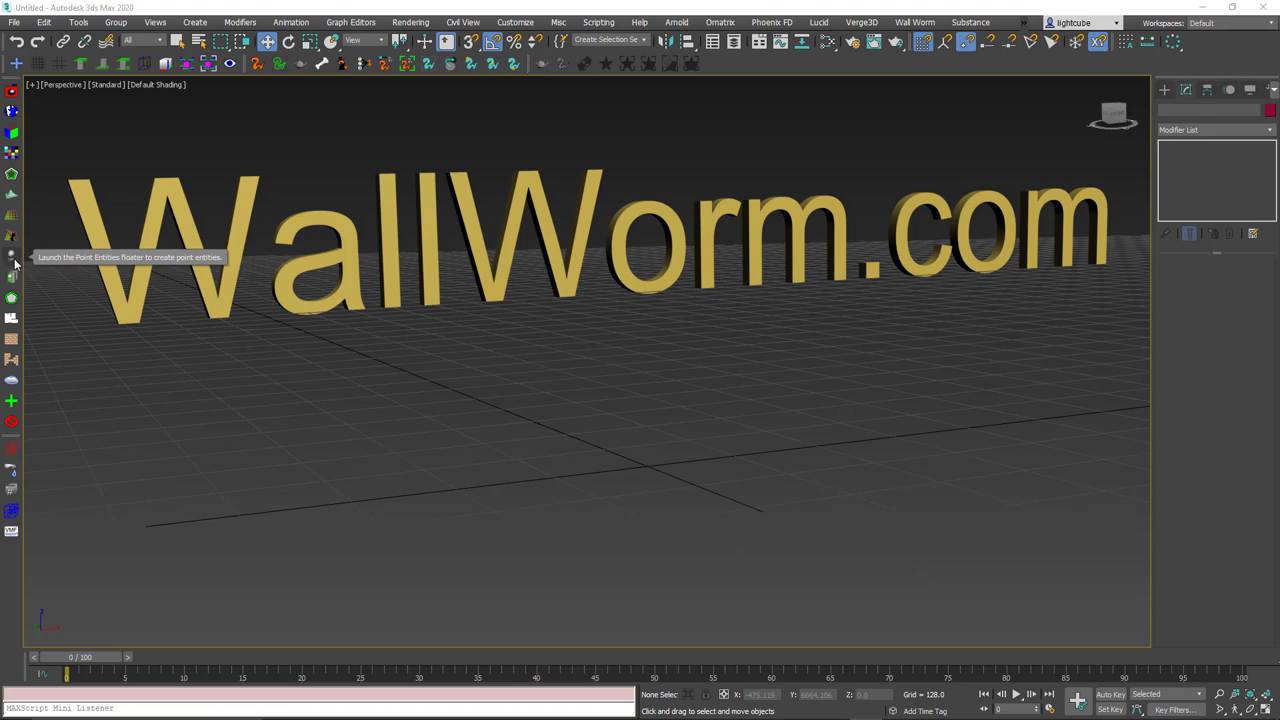
Open the point entities tool and place an info_player_terrorist entity near the centre of the grid
left_click(13, 260)
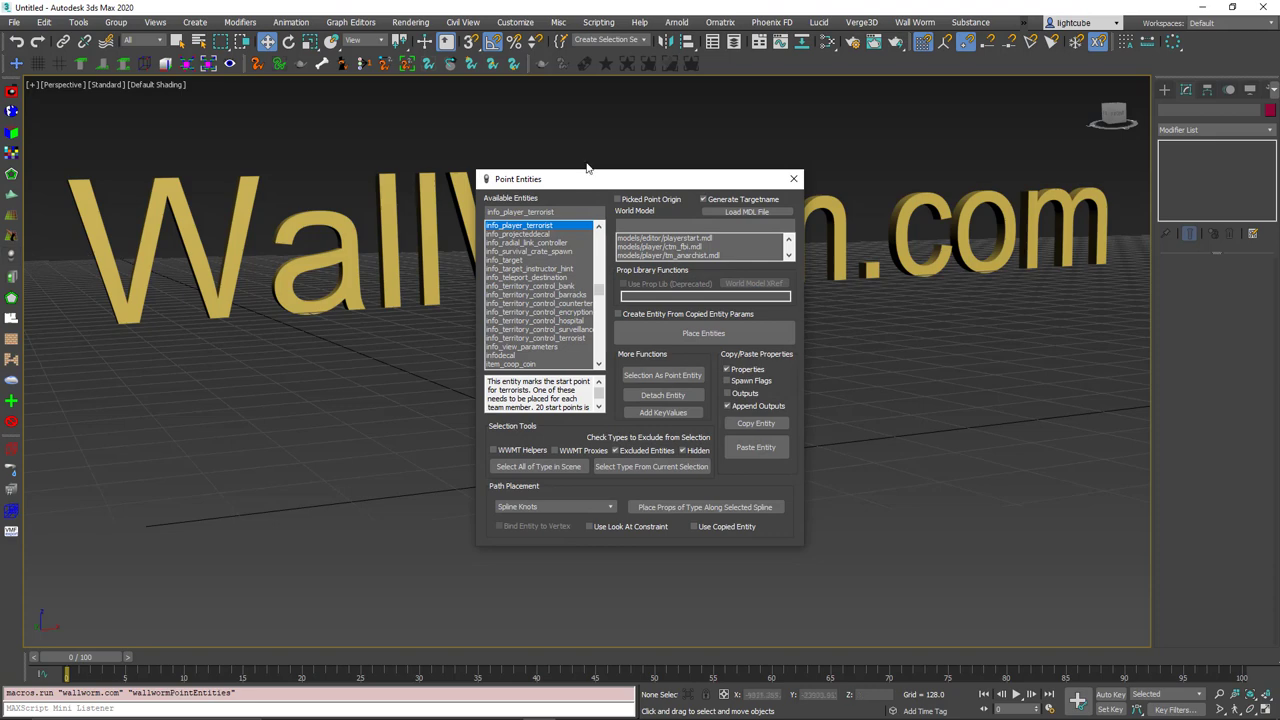
left_click_drag(590, 181, 147, 123)
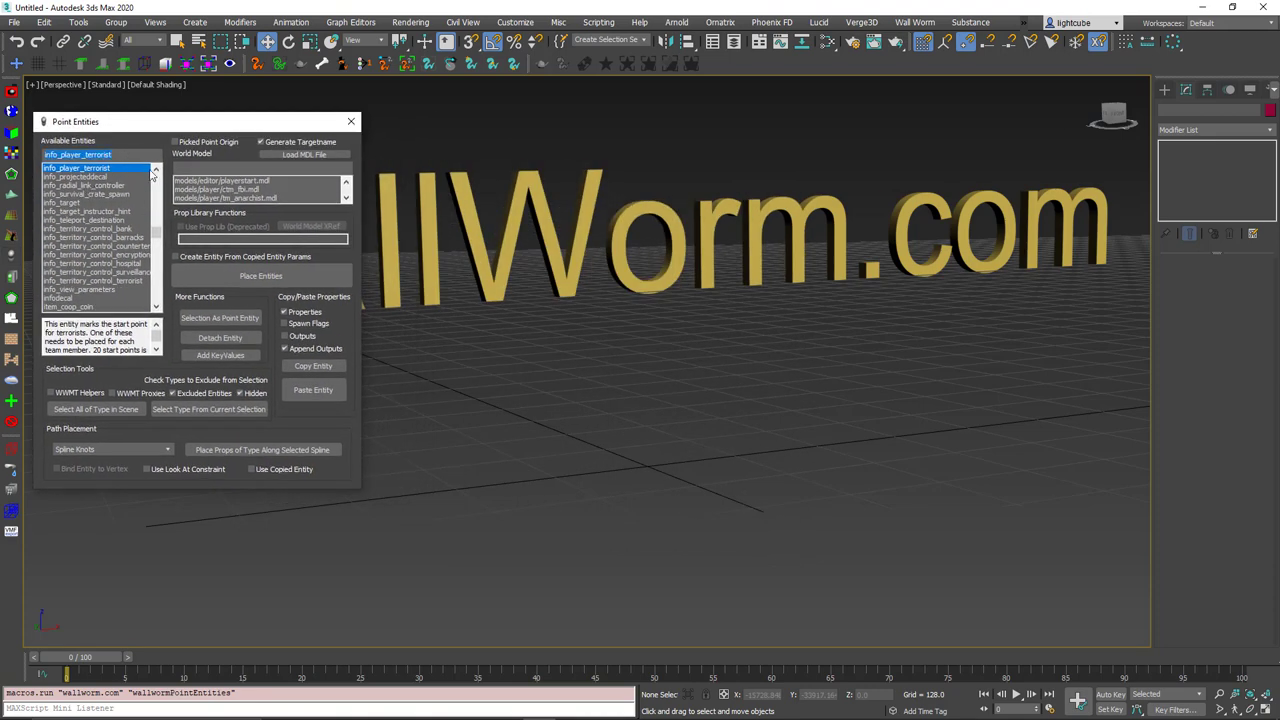
left_click(156, 170)
left_click(156, 170)
left_click(156, 170)
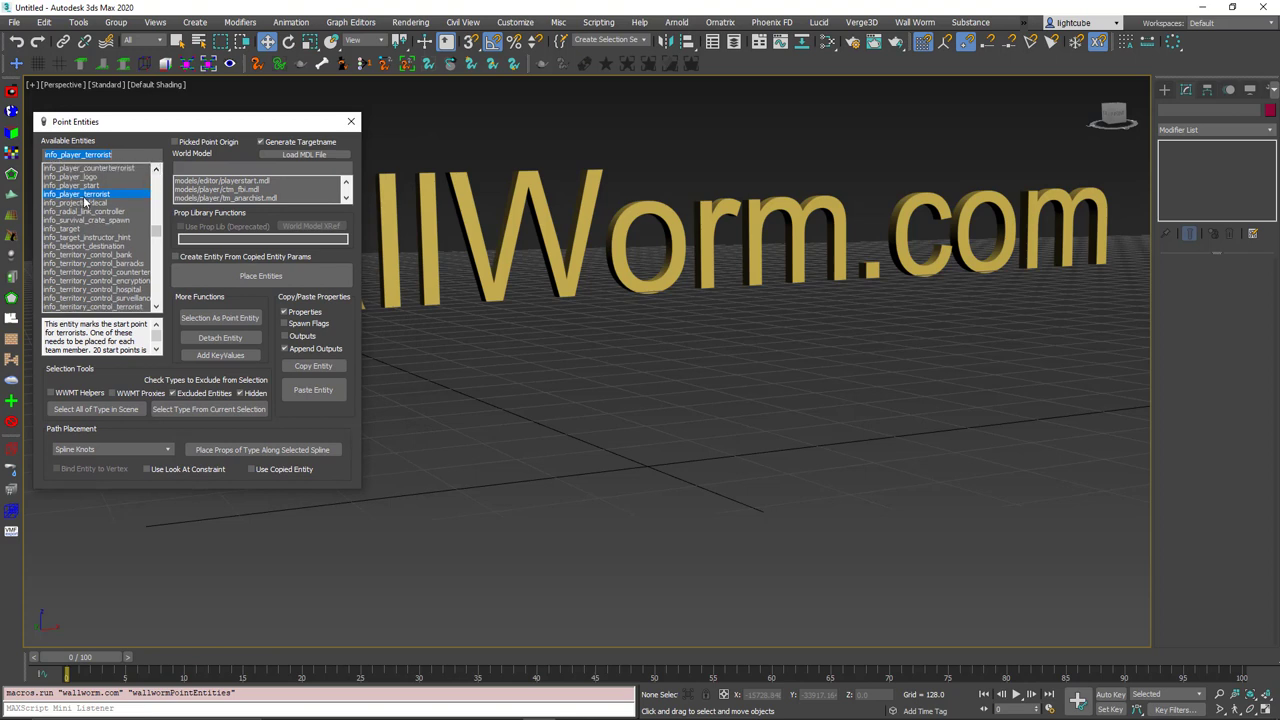
left_click(252, 275)
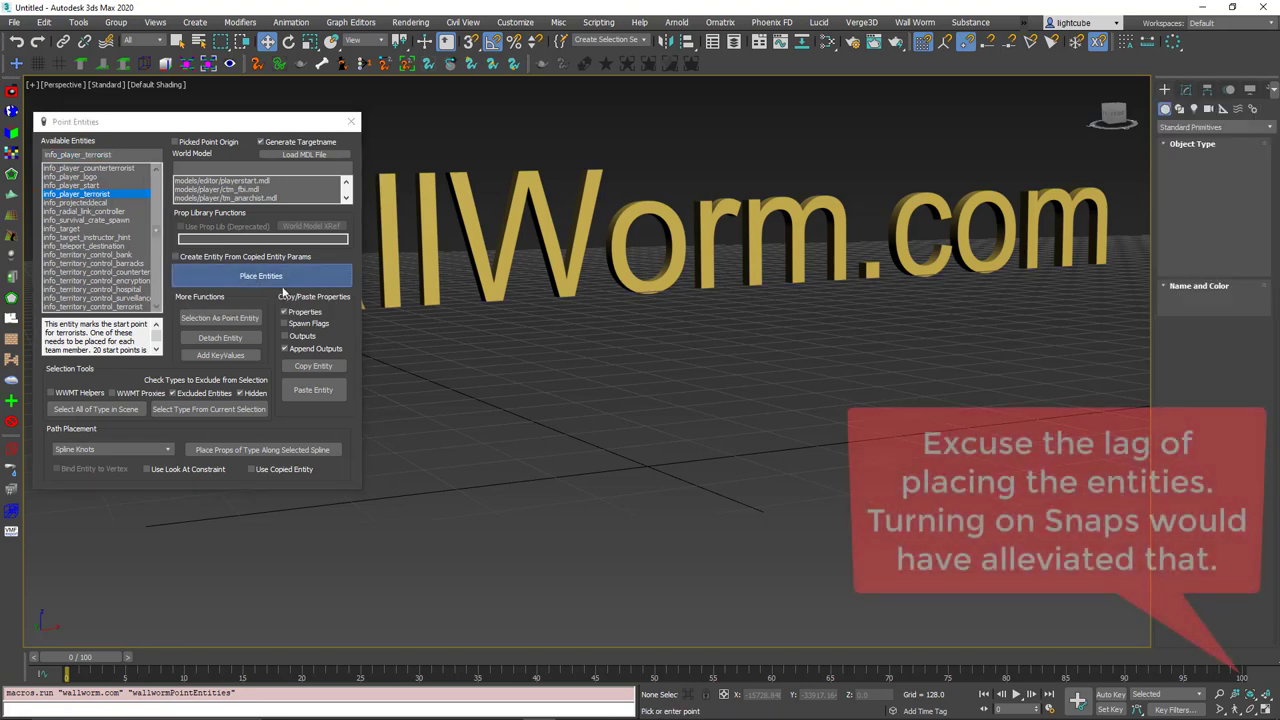
left_click(246, 275)
left_click(588, 470)
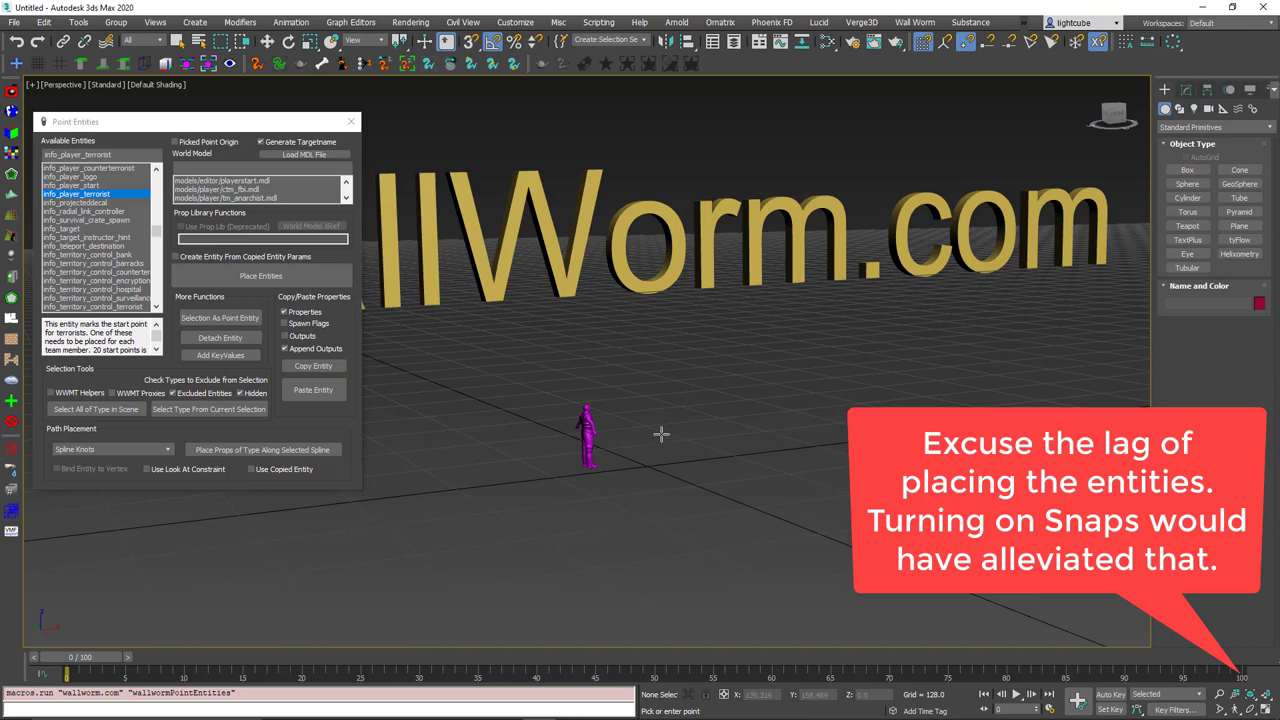
Place an info_player_counterterrorist entity a short distance behind the terrorist start
left_click(88, 168)
left_click(260, 275)
left_click(730, 425)
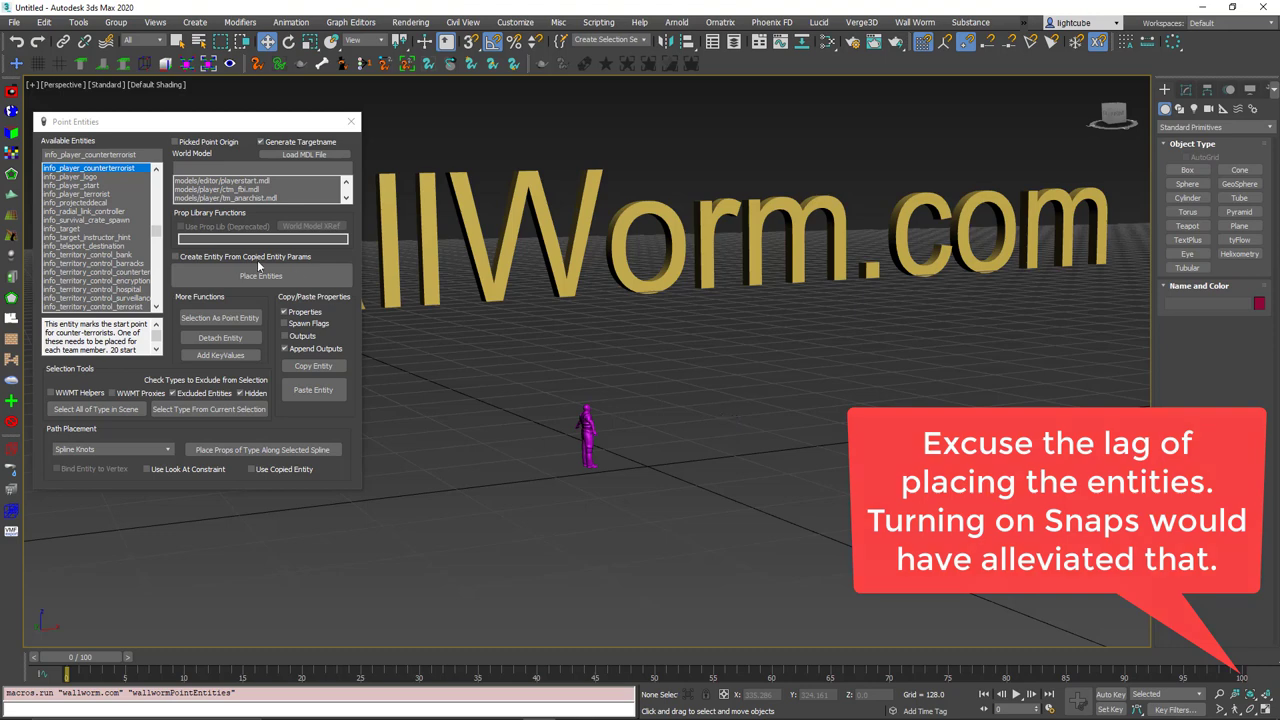
left_click(757, 370)
left_click(743, 385)
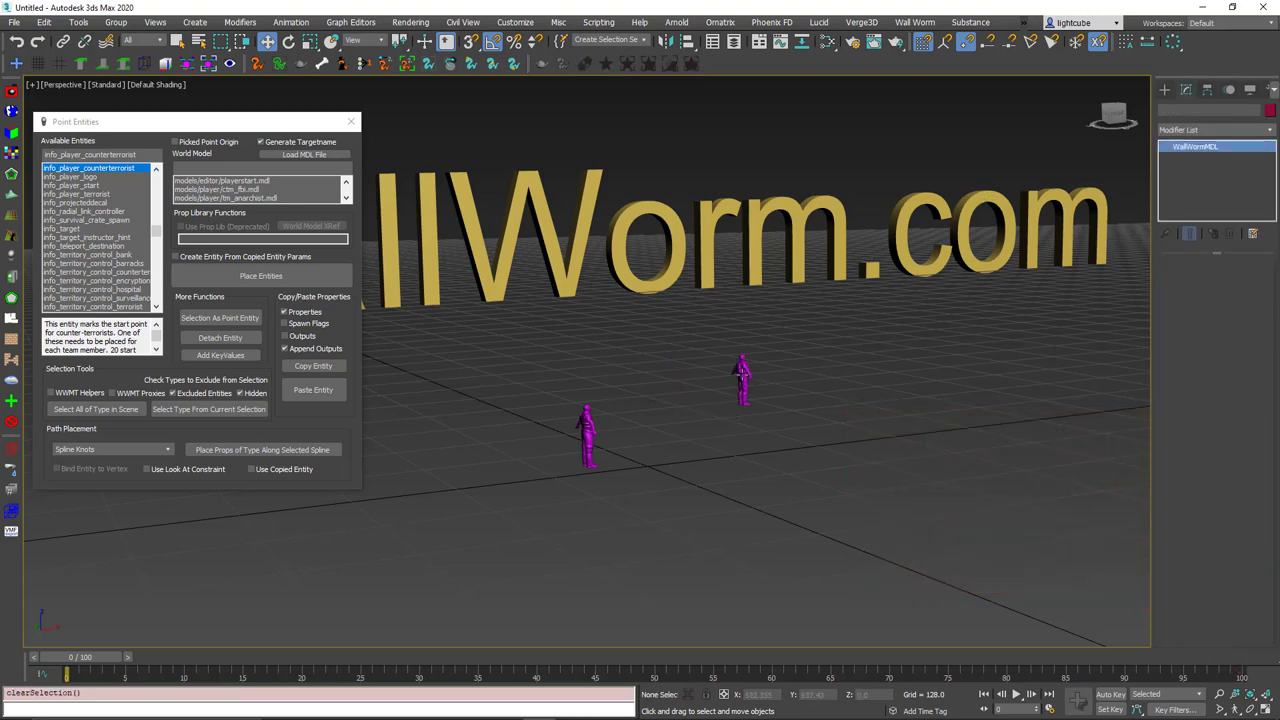
Select the terrorist start entity and examine both player starts from closer up and from above
left_click(596, 436)
left_click(601, 433)
scroll(609, 434, "up", 2)
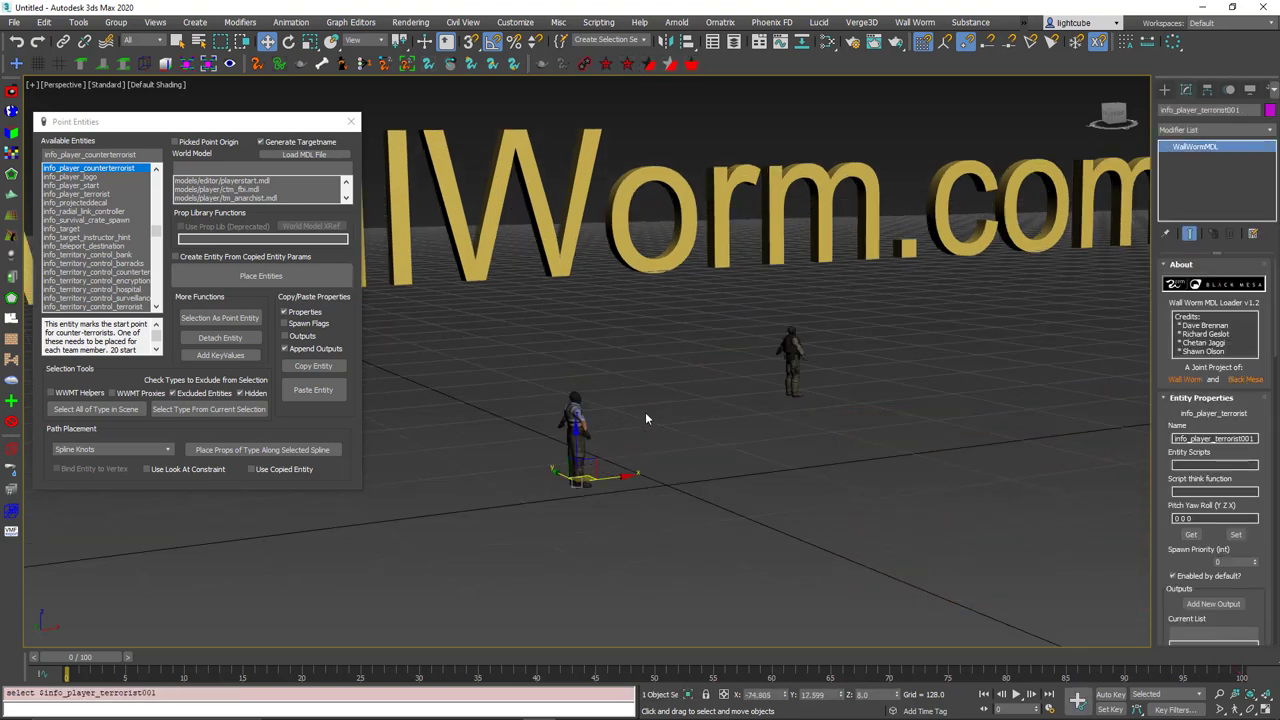
middle_click_drag(654, 417, 547, 421, "alt")
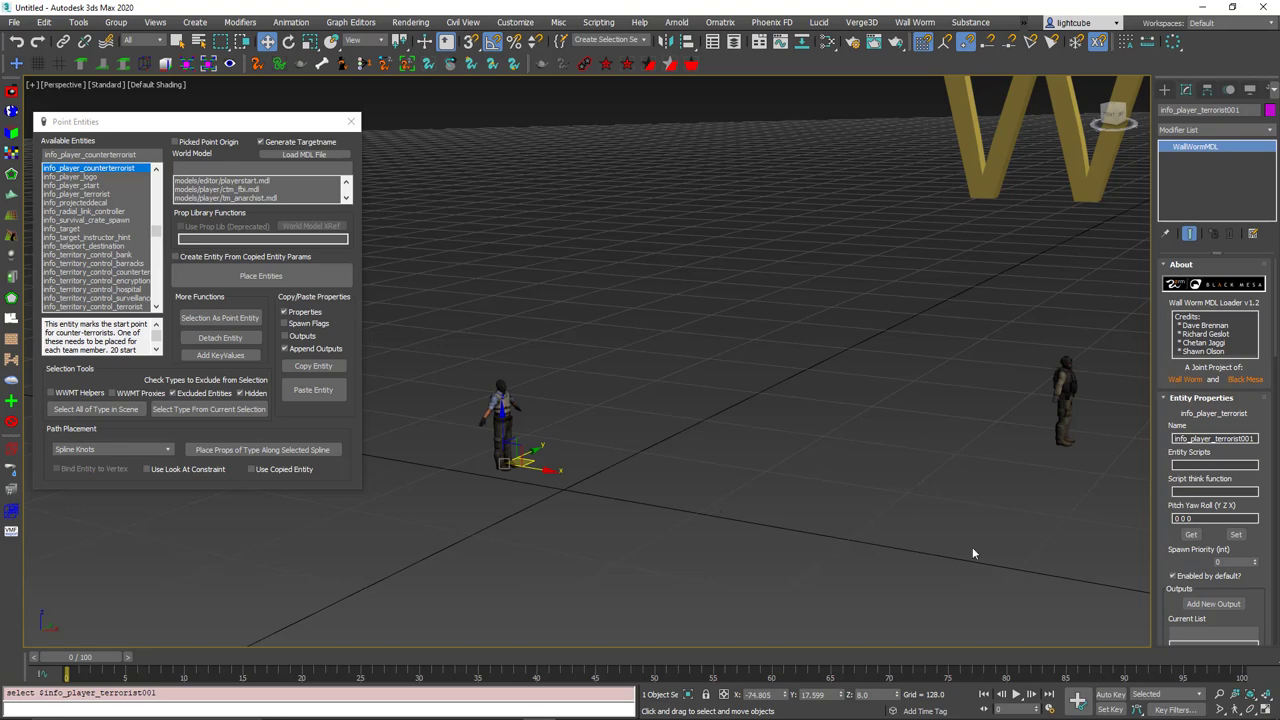
middle_click_drag(746, 326, 791, 399, "alt")
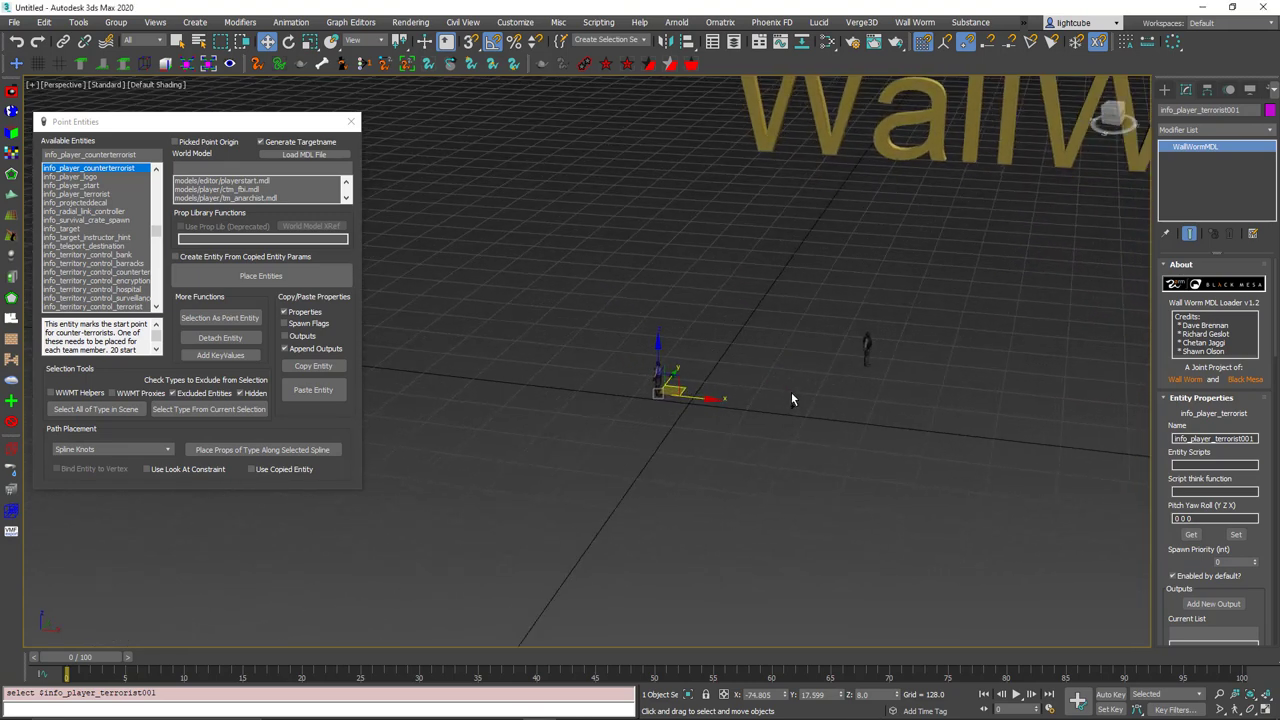
Get the Box primitive ready for drawing and set up snapping to grid points
left_click(1167, 91)
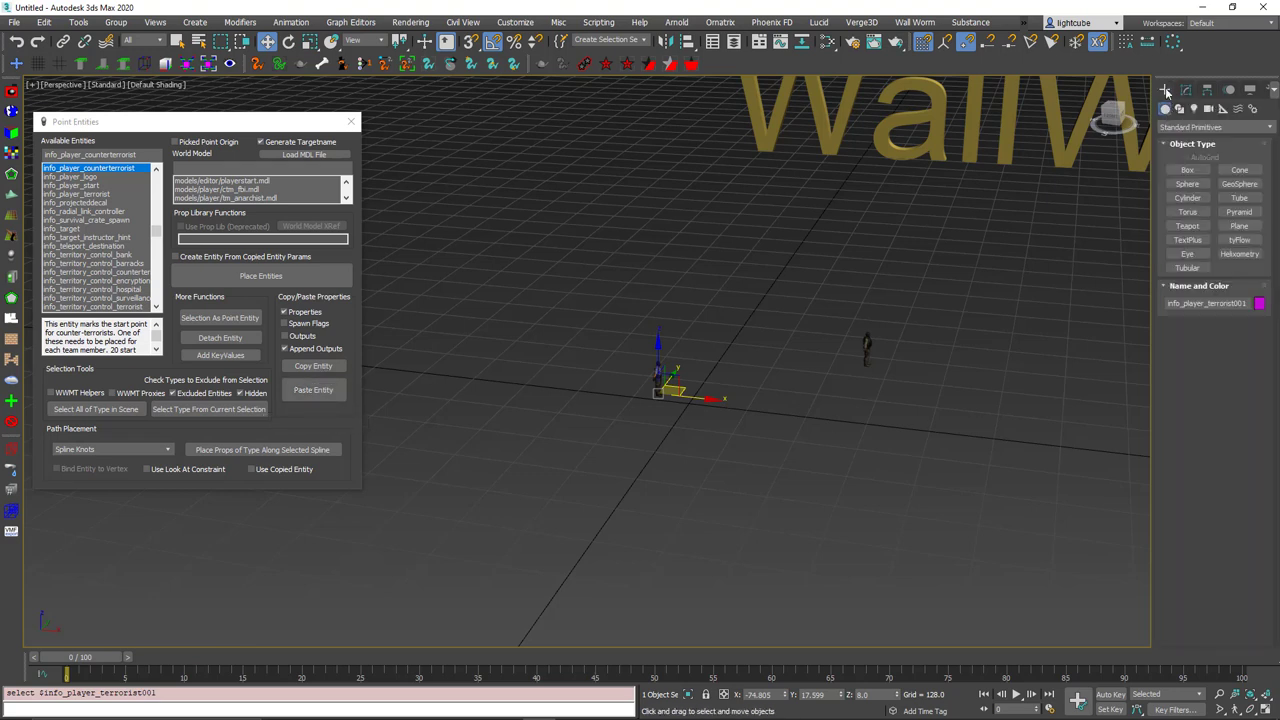
left_click(1189, 170)
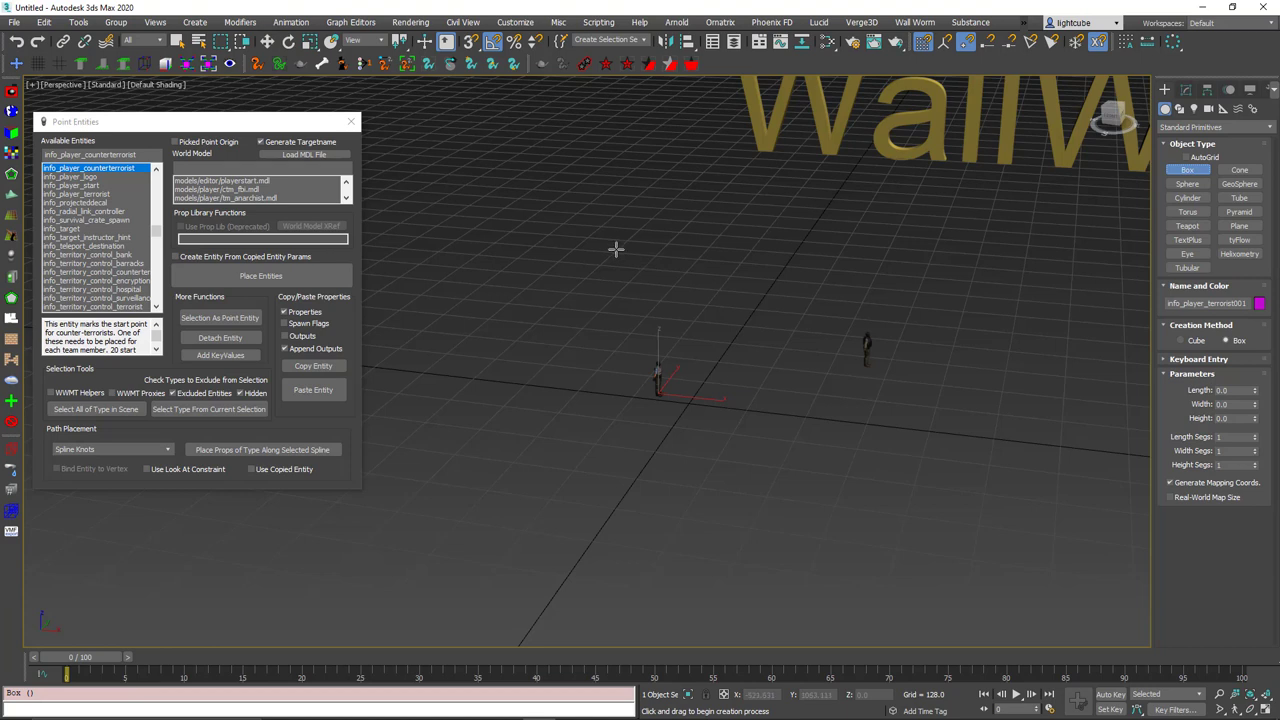
left_click_drag(621, 260, 894, 499)
right_click(893, 497)
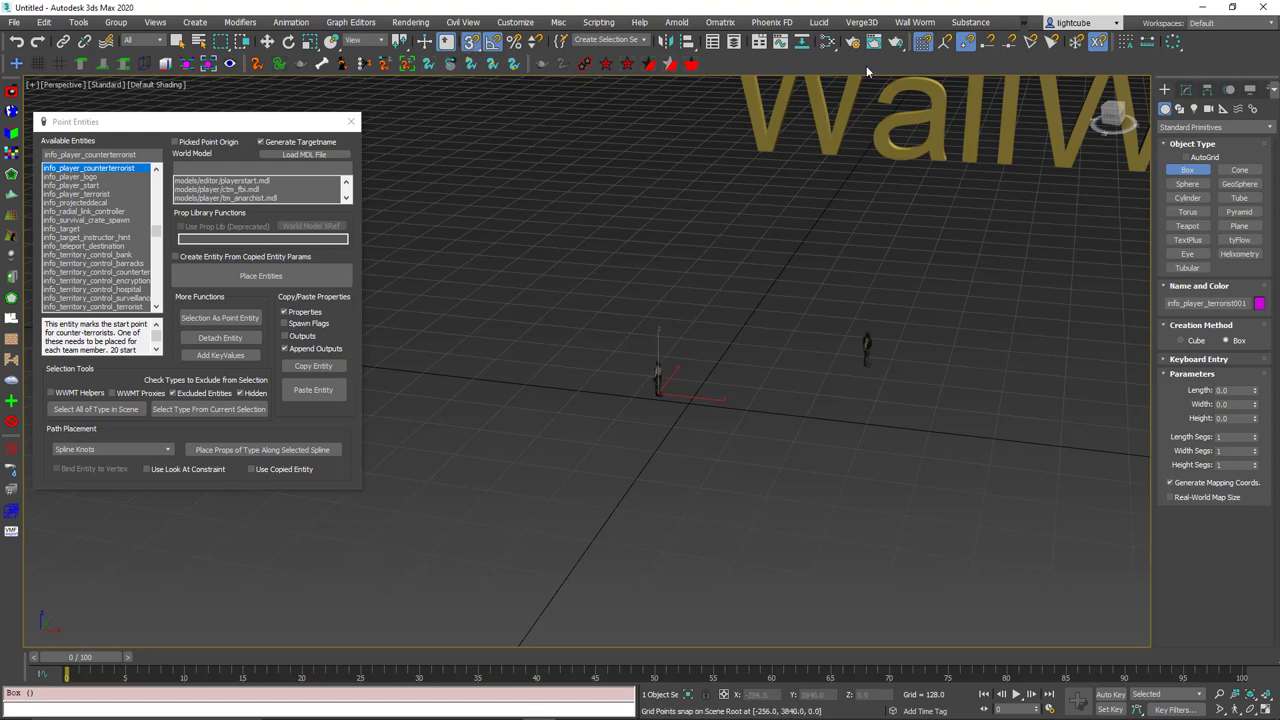
left_click(966, 45)
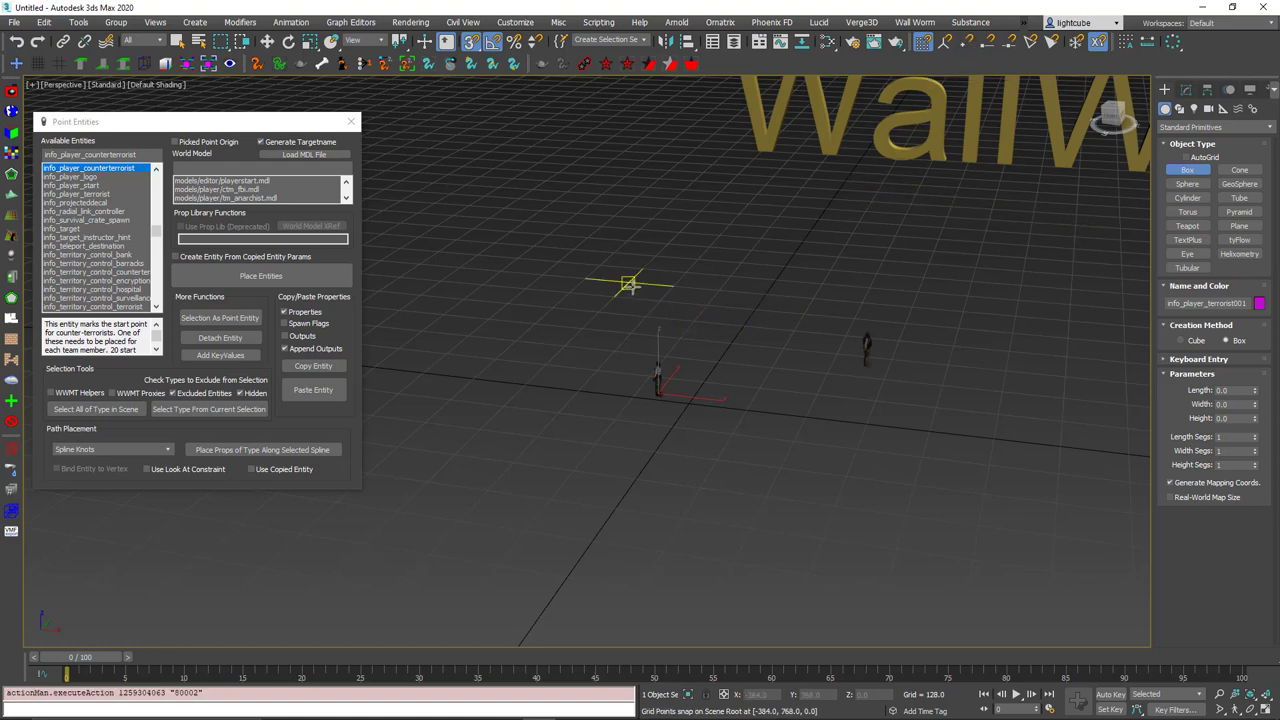
left_click_drag(628, 284, 970, 517)
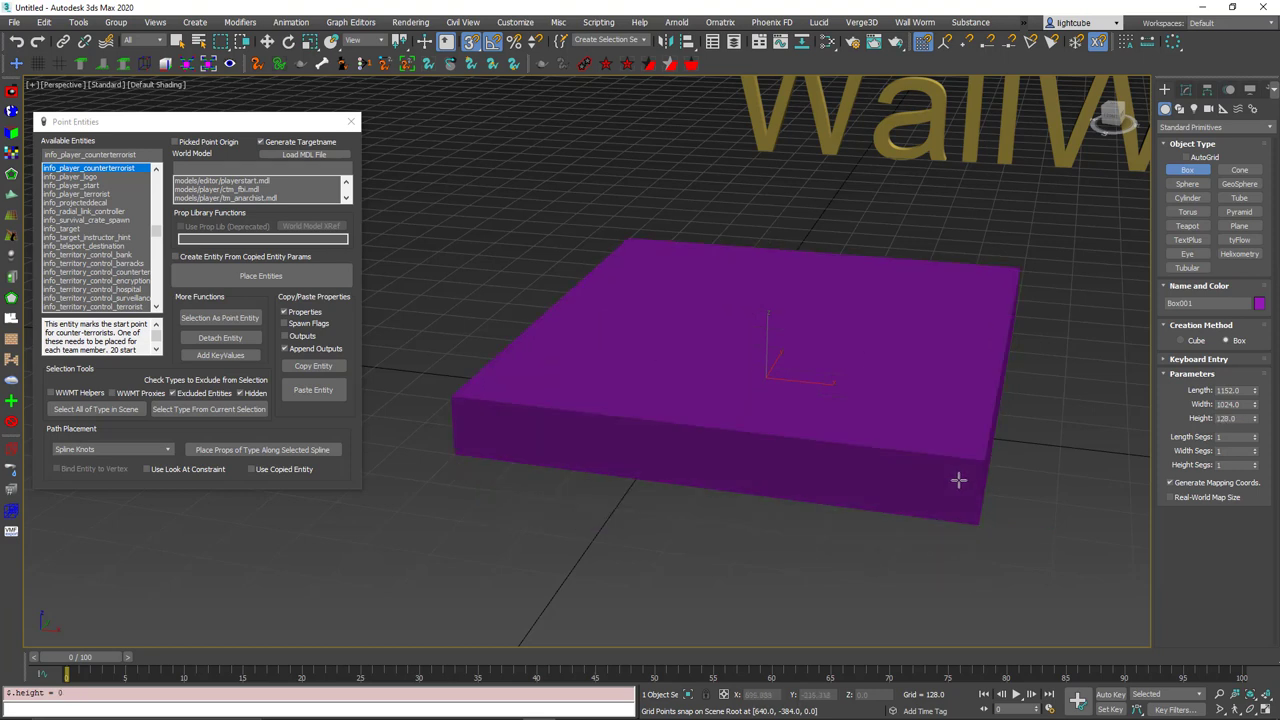
left_click(925, 460)
key("ctrl+z")
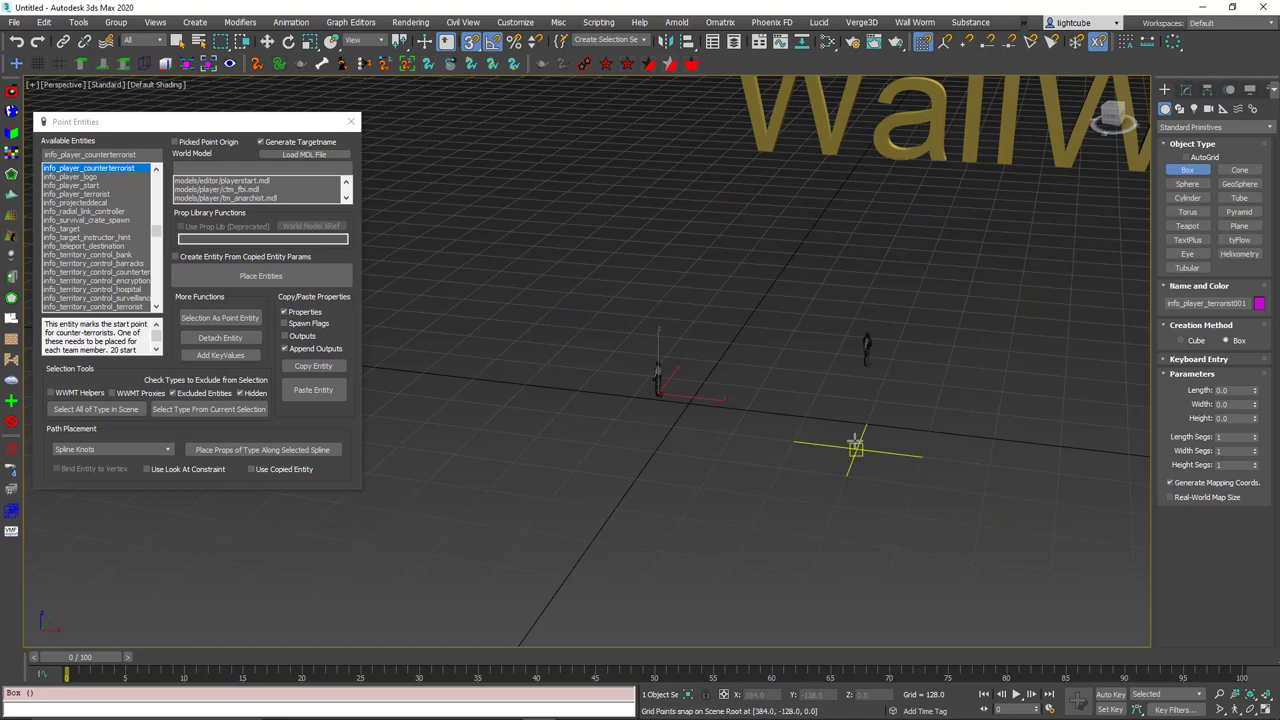
Turn on the object dimension display and draw a floor box beneath both player starts, 1408 long, 1152 wide and -128 high
left_click(166, 64)
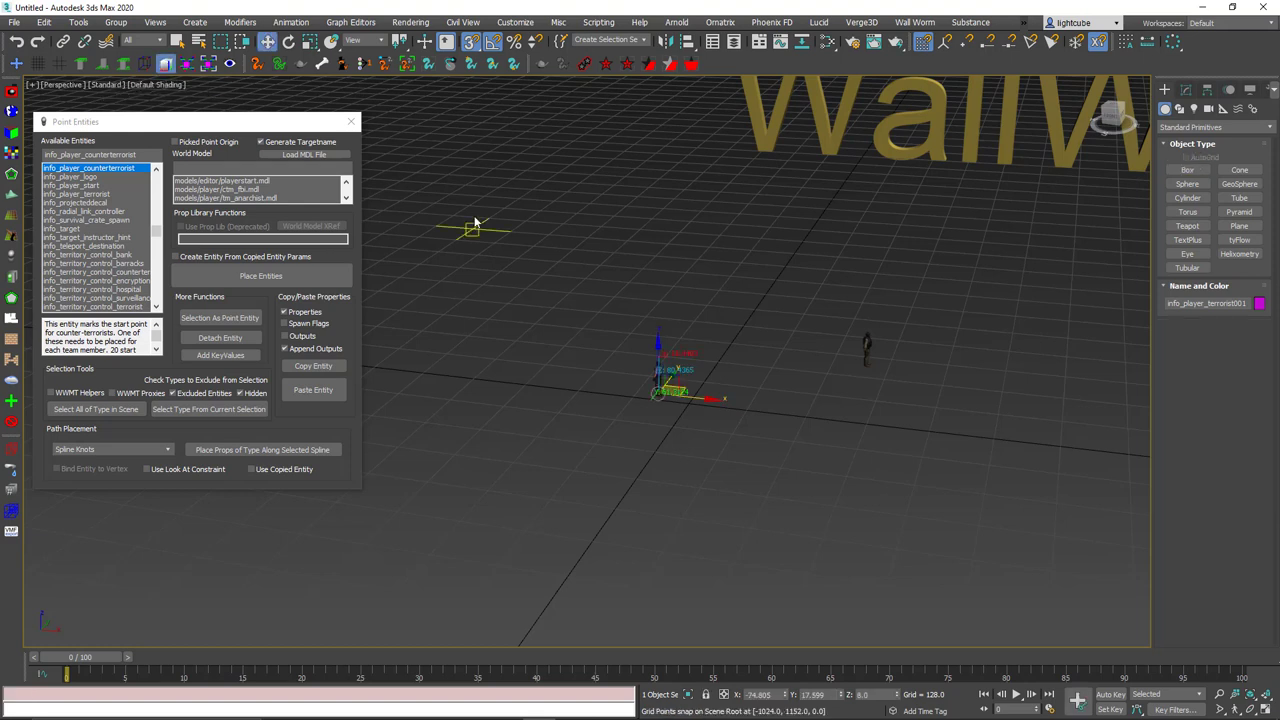
left_click(1187, 170)
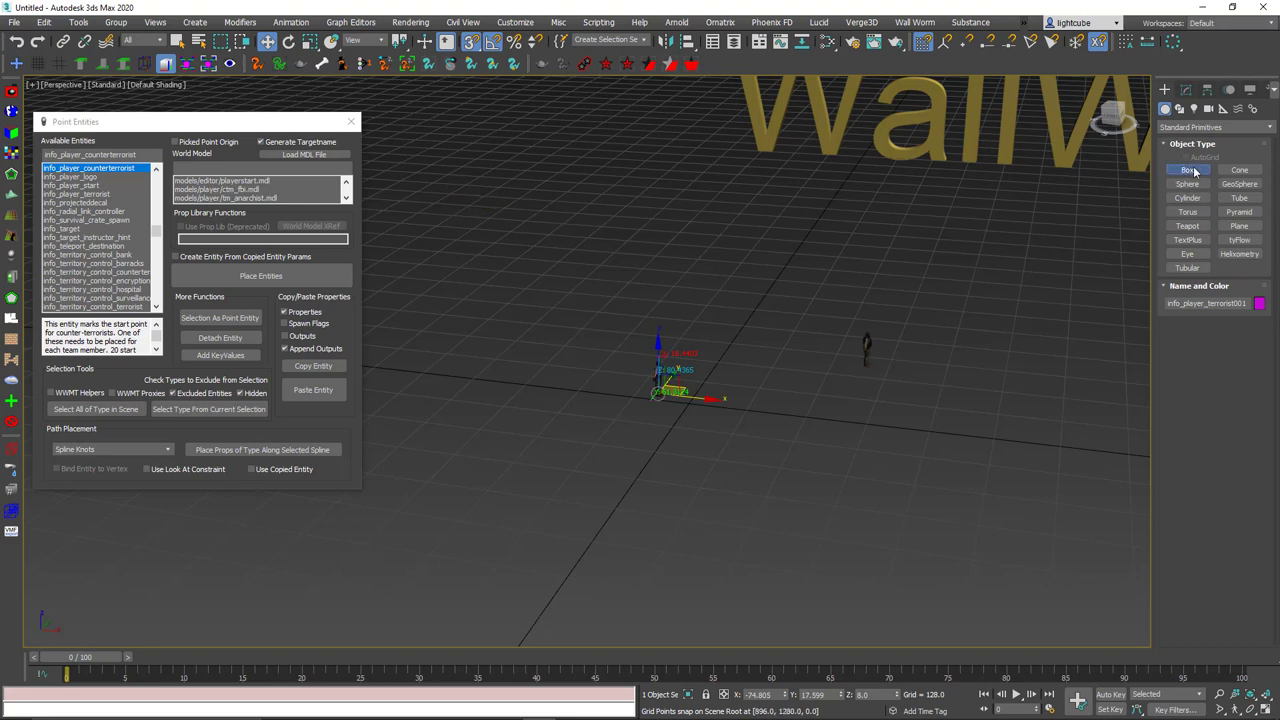
left_click(620, 253)
left_click_drag(620, 253, 982, 527)
left_click(974, 550)
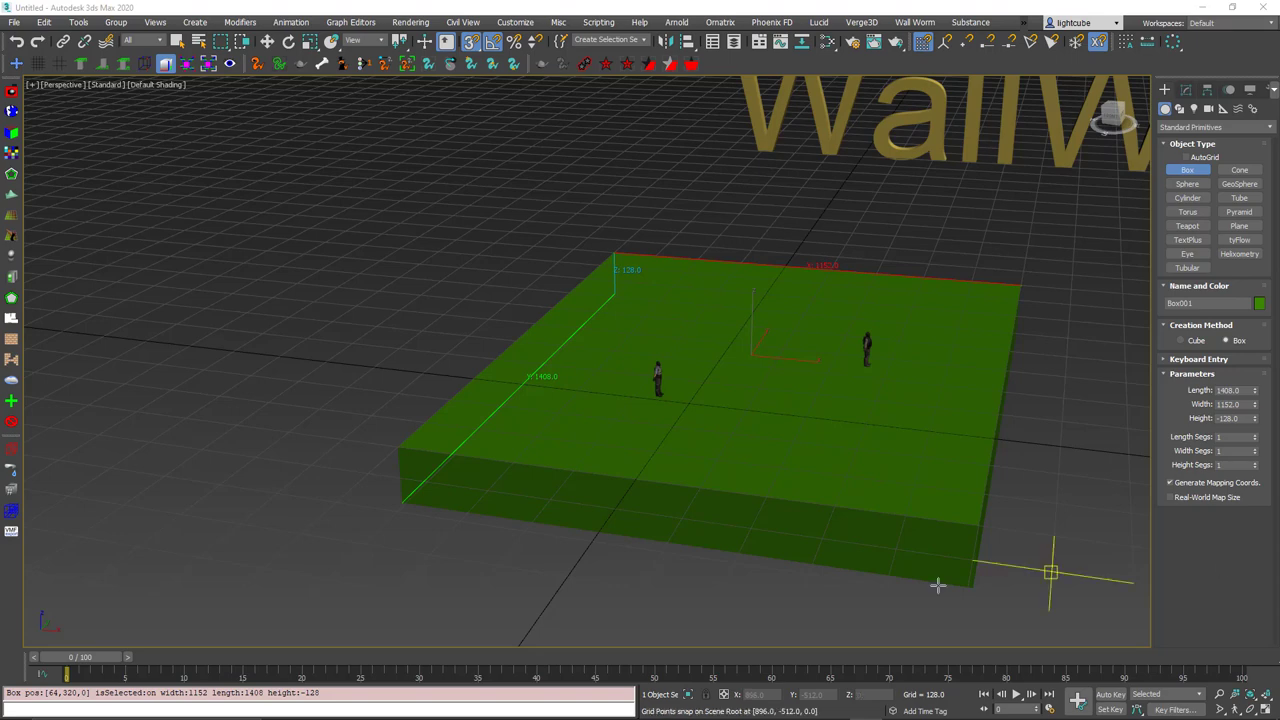
Apply the concrete_floor_06.vmt material from the concrete folder of the VMT Browser to the floor box
middle_click_drag(808, 470, 769, 482)
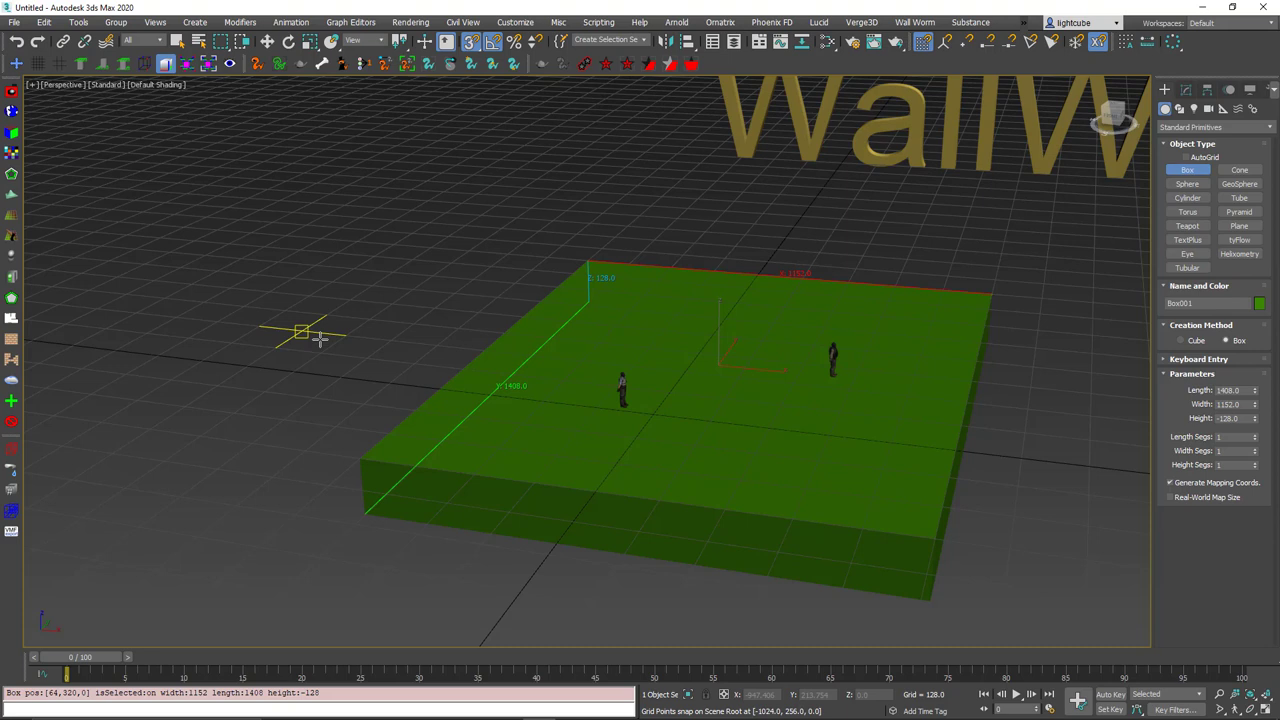
left_click(12, 156)
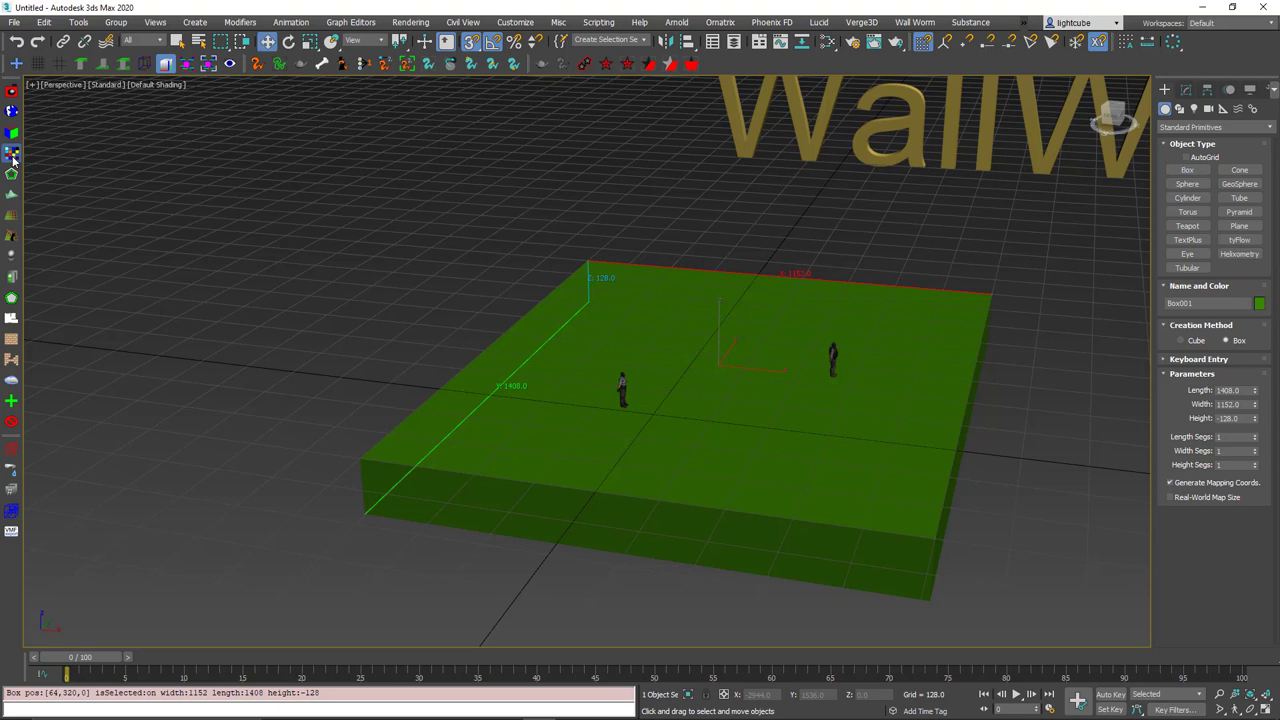
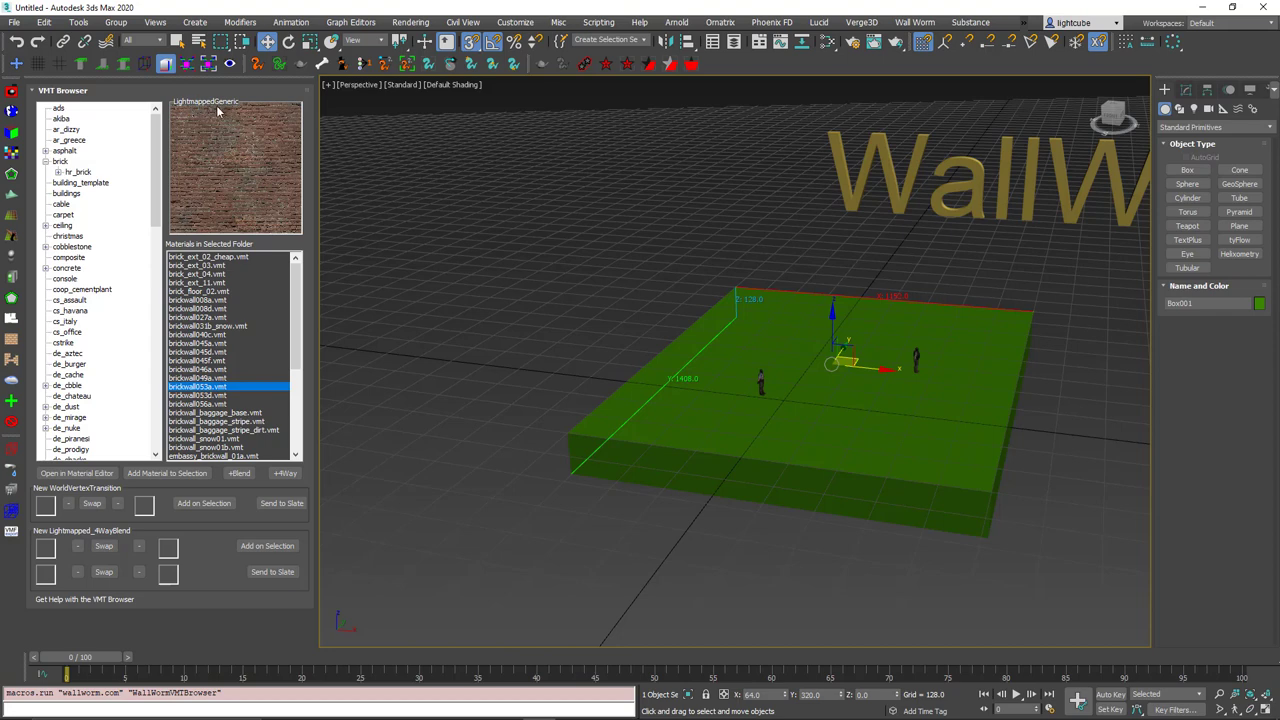
left_click(45, 269)
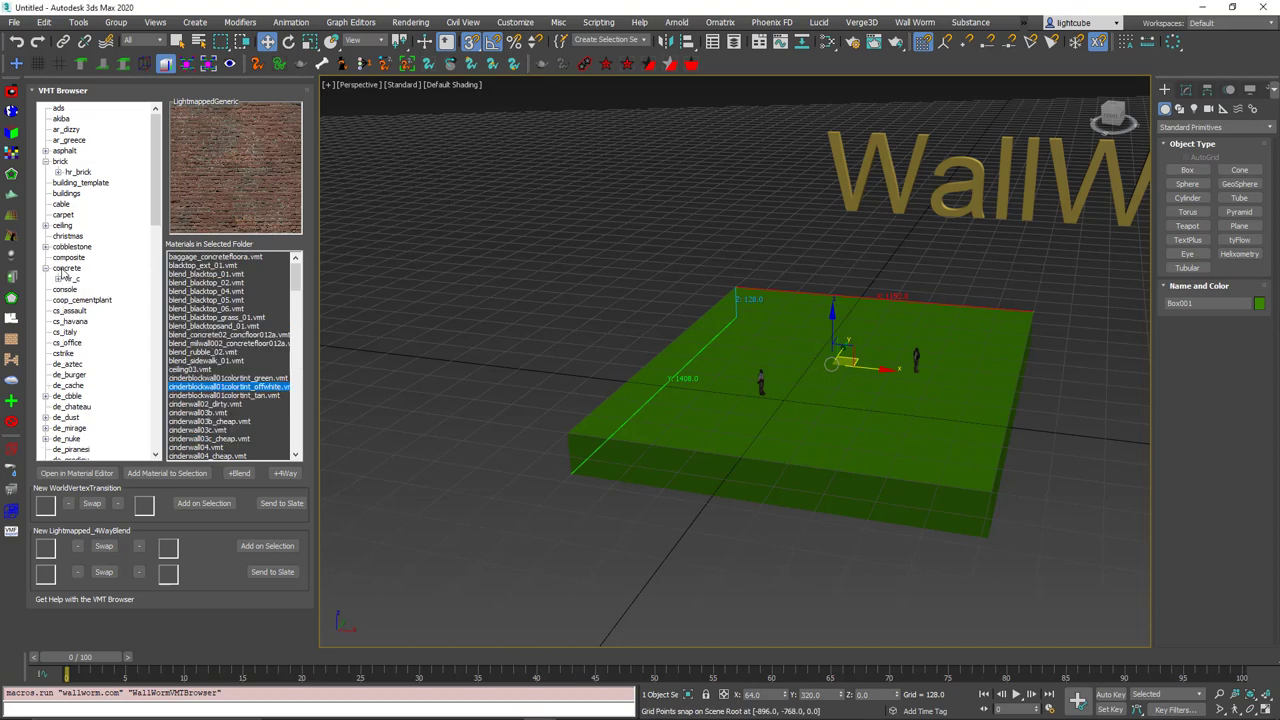
left_click(217, 283)
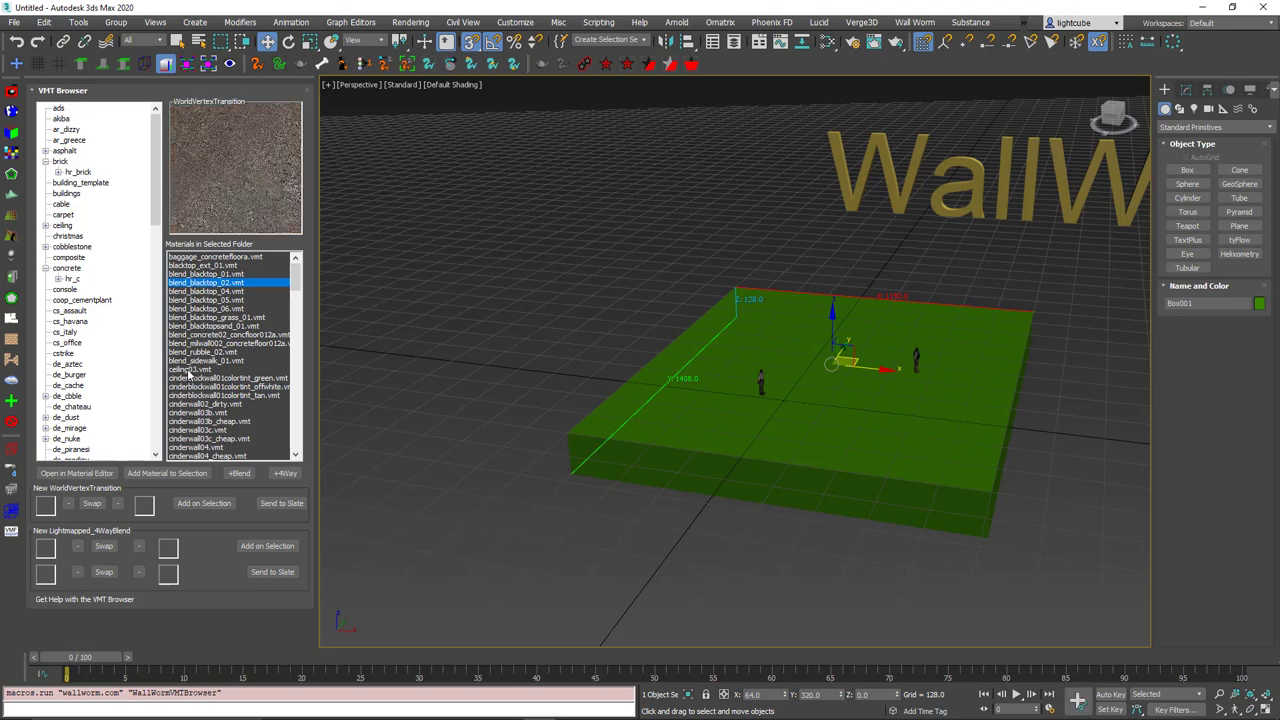
left_click(189, 413)
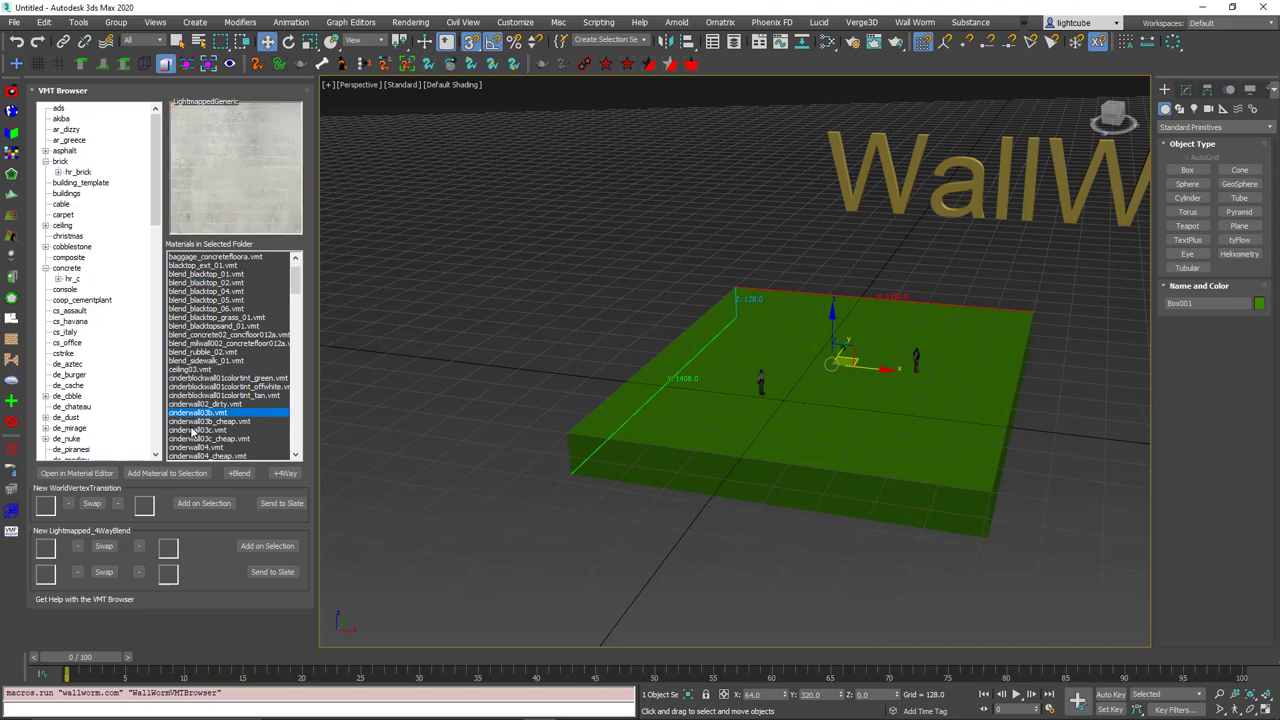
scroll(191, 430, "down", 4)
left_click(191, 387)
scroll(191, 388, "down", 6)
left_click(196, 390)
scroll(197, 393, "down", 3)
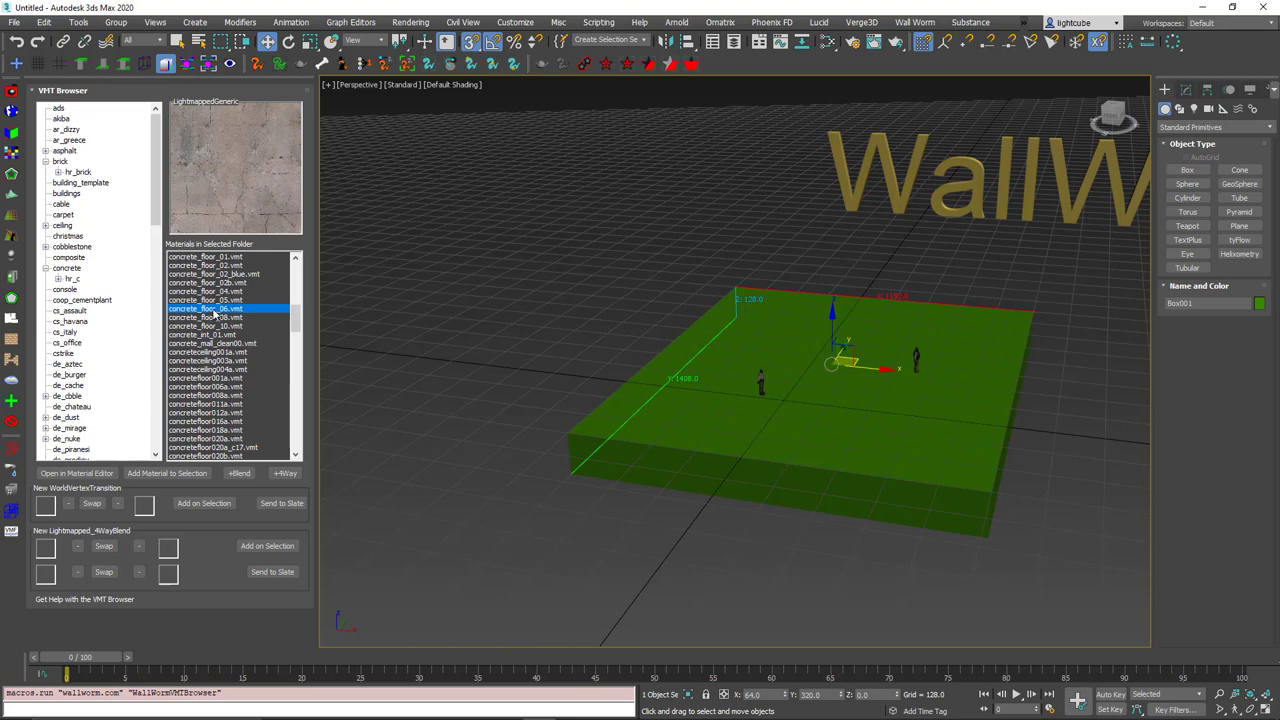
double_click(213, 312)
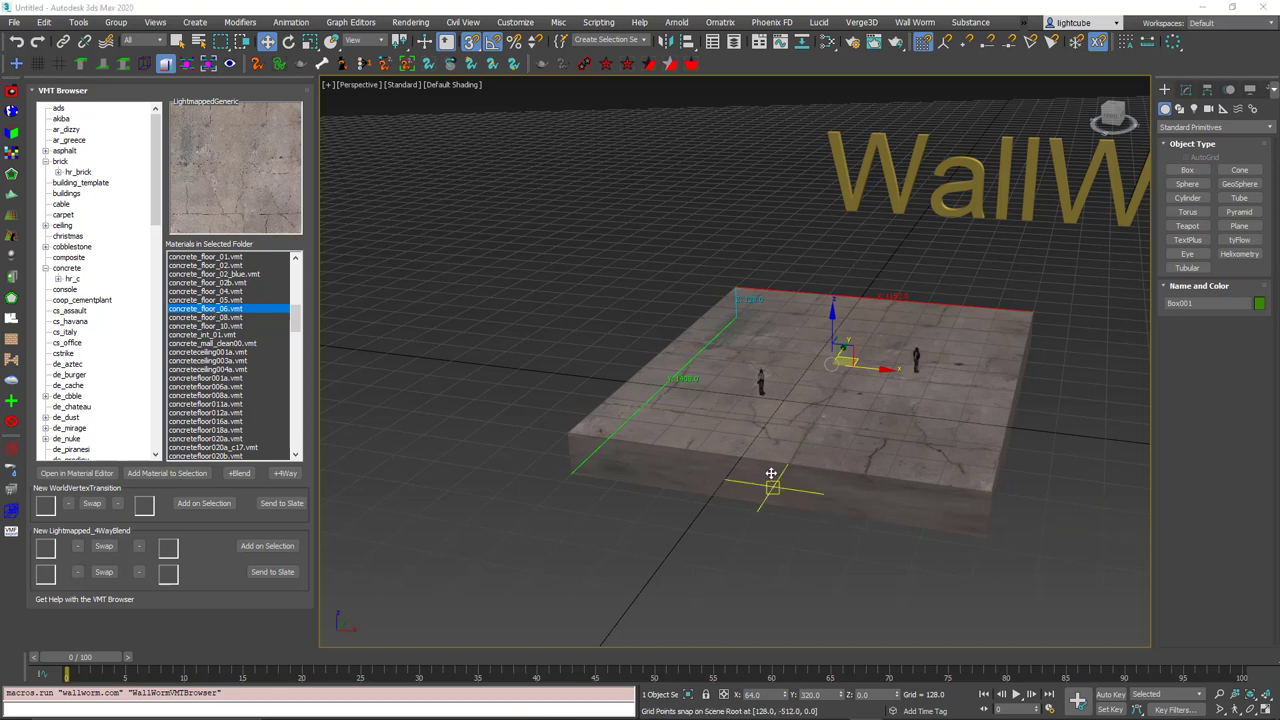
Examine the concrete texture on the top and sides of the floor box from several angles
middle_click_drag(780, 426, 757, 440, "alt")
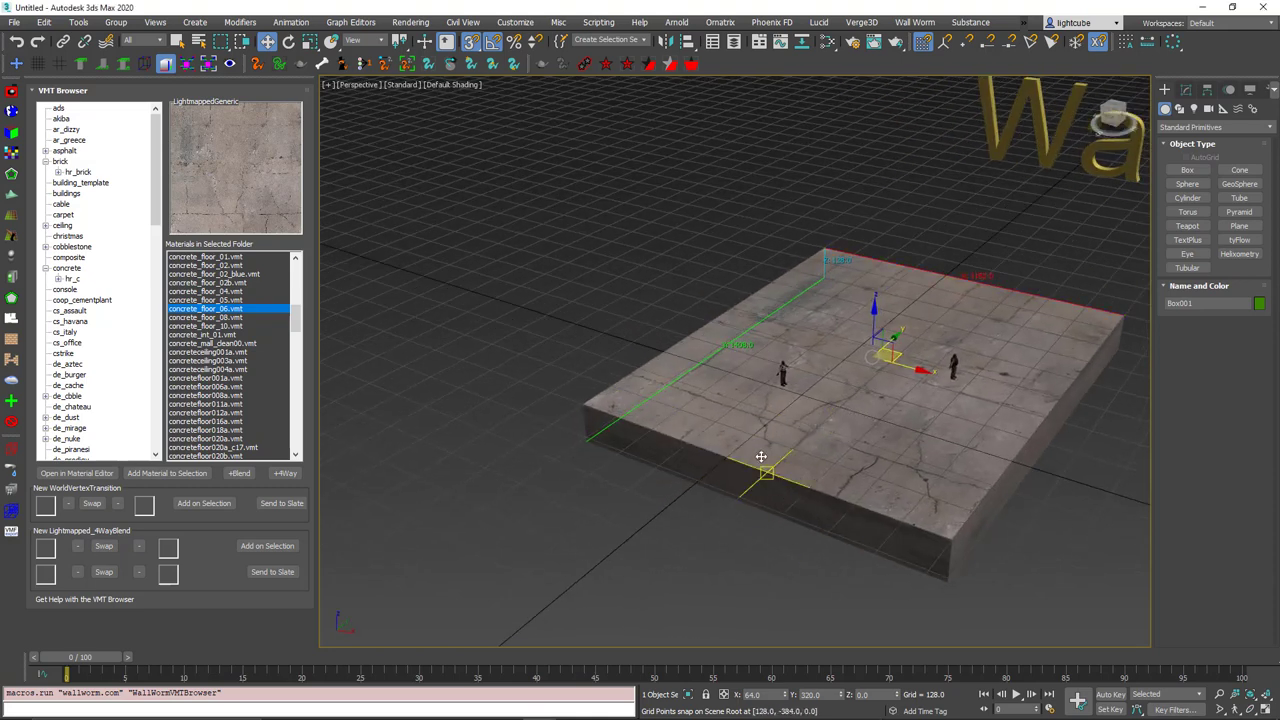
mouse_move(851, 509)
middle_mouse_down("alt")
mouse_move(880, 517)
mouse_move(834, 526)
middle_mouse_up("alt")
scroll(766, 547, "up", 6)
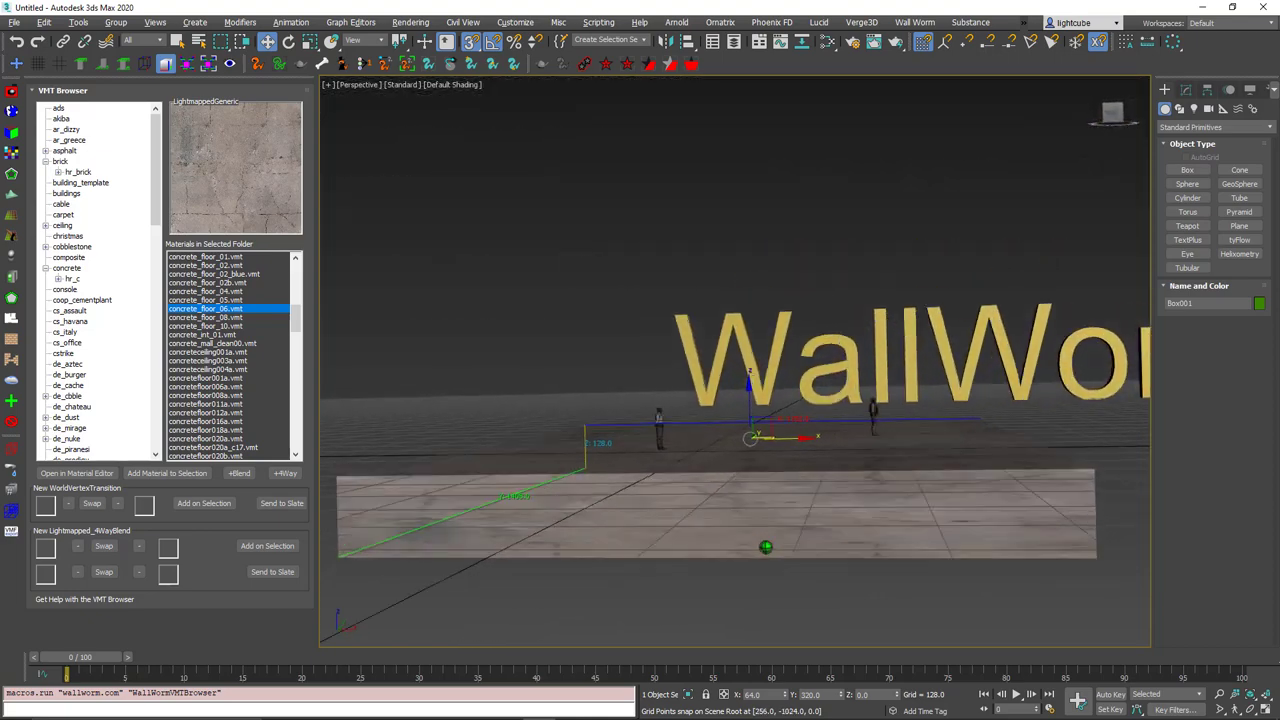
scroll(766, 547, "down", 1)
scroll(765, 547, "down", 8)
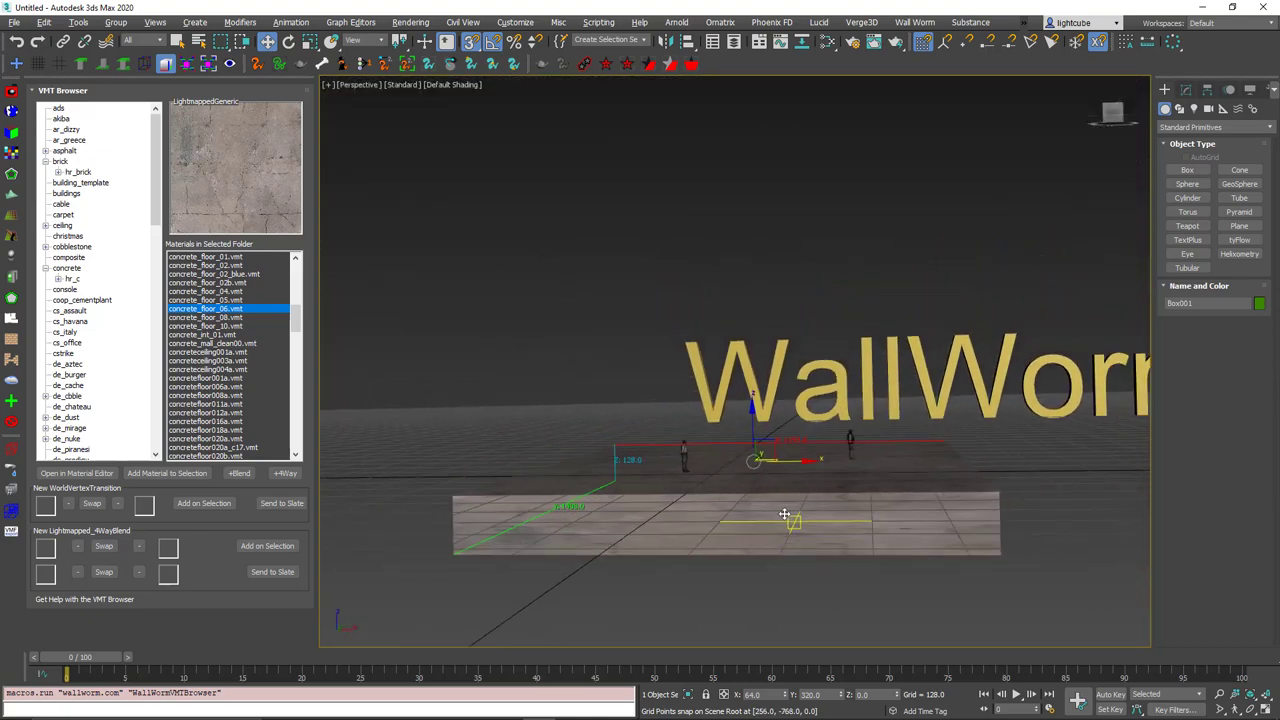
middle_click_drag(765, 547, 838, 481, "alt")
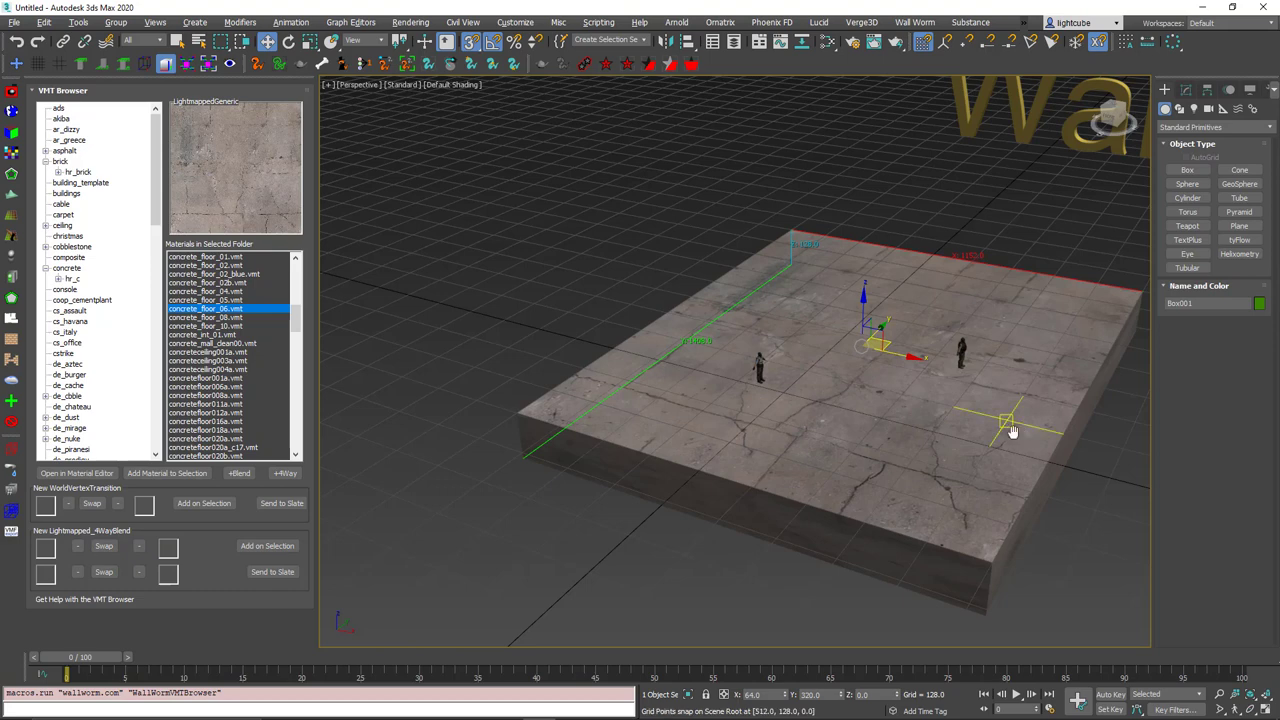
middle_click_drag(1006, 429, 940, 443)
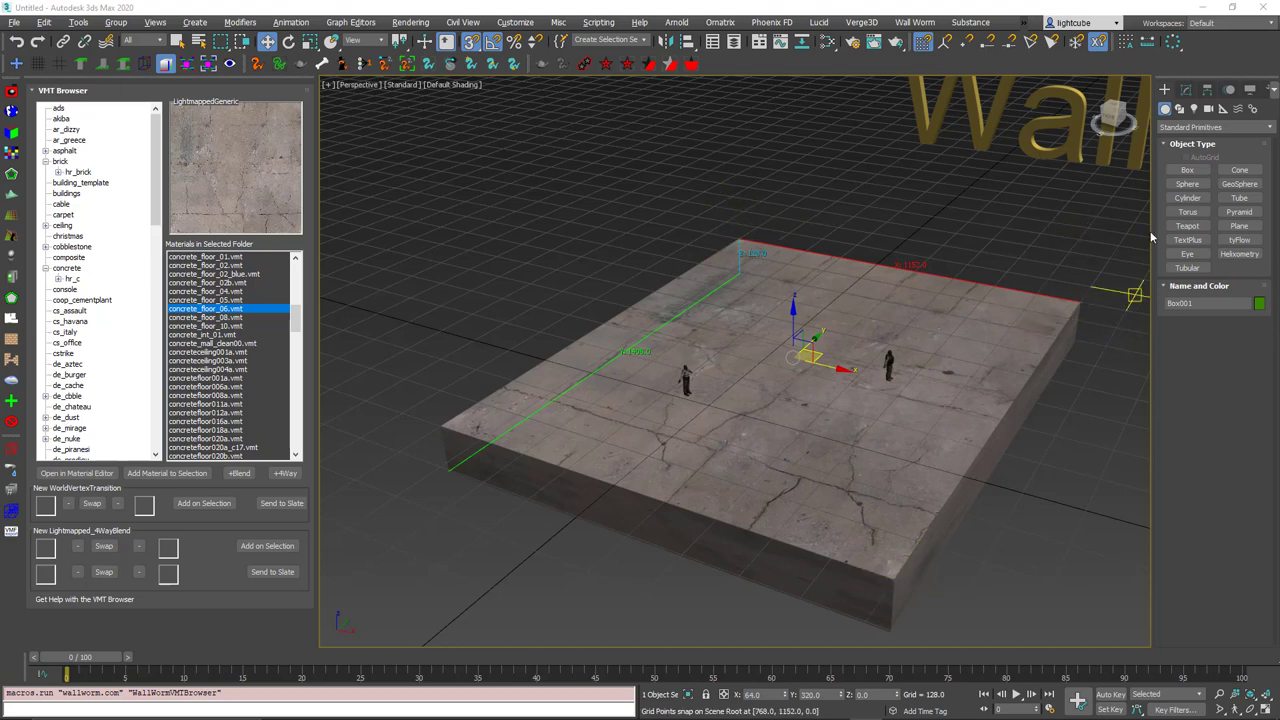
Draw a wall box along the floor's back edge and another, 1408 long, 128 wide and 128 high, along the adjacent long edge
left_click(1188, 171)
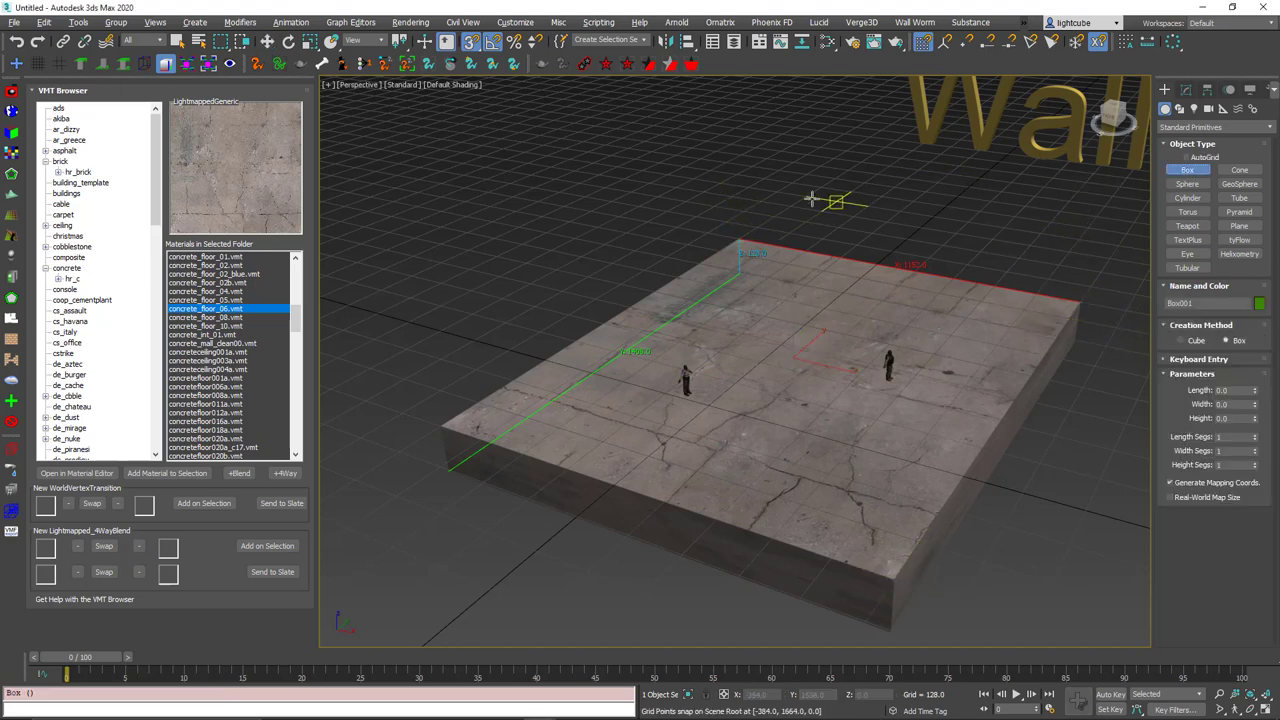
left_click_drag(738, 240, 951, 597)
left_click(1086, 233)
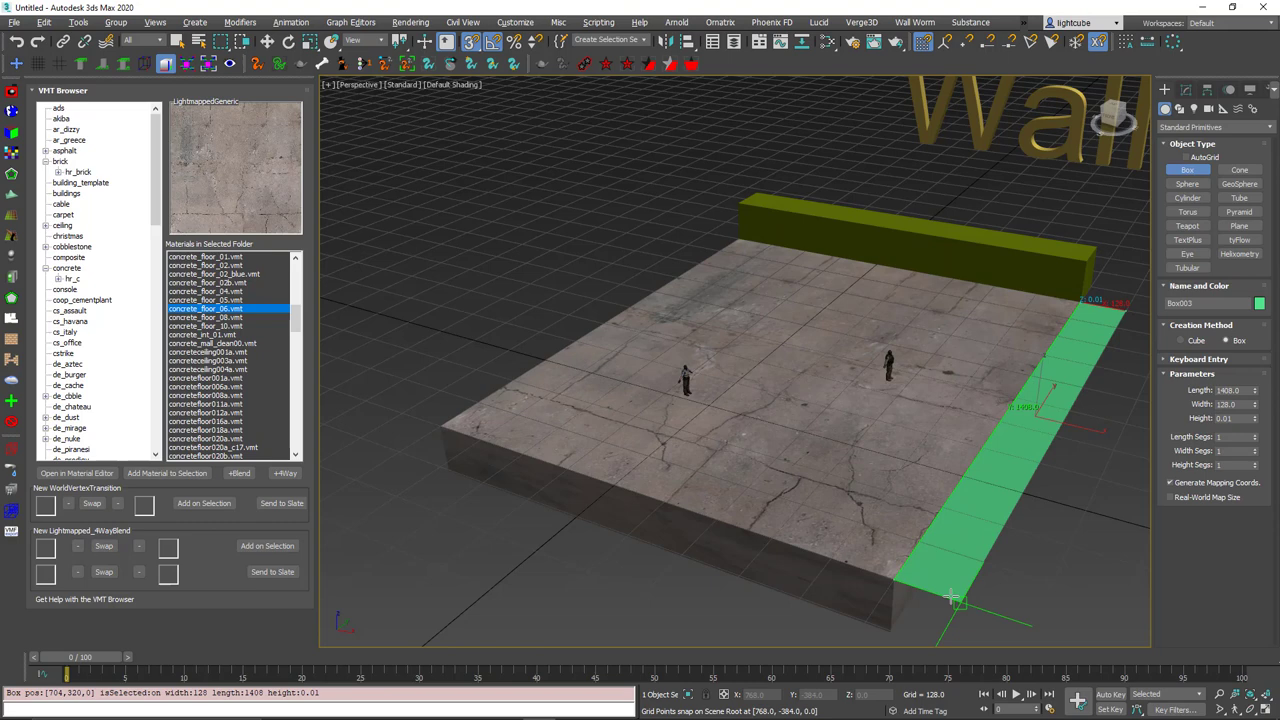
left_click(977, 545)
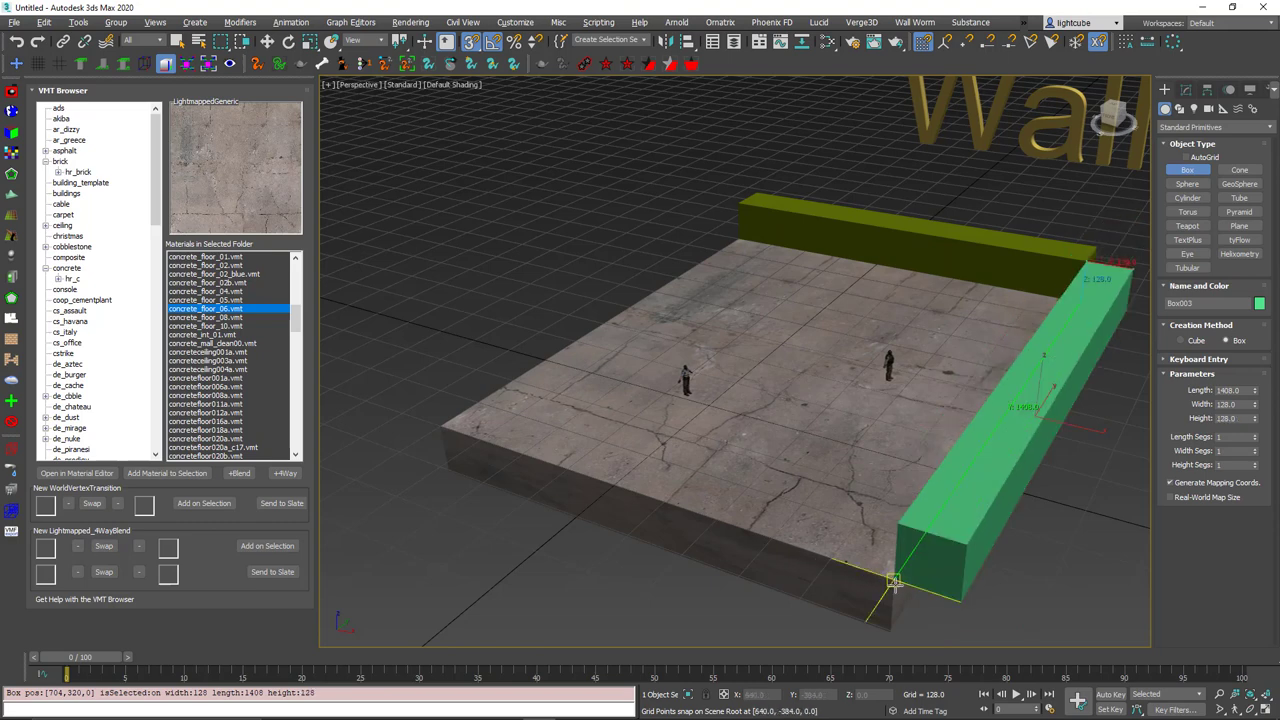
Draw two more wall boxes along the floor's open edges, one 128 by 1152 and one 1408 by 128, both 128 high
left_click_drag(887, 586, 395, 440)
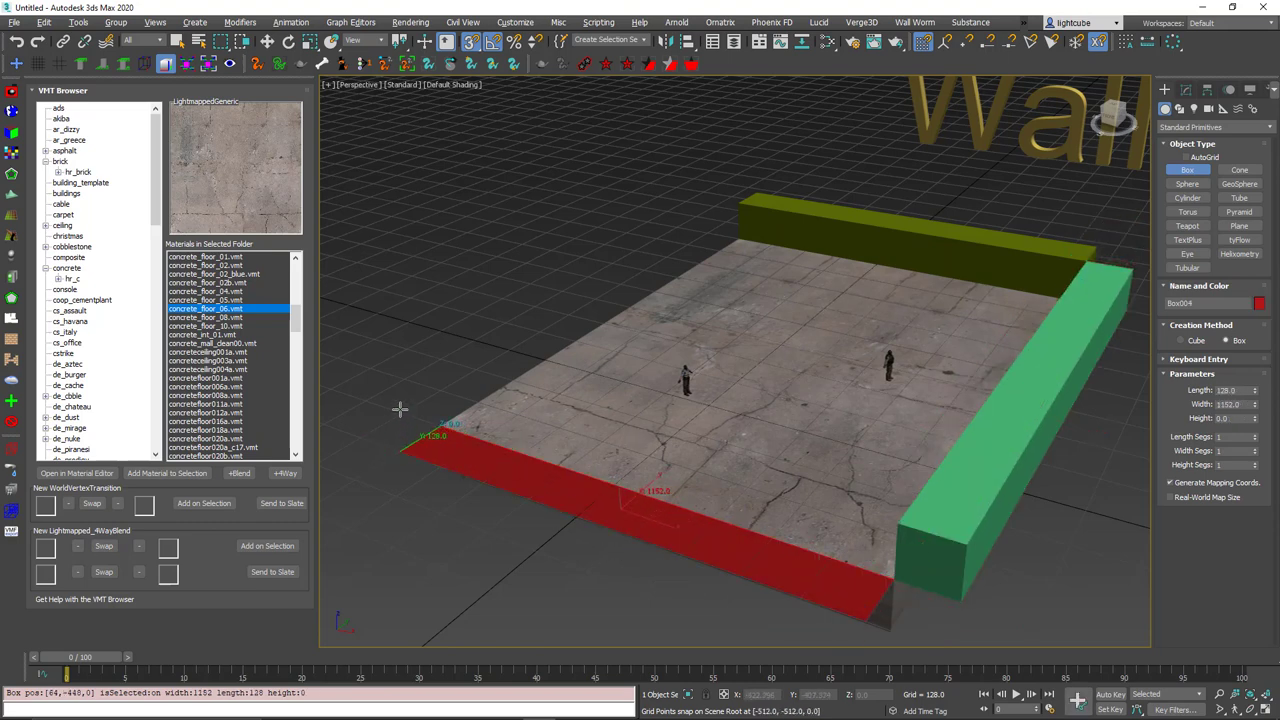
left_click(399, 403)
middle_click_drag(470, 370, 527, 380, "alt")
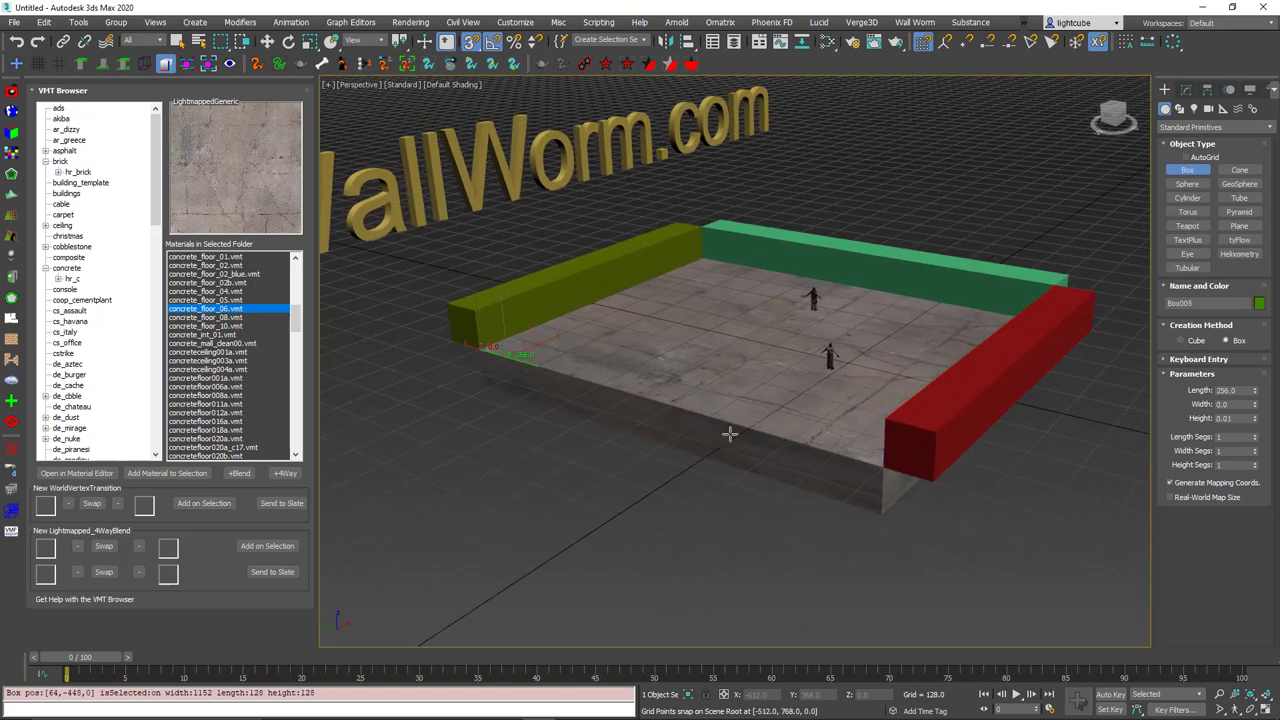
left_click_drag(455, 358, 860, 456)
left_click(858, 442)
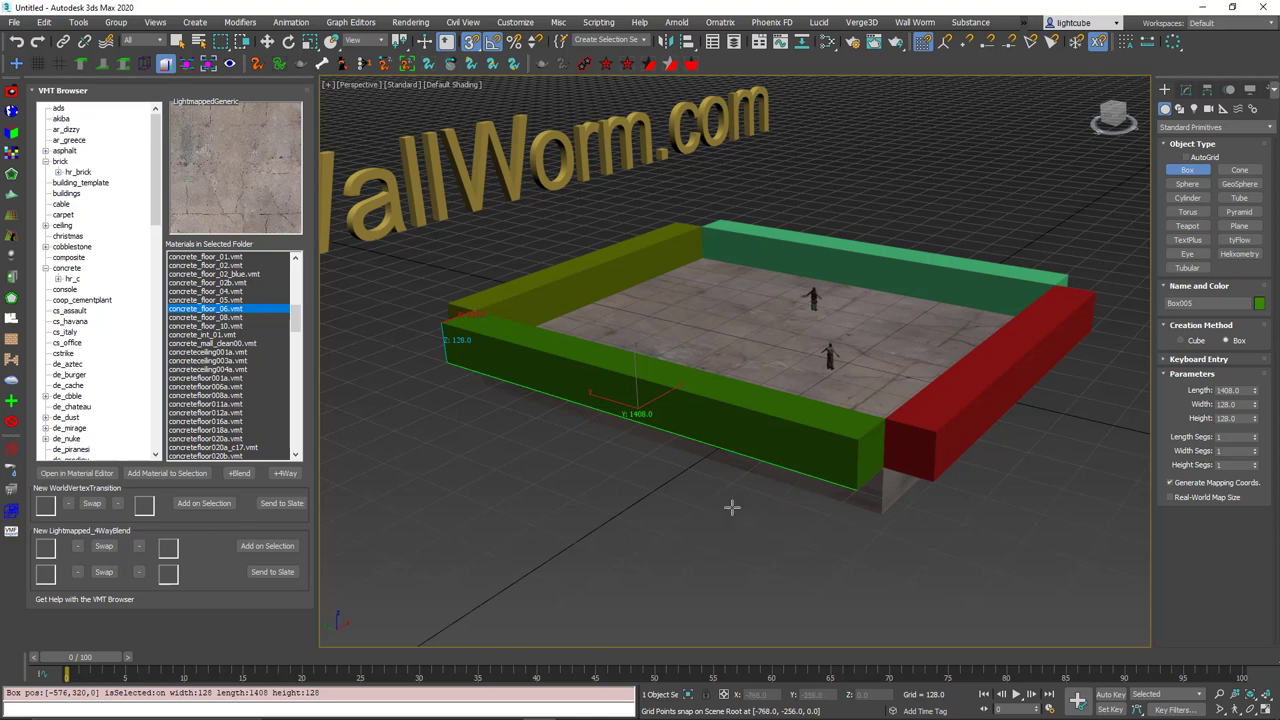
Reduce the grid spacing to 32 and restore it to 128
left_click(41, 71)
left_click(41, 68)
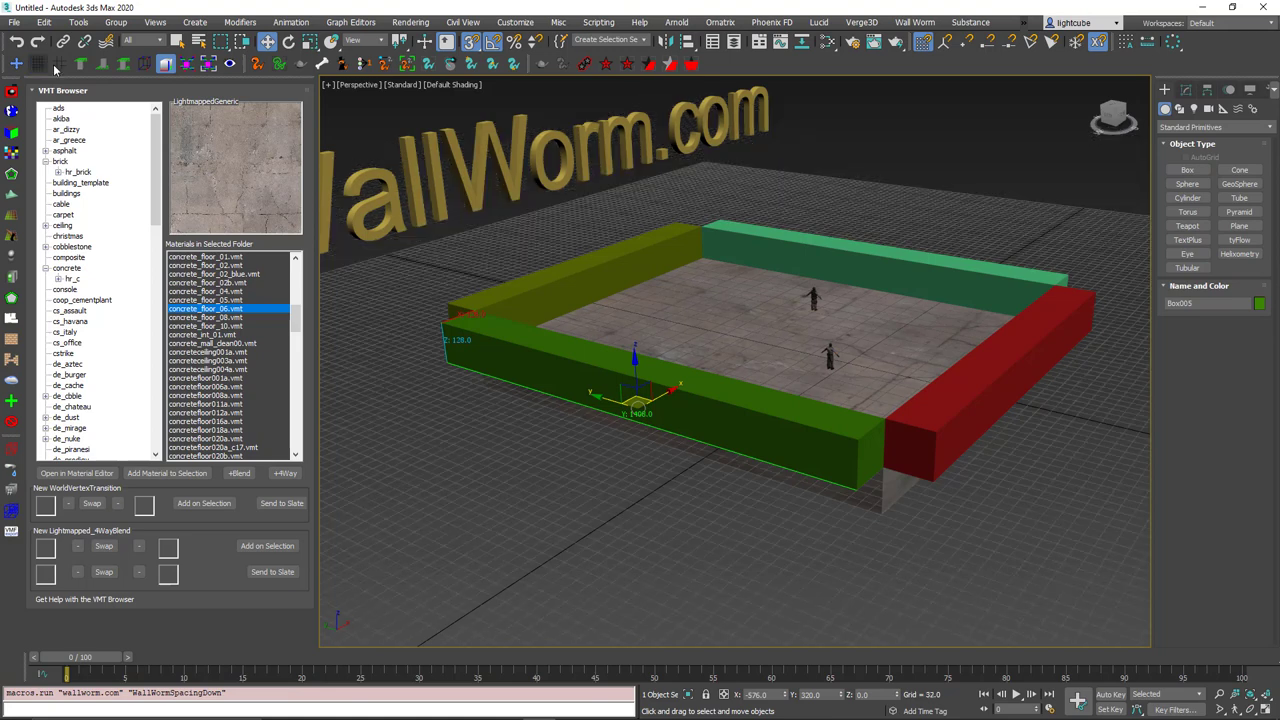
left_click(56, 67)
left_click(60, 67)
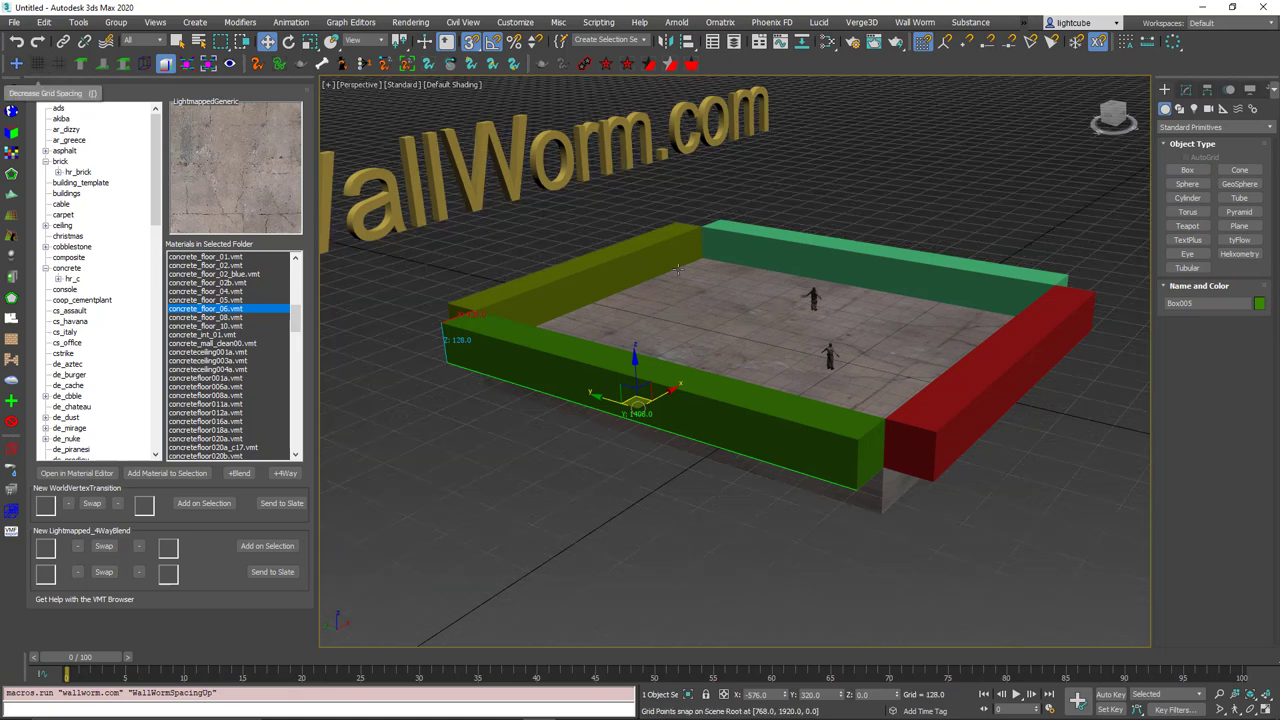
Apply the brick_floor_02.vmt material from the brick folder of the VMT Browser to all four wall boxes
middle_click_drag(882, 372, 591, 407, "alt")
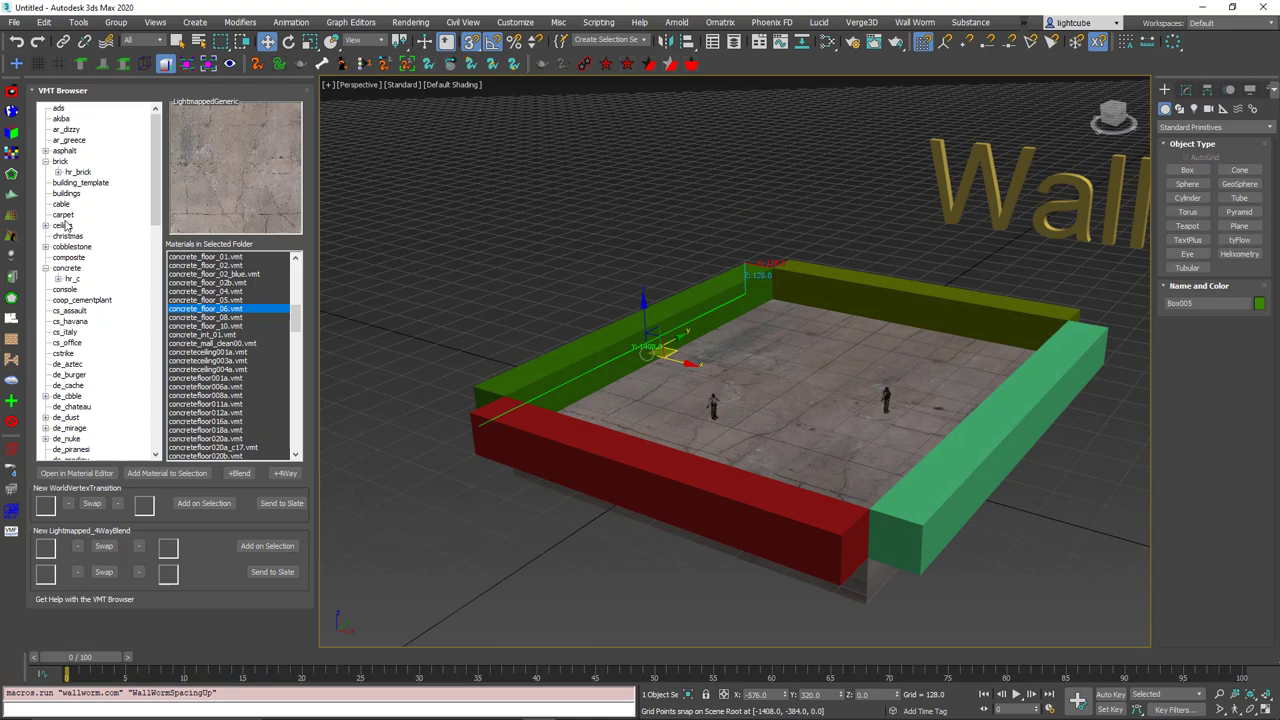
left_click(59, 162)
left_click(220, 284)
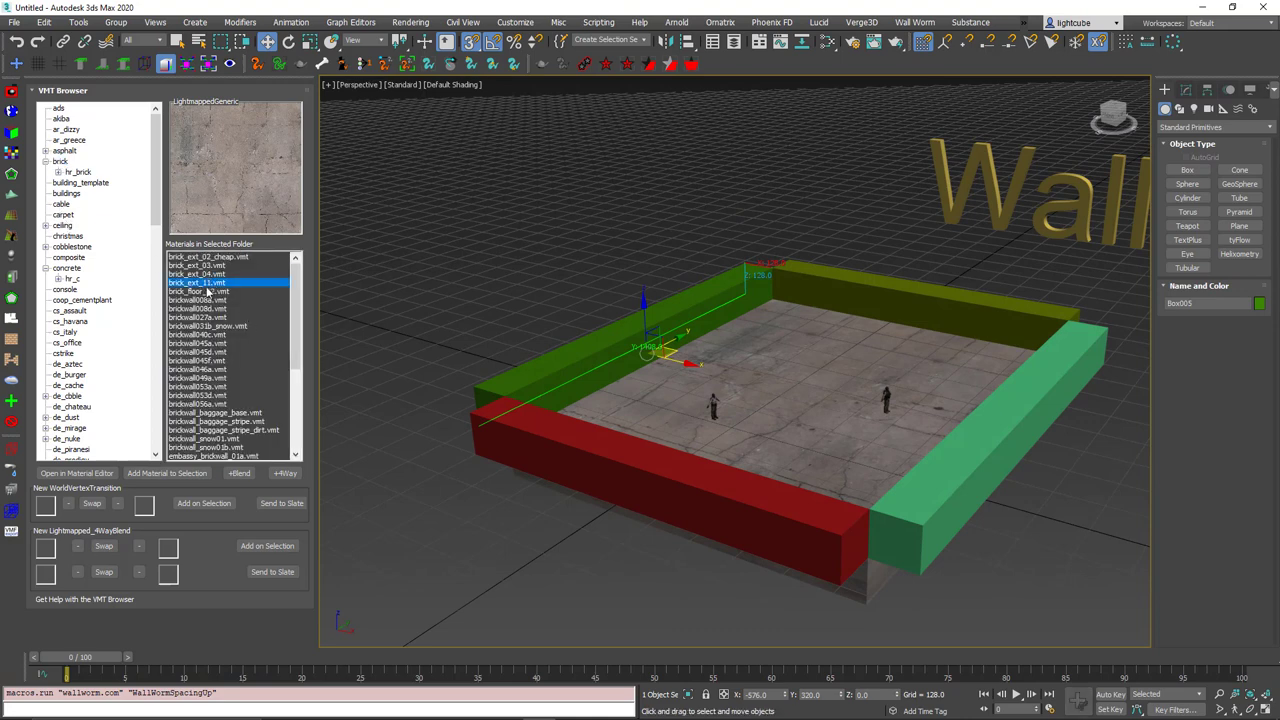
left_click(207, 291)
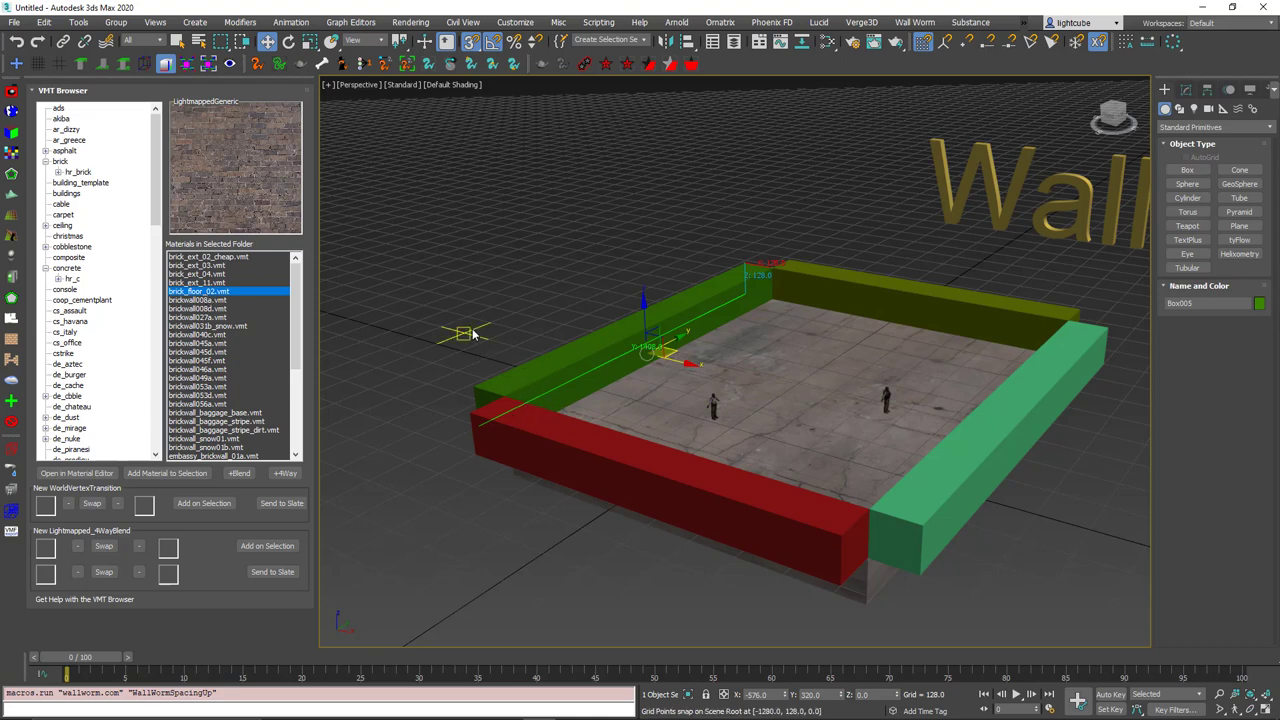
left_click(887, 284, "ctrl")
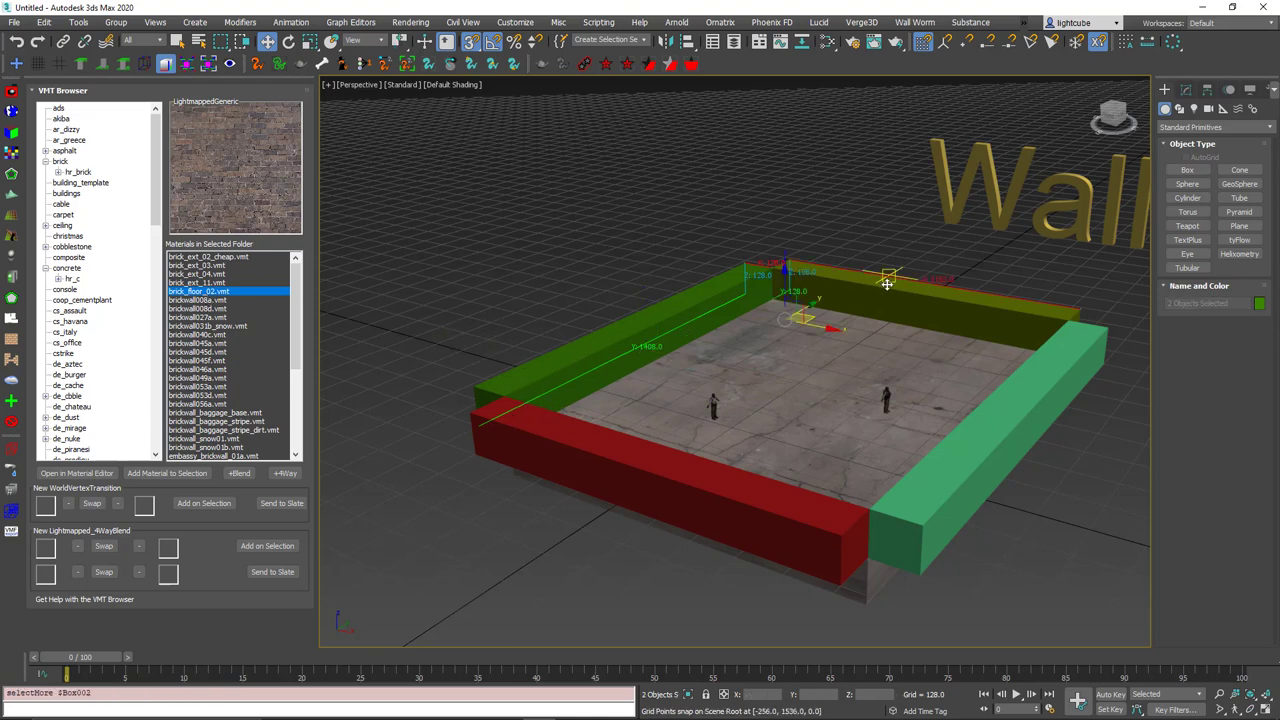
left_click(1034, 409, "ctrl")
left_click(737, 509, "ctrl")
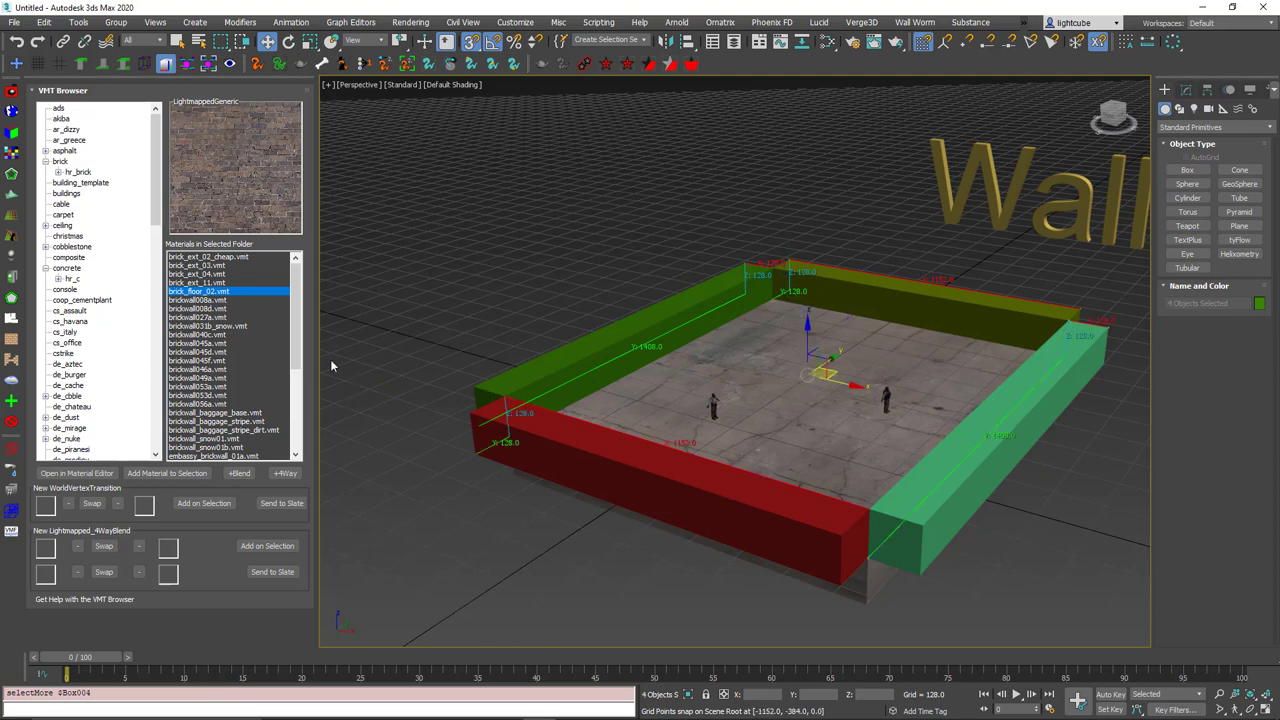
double_click(208, 293)
Examine the brick texture on the inner, outer and top faces of the walls from several angles
middle_click_drag(731, 469, 756, 455, "alt")
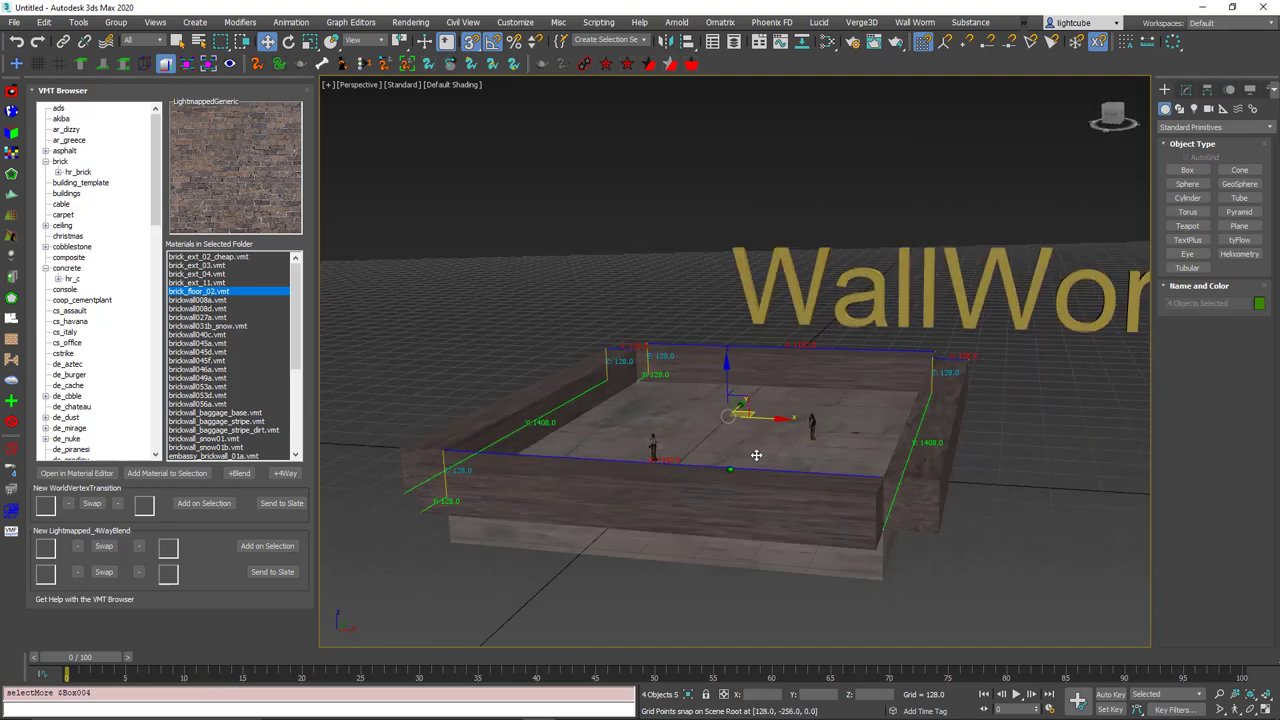
scroll(756, 455, "up", 5)
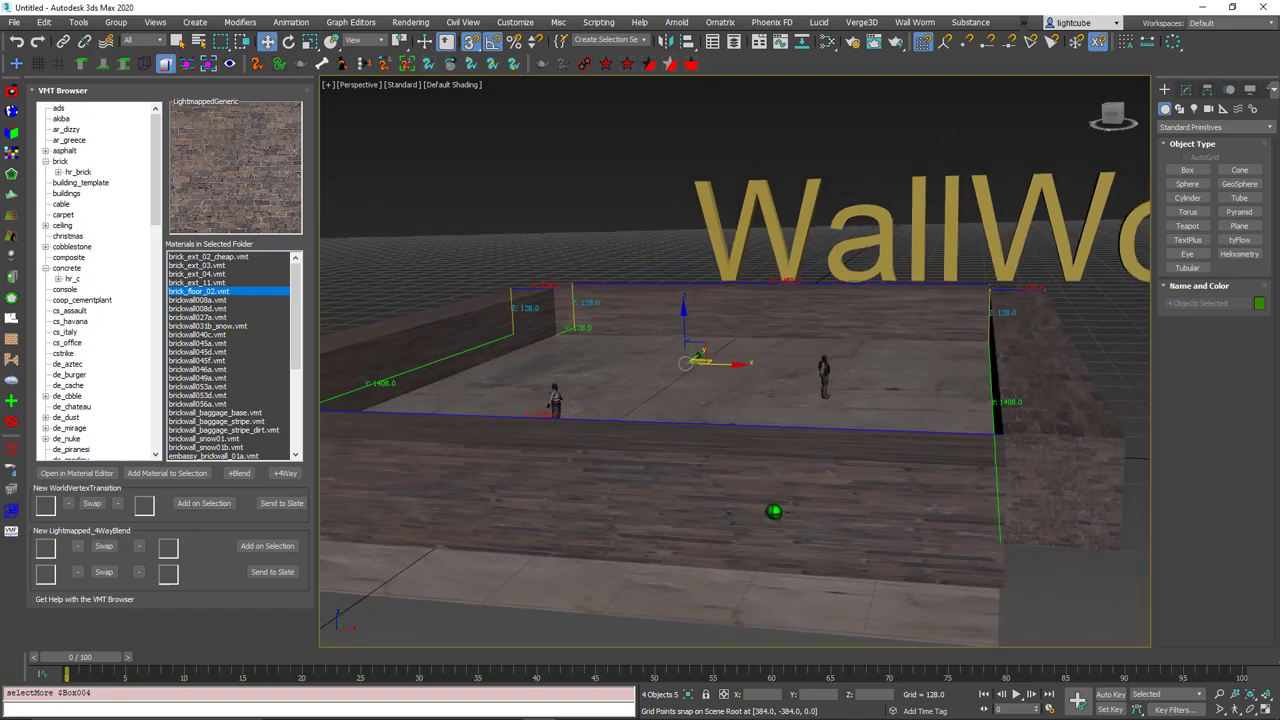
mouse_move(841, 482)
middle_mouse_down("alt")
mouse_move(774, 483)
mouse_move(853, 497)
middle_mouse_up("alt")
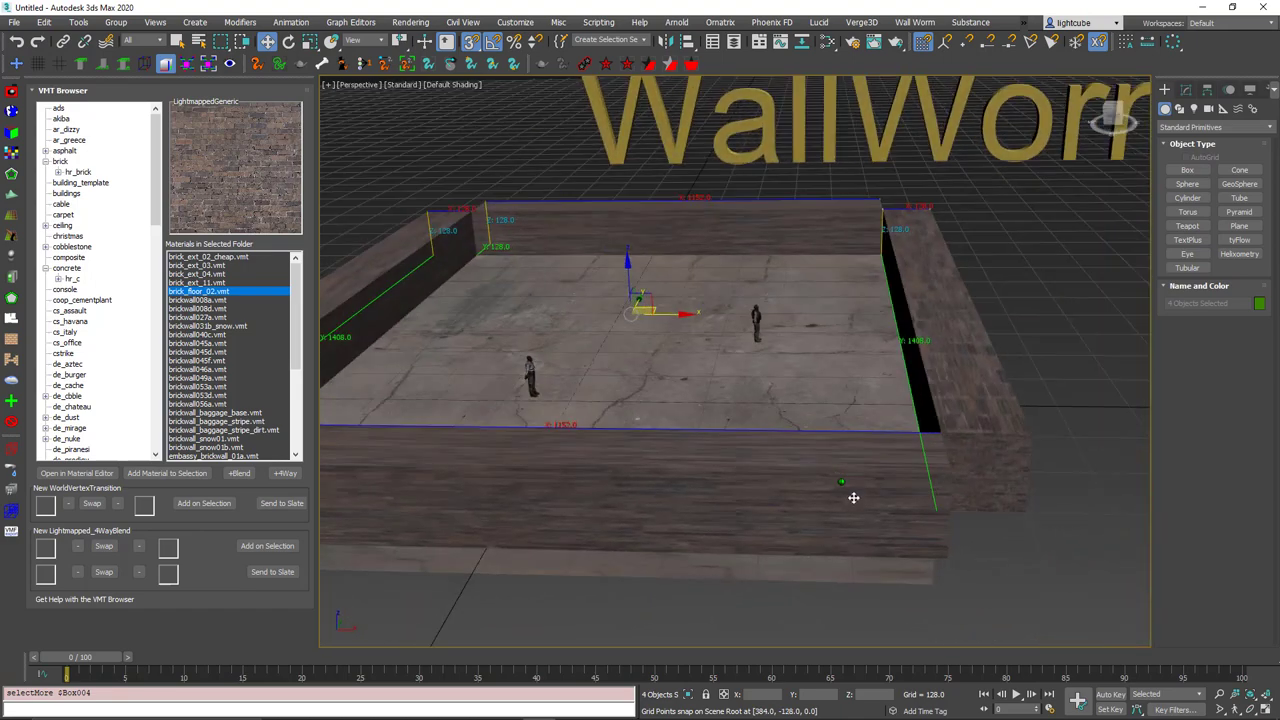
middle_click_drag(754, 440, 870, 445, "alt")
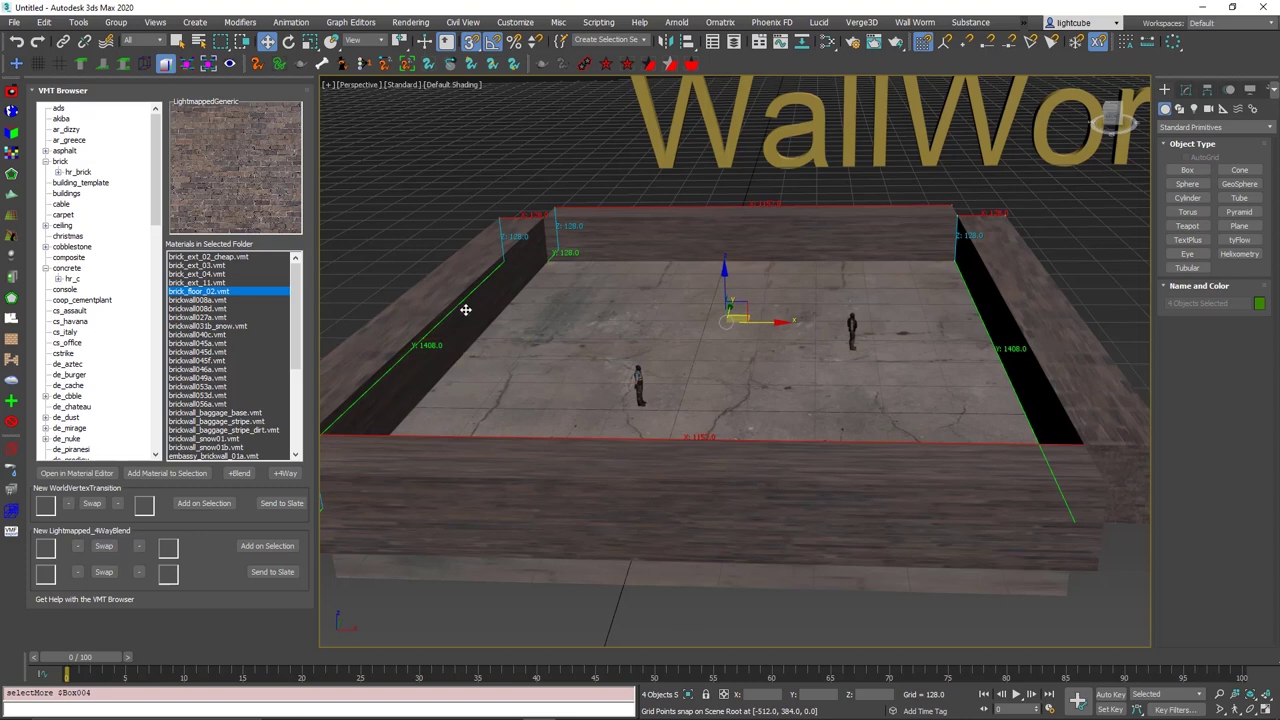
scroll(818, 363, "down", 2)
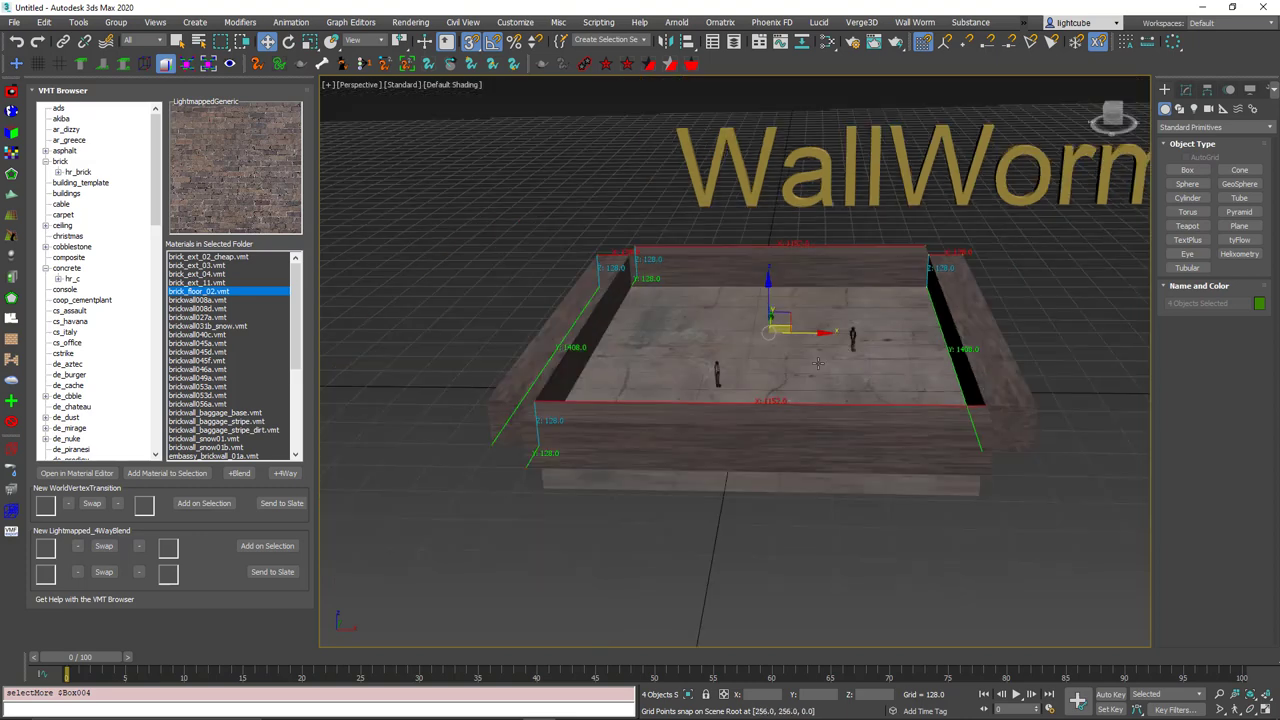
middle_click_drag(818, 363, 720, 390, "alt")
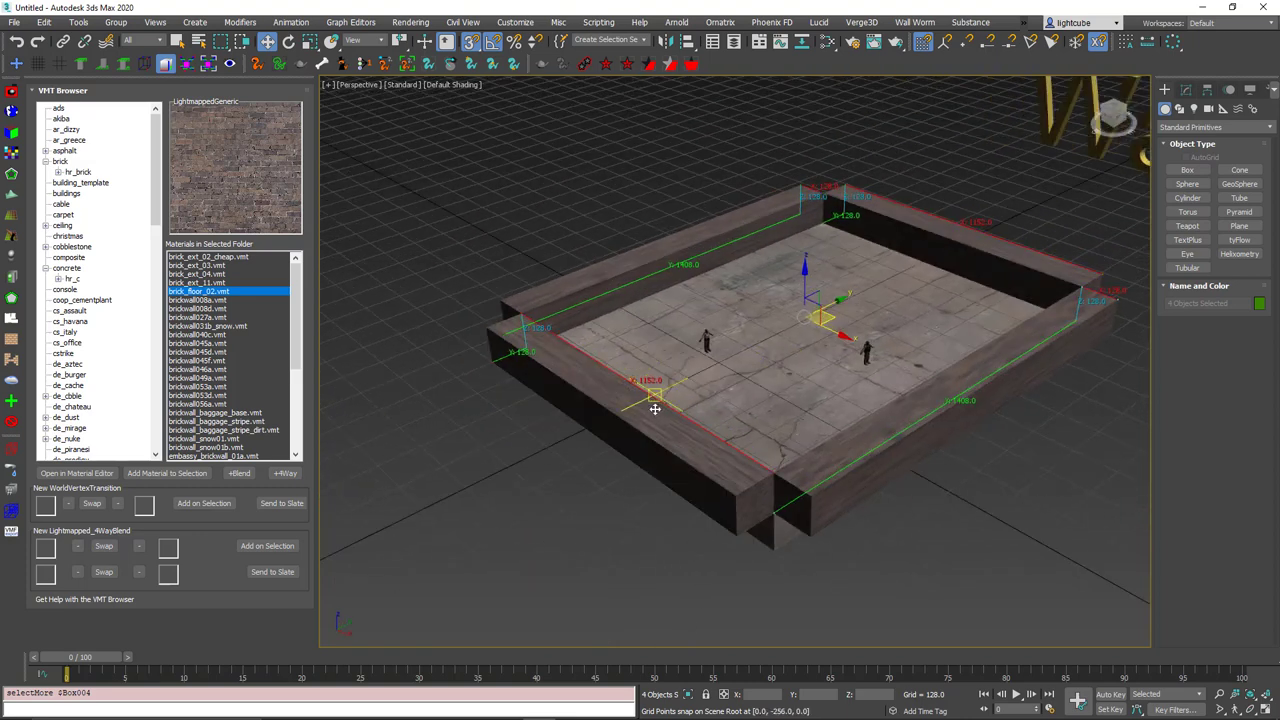
left_click_drag(654, 409, 699, 377)
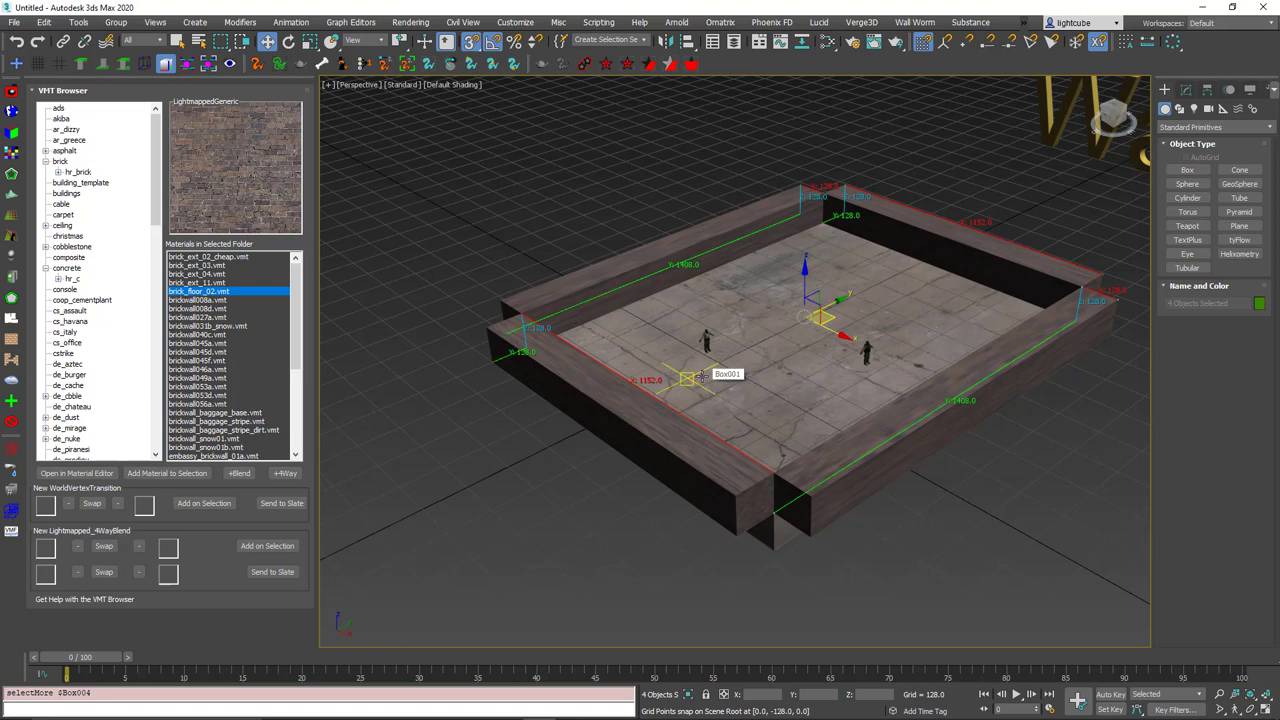
middle_click_drag(703, 377, 643, 408)
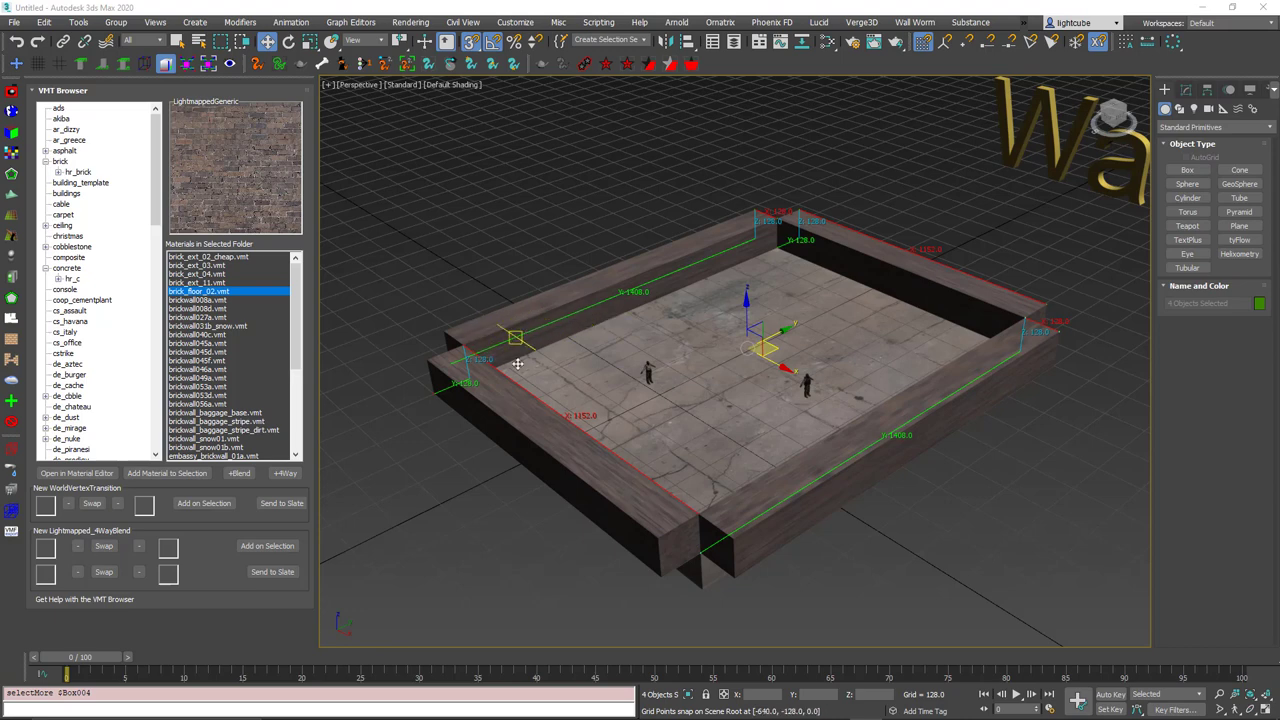
Reselect the four brick wall boxes around the floor
left_click(508, 408)
left_click(514, 314, "ctrl")
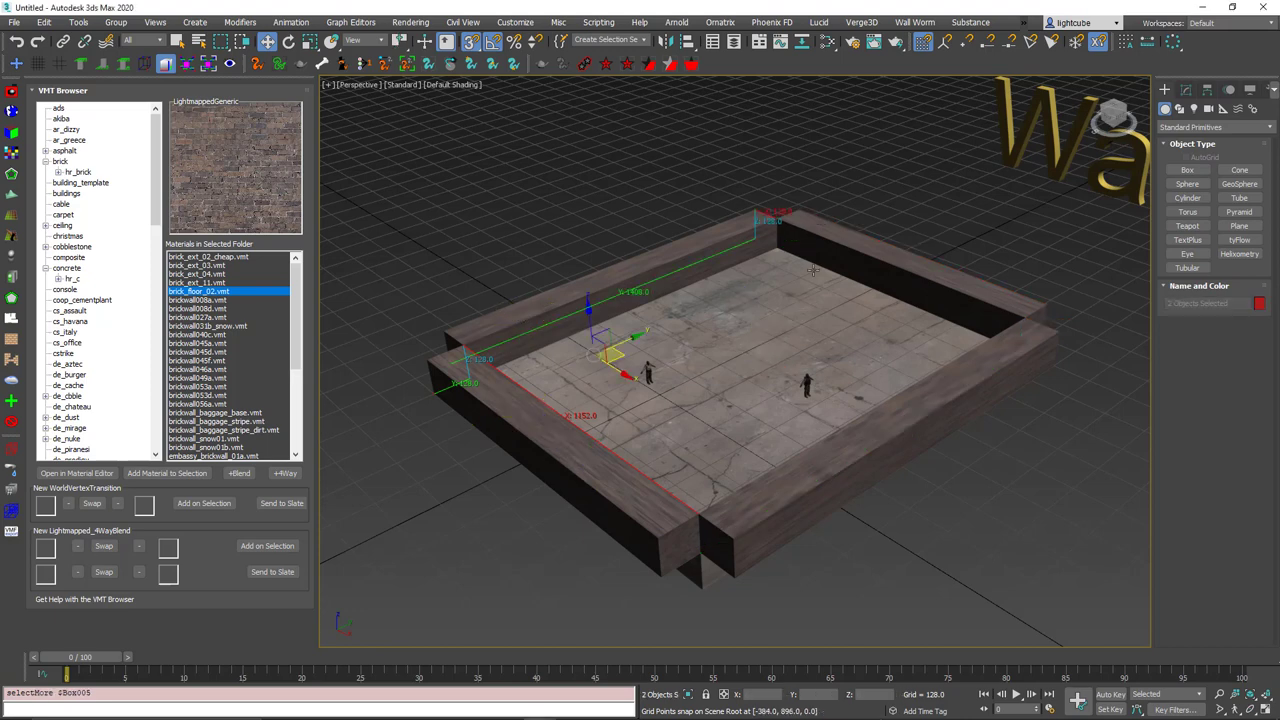
left_click(886, 257, "ctrl")
left_click(904, 420, "ctrl")
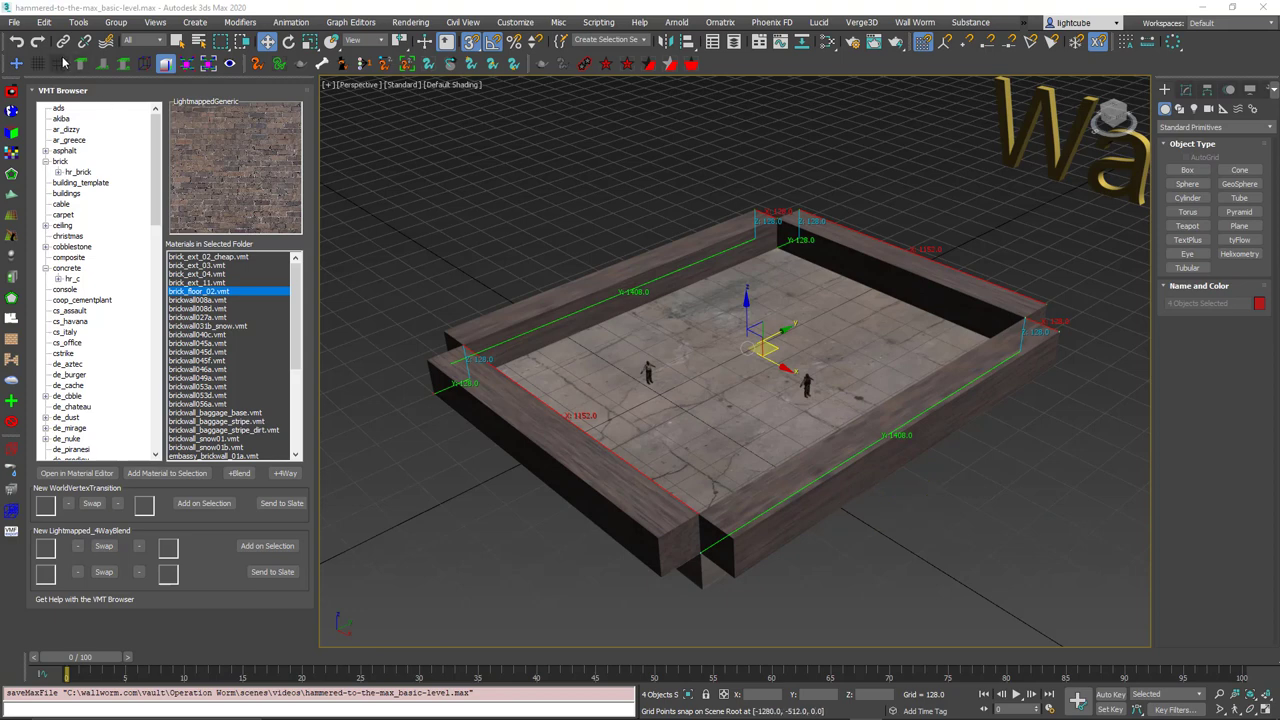
Move the VMT Browser out of the workspace and switch to a four-viewport layout with the walls framed in the Top, Front and Left views
left_click_drag(63, 80, 1279, 196)
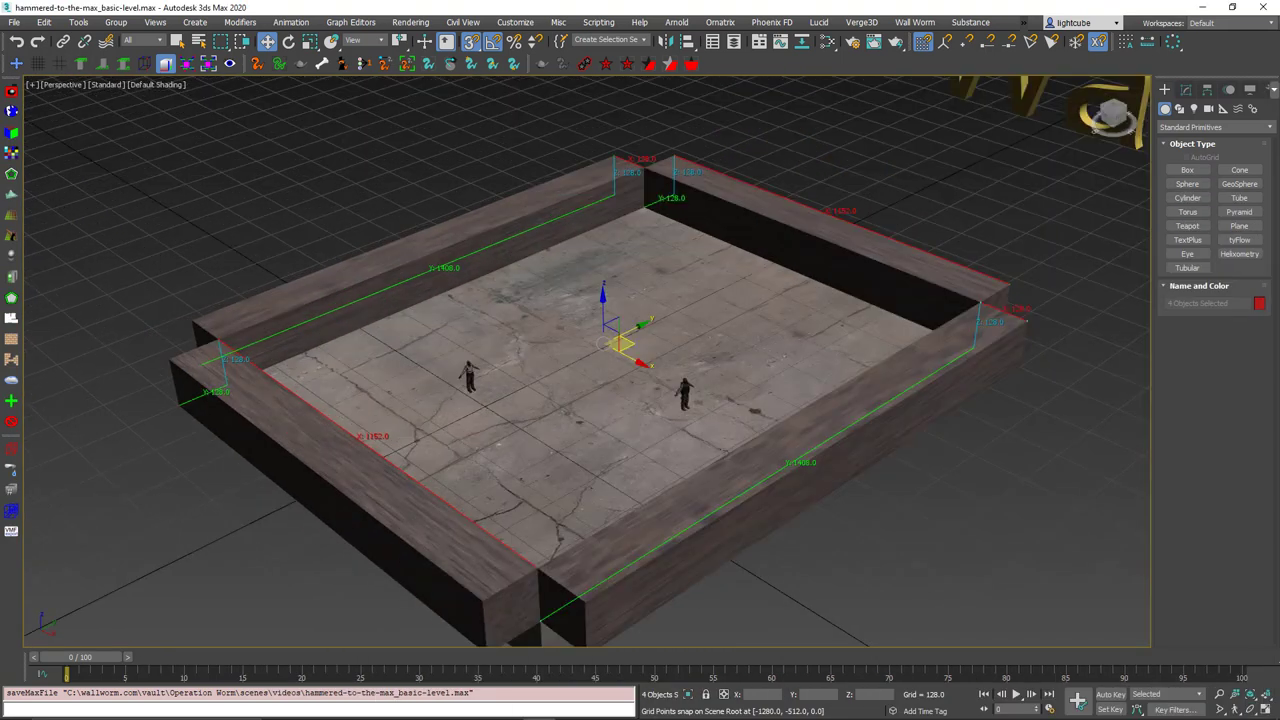
left_click(1266, 709)
scroll(797, 204, "up", 5)
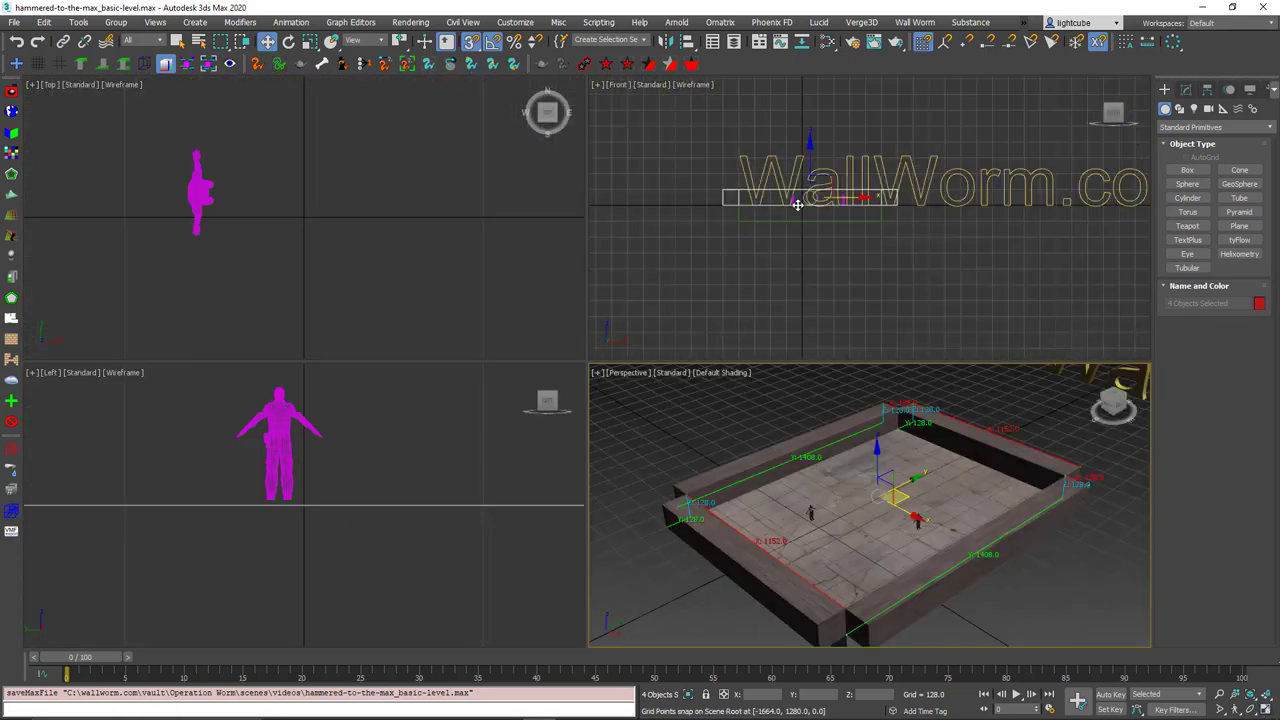
middle_click_drag(804, 204, 779, 243)
middle_click_drag(260, 241, 338, 241)
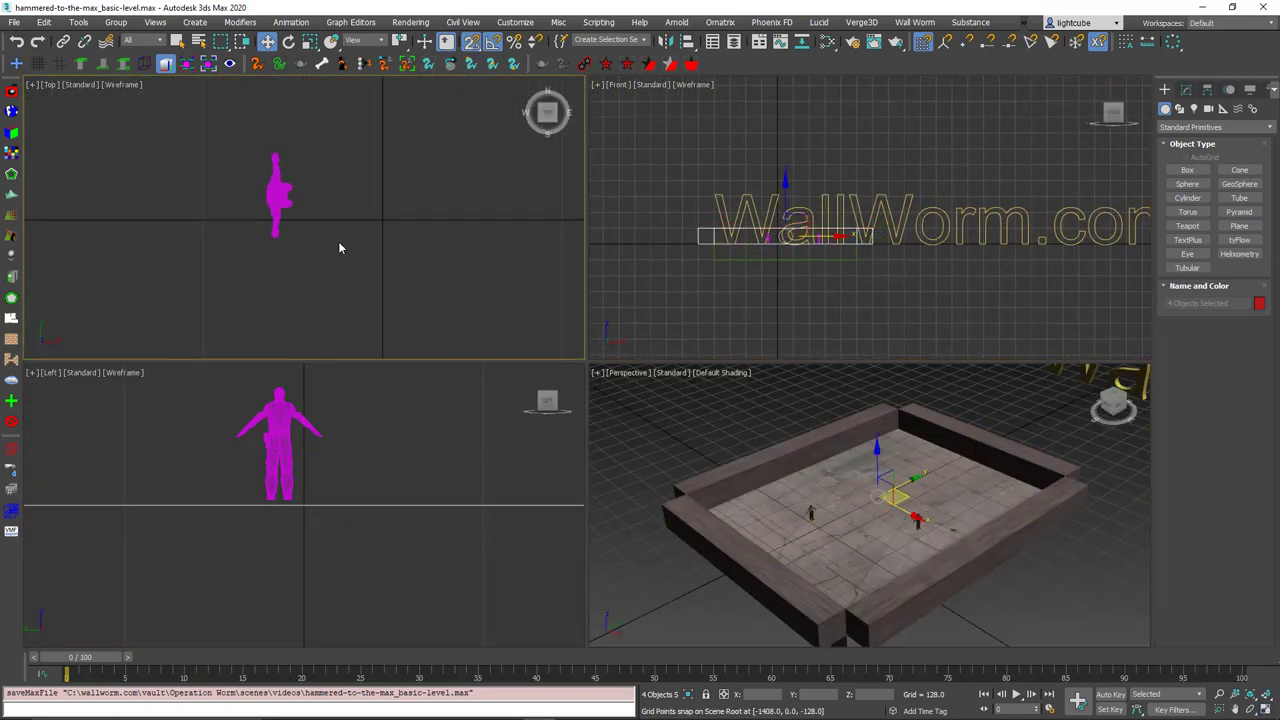
scroll(338, 241, "down", 8)
scroll(338, 248, "down", 5)
scroll(340, 488, "down", 5)
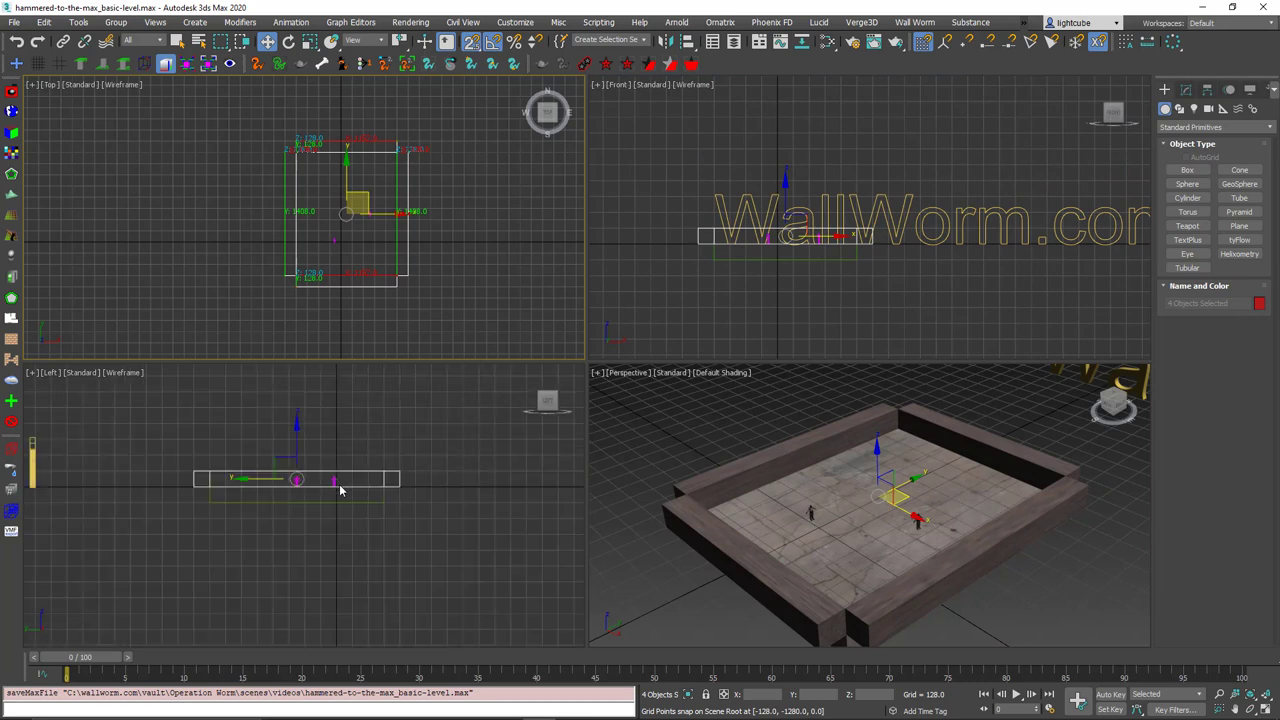
middle_click_drag(312, 471, 183, 474)
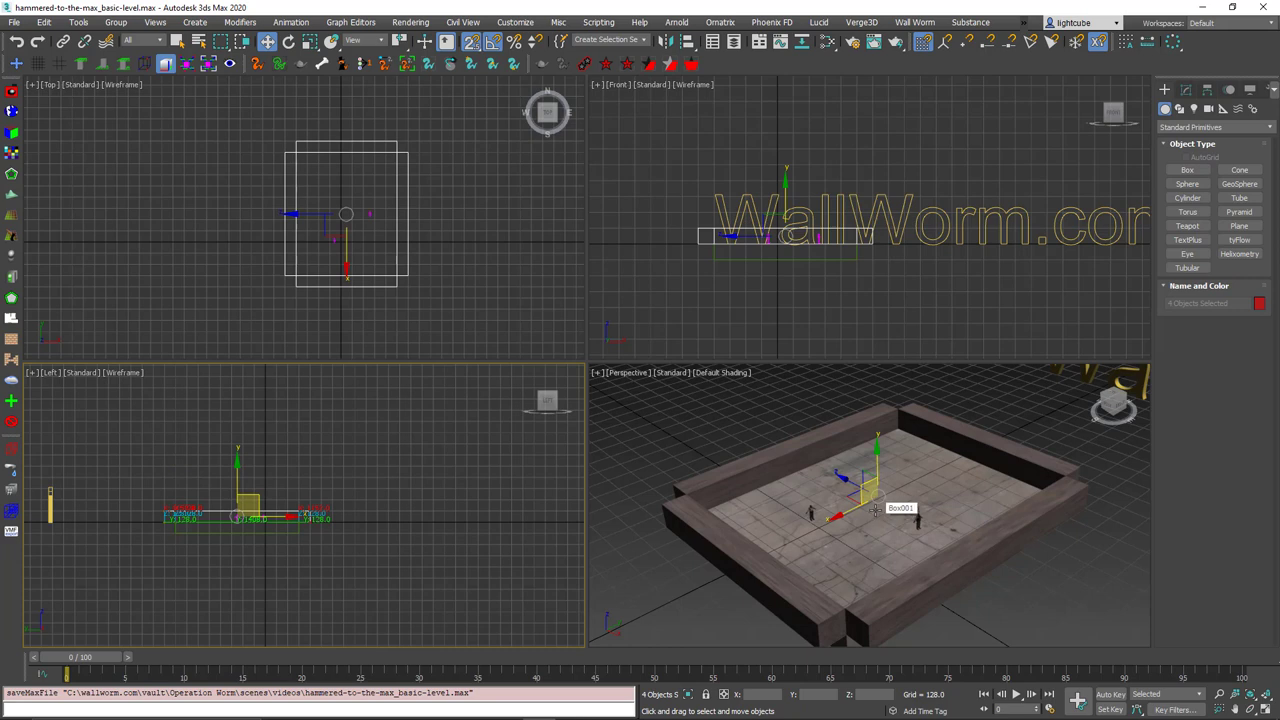
Turn on the edged faces display in the Perspective view
scroll(215, 534, "up", 3)
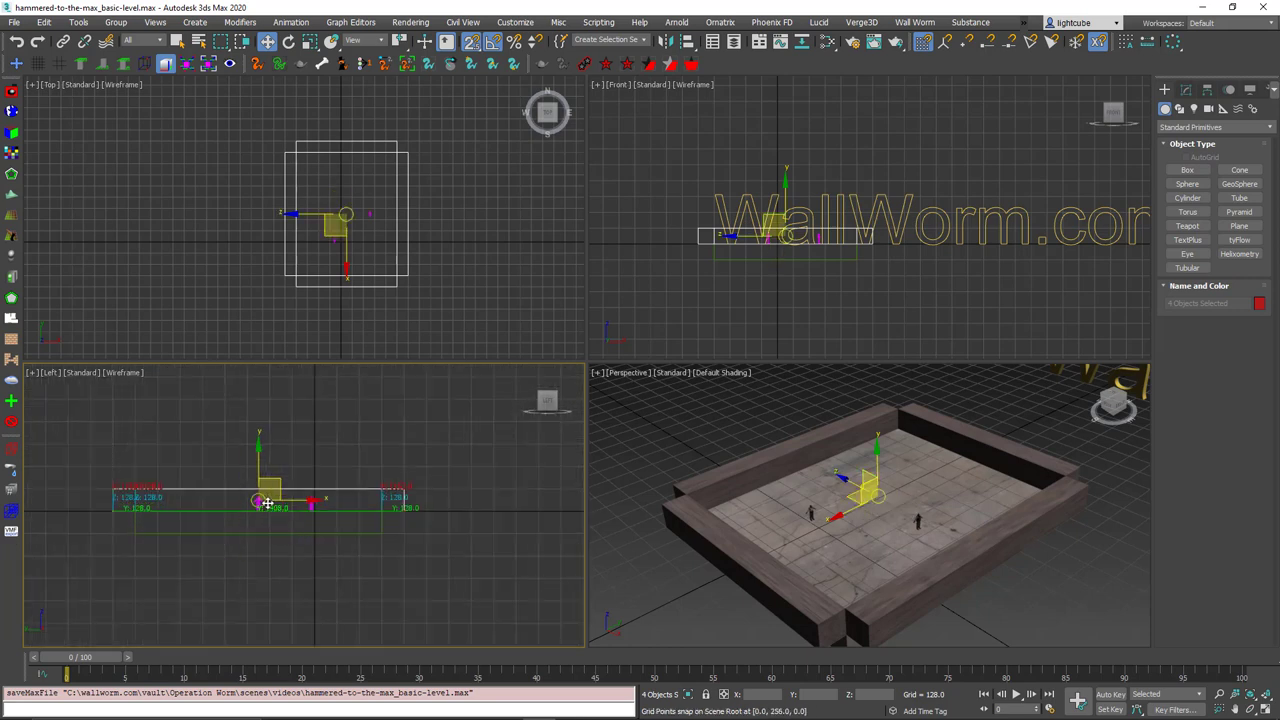
left_click_drag(266, 501, 294, 503)
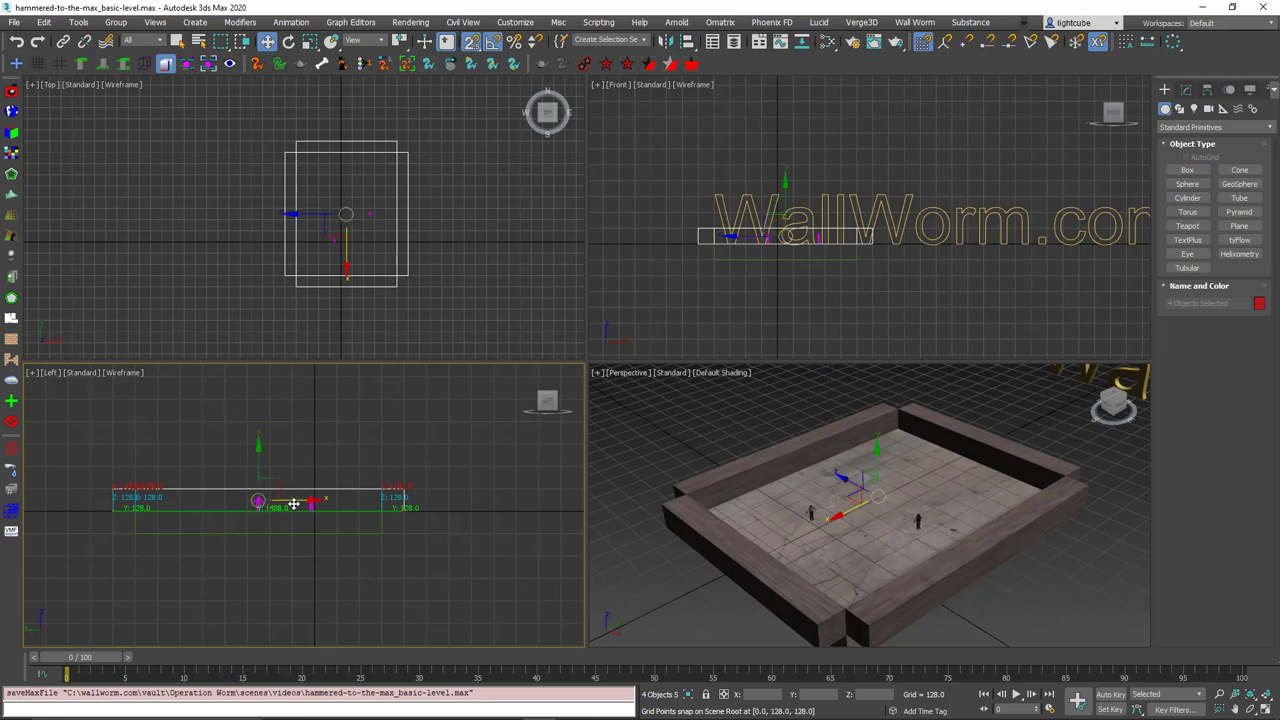
middle_click(760, 469)
key("F4")
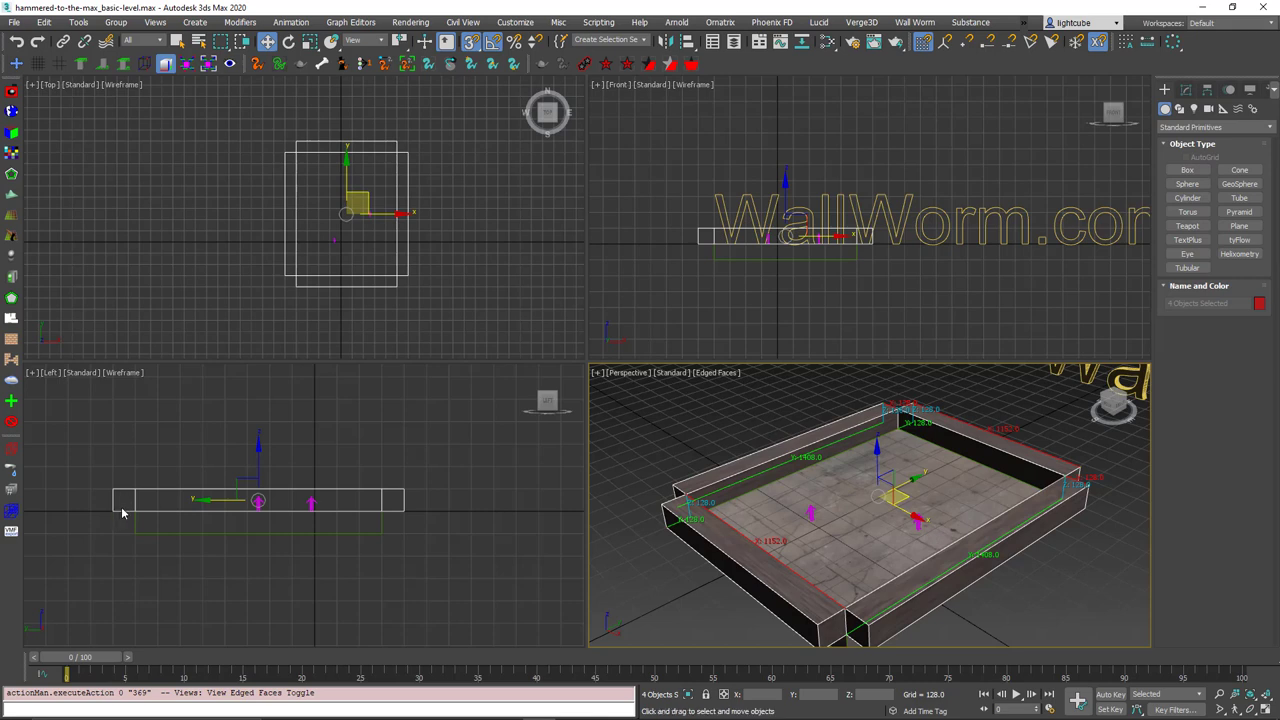
Clone the four selected walls as copies snapped 128 units straight up, stacked on the originals
left_click_drag(113, 509, 125, 505)
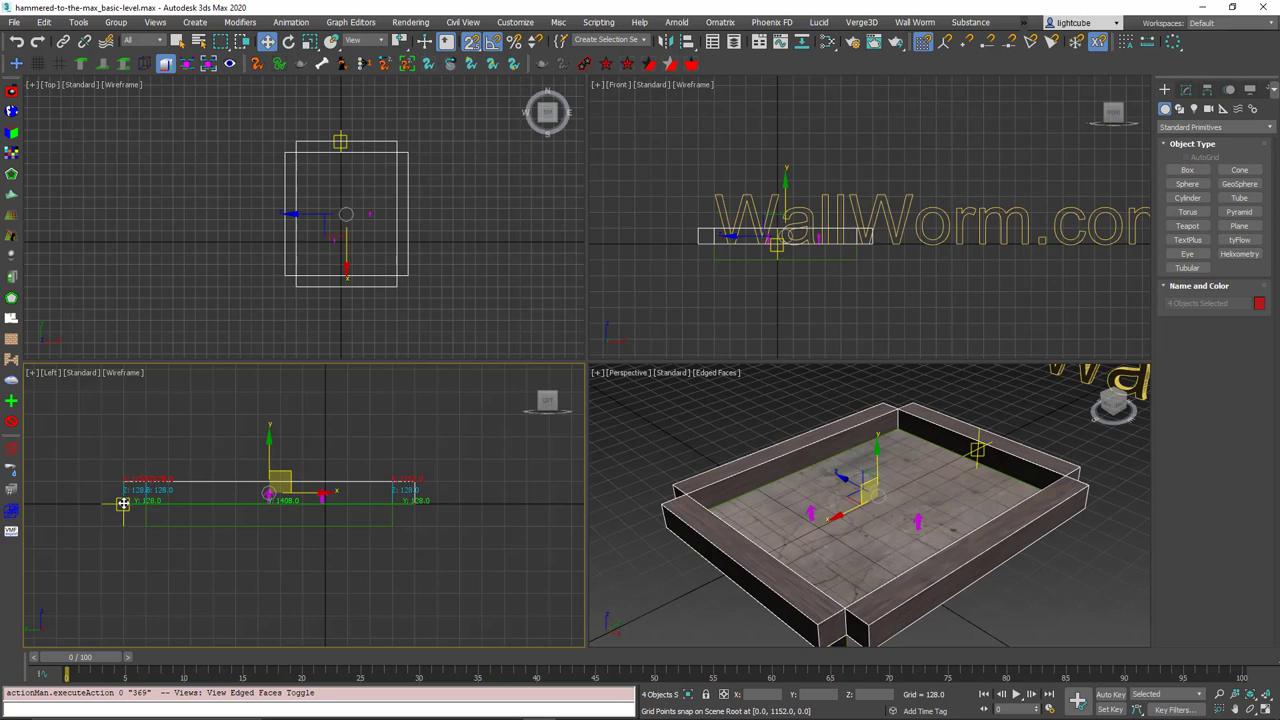
left_click_drag(122, 503, 125, 480)
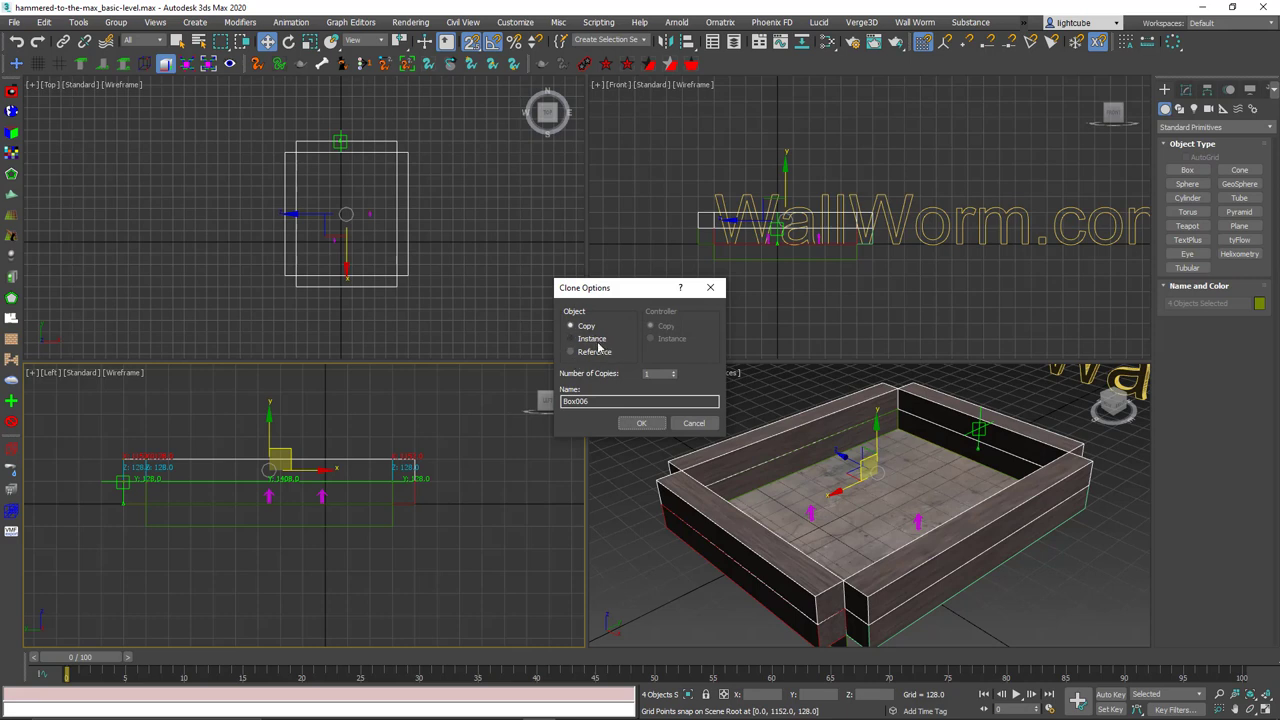
left_click(646, 424)
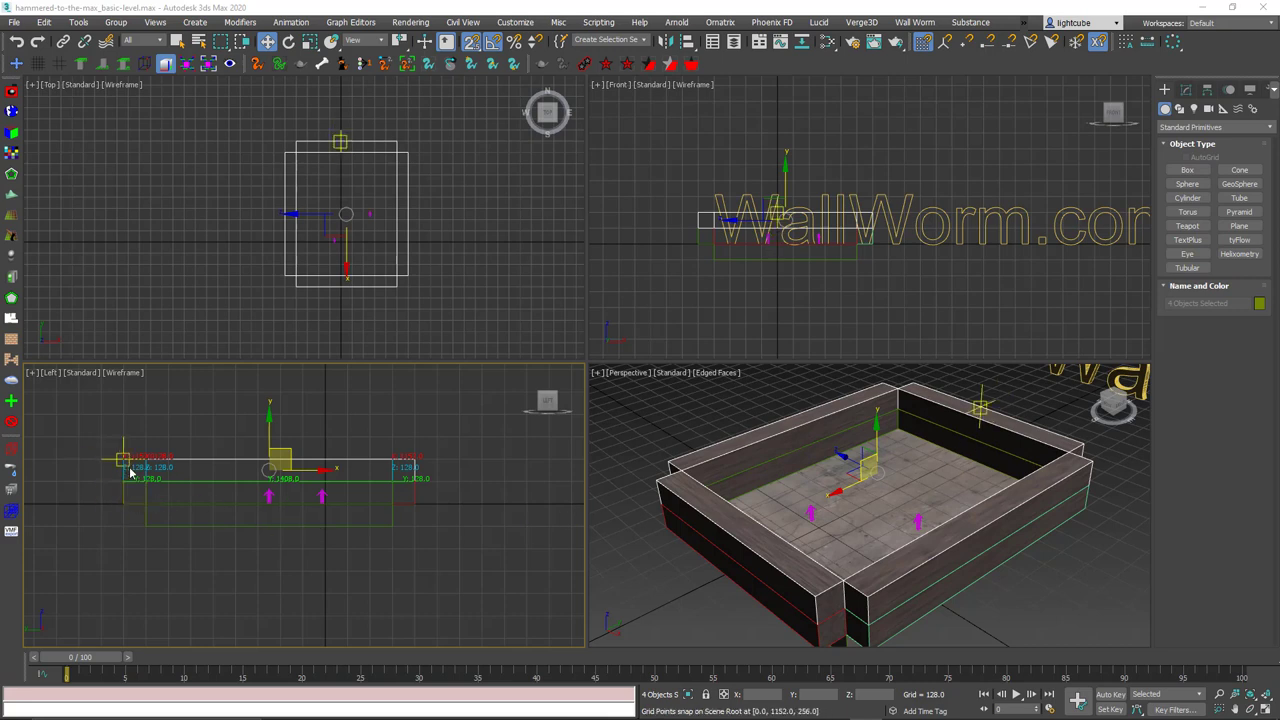
left_click_drag(130, 473, 224, 459)
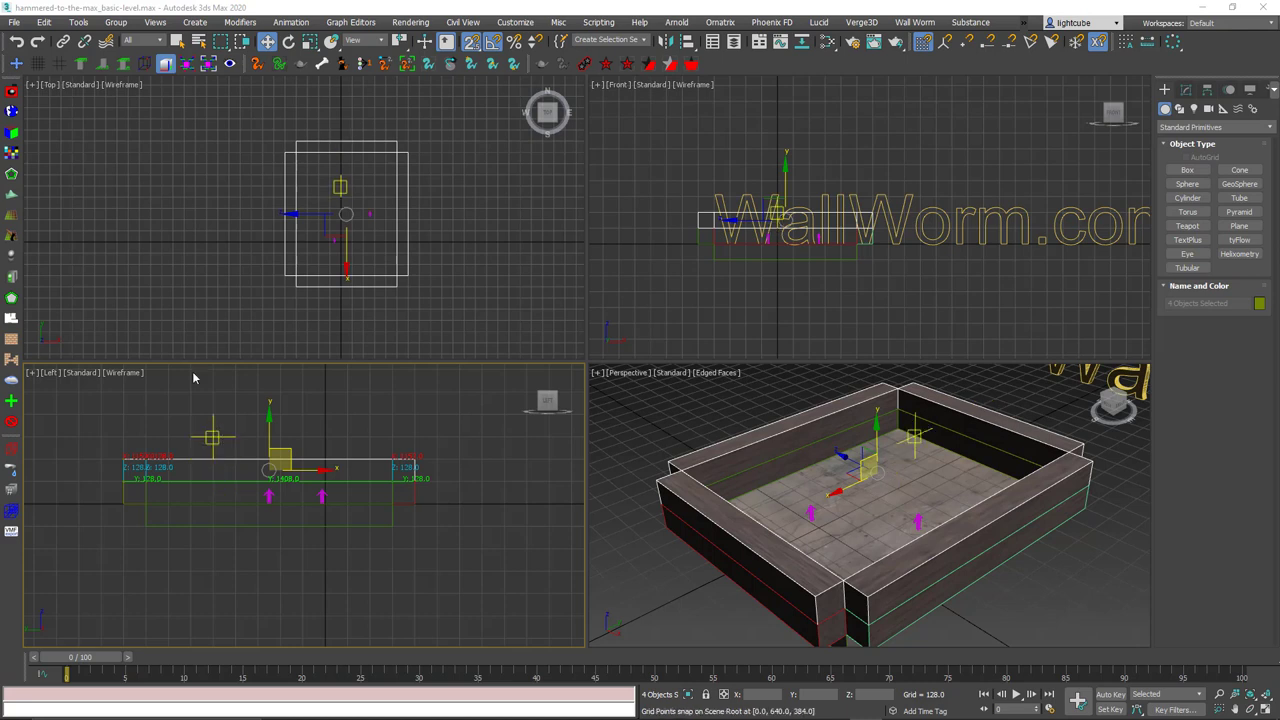
Undo the cloning of the walls and make the Perspective view active
key("ctrl+z")
right_click(18, 42)
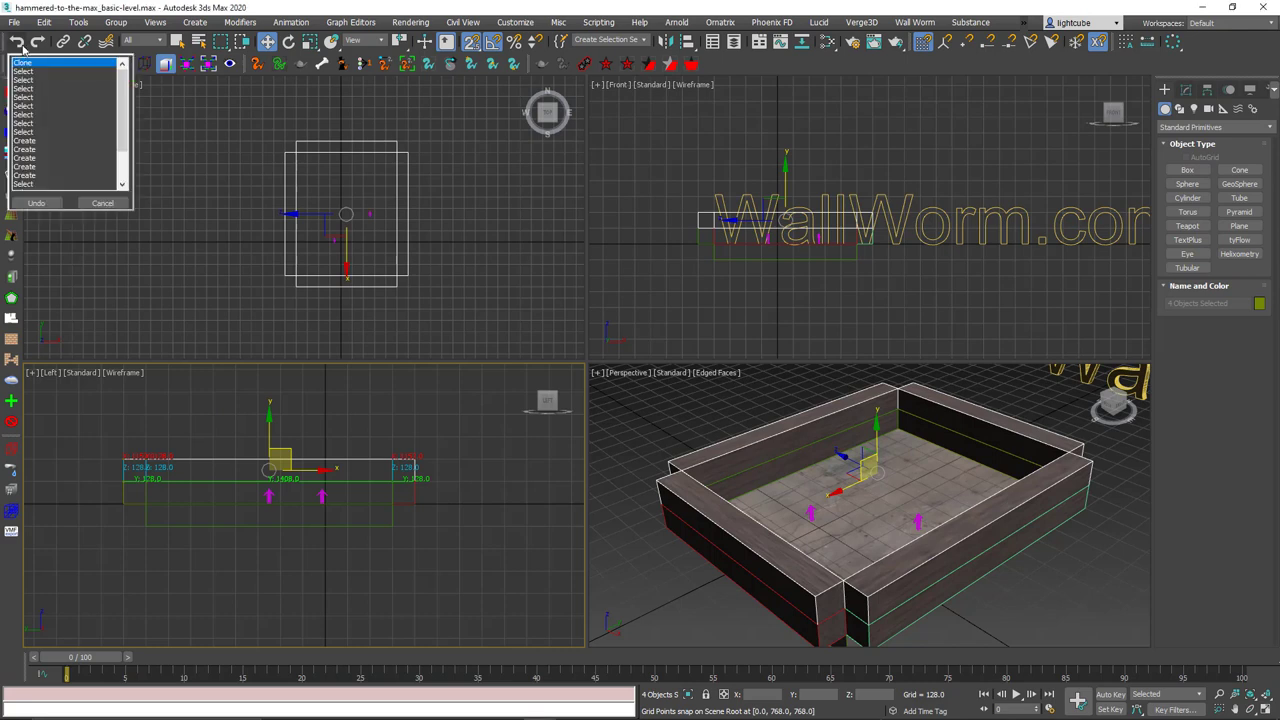
left_click(36, 203)
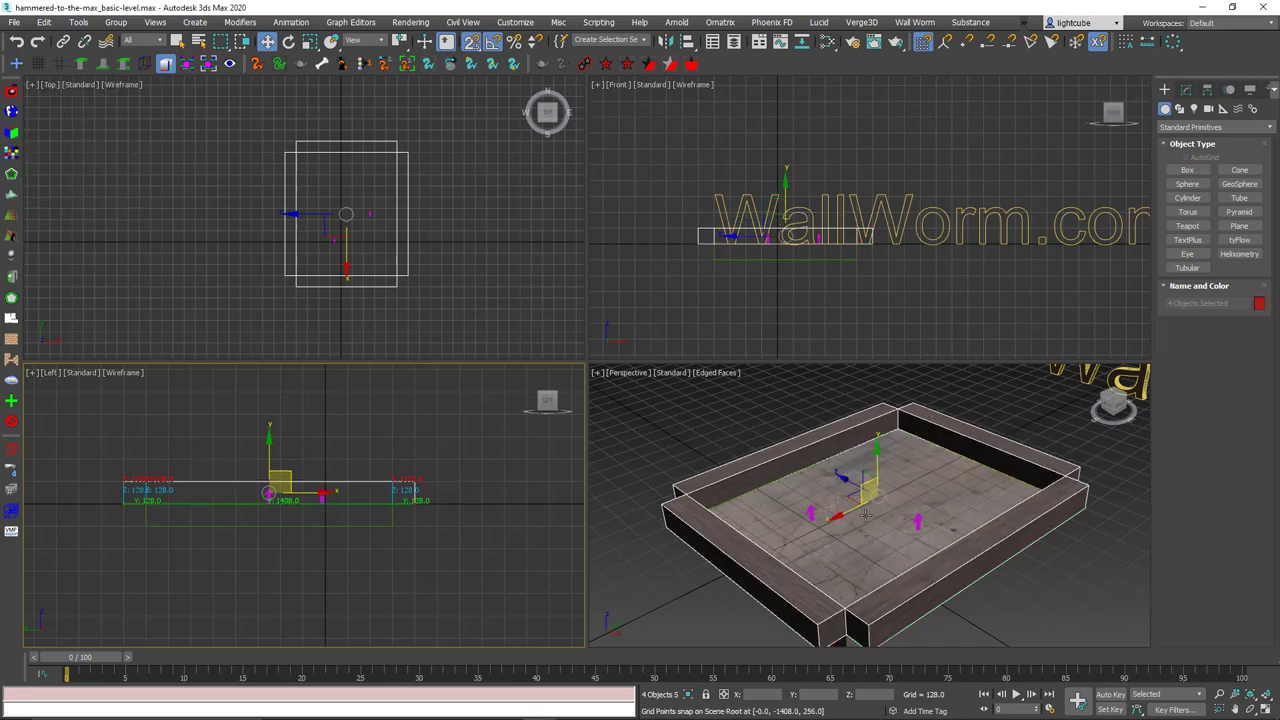
right_click(971, 516)
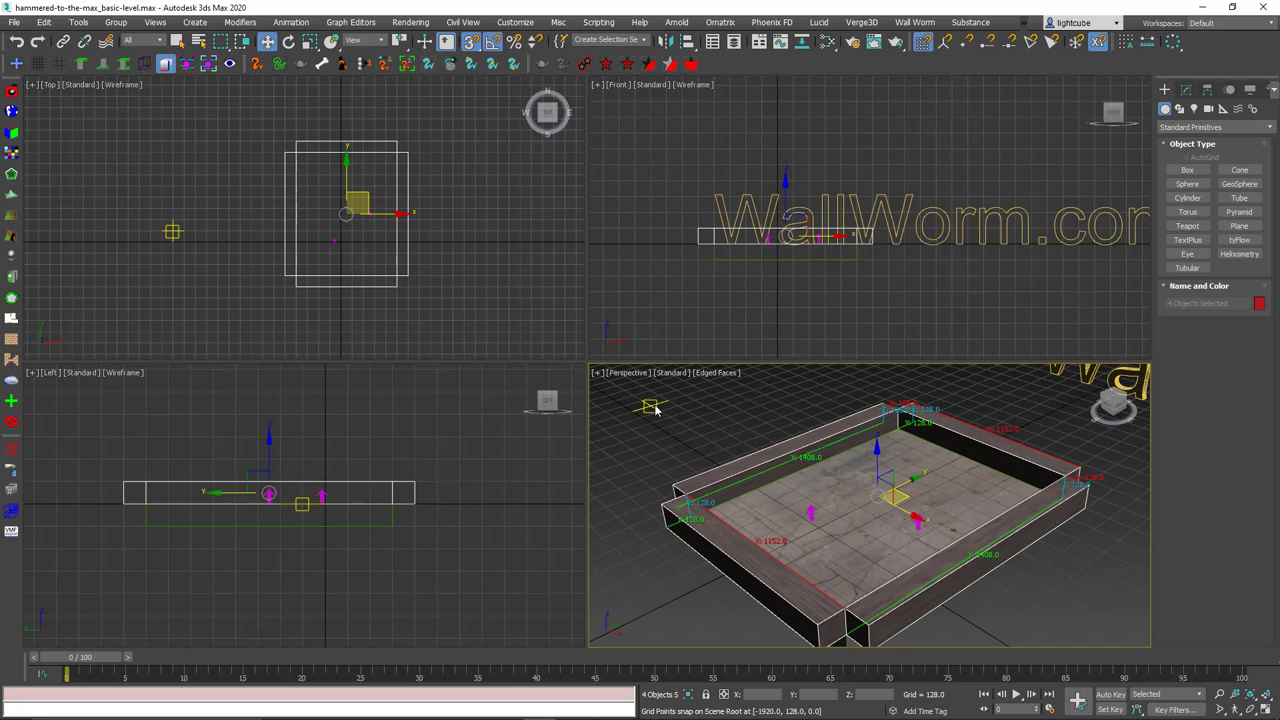
Maximize the Perspective view and switch snapping from grid points to vertices, framing the inner corner of the walls
left_click(1265, 707)
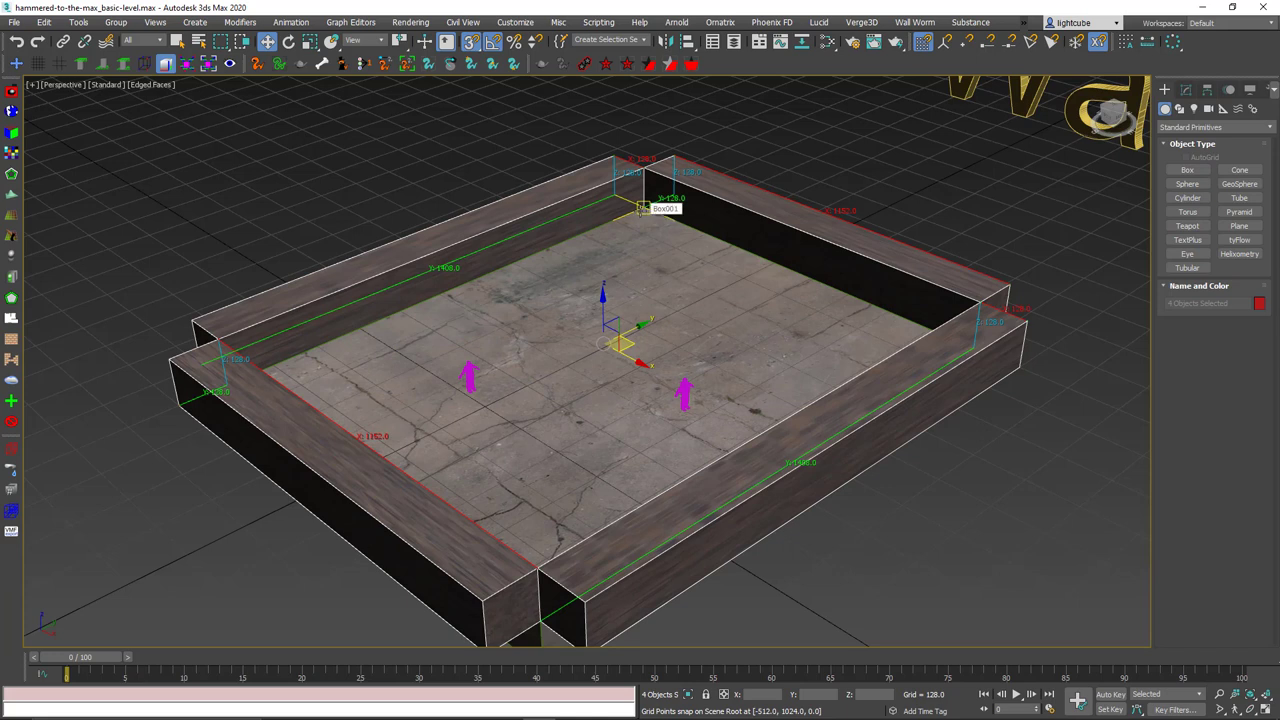
left_click(924, 43)
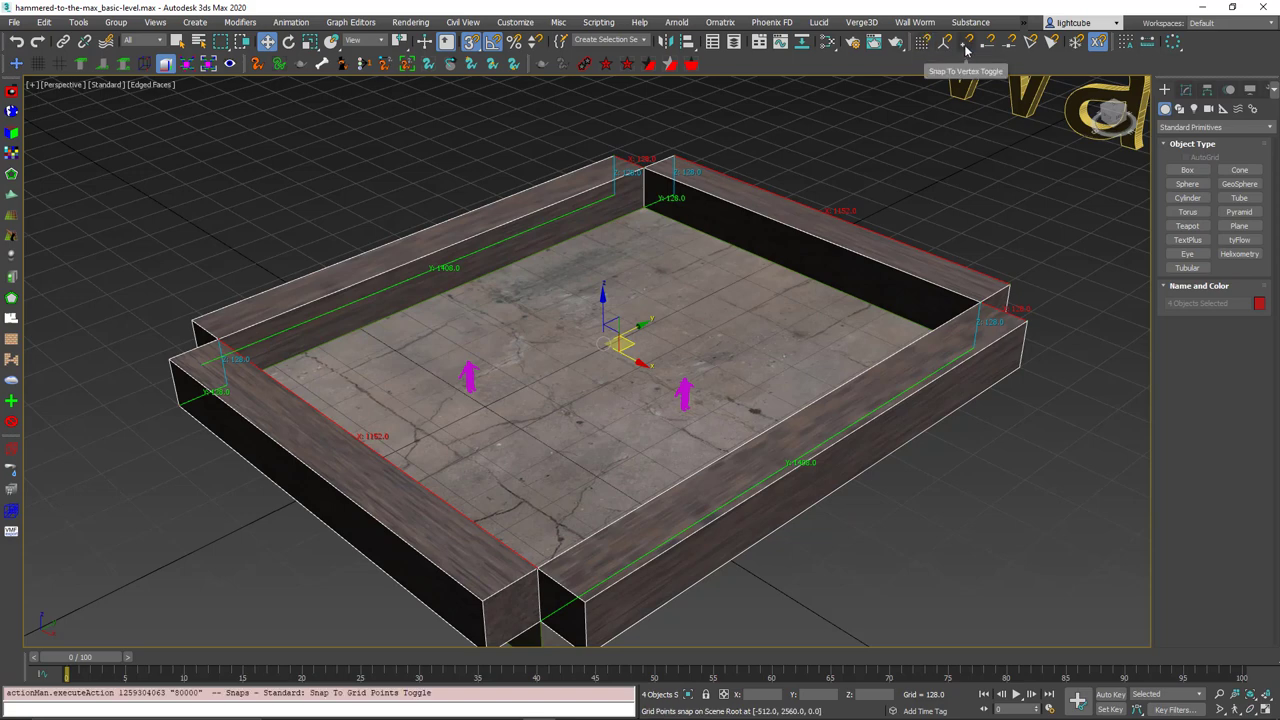
left_click(966, 47)
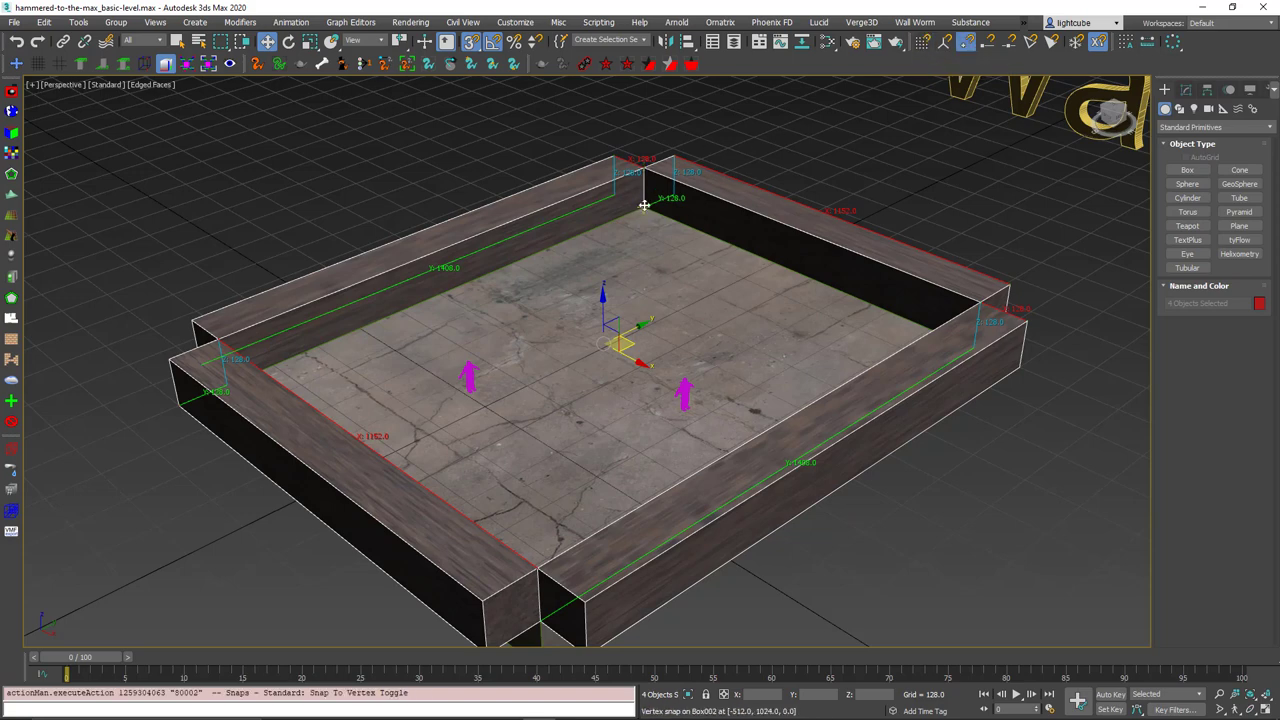
scroll(644, 207, "up", 4)
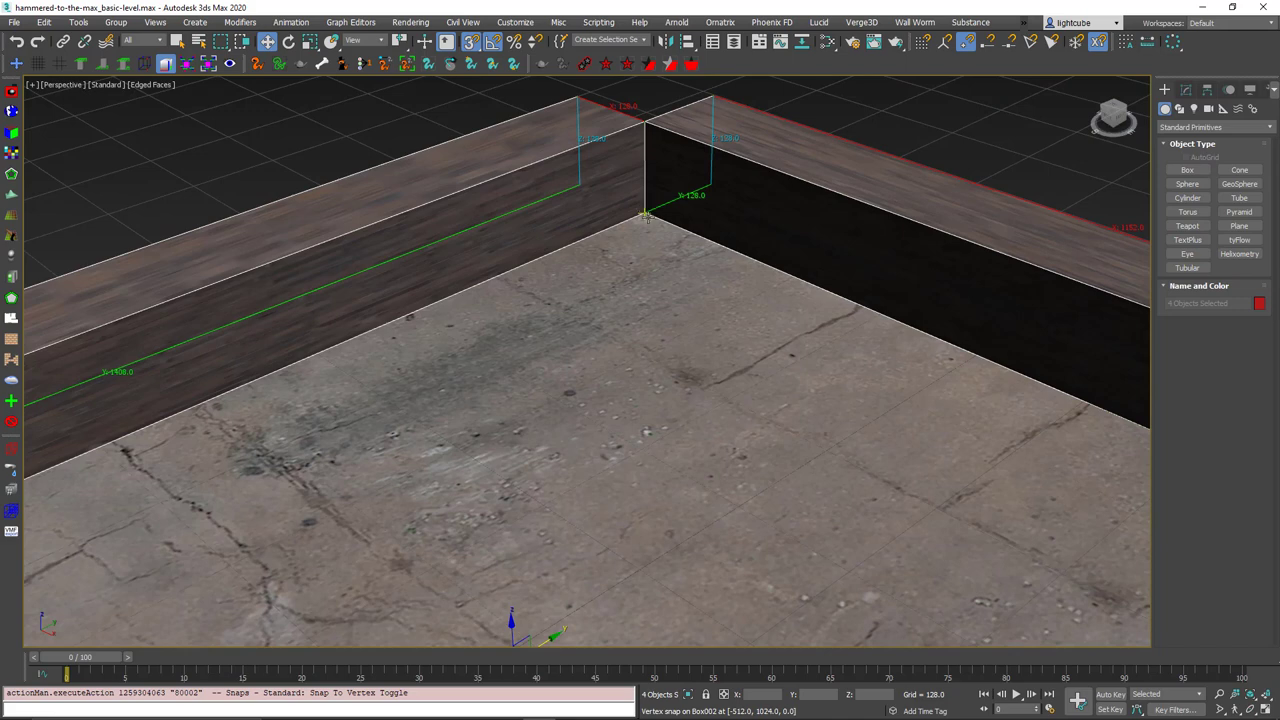
scroll(648, 212, "up", 4)
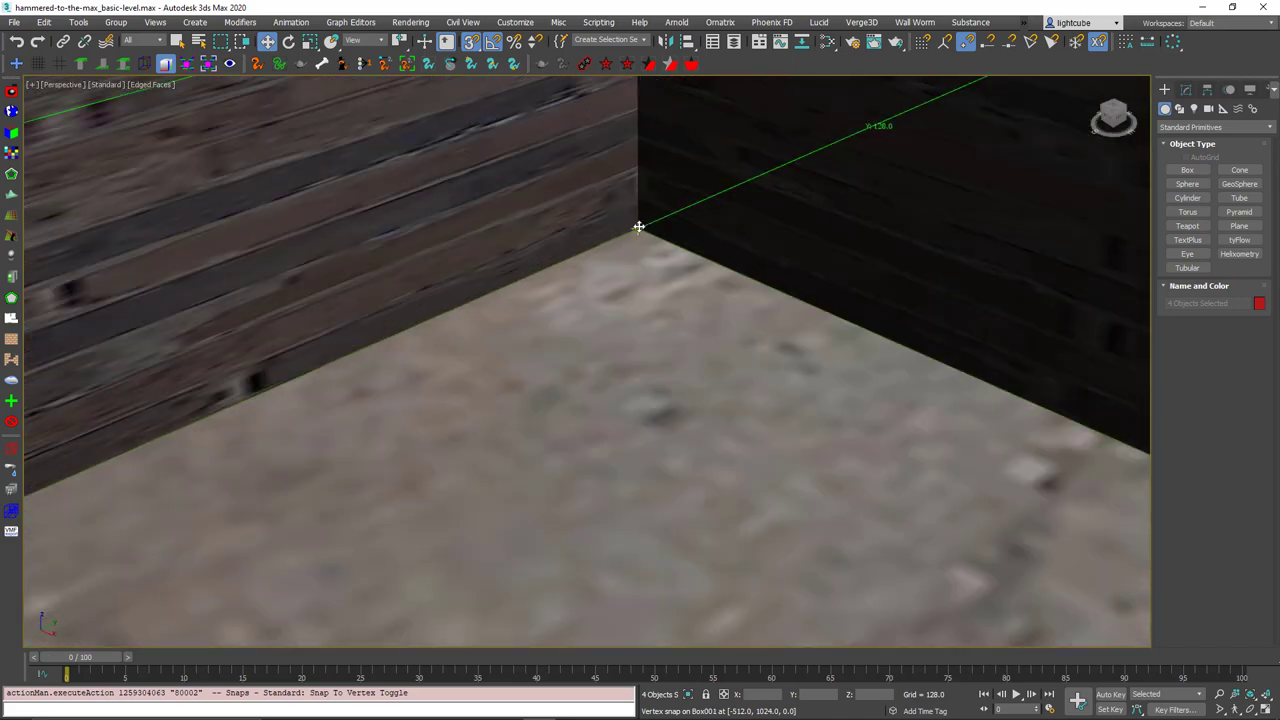
scroll(638, 230, "down", 3)
scroll(637, 345, "down", 6)
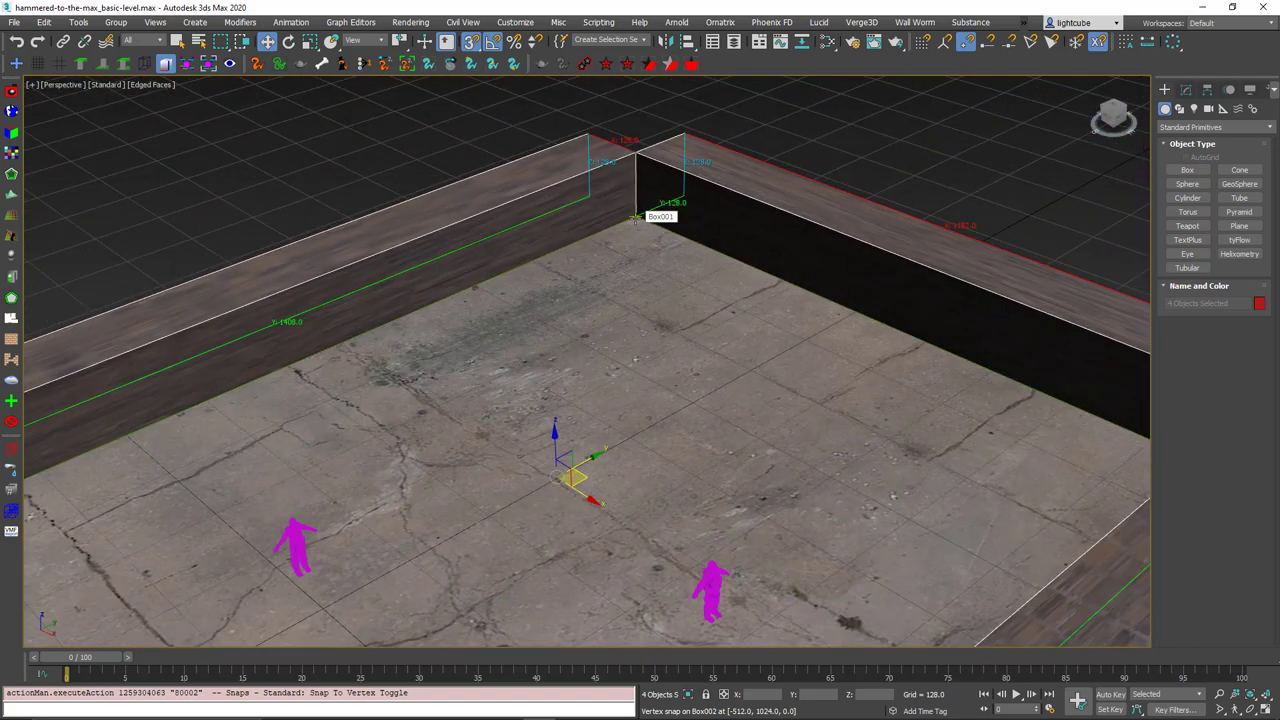
Clone the four walls as copies snapped to vertices 128 units straight up, stacked on the originals
right_click(636, 218)
left_click(658, 232)
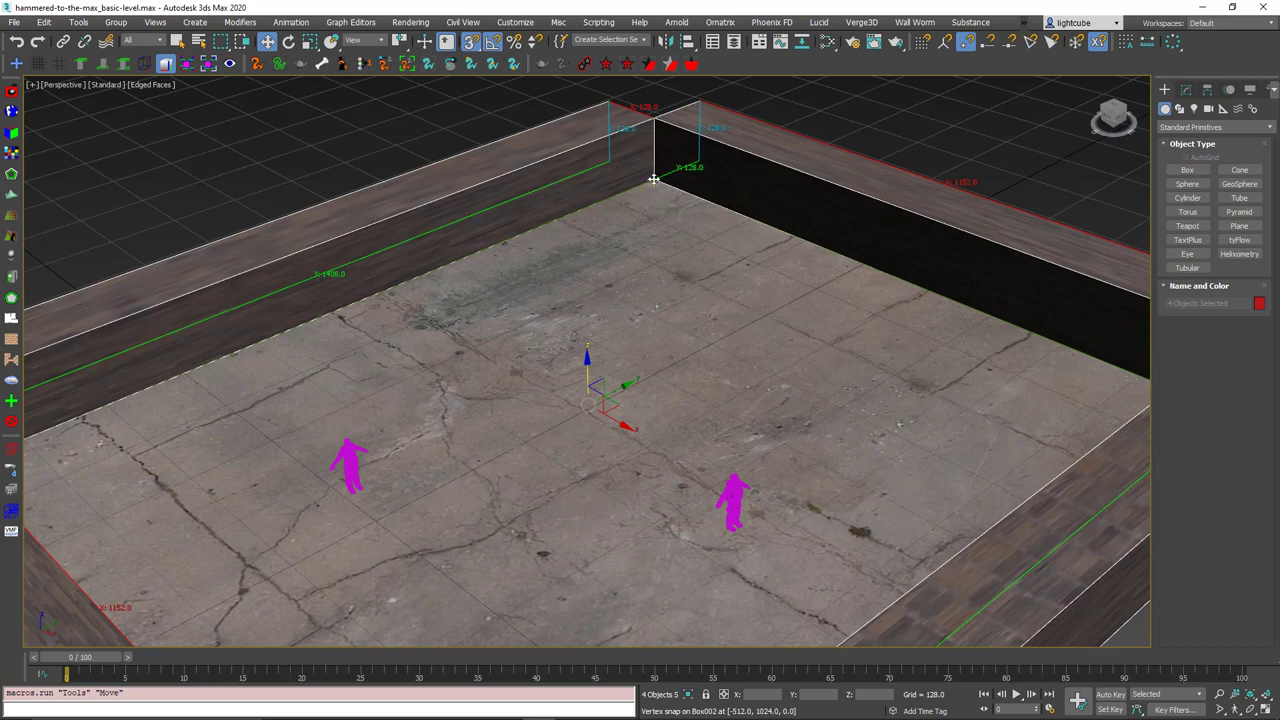
left_click_drag(653, 179, 659, 122)
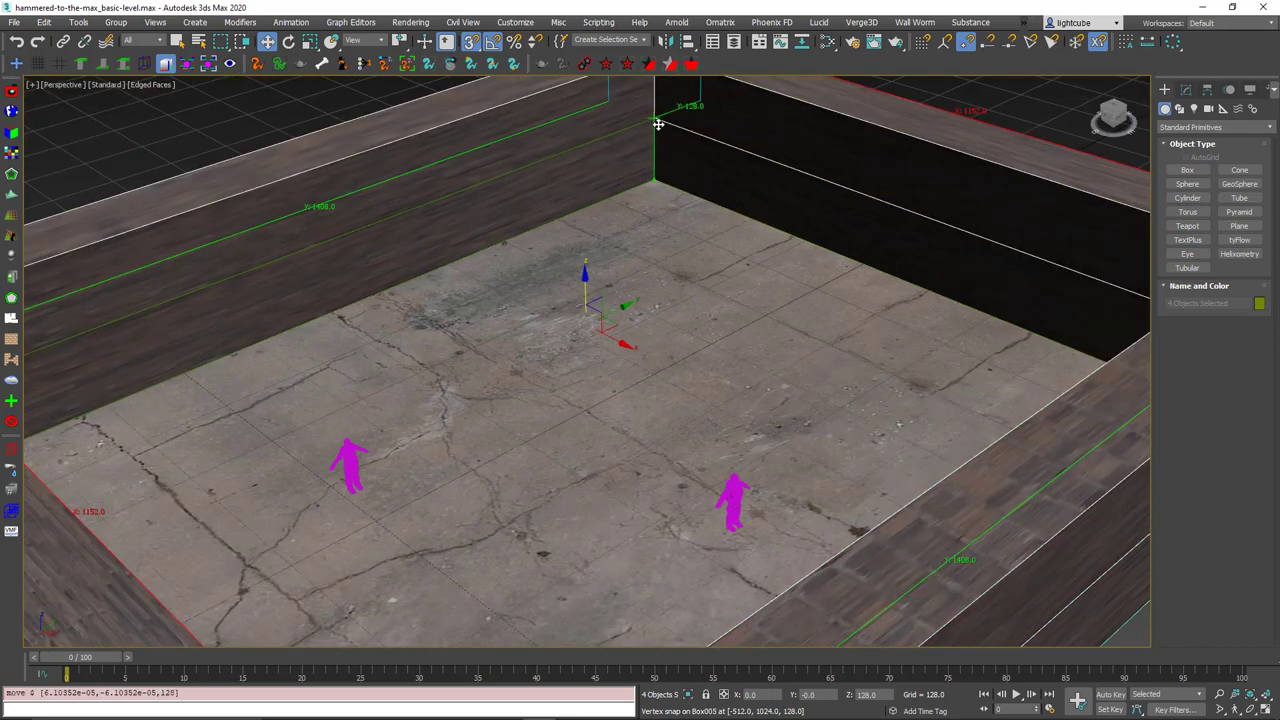
left_click_drag(658, 124, 1048, 252)
scroll(657, 124, "down", 4)
left_click_drag(747, 433, 608, 526)
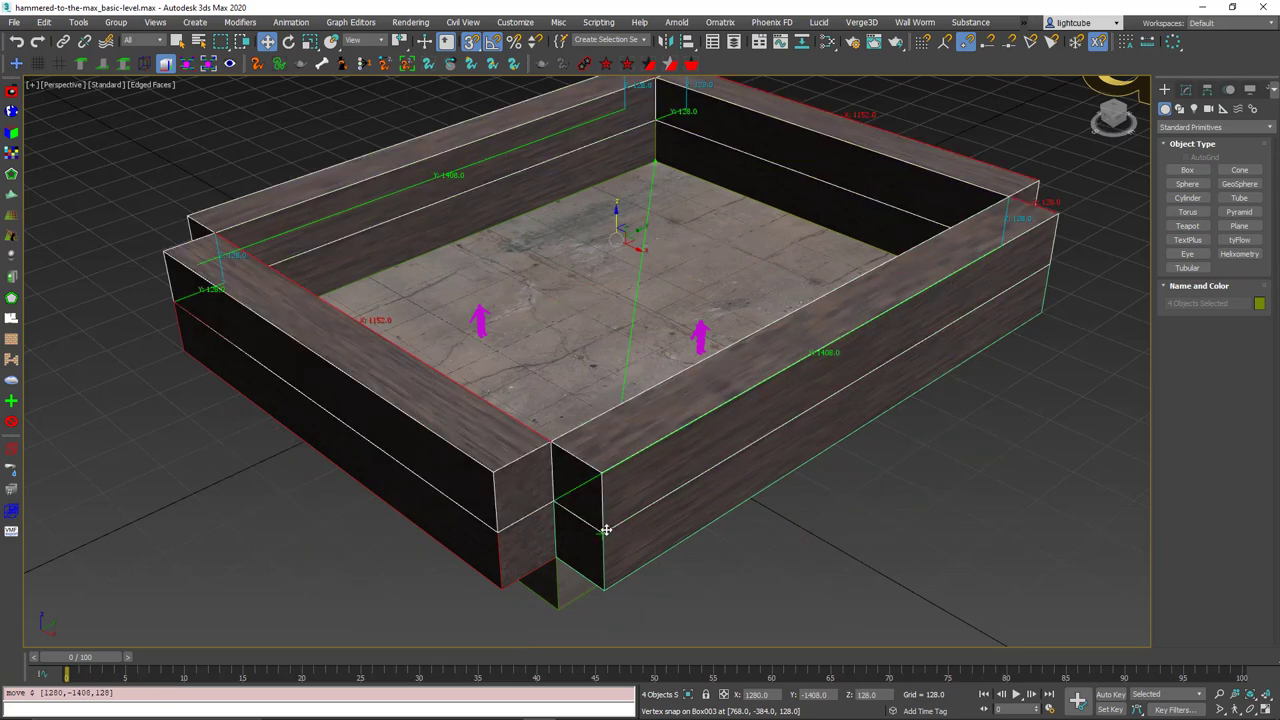
left_click_drag(607, 529, 499, 522)
left_click_drag(499, 522, 499, 522, "shift")
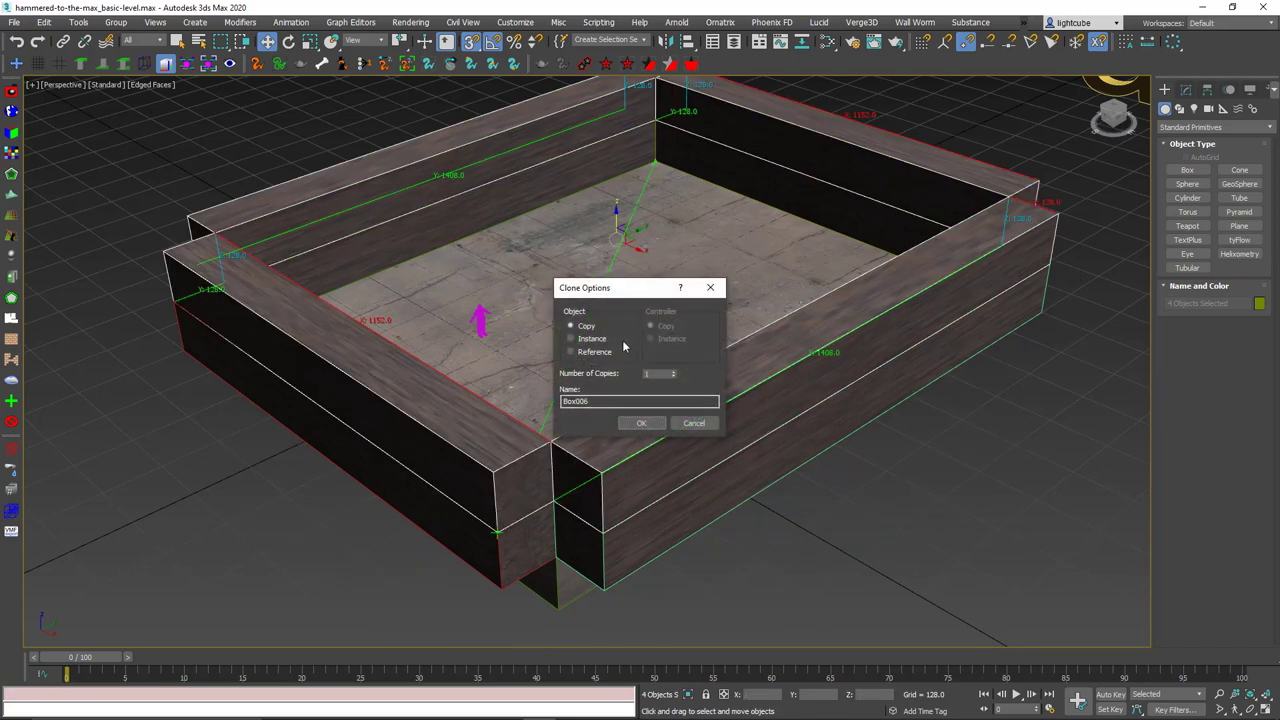
left_click(643, 423)
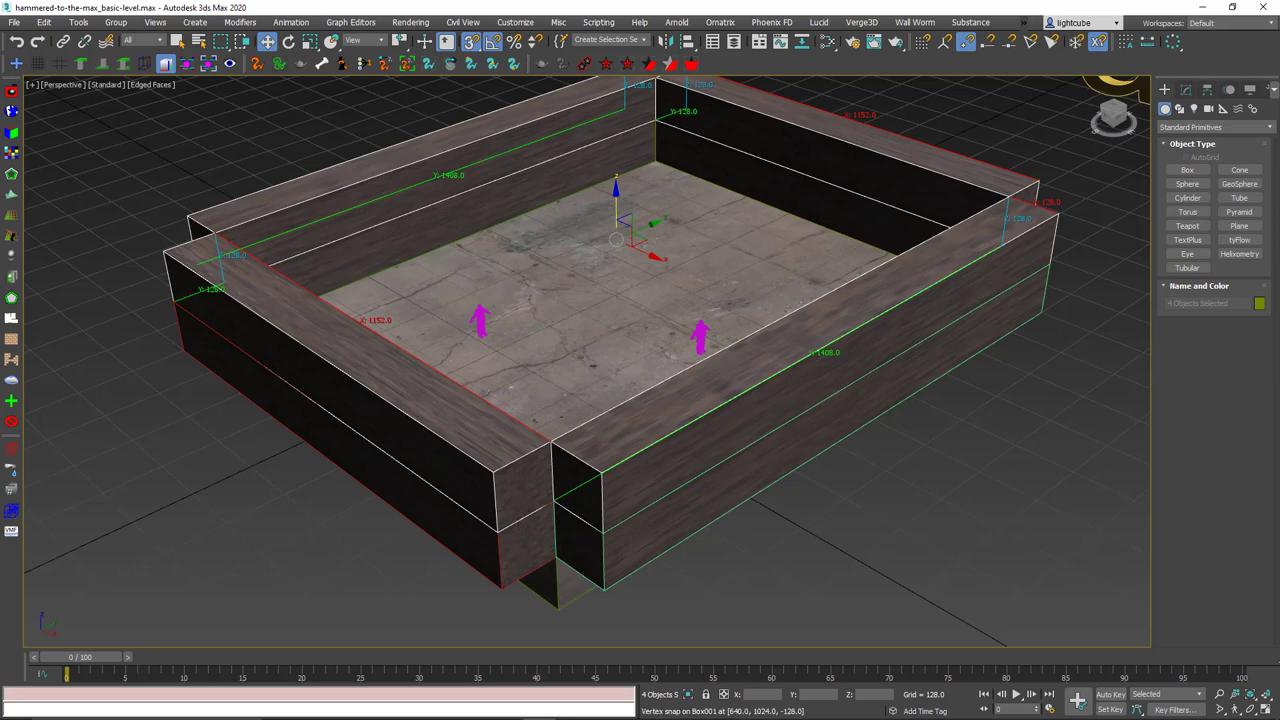
Bring back the VMT Browser and apply toolsskybox.vmt from the tools folder to the four upper walls
left_click_drag(0, 203, 34, 186)
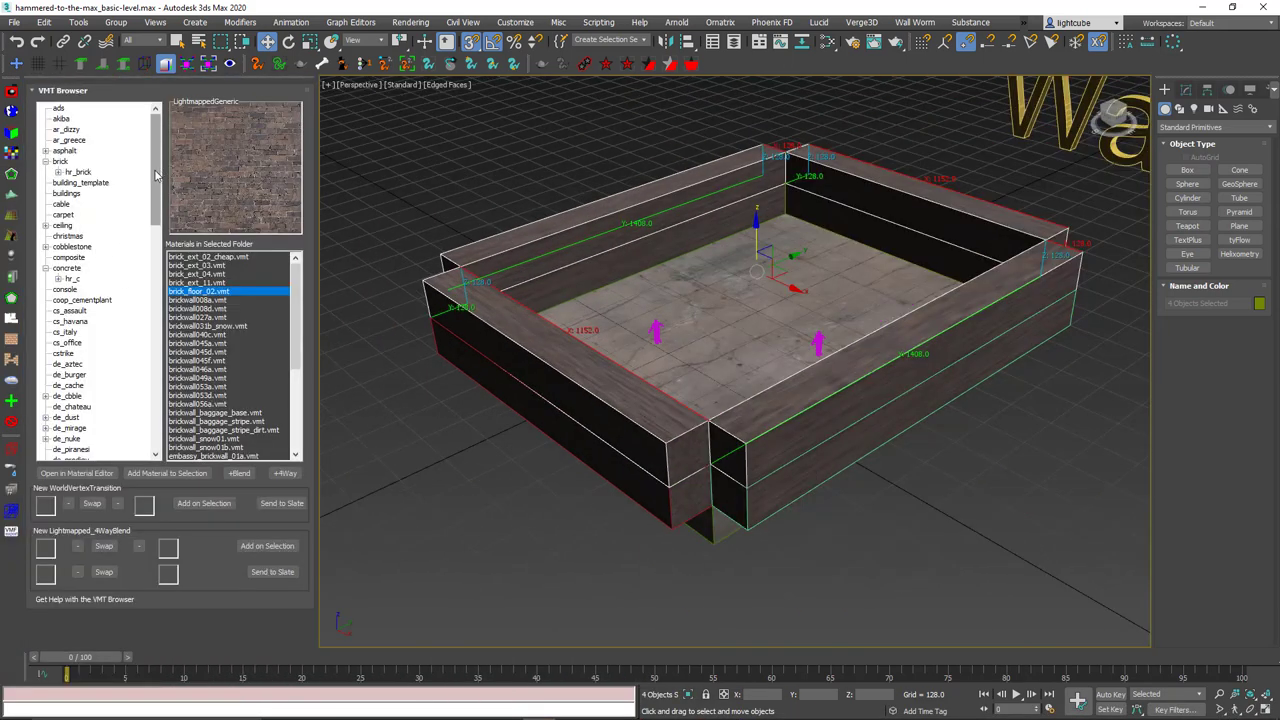
left_click_drag(157, 178, 151, 410)
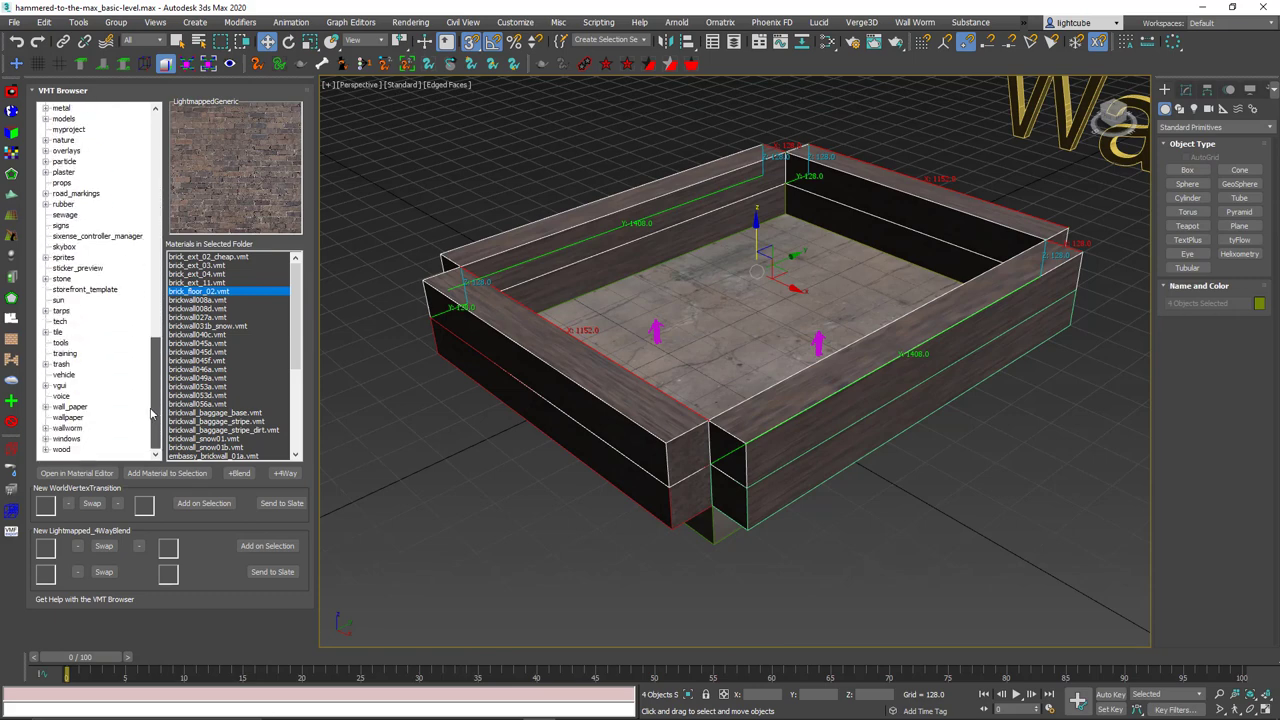
left_click(58, 342)
left_click_drag(294, 308, 293, 405)
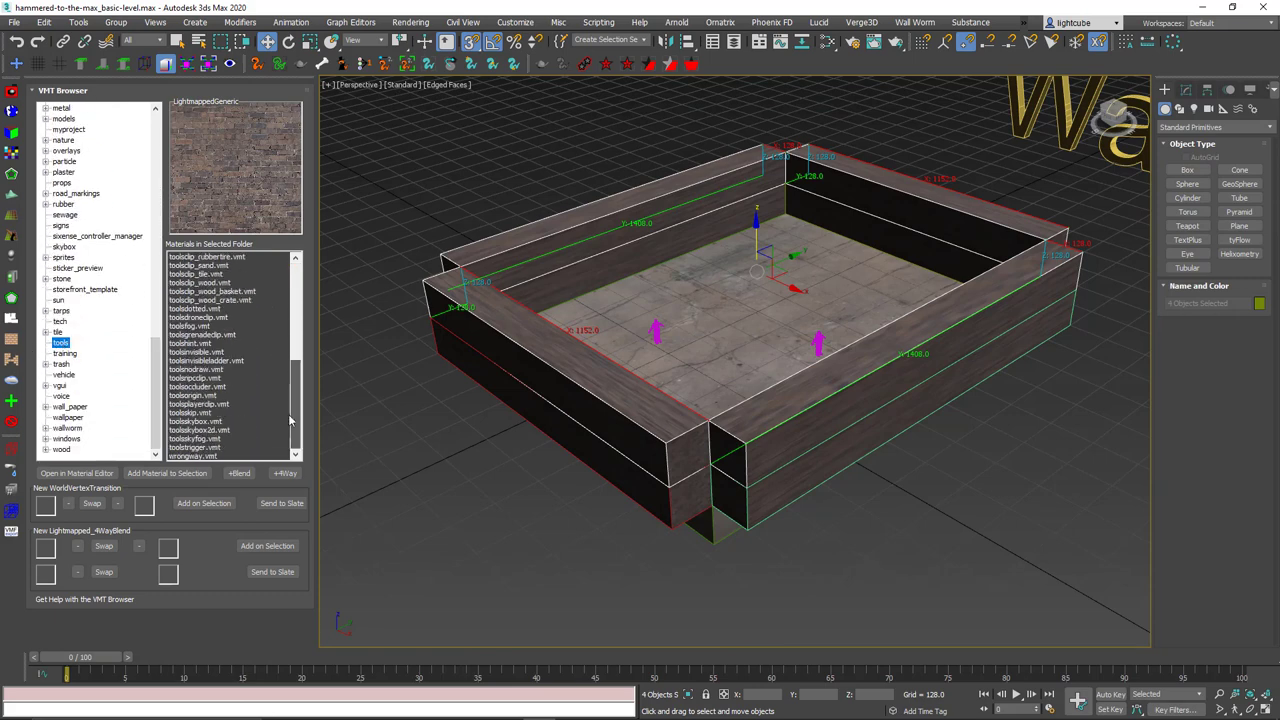
left_click(198, 422)
double_click(200, 425)
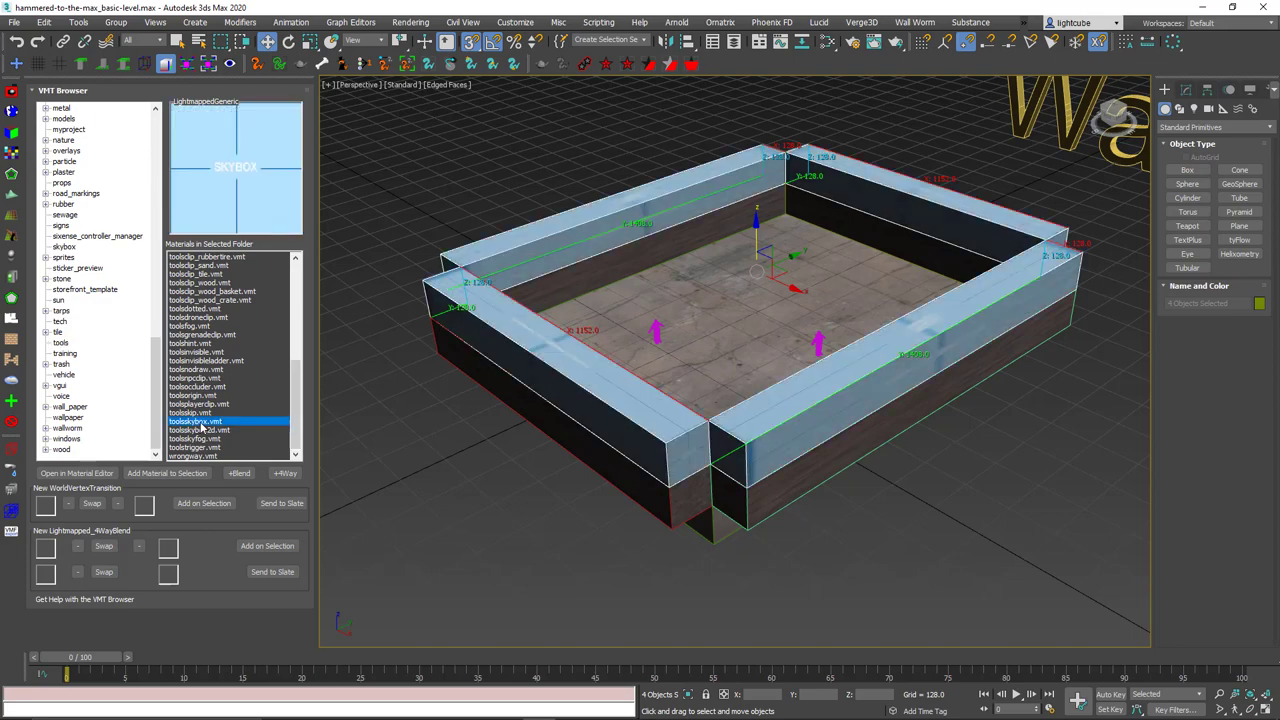
Clone the floor box as a copy snapped 384 units straight up, so it rests on the upper walls as a ceiling
middle_click_drag(789, 402, 762, 370, "alt")
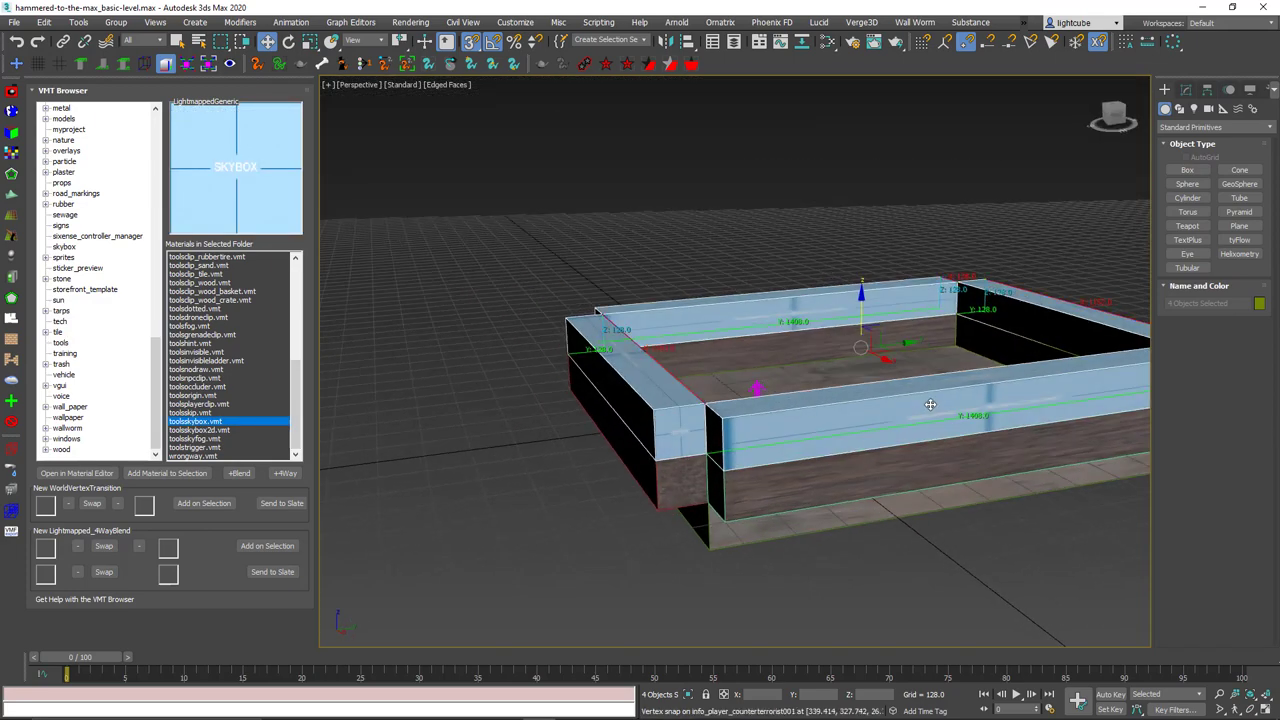
middle_click_drag(928, 404, 854, 364)
scroll(785, 390, "up", 3)
mouse_move(779, 410)
middle_mouse_down("alt")
mouse_move(787, 391)
mouse_move(783, 423)
middle_mouse_up("alt")
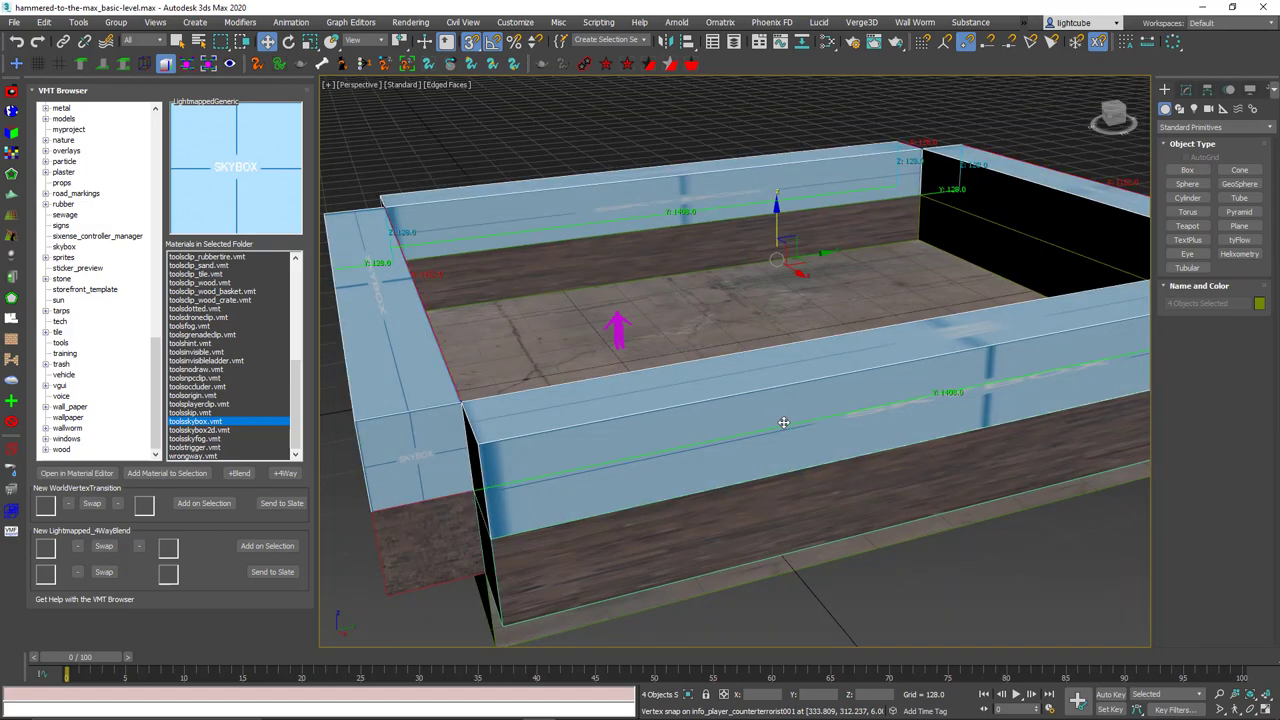
scroll(733, 386, "down", 3)
middle_click_drag(733, 388, 748, 434, "alt")
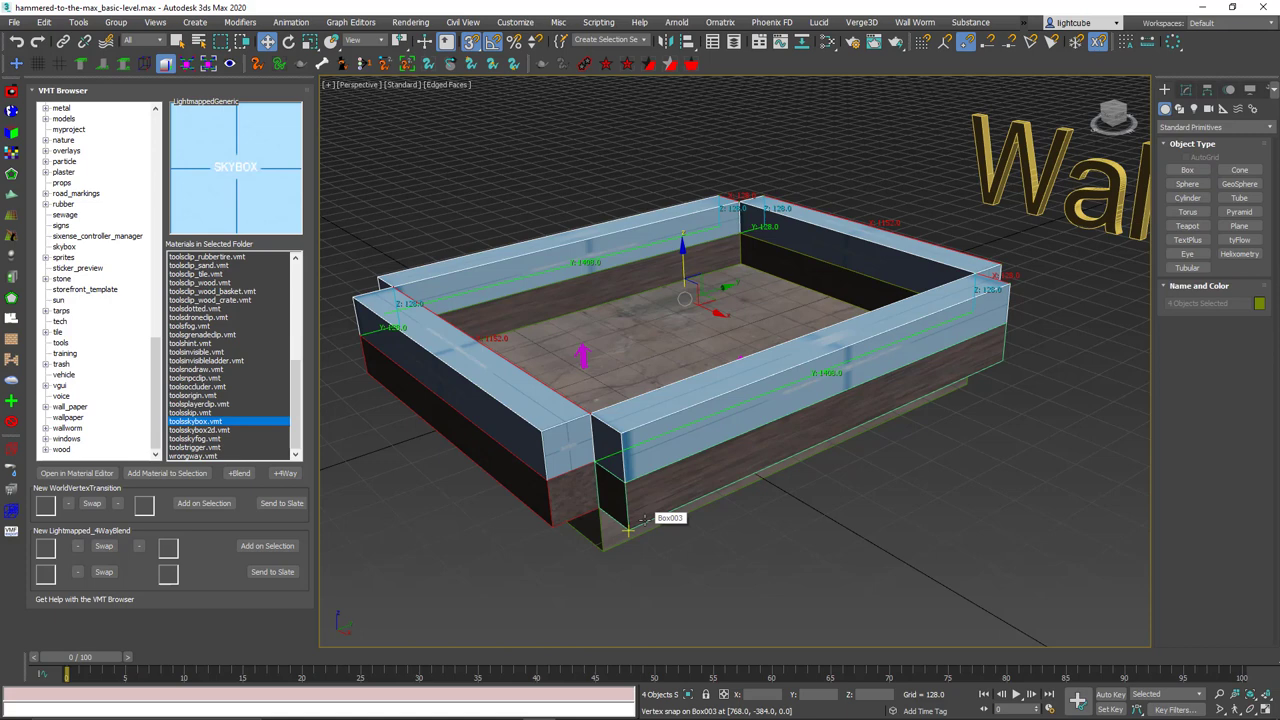
left_click(742, 269)
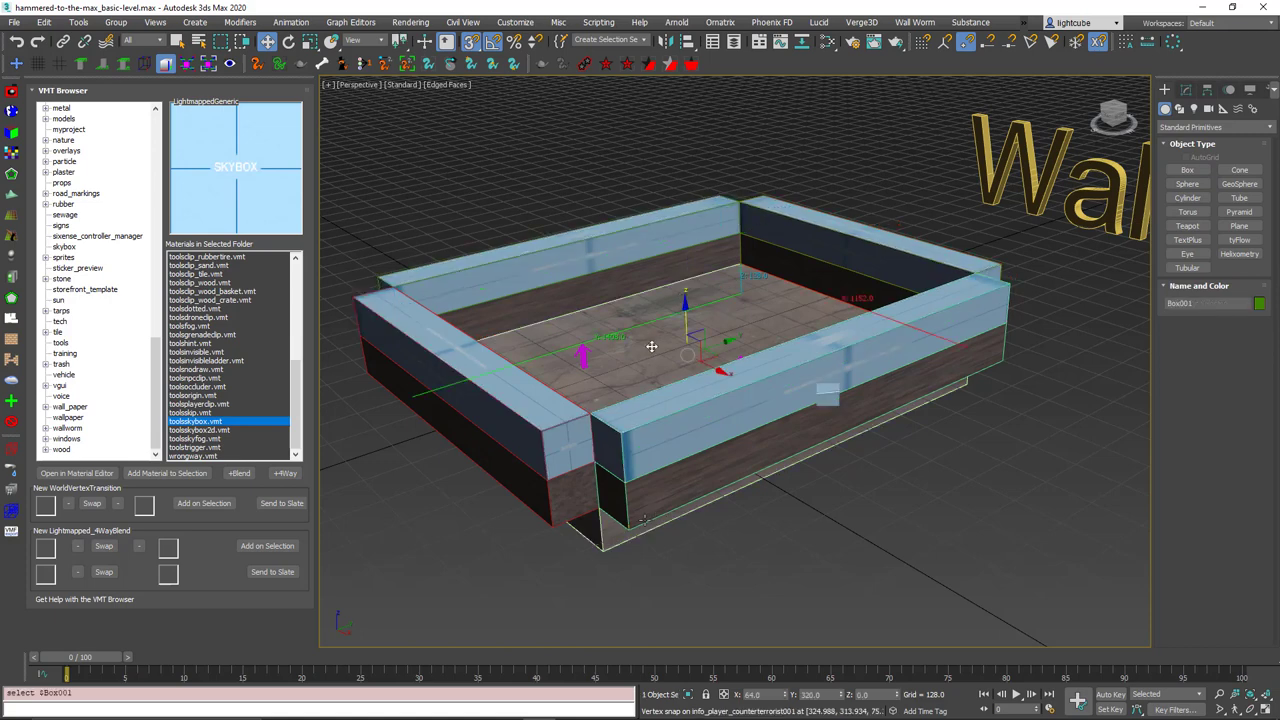
left_click_drag(742, 269, 740, 208)
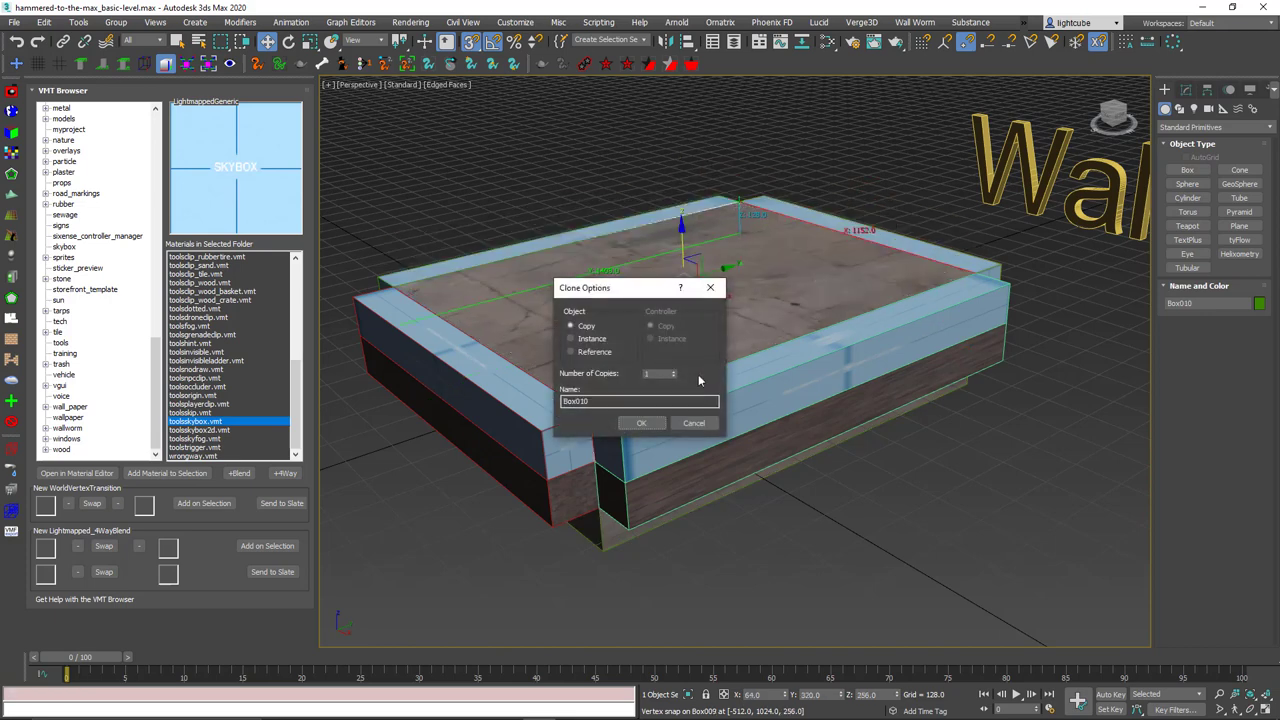
left_click(694, 423)
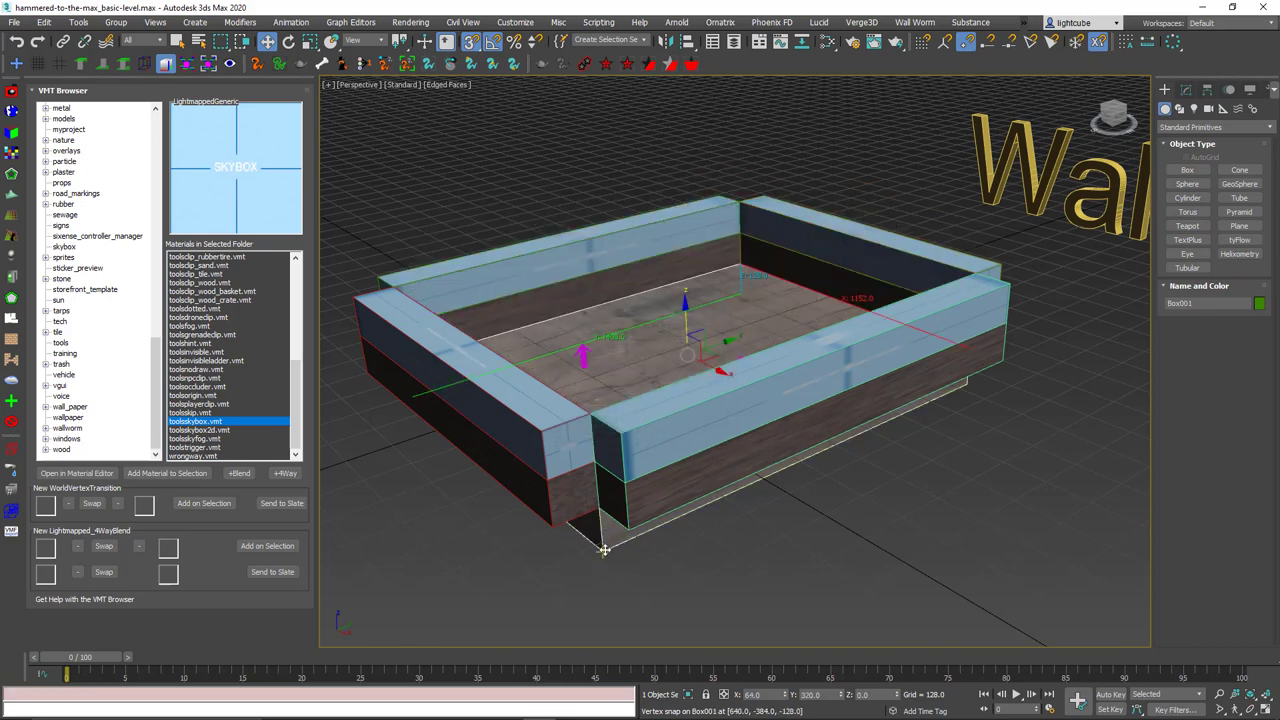
left_click_drag(604, 549, 592, 407)
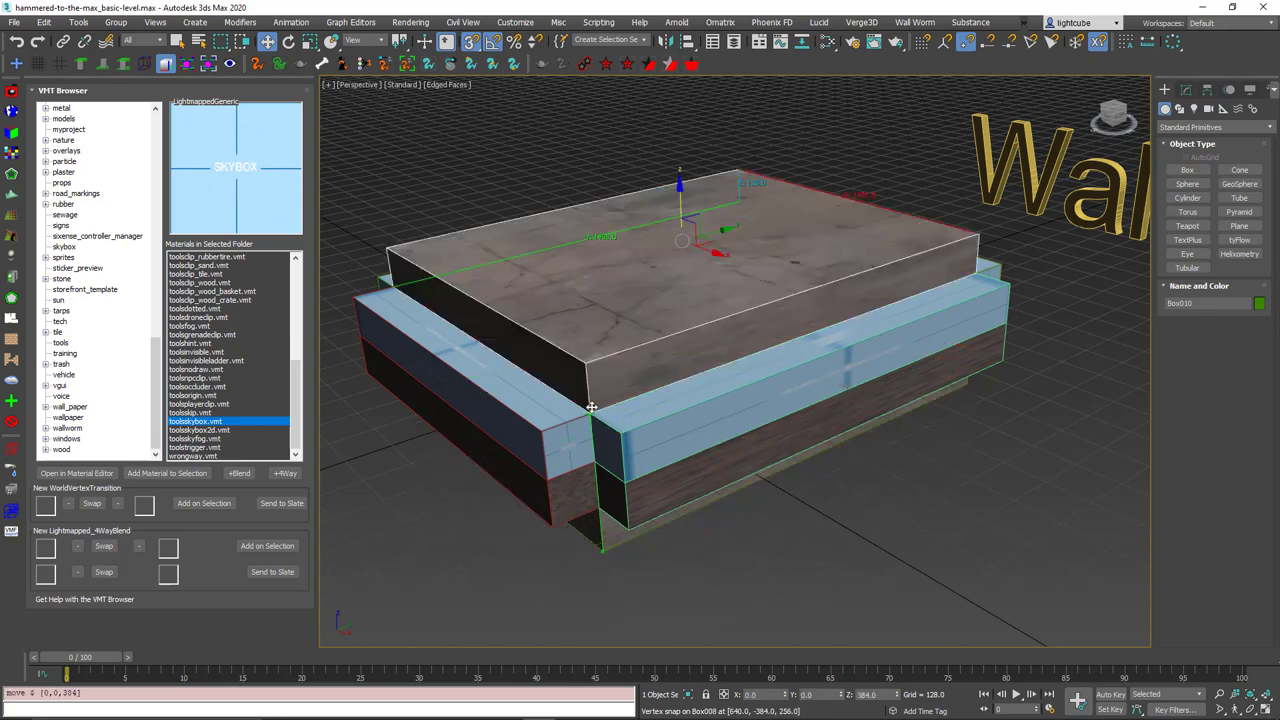
left_click(689, 421)
Apply toolsskybox.vmt to the ceiling box and move the VMT Browser out of the workspace
double_click(204, 427)
middle_click_drag(634, 374, 826, 369, "alt")
scroll(823, 391, "up", 5)
scroll(823, 391, "up", 4)
left_click_drag(107, 78, 1279, 231)
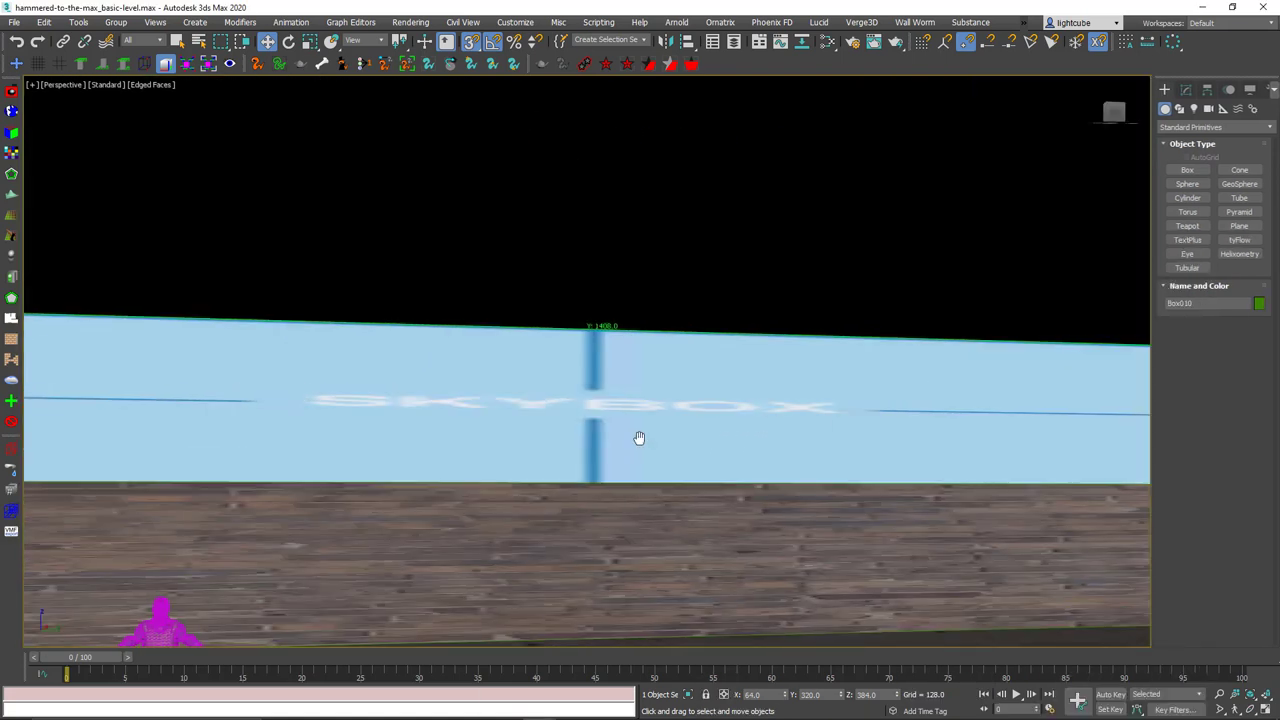
Set the Perspective view's field of view to 90 in its per-view preferences
middle_click_drag(639, 438, 637, 442)
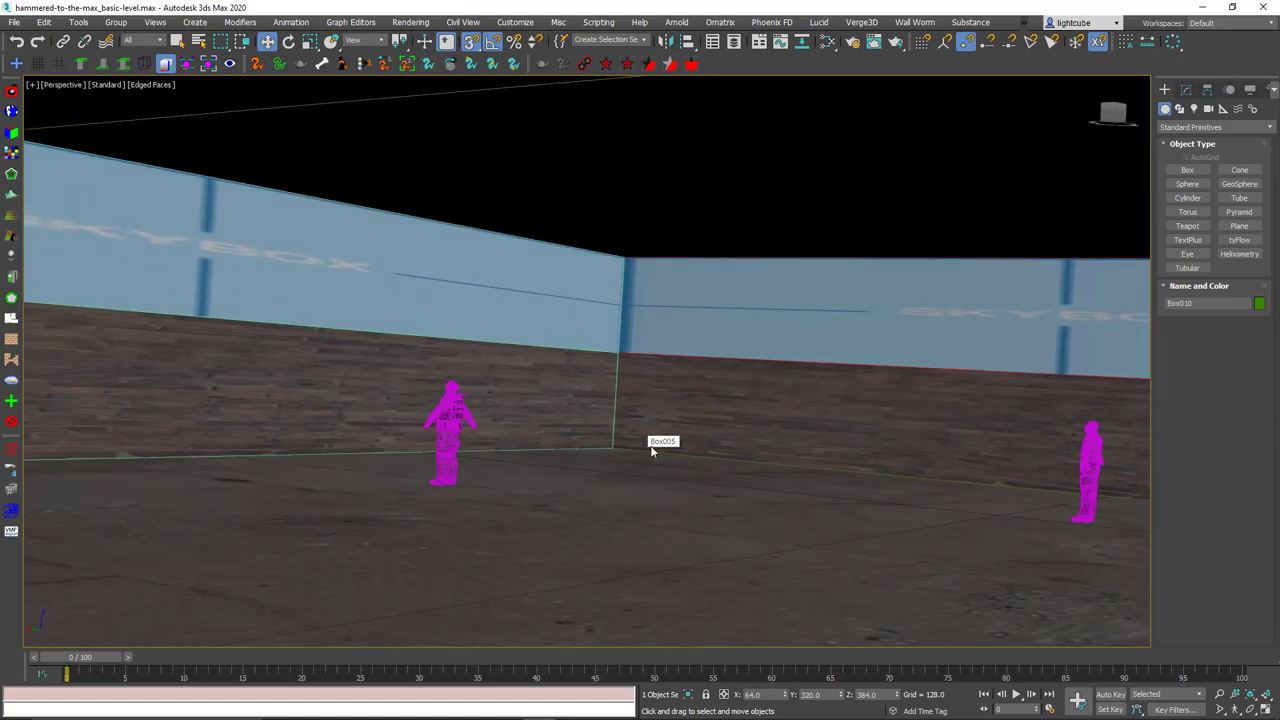
left_click(106, 86)
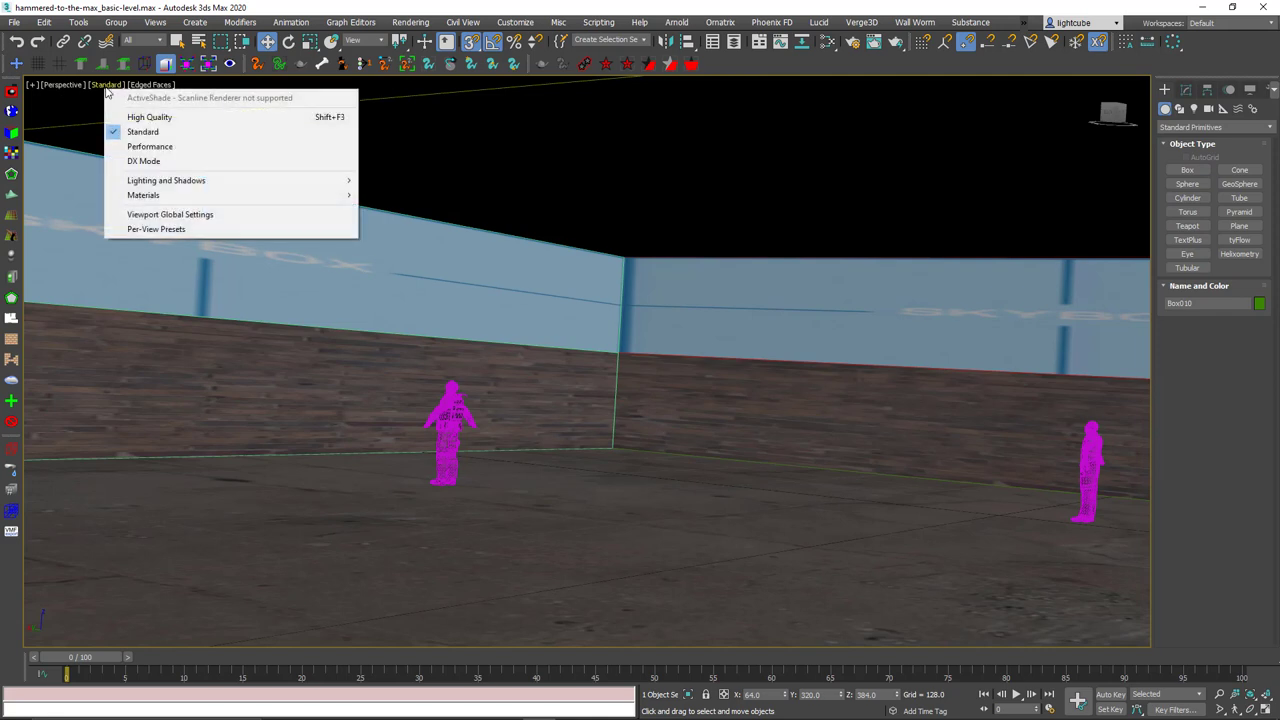
left_click(156, 229)
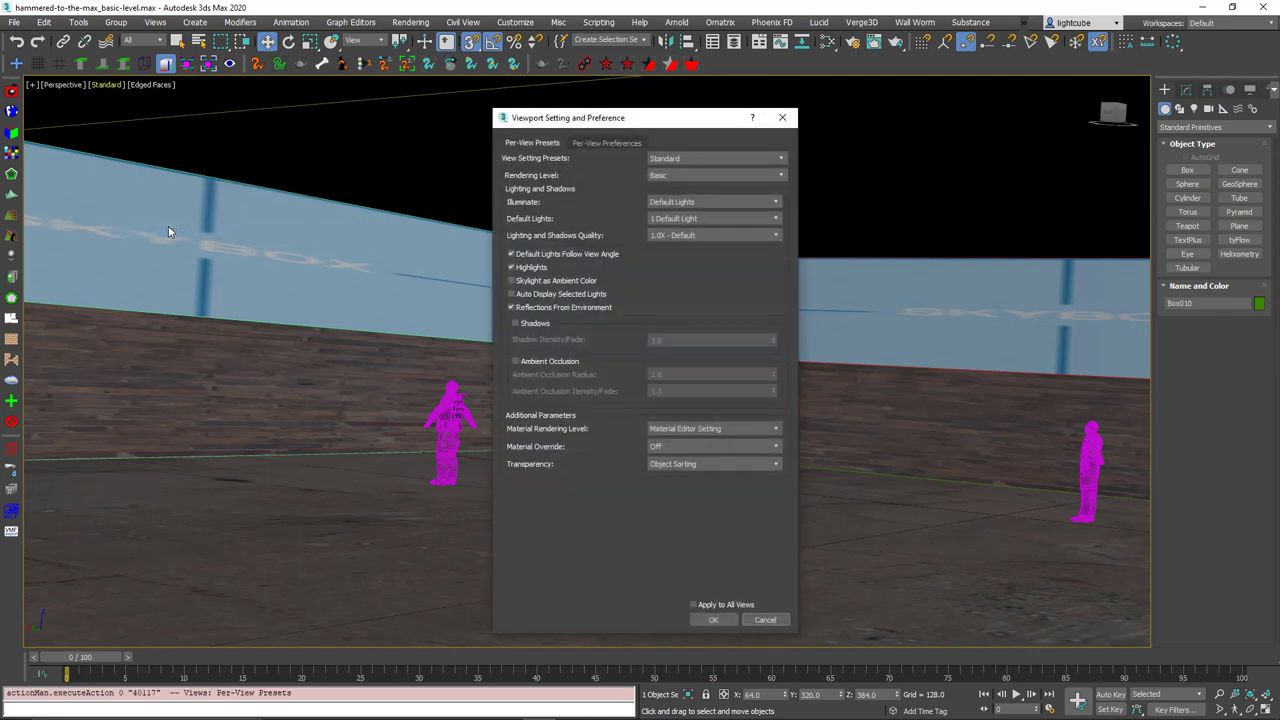
left_click(607, 143)
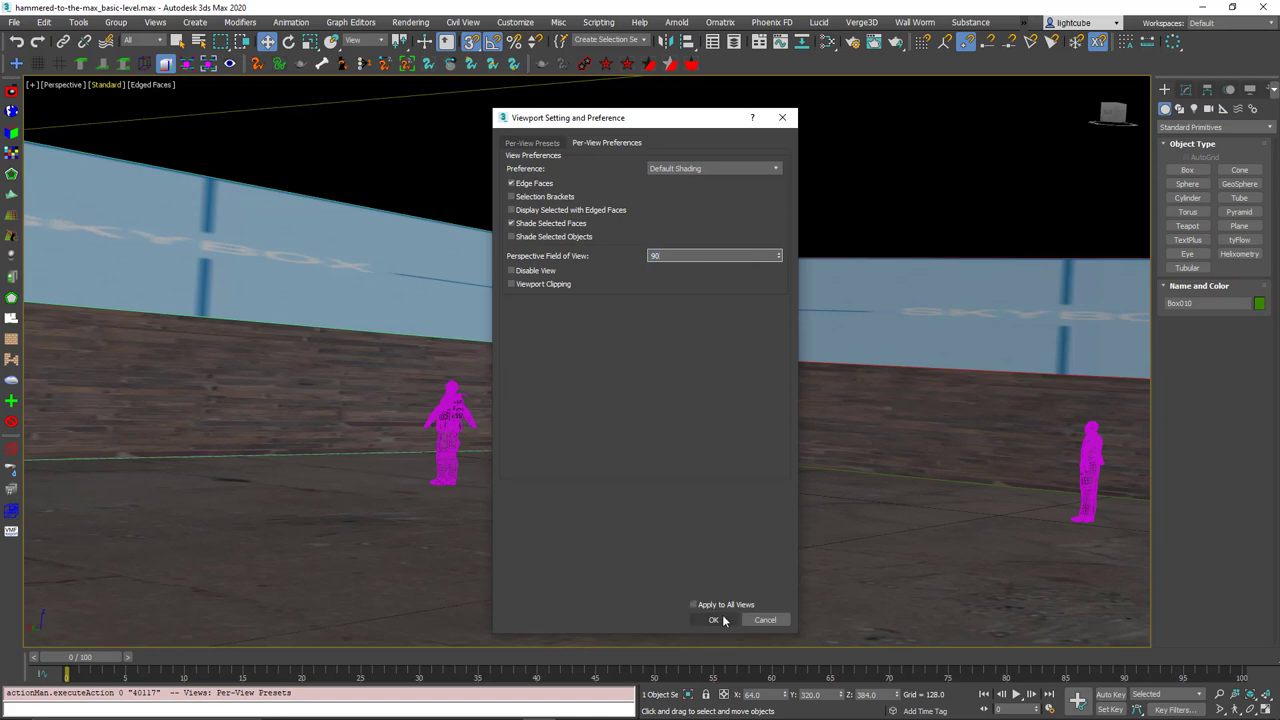
left_click(722, 619)
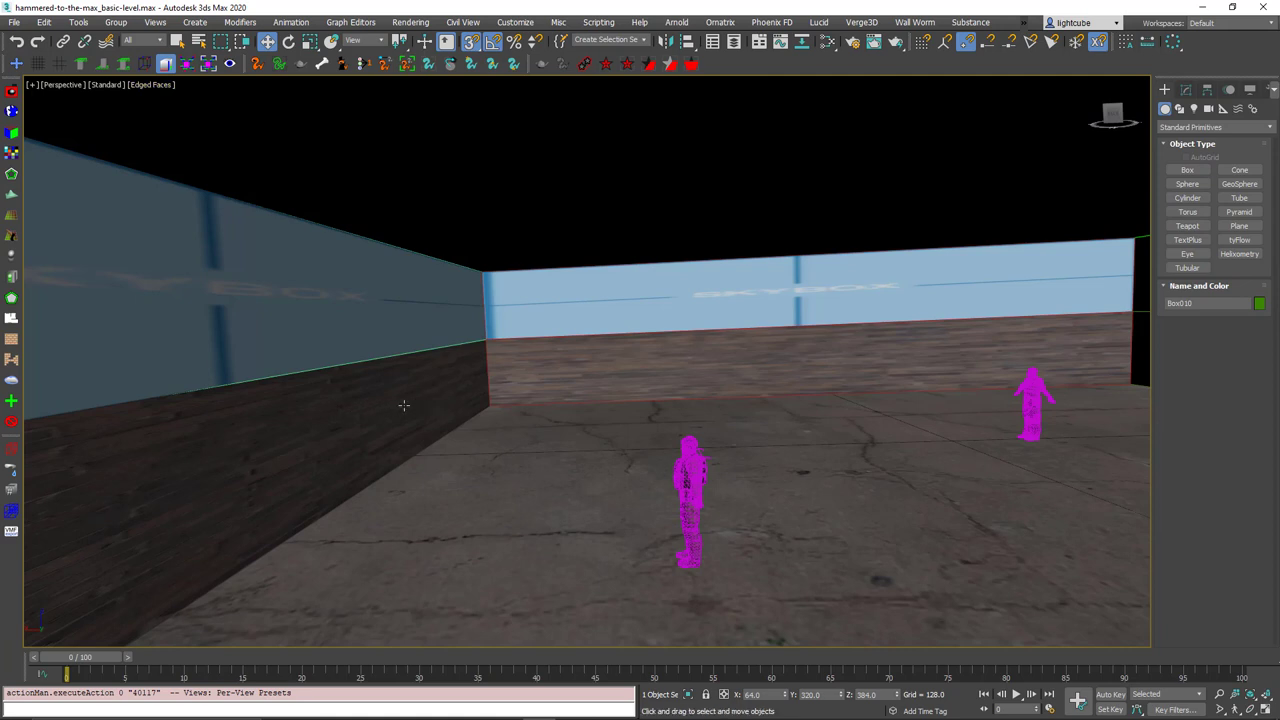
Select all the room's boxes, leaving out the two player starts and the WallWorm.com text
middle_click_drag(787, 414, 666, 397)
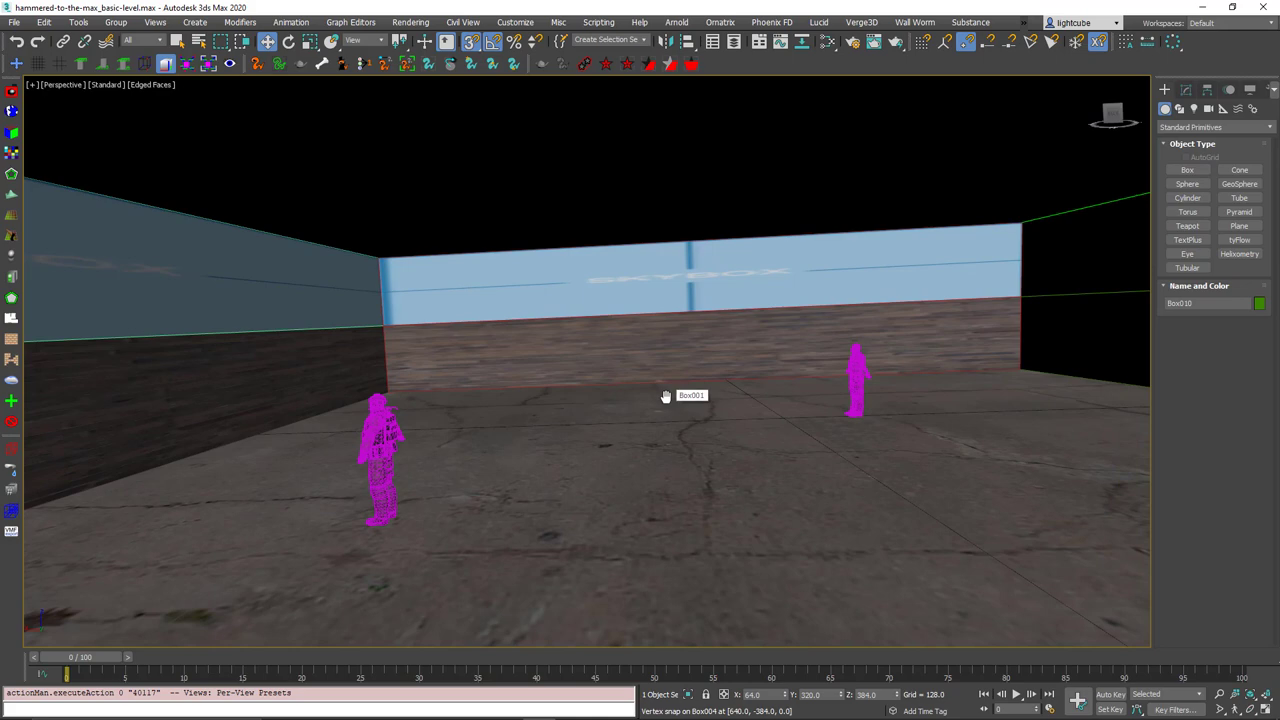
key("ctrl+a")
left_click(380, 449, "alt")
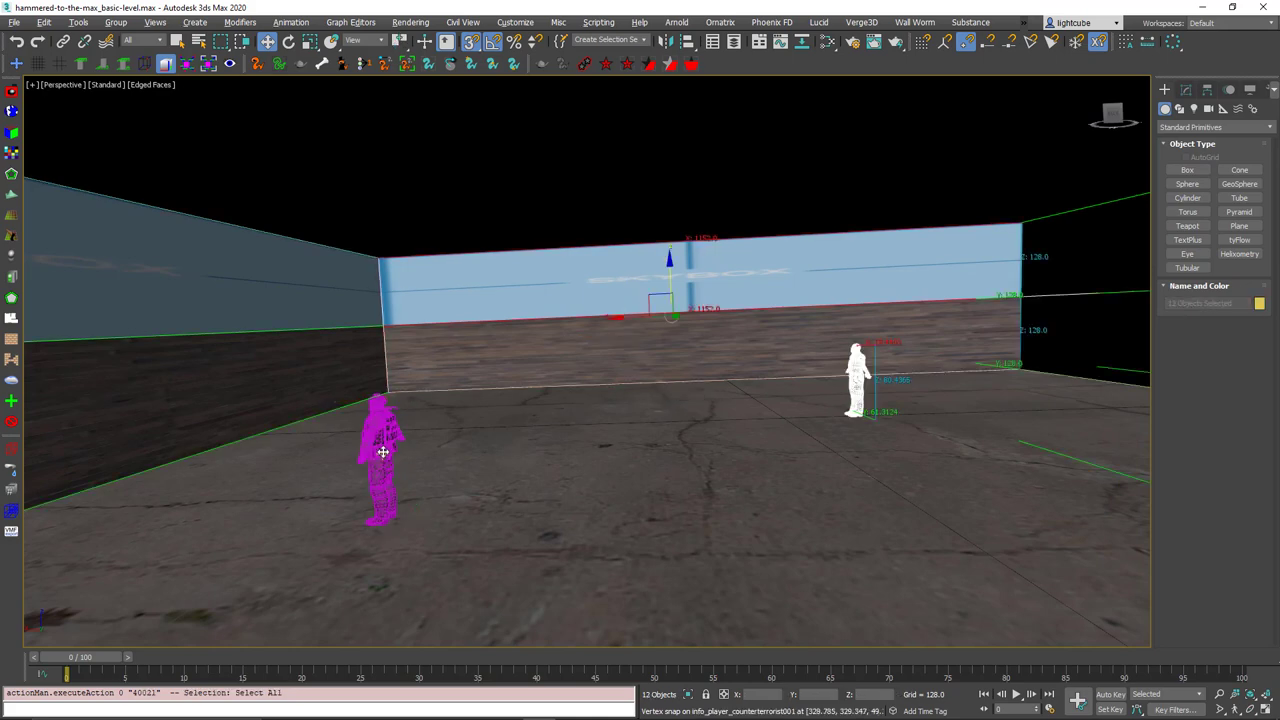
left_click(846, 346, "alt")
key("z")
scroll(826, 348, "down", 1)
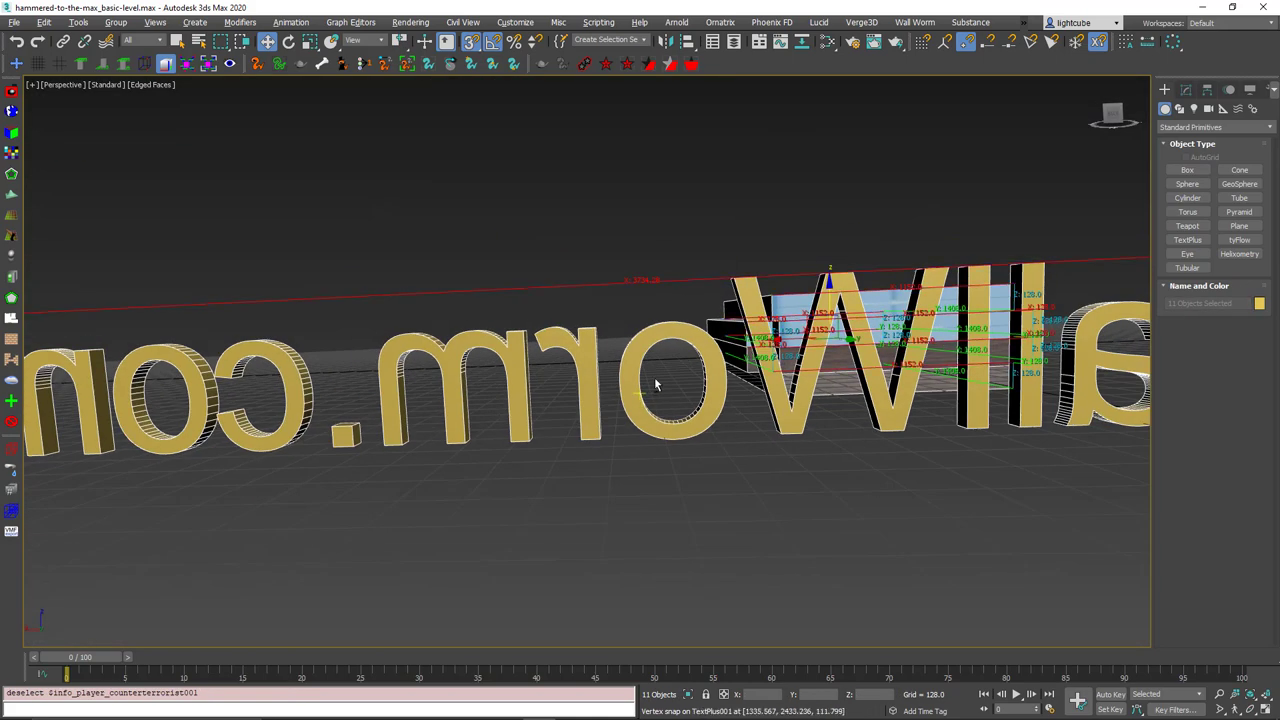
left_click(620, 372, "alt")
scroll(785, 324, "up", 4)
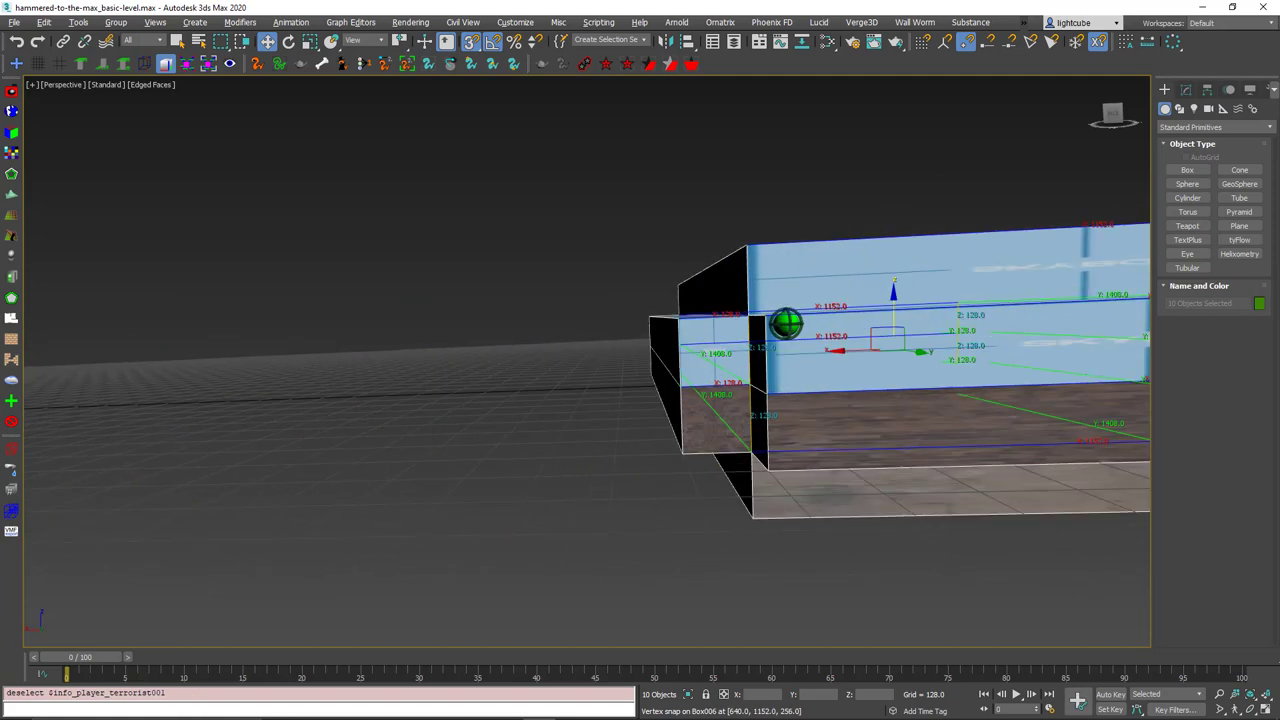
Add a UVW Map modifier to all the selected room boxes at once
middle_click_drag(786, 323, 940, 332, "alt")
middle_click_drag(666, 349, 727, 383)
middle_click_drag(727, 383, 700, 392, "alt")
scroll(806, 403, "up", 3)
middle_click_drag(806, 403, 734, 314, "alt")
left_click(1186, 89)
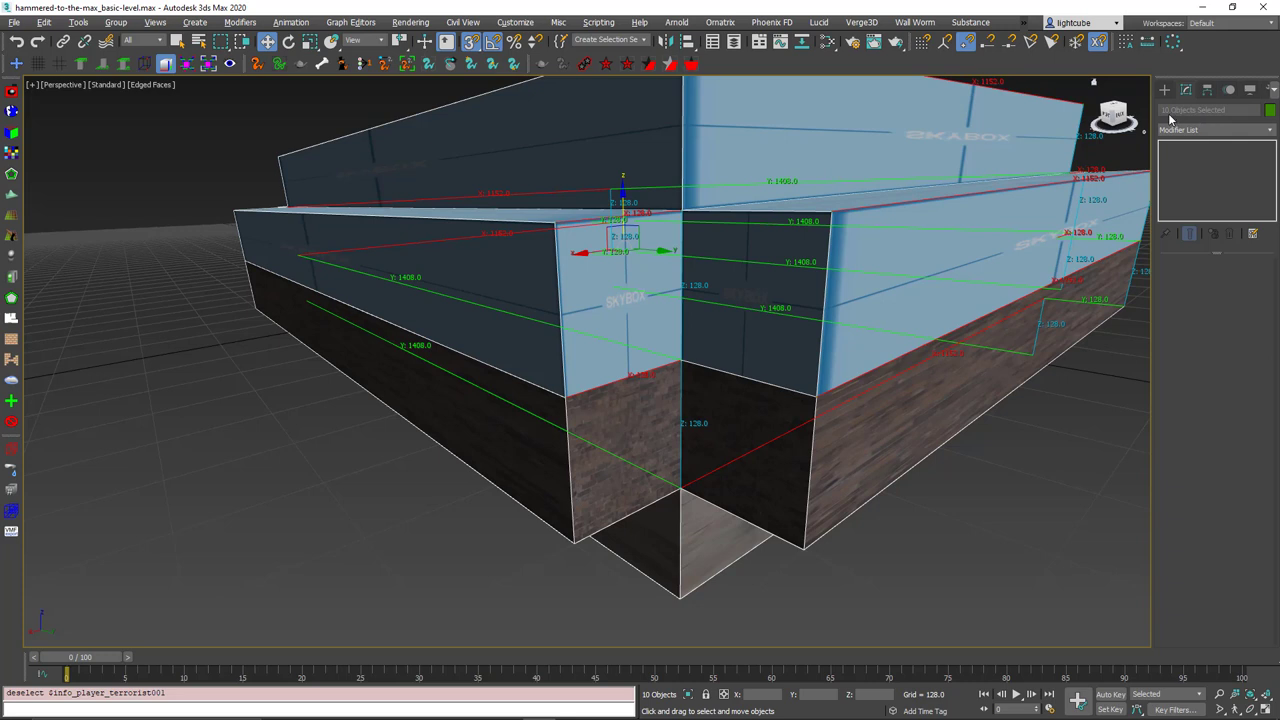
left_click(1271, 133)
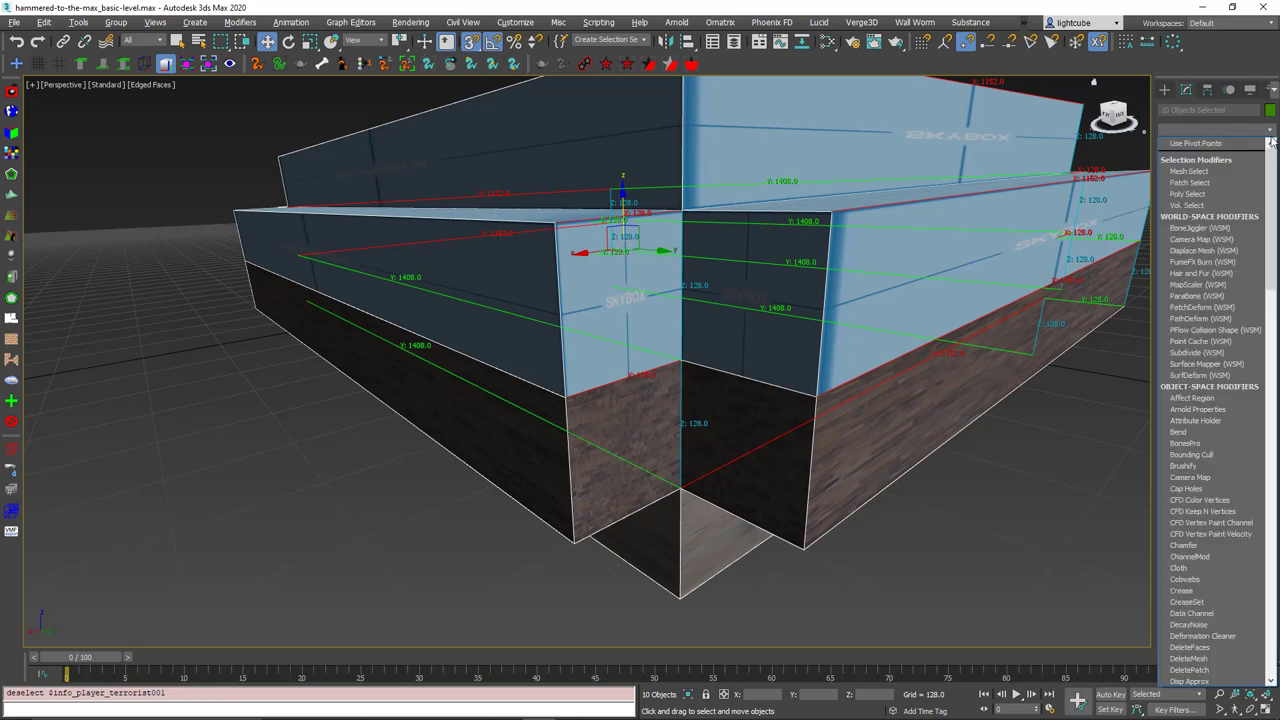
scroll(1272, 190, "down", 1)
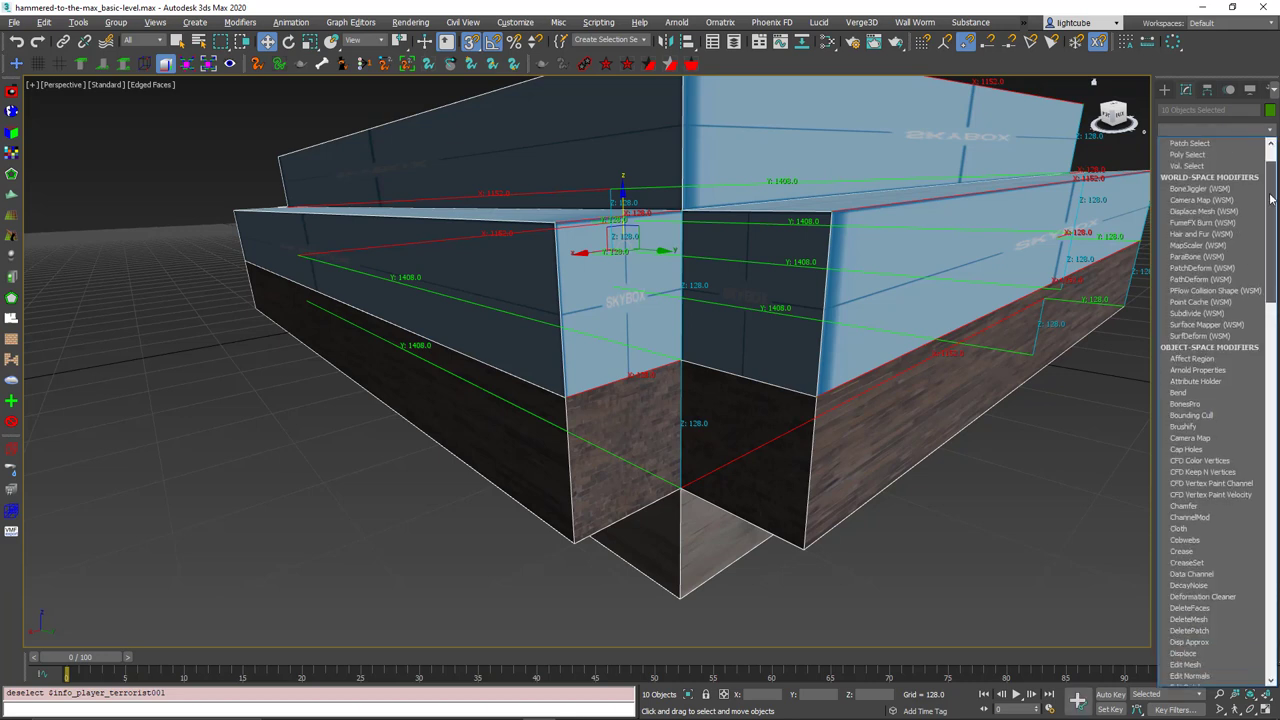
left_click_drag(1271, 197, 1267, 565)
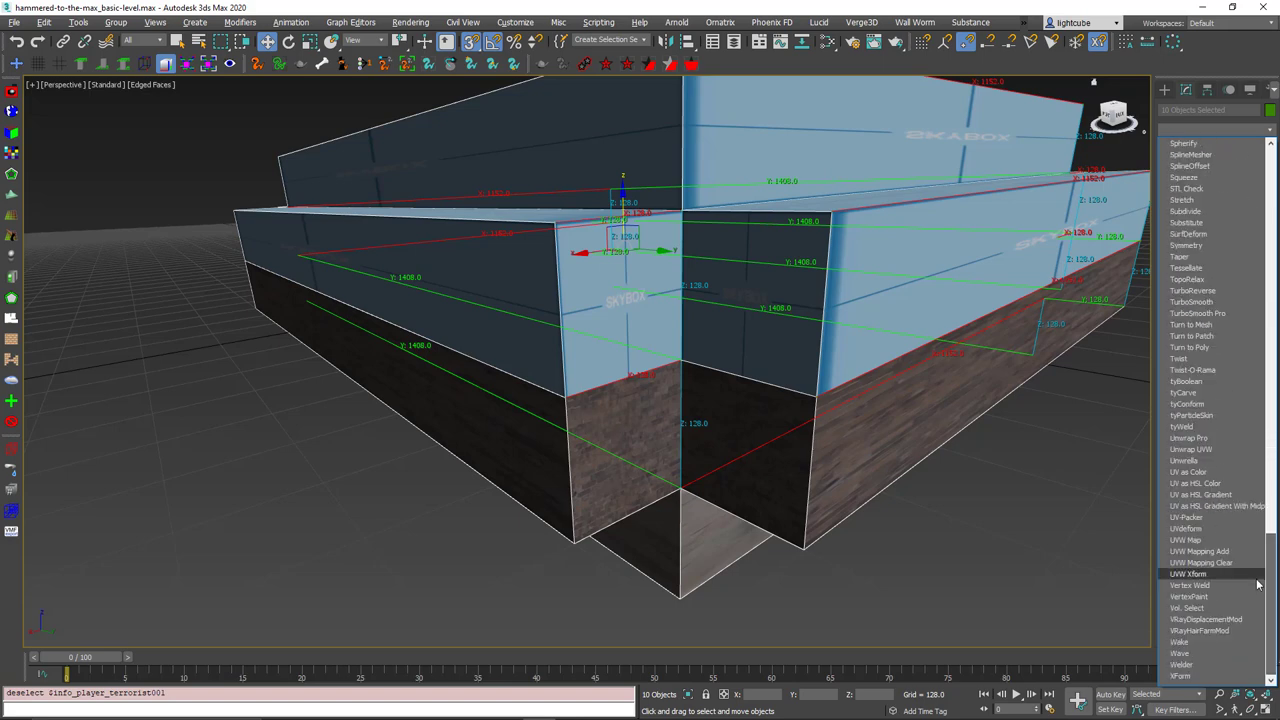
left_click(1202, 539)
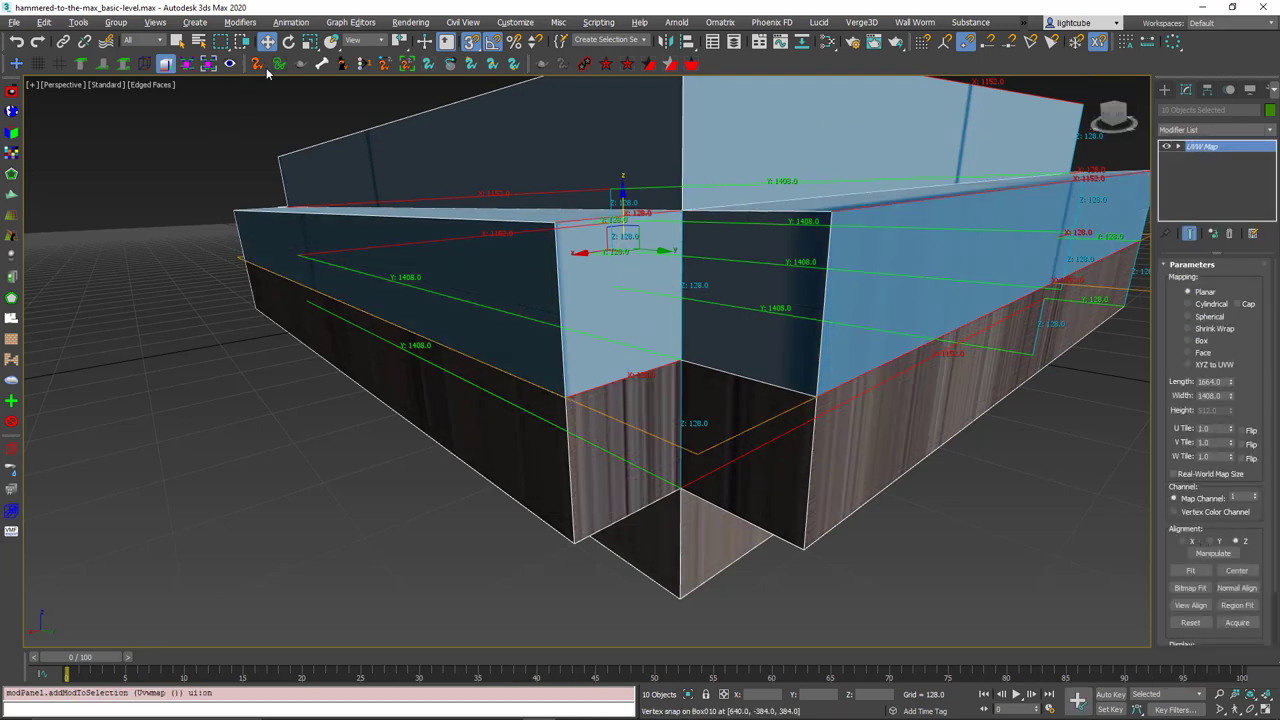
Turn off the Wall Worm dimension display and set the UVW Map's mapping type to Box
left_click(169, 63)
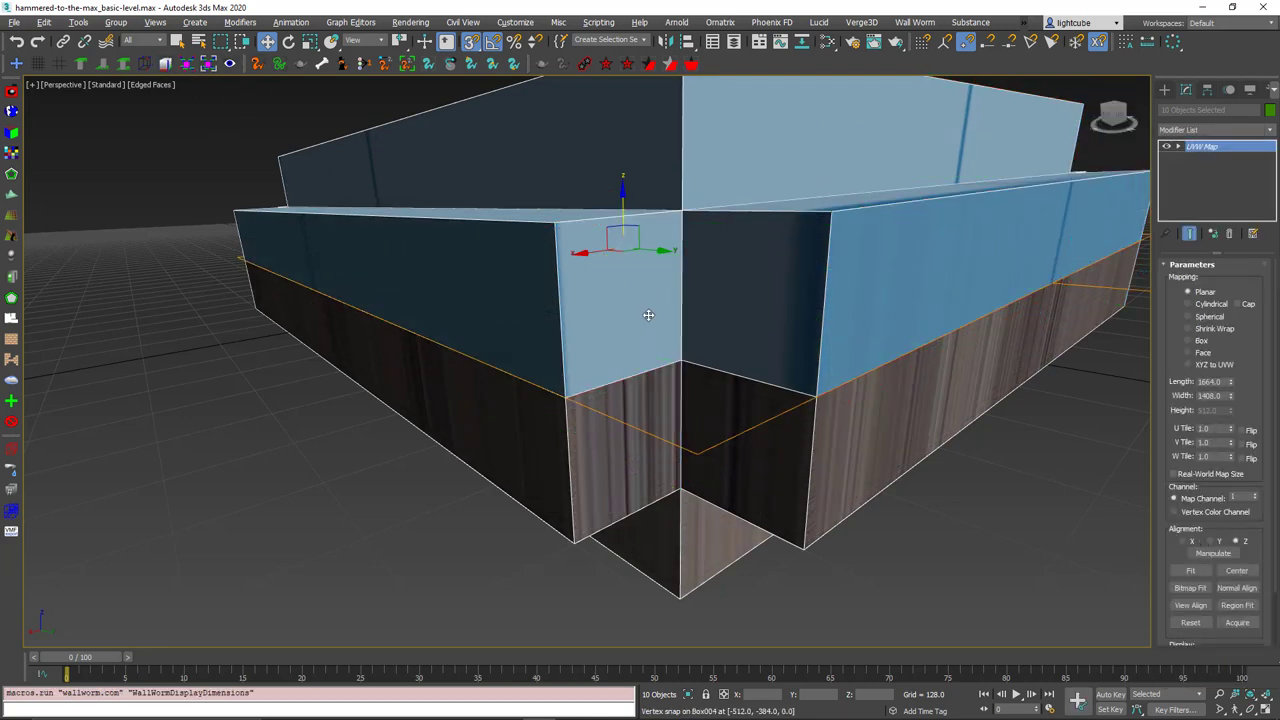
scroll(705, 335, "down", 3)
scroll(703, 332, "down", 2)
middle_click_drag(703, 332, 687, 374, "alt")
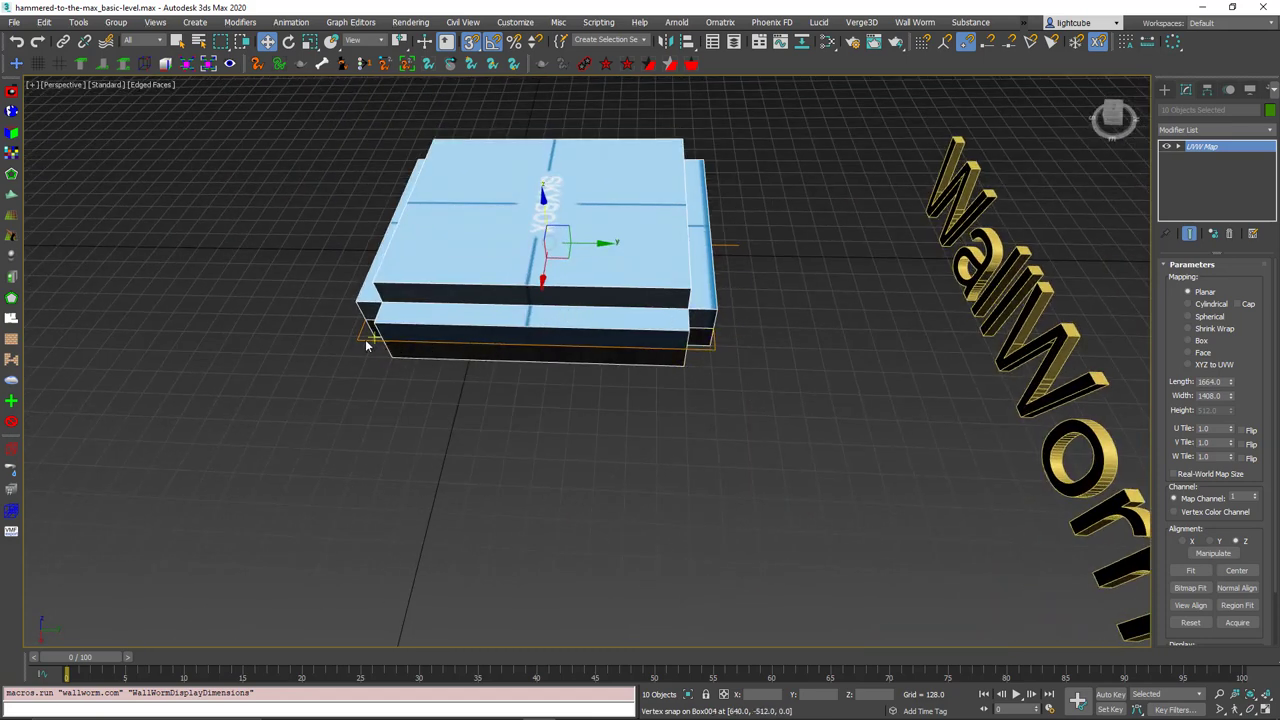
middle_click_drag(367, 342, 398, 258, "alt")
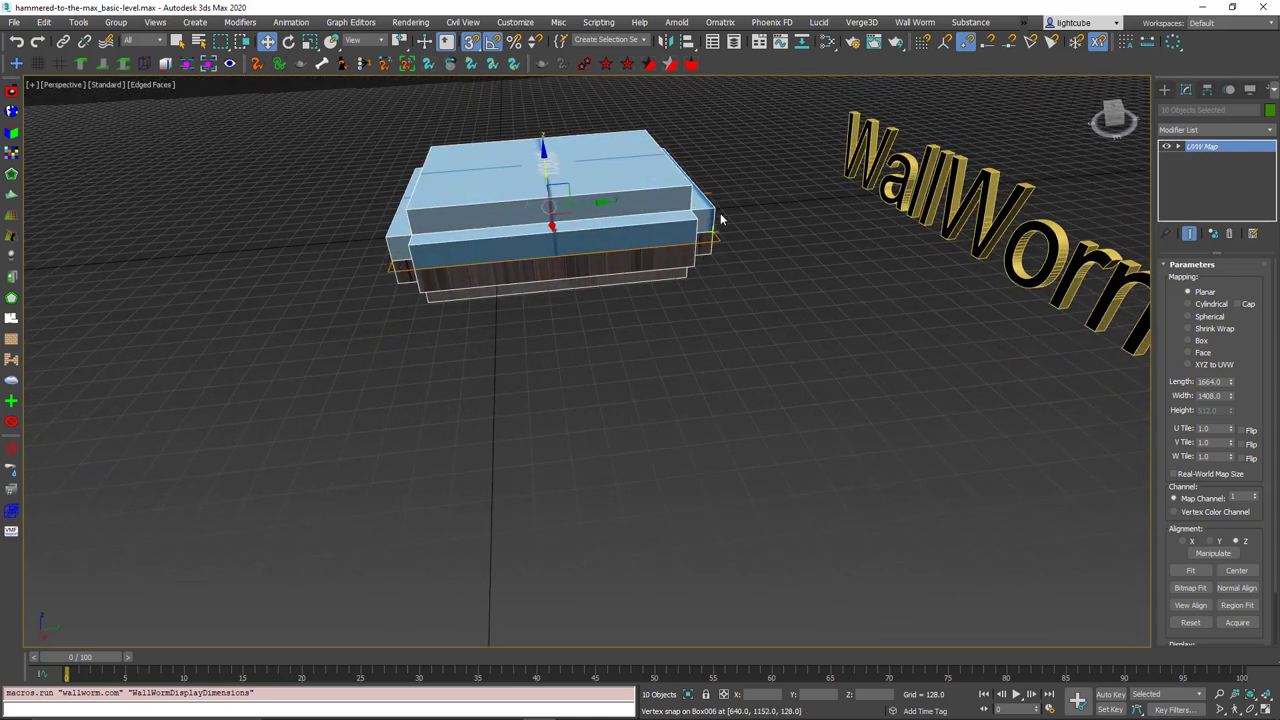
middle_click_drag(457, 193, 557, 383, "alt")
scroll(503, 424, "up", 4)
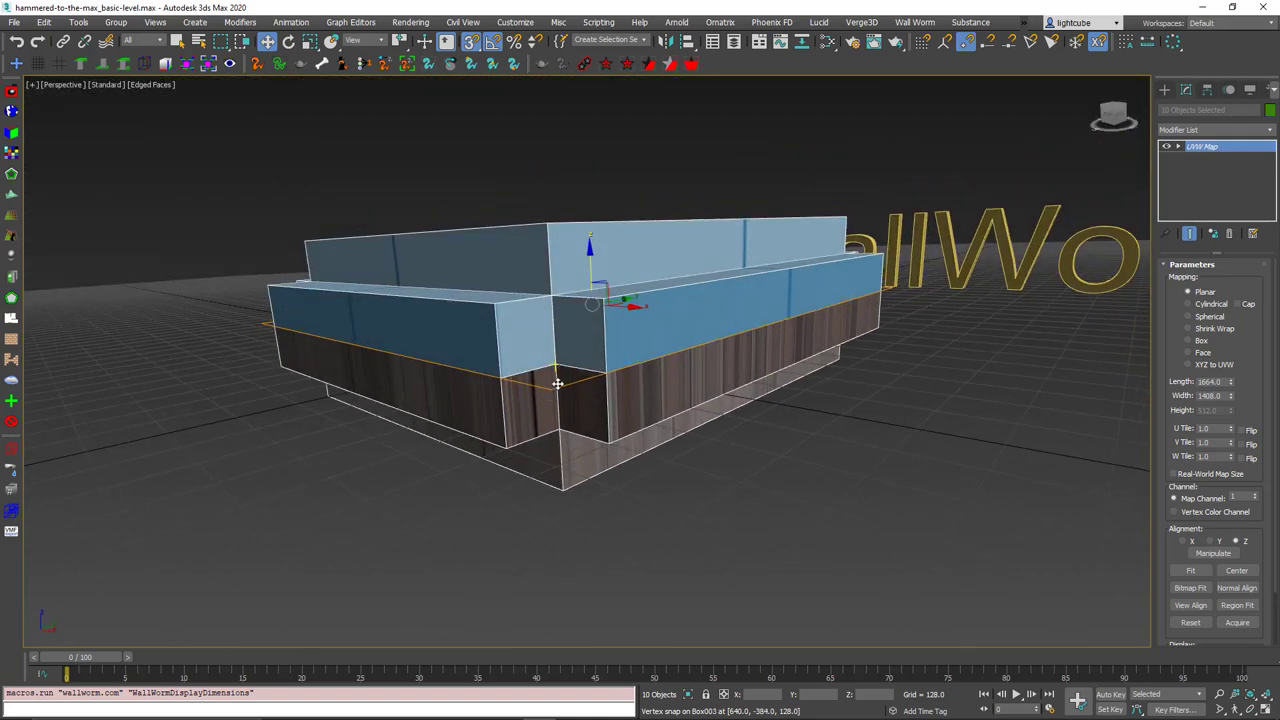
left_click(1201, 342)
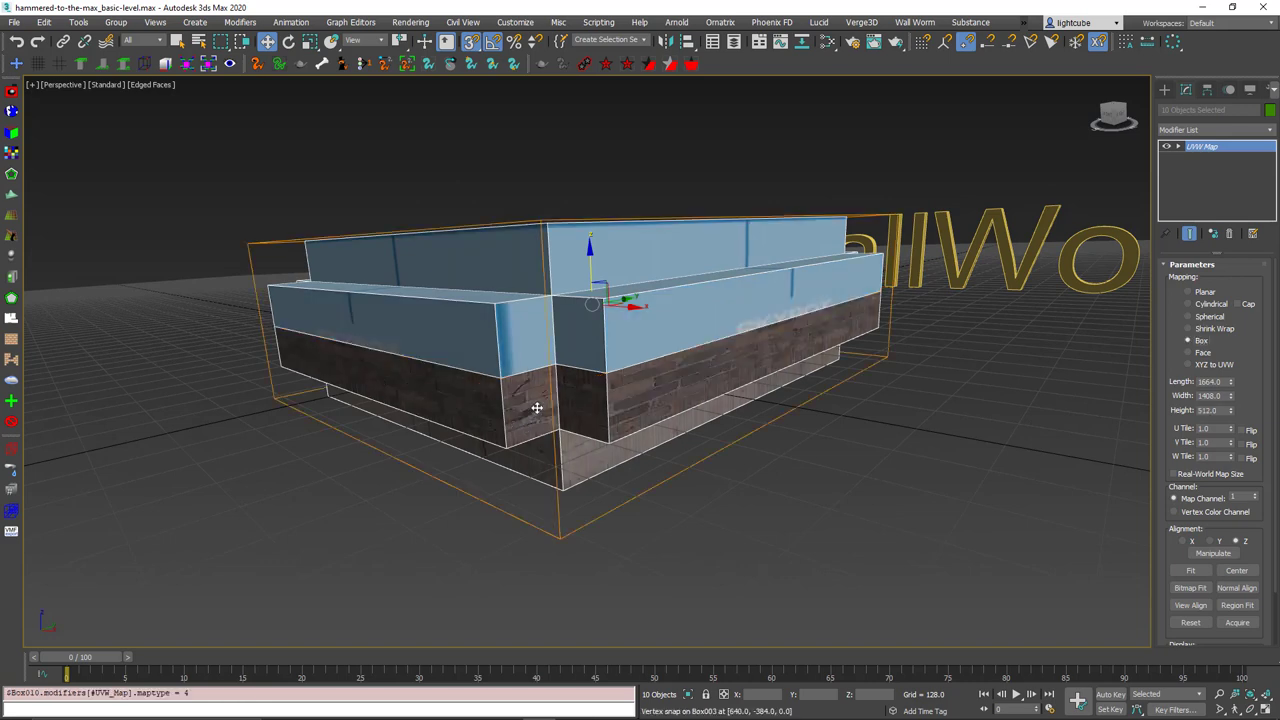
Set the UVW Map gizmo's length, width and height to 256 each
middle_click_drag(531, 420, 565, 392, "alt")
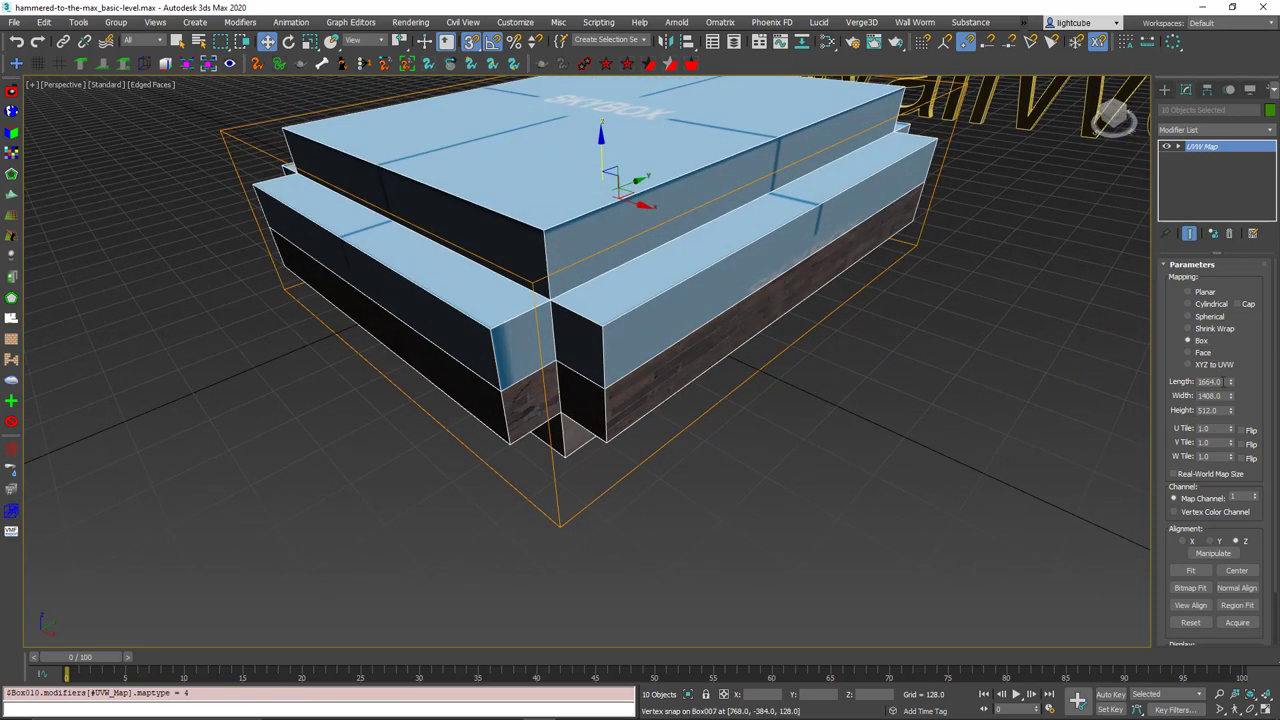
left_click_drag(1224, 382, 1142, 393)
type("256")
key("Tab")
type("256")
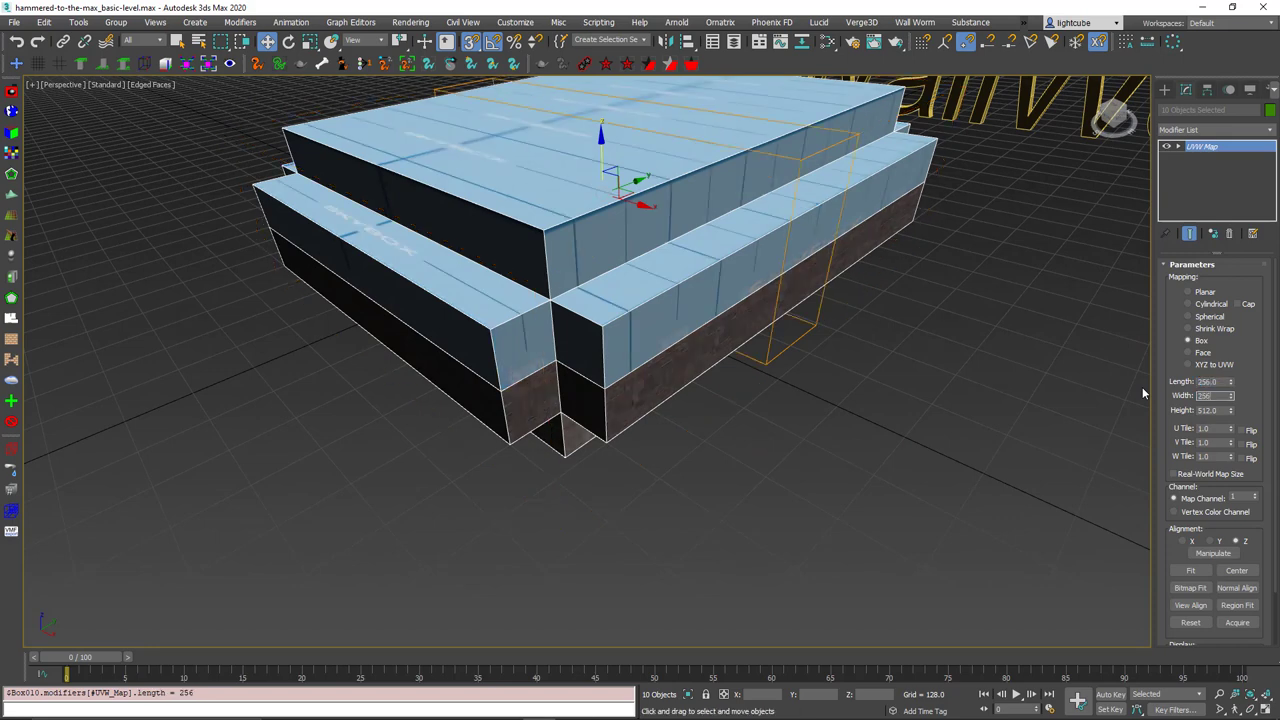
key("Tab")
type("256")
key("Tab")
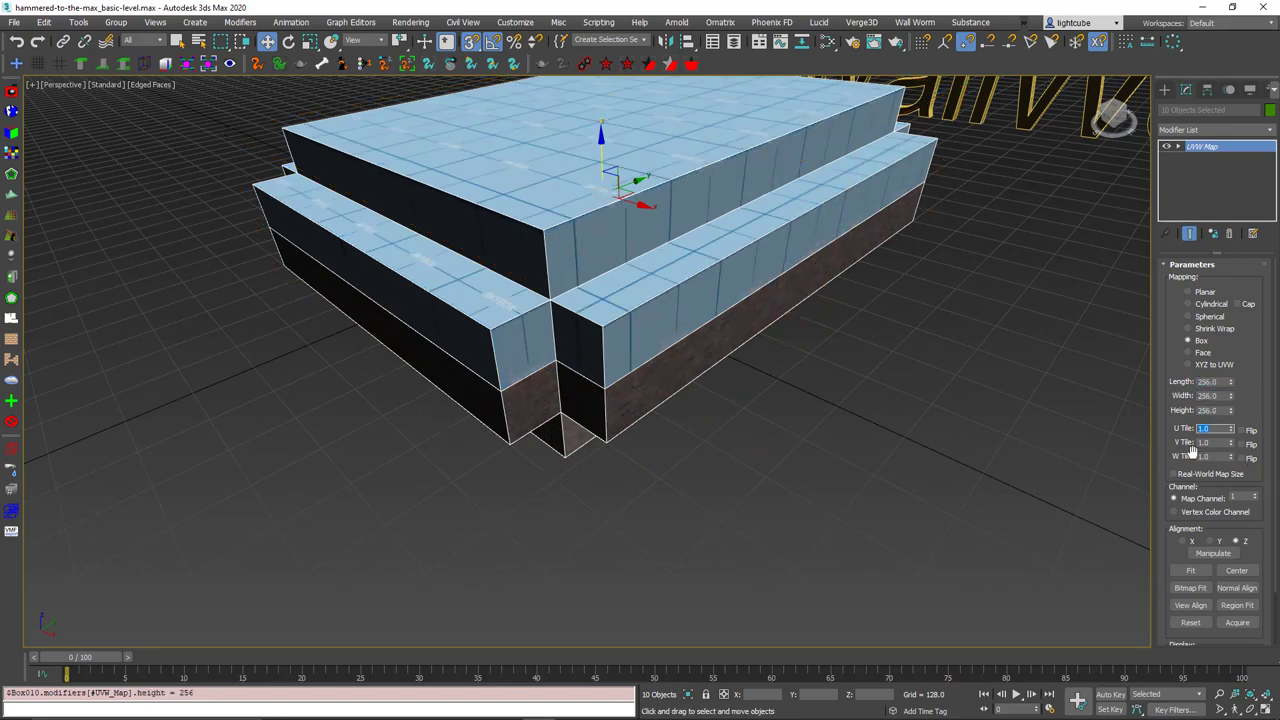
Examine the brick, concrete and skybox texture tiling at the outer corner and inside the room
middle_click_drag(637, 417, 619, 363, "alt")
scroll(589, 419, "up", 3)
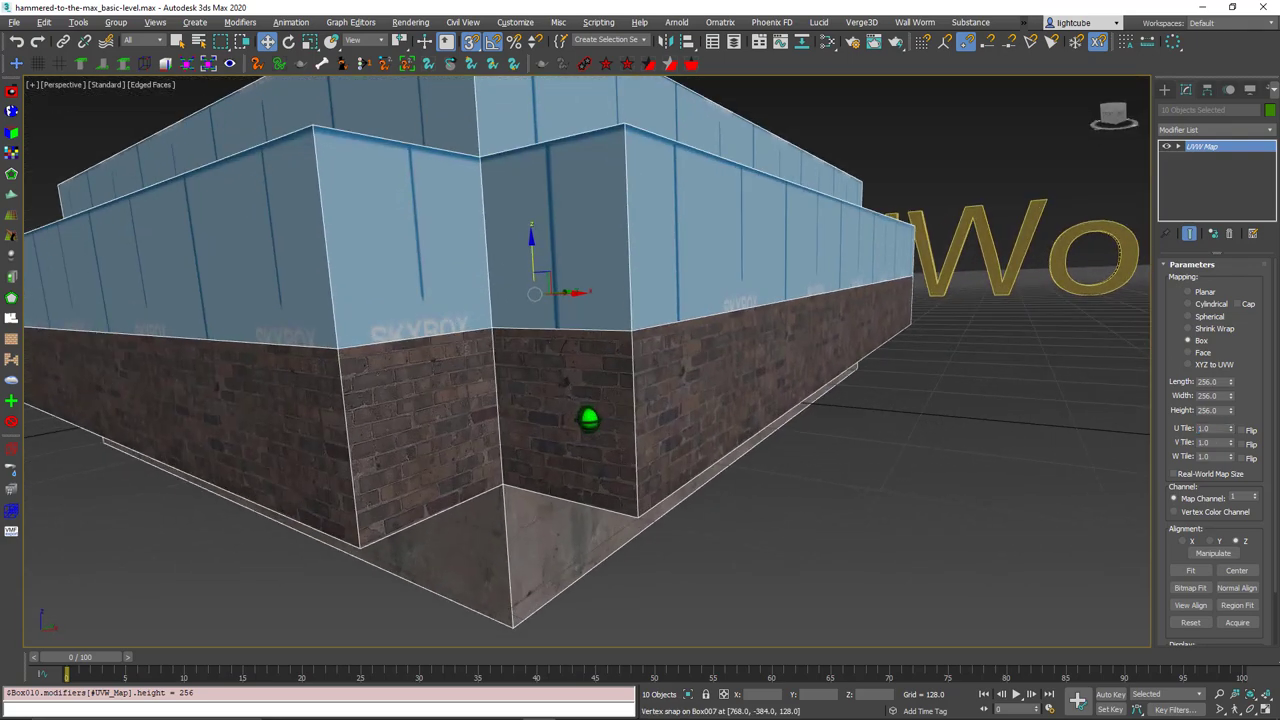
middle_click_drag(588, 418, 570, 426, "alt")
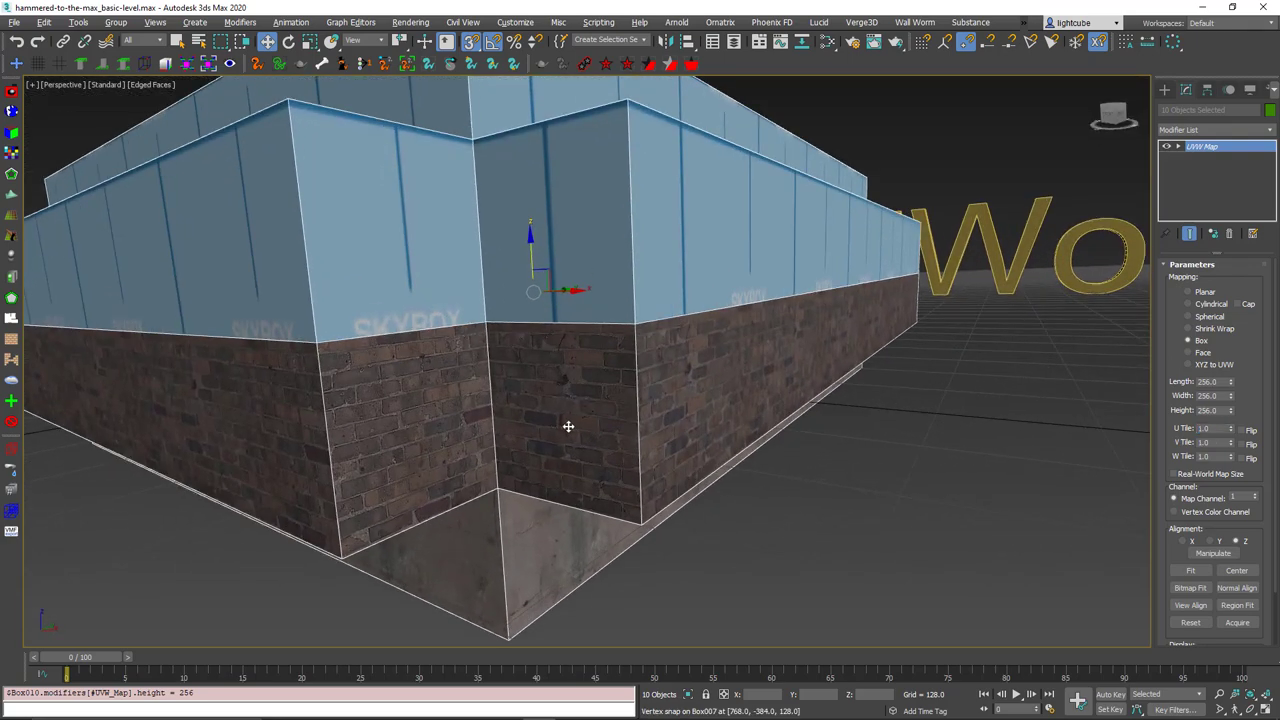
scroll(568, 426, "down", 4)
scroll(568, 426, "up", 7)
middle_click_drag(602, 350, 595, 358, "alt")
middle_click_drag(603, 290, 560, 398)
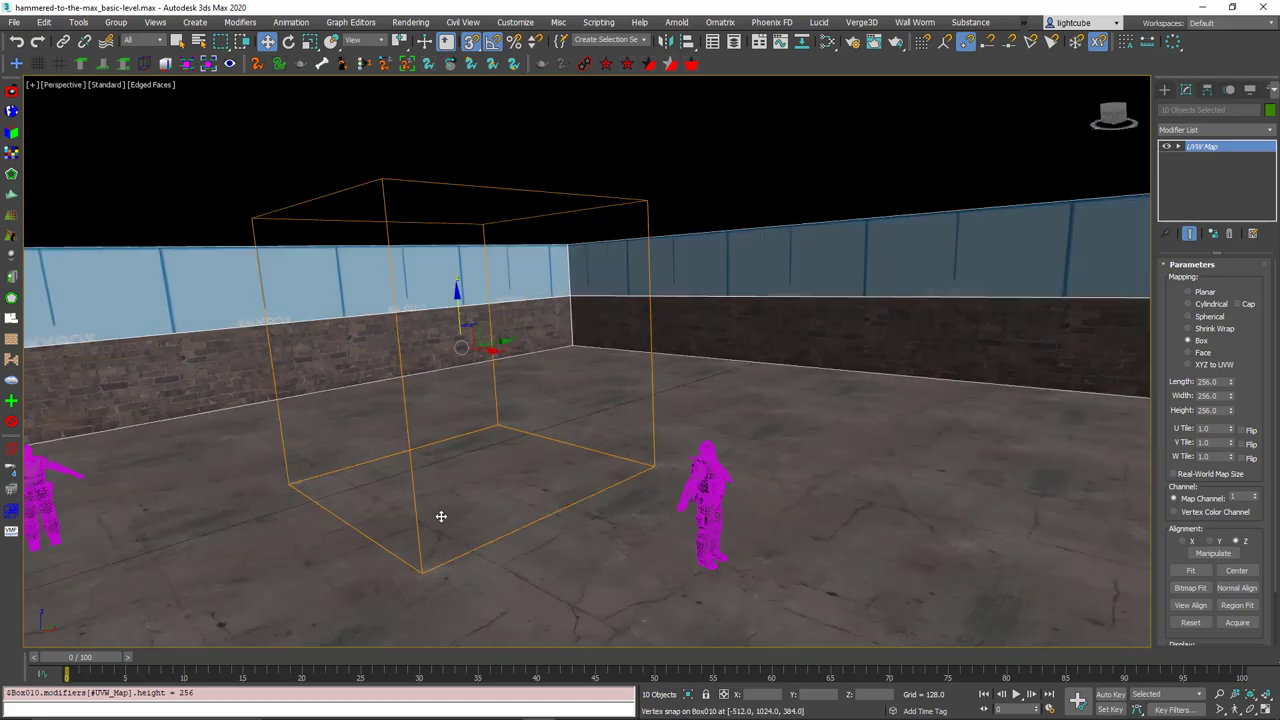
middle_click_drag(497, 391, 469, 400, "alt")
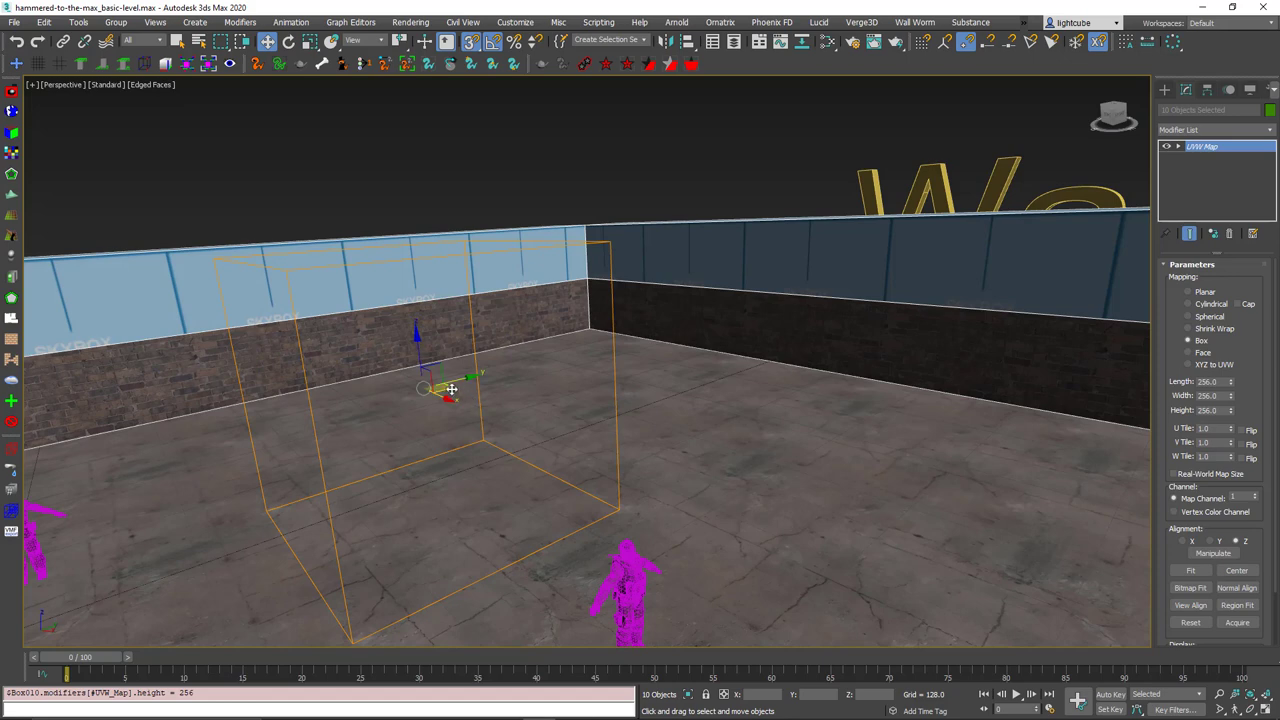
Enter the UVW Map's Gizmo level and snap the gizmo to the room's inner corner, where brick and skybox walls meet
left_click_drag(452, 388, 517, 369)
key("ctrl+z")
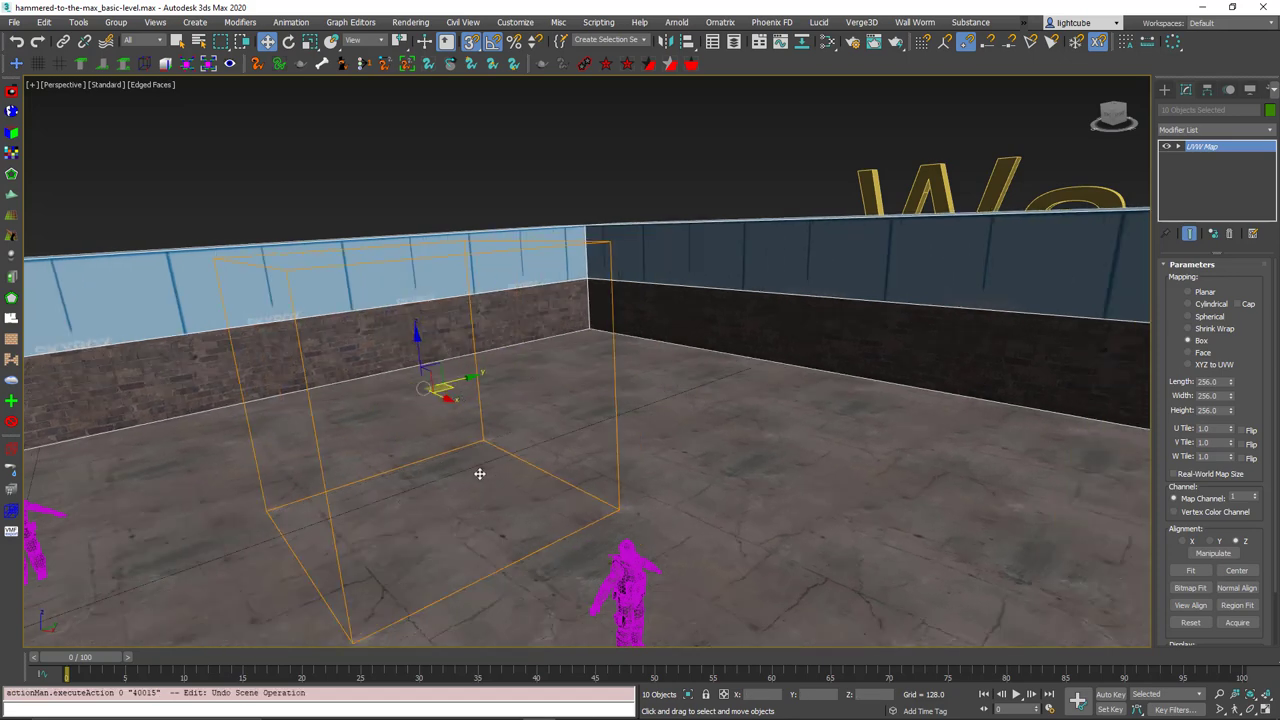
left_click(1179, 147)
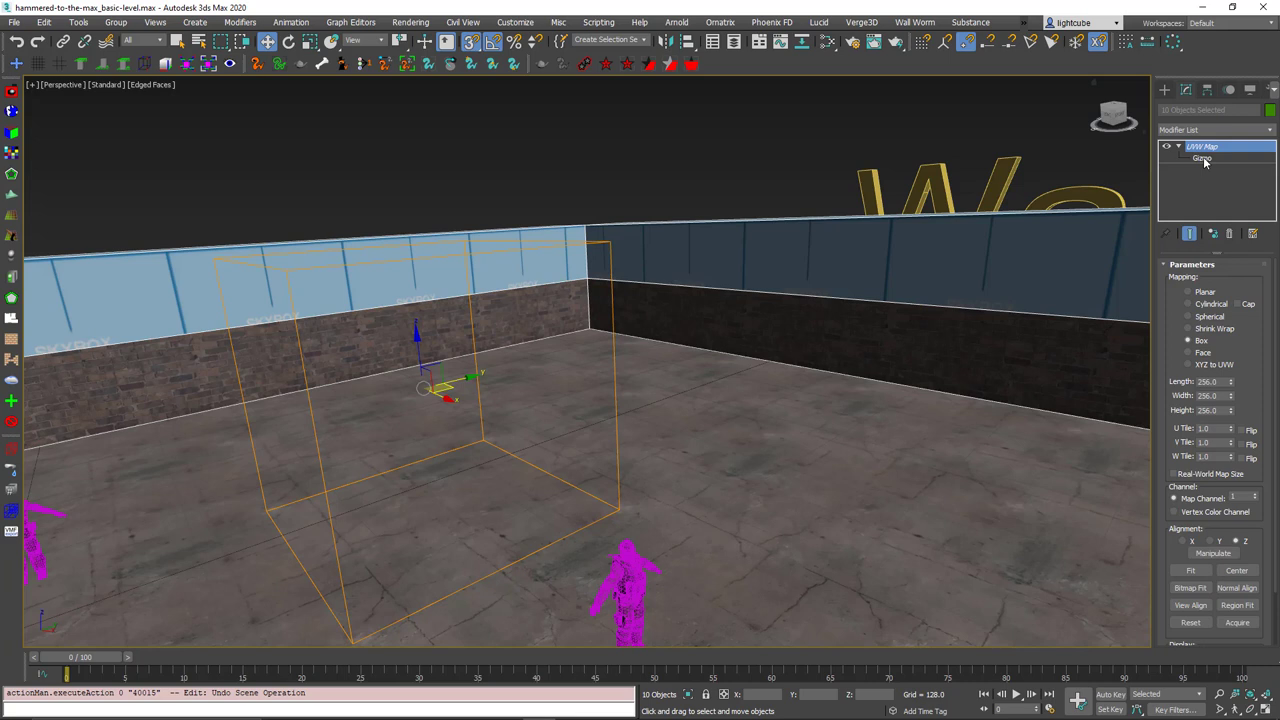
left_click(1201, 158)
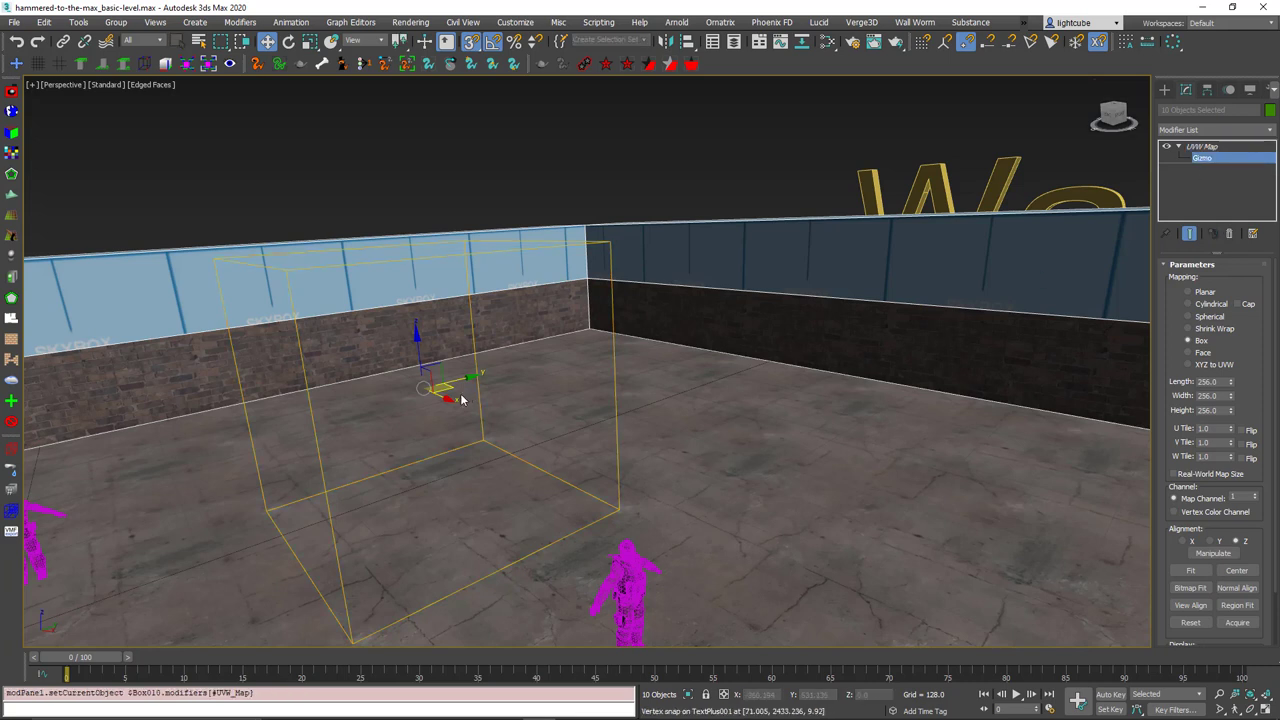
left_click_drag(451, 388, 585, 329)
middle_click_drag(586, 329, 577, 280, "alt")
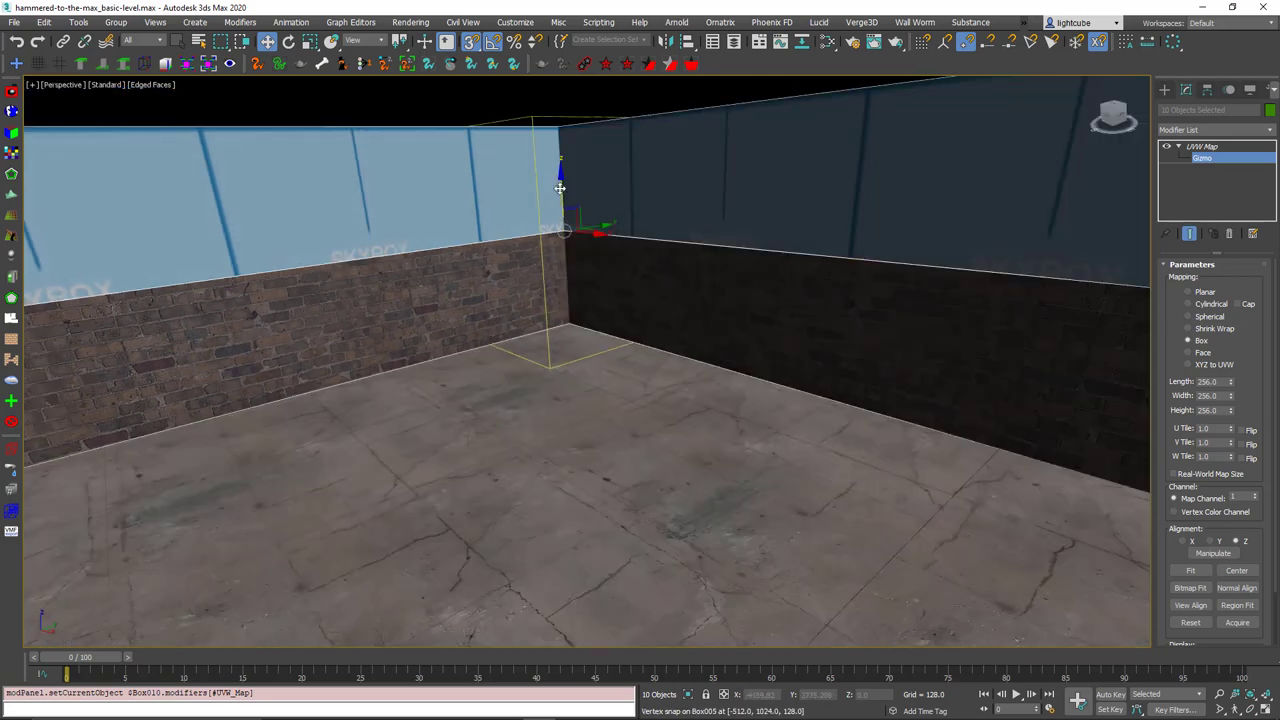
left_click_drag(560, 188, 570, 239)
scroll(609, 351, "down", 2)
middle_click_drag(623, 372, 632, 349)
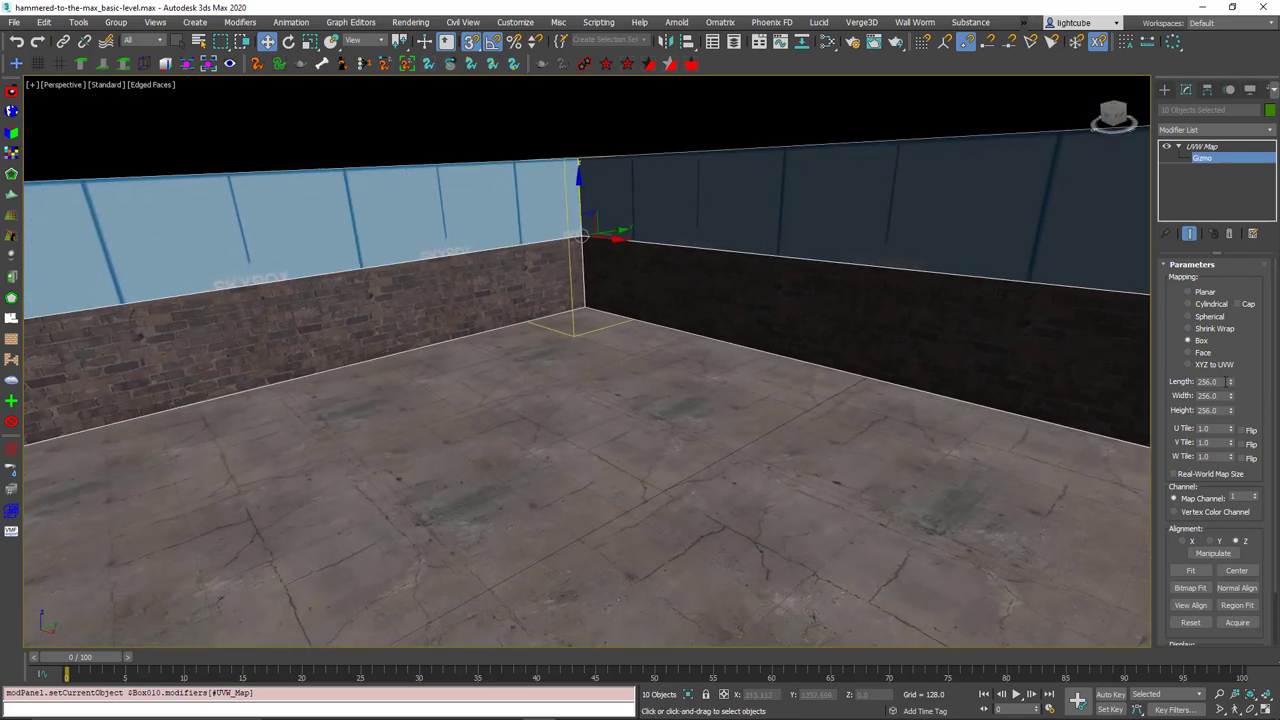
Set the UVW Map gizmo's length to 128, width to 1285 and height to 128
double_click(1226, 382)
key("Tab")
type("1285")
key("Tab")
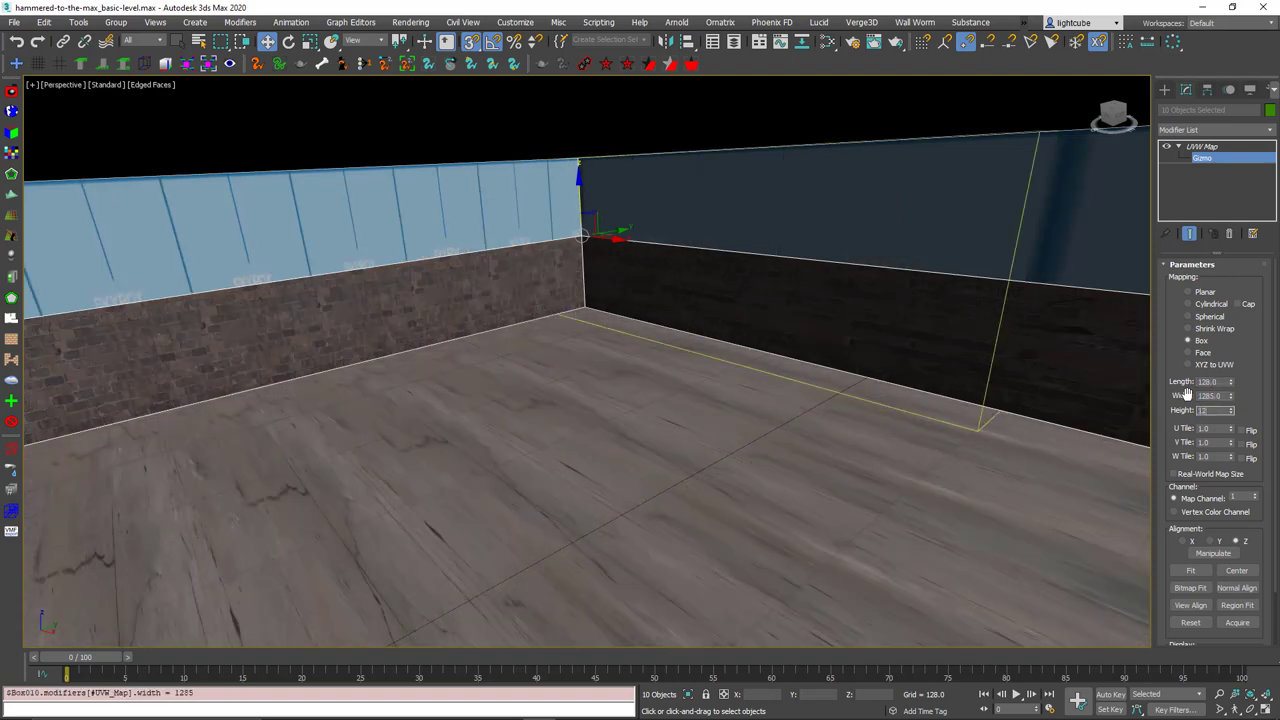
type("128")
key("Tab")
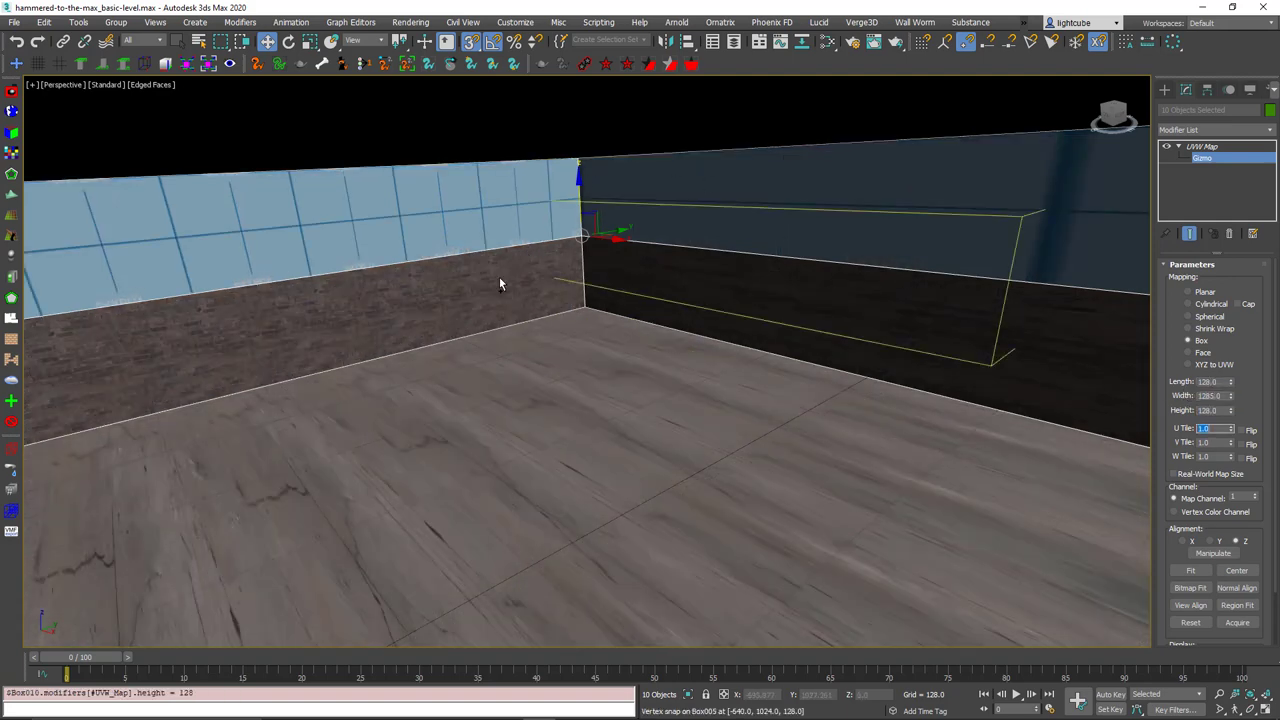
Snap the mapping gizmo down to the room's inner floor corner and set its width to 128
middle_click_drag(499, 277, 592, 248, "alt")
left_click_drag(592, 248, 590, 310)
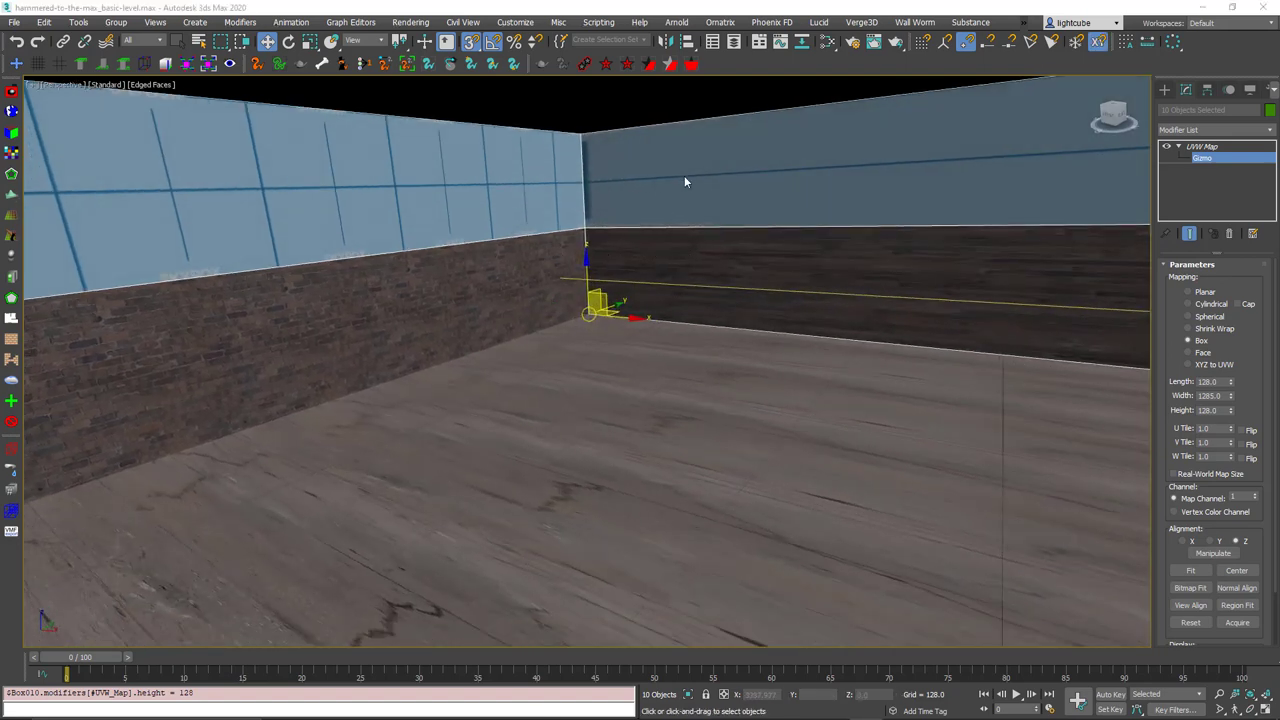
left_click(1216, 398)
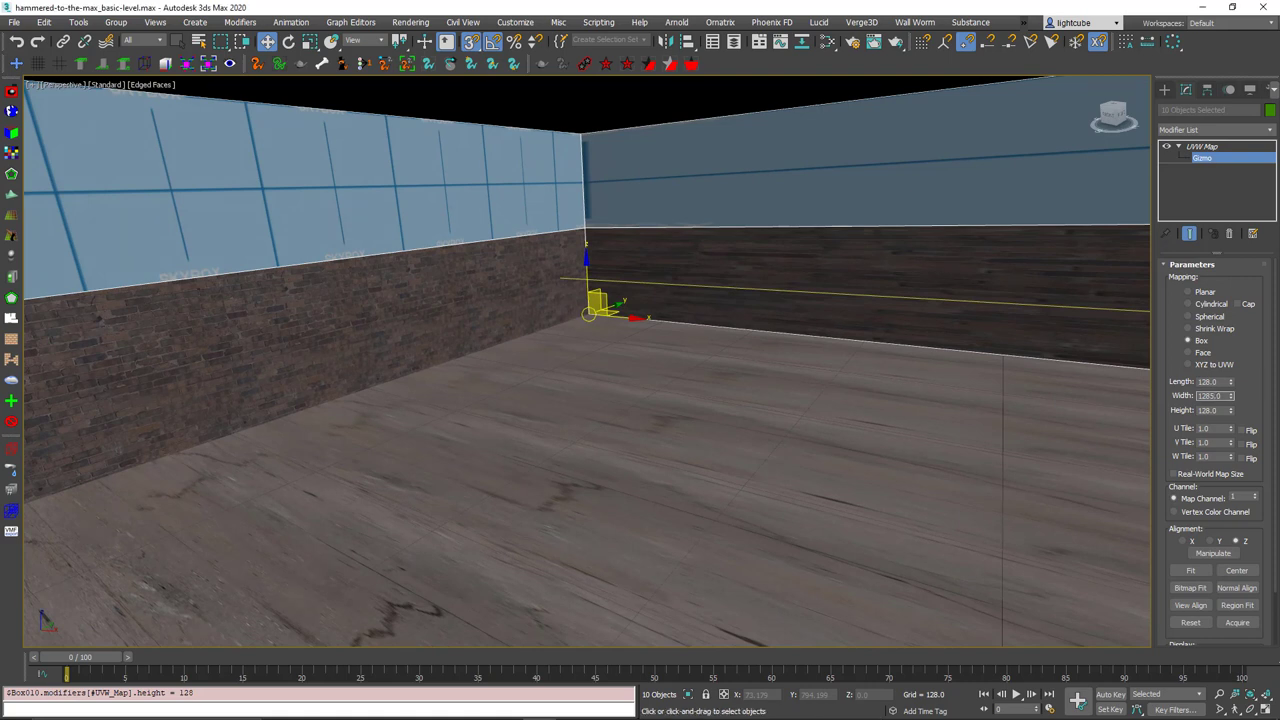
key("Tab")
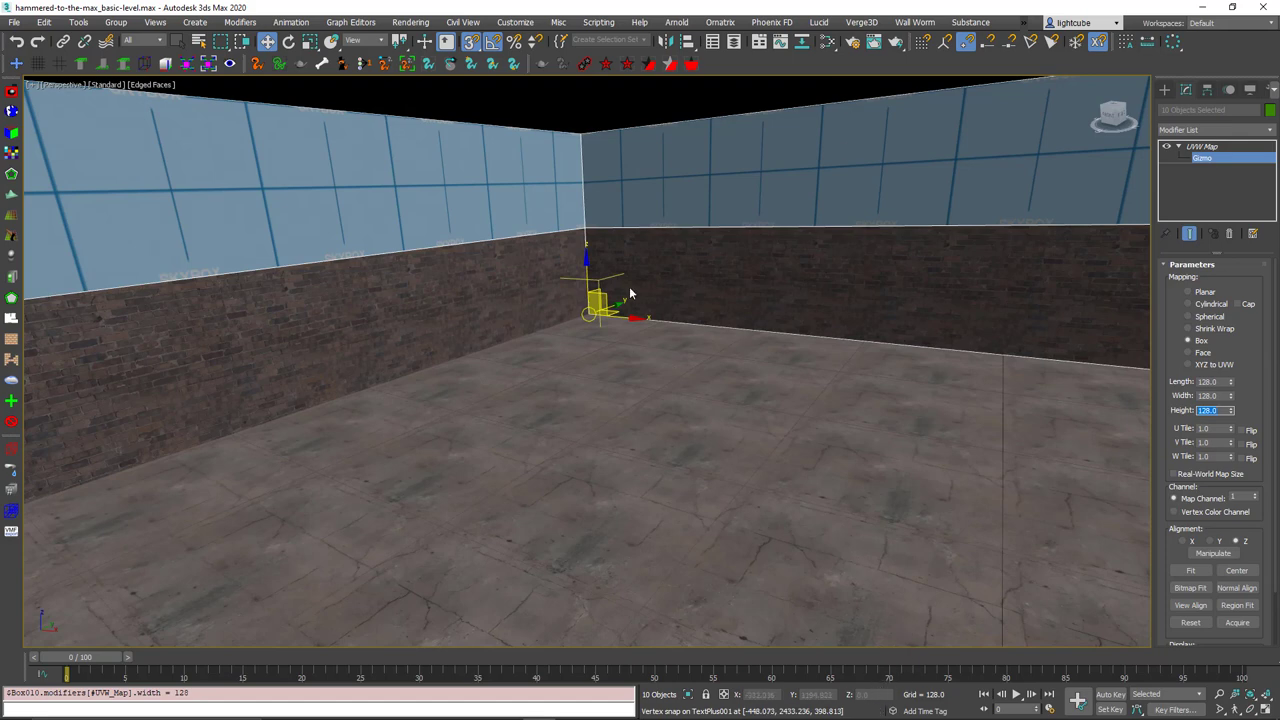
Examine how the resized texture mapping tiles across the walls and floor, inside and outside the room
scroll(605, 295, "up", 4)
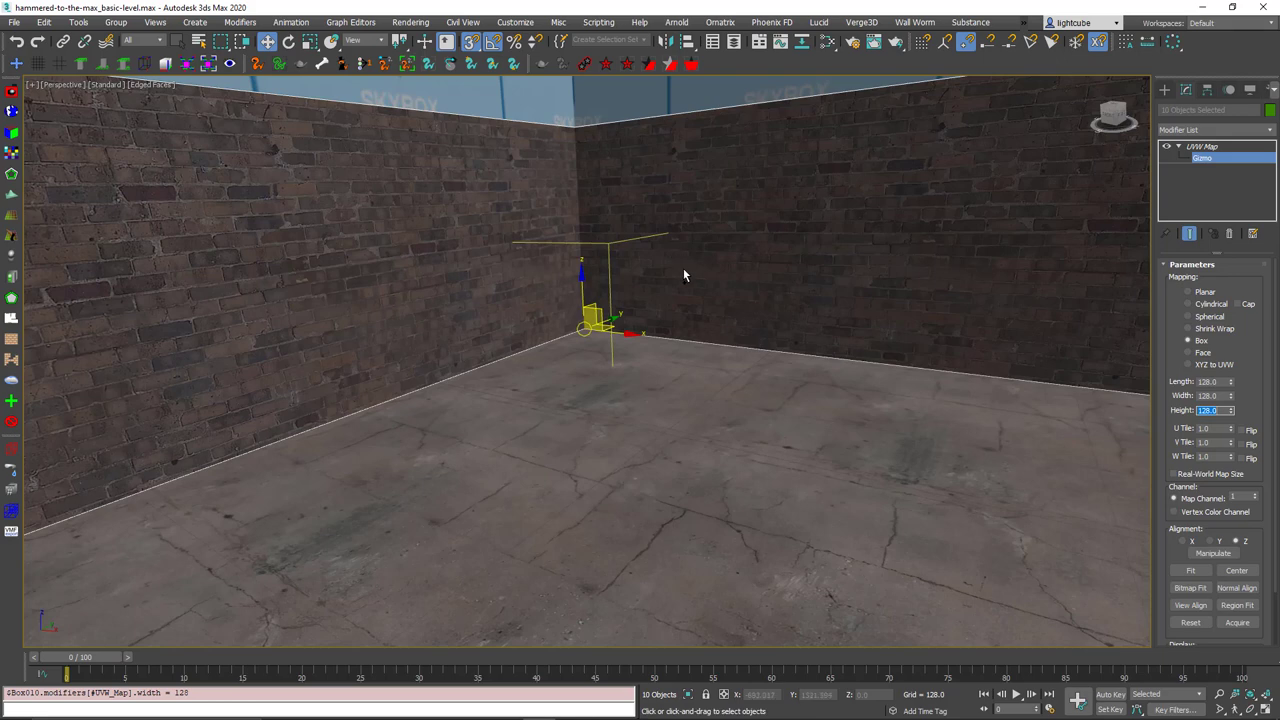
scroll(684, 270, "down", 3)
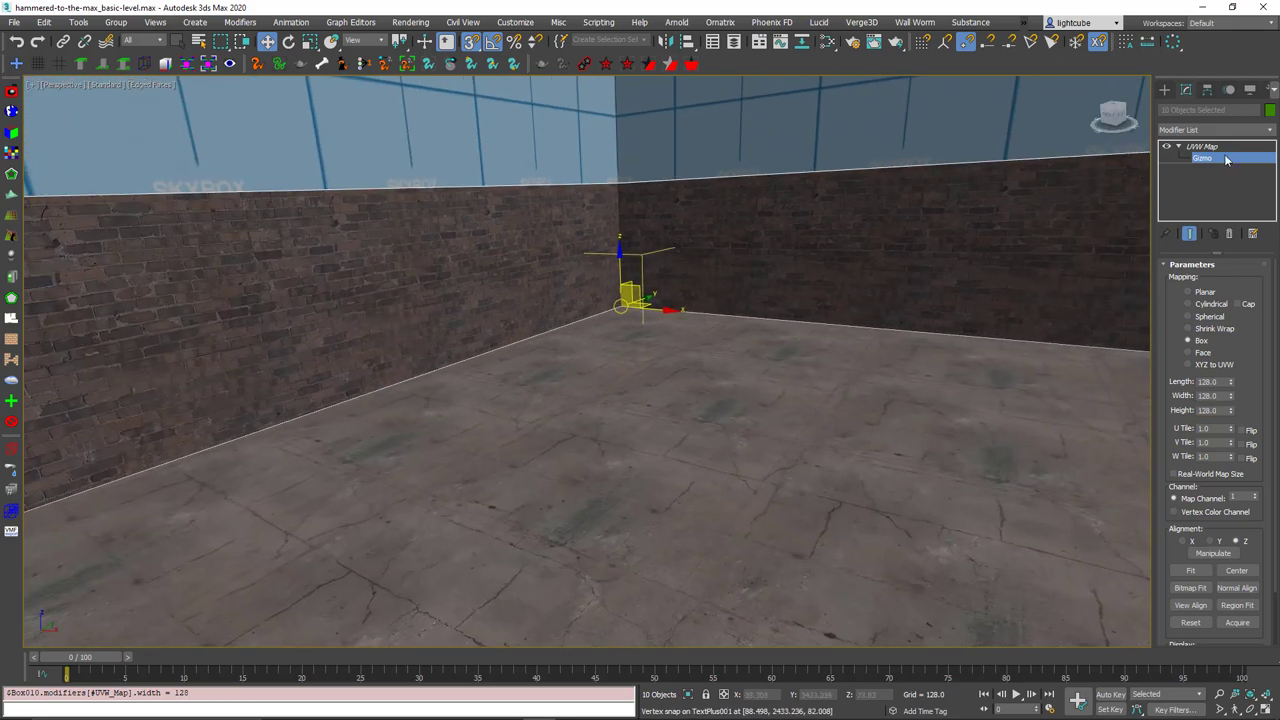
scroll(694, 477, "down", 5)
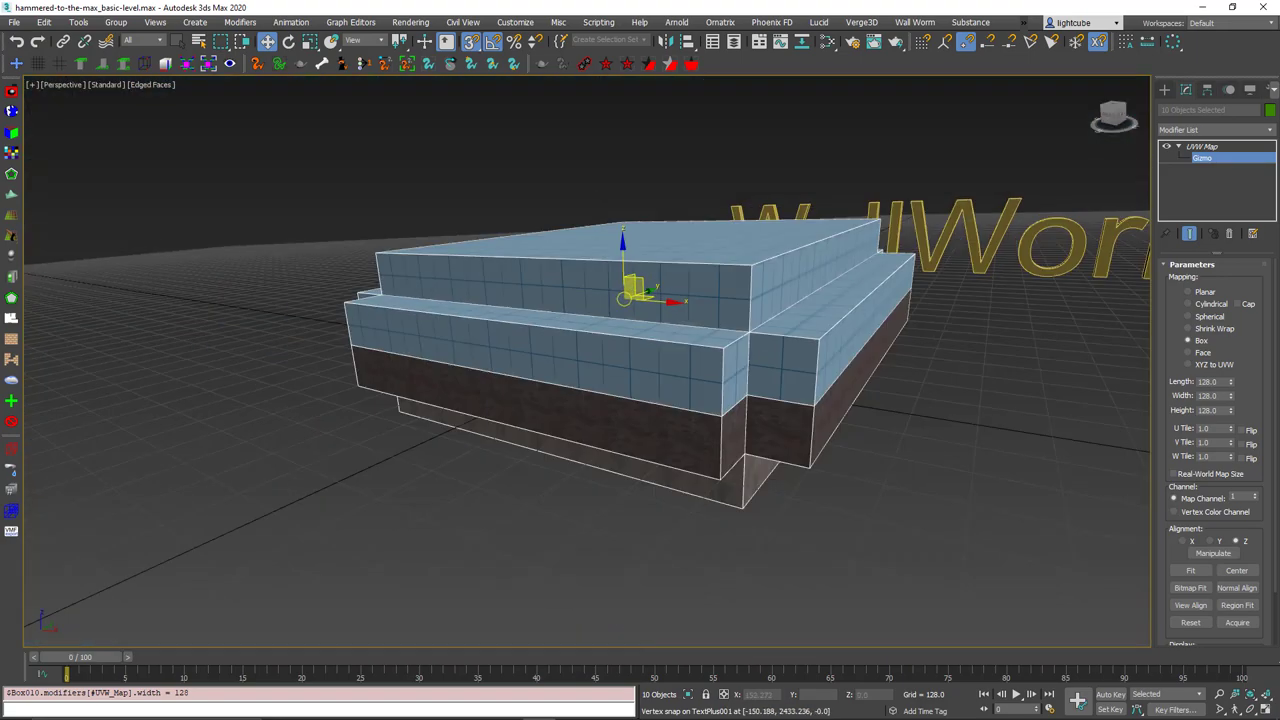
scroll(630, 300, "down", 3)
scroll(652, 375, "up", 5)
middle_click_drag(669, 286, 567, 375)
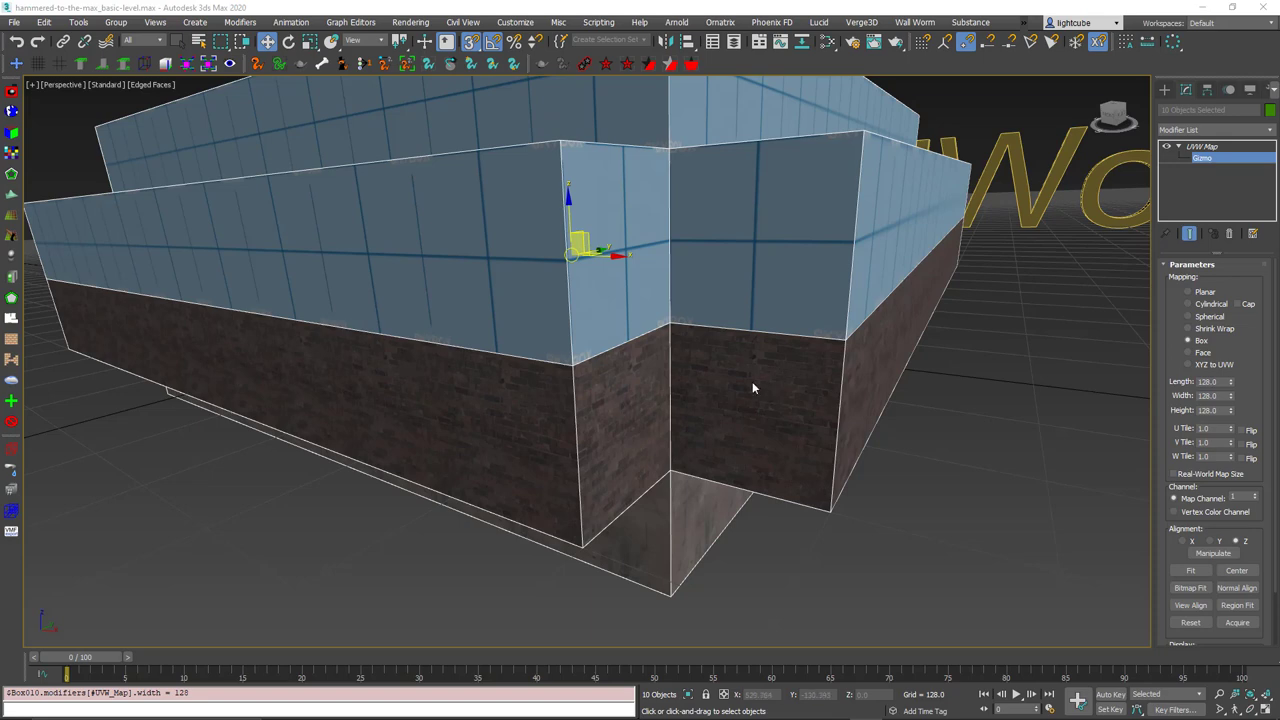
middle_click_drag(618, 223, 617, 217, "alt")
scroll(617, 217, "up", 4)
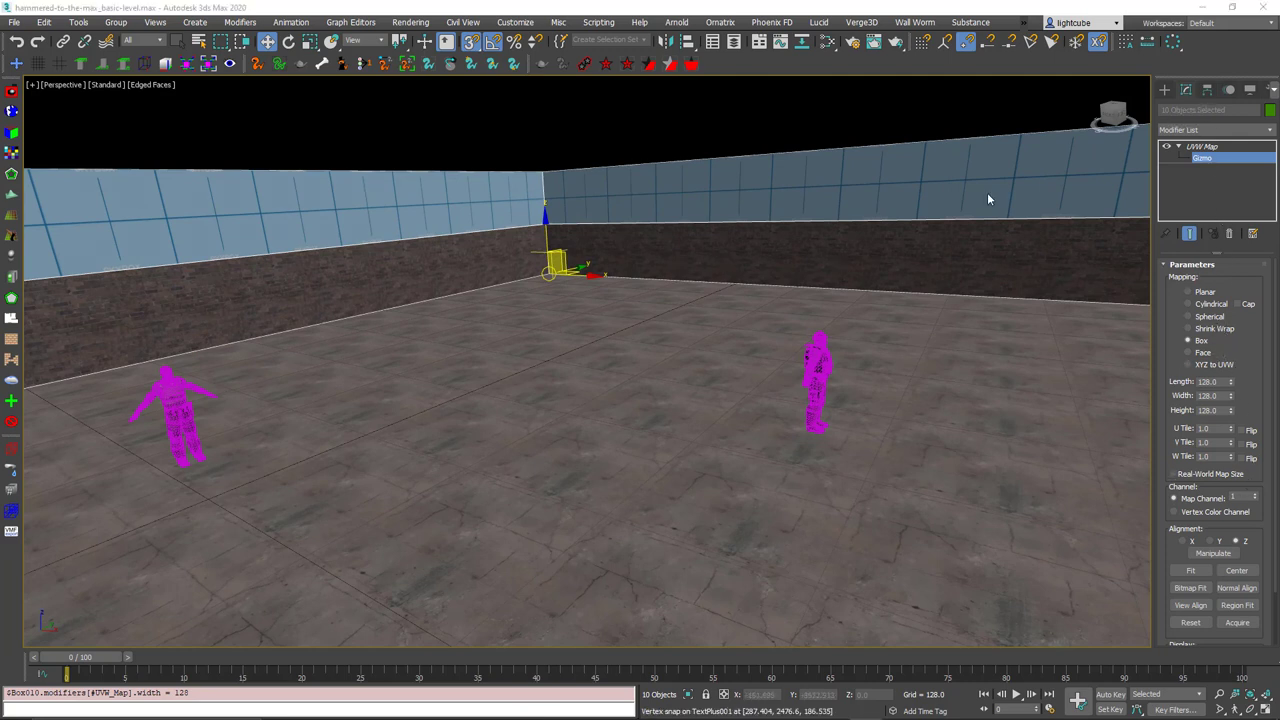
Leave the Gizmo level and select only the far brick wall box
left_click(1217, 160)
left_click(638, 247)
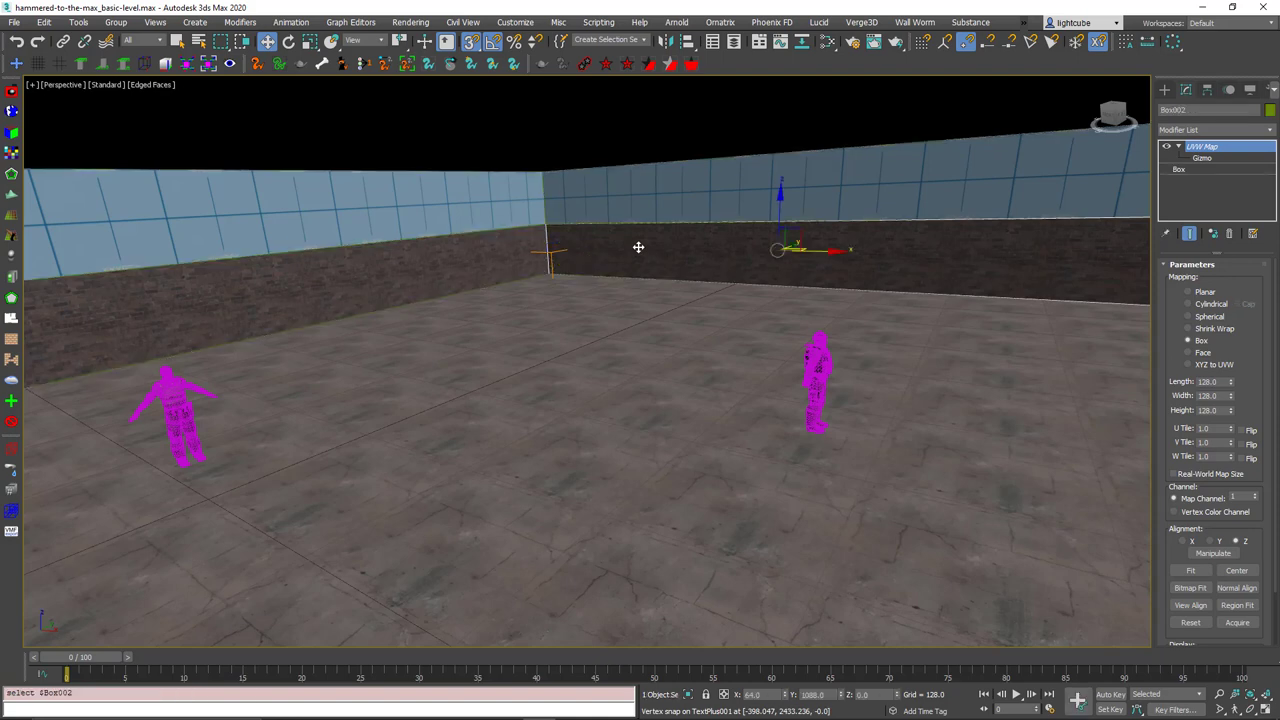
scroll(563, 237, "up", 4)
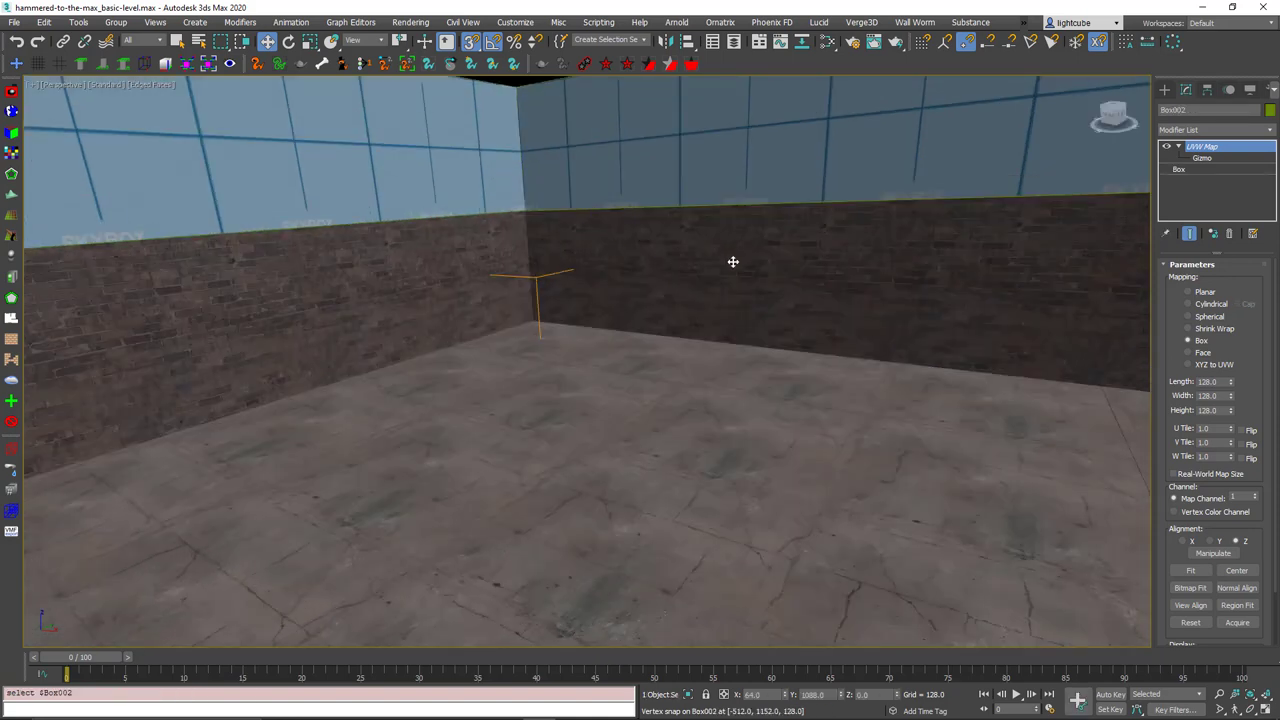
middle_click_drag(731, 263, 628, 269)
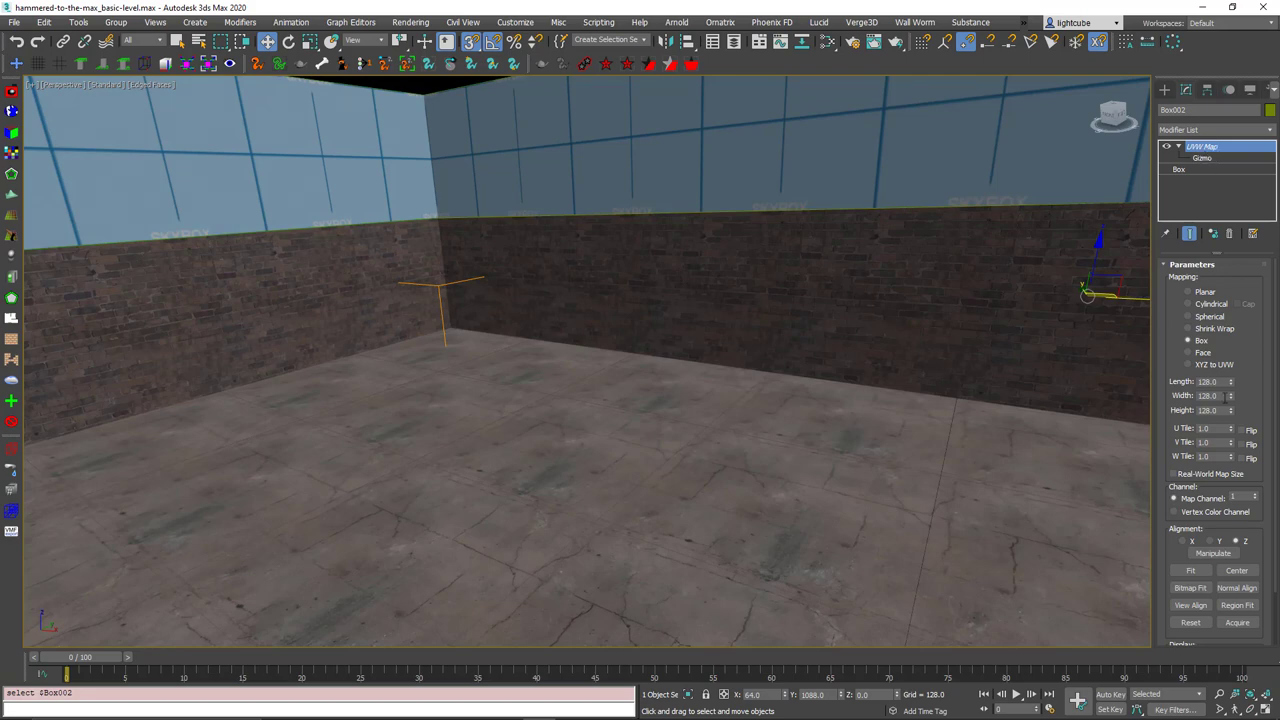
Set the UVW Map length to 128 on the wall box and switch to the modifier's Gizmo level
mouse_move(1232, 384)
left_mouse_down()
mouse_move(1238, 399)
mouse_move(1228, 372)
left_mouse_up()
double_click(1210, 382)
type("128")
key("Tab")
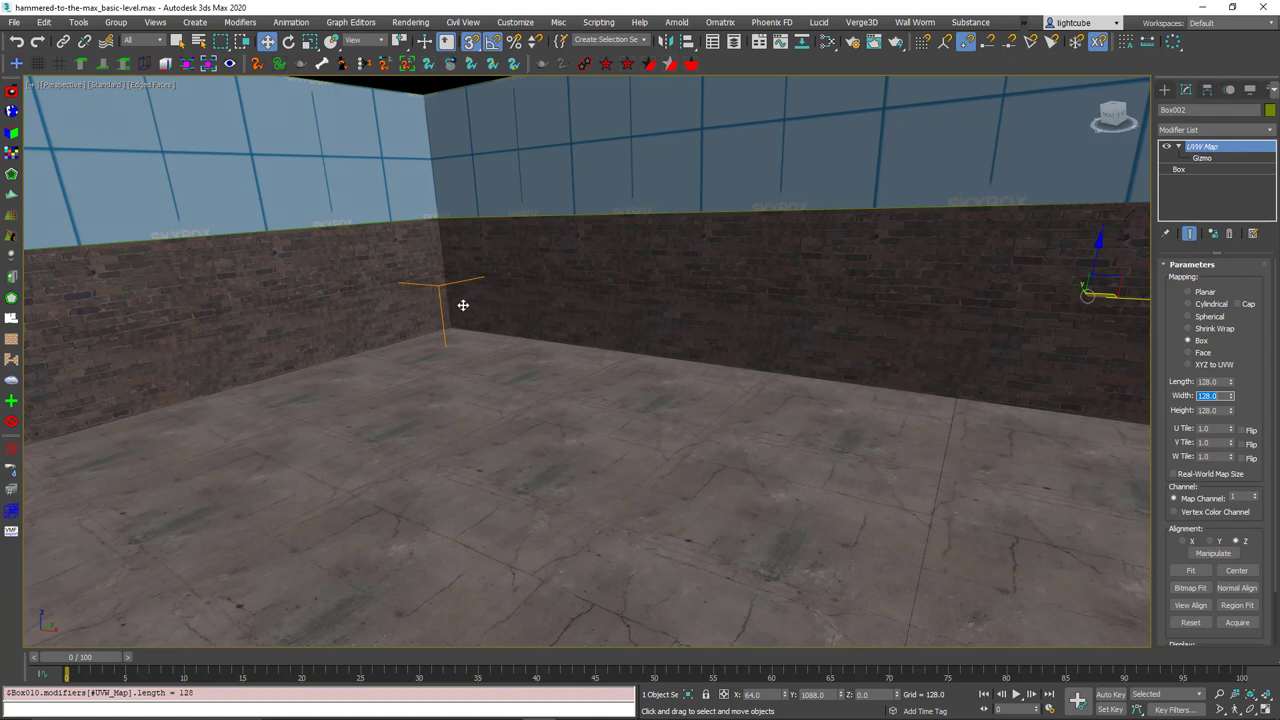
left_click(1200, 160)
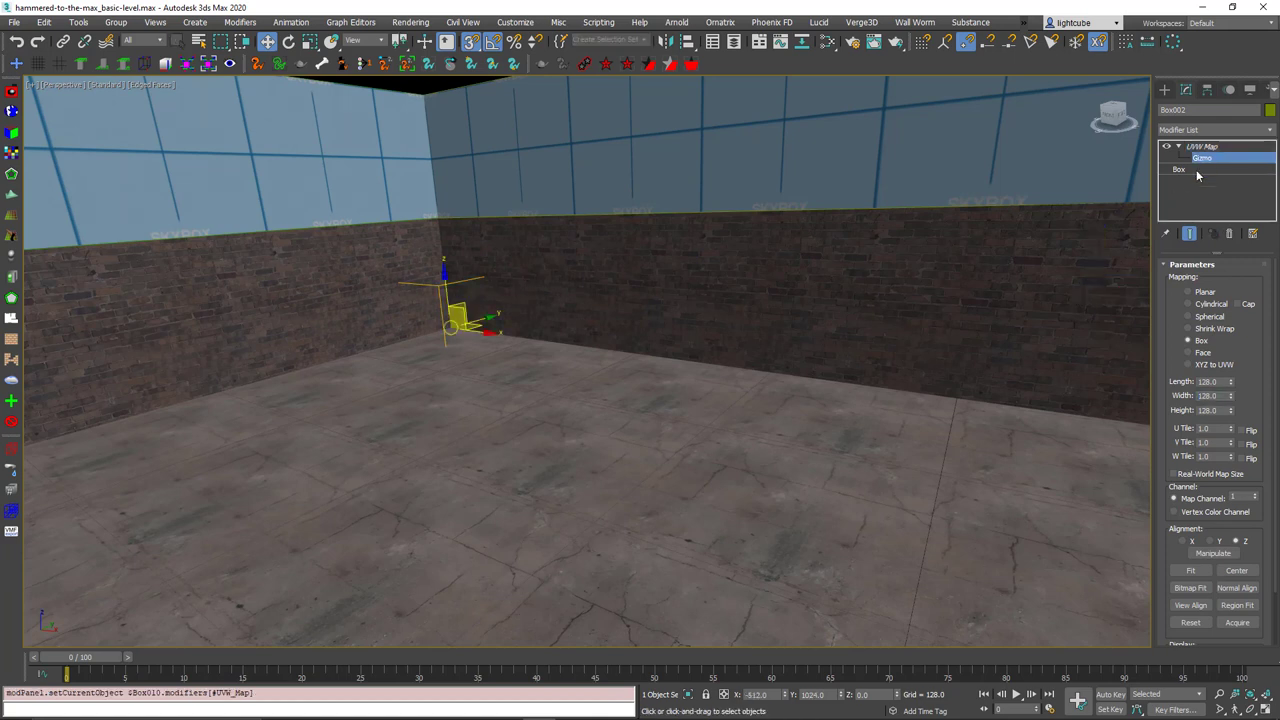
Try raising the mapping gizmo by changing its Z position to 64, and revert the change
left_click_drag(898, 697, 898, 618)
left_click_drag(880, 697, 775, 683)
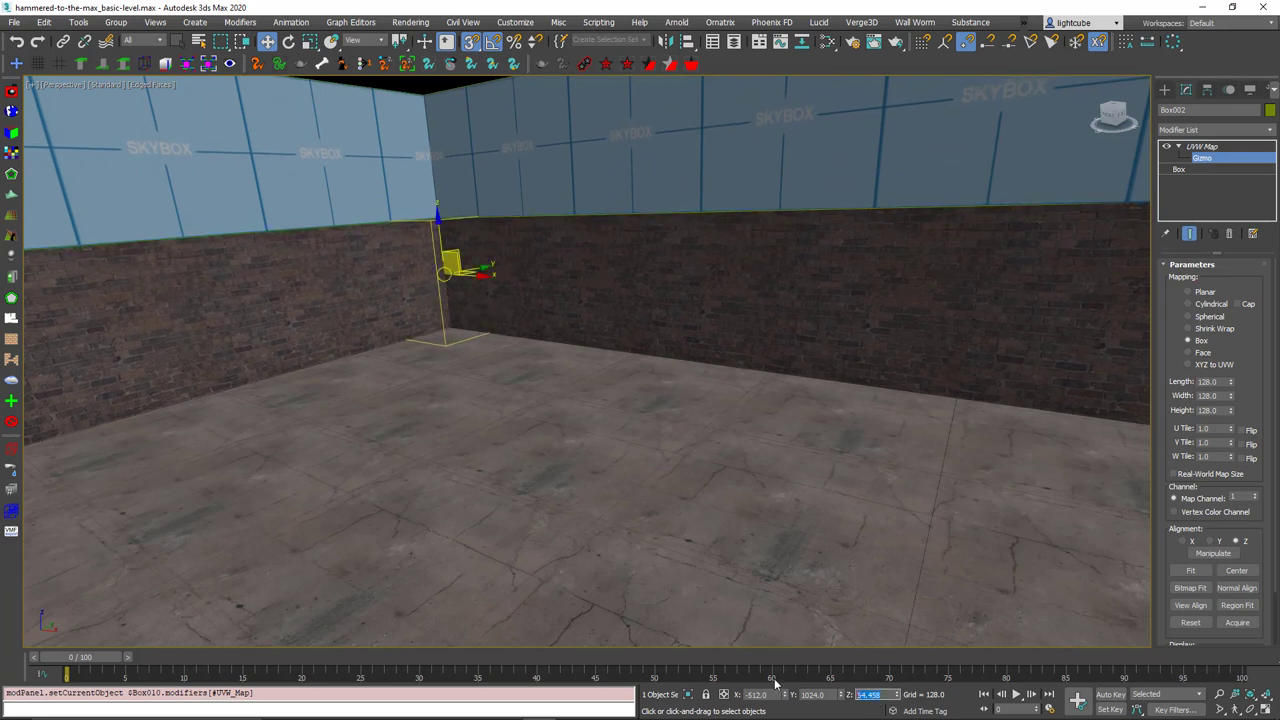
type("64")
key("Tab")
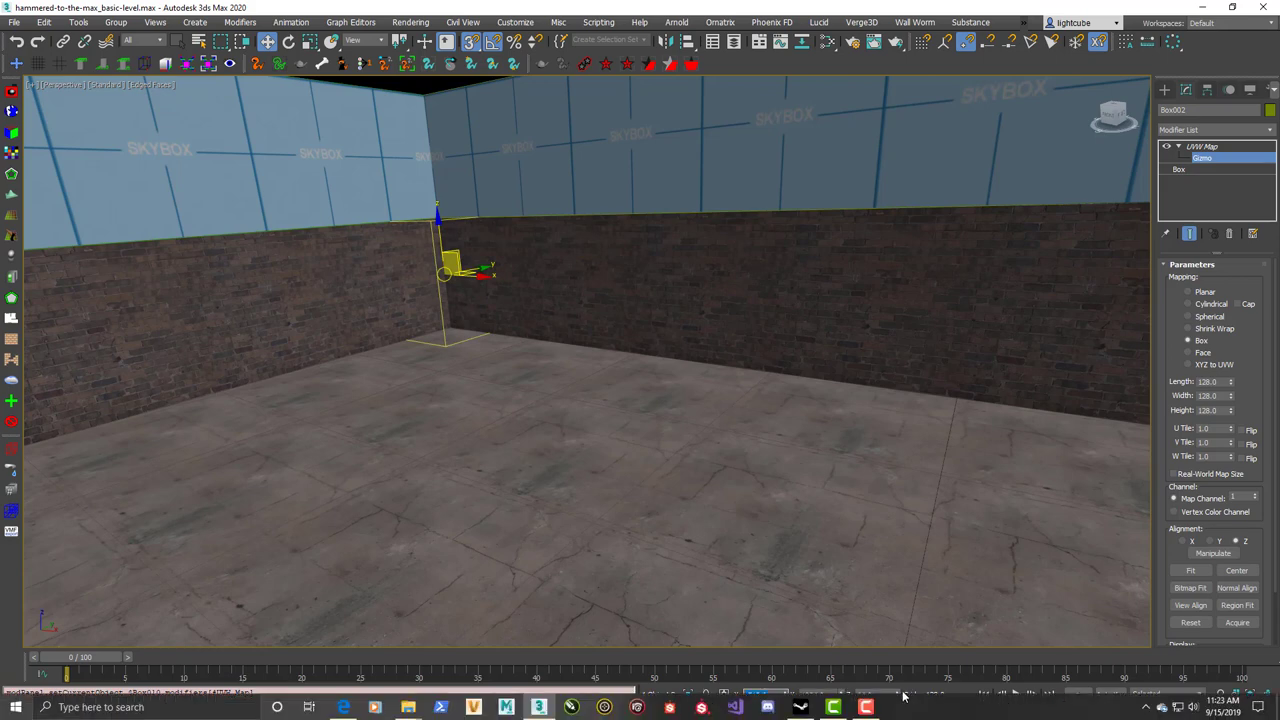
mouse_move(884, 696)
left_mouse_down()
mouse_move(898, 672)
mouse_move(897, 609)
mouse_move(908, 690)
mouse_move(918, 15)
left_mouse_up()
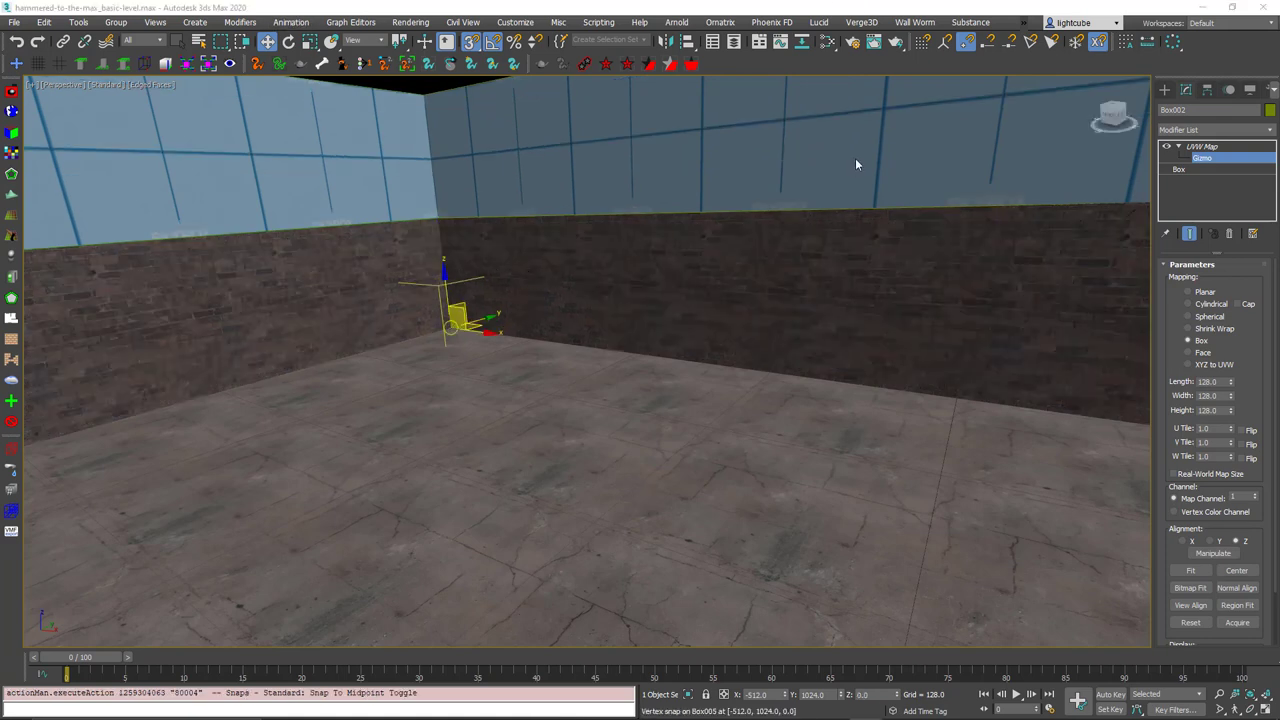
Switch from vertex to midpoint snapping and snap the mapping gizmo up to the midpoint of the wall's vertical corner edge
left_click(966, 48)
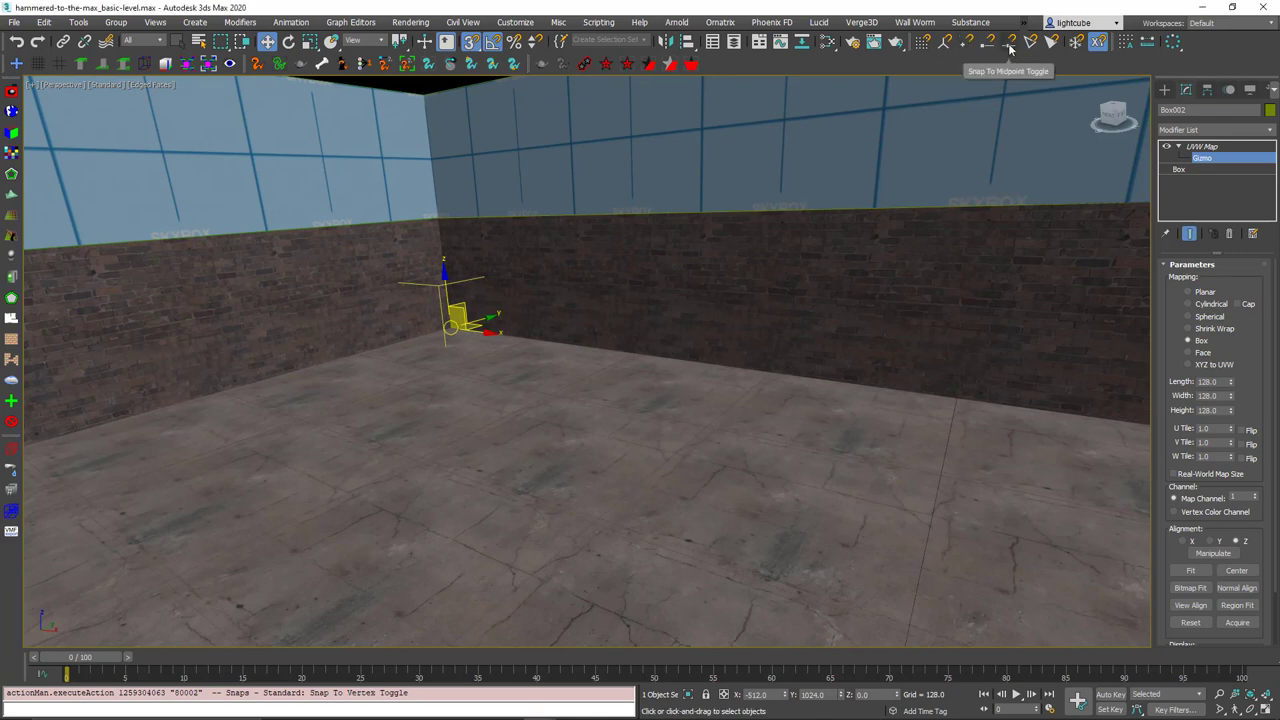
left_click(1010, 44)
middle_click_drag(357, 296, 417, 331, "alt")
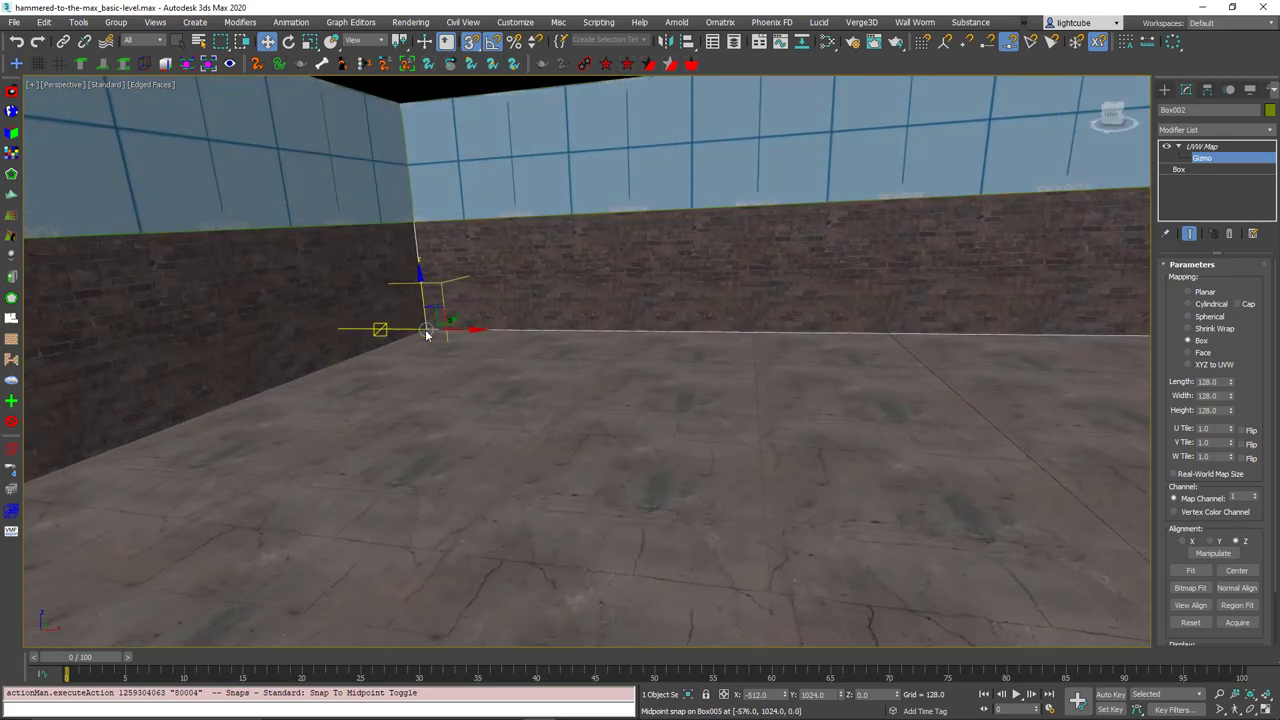
key("ctrl+z")
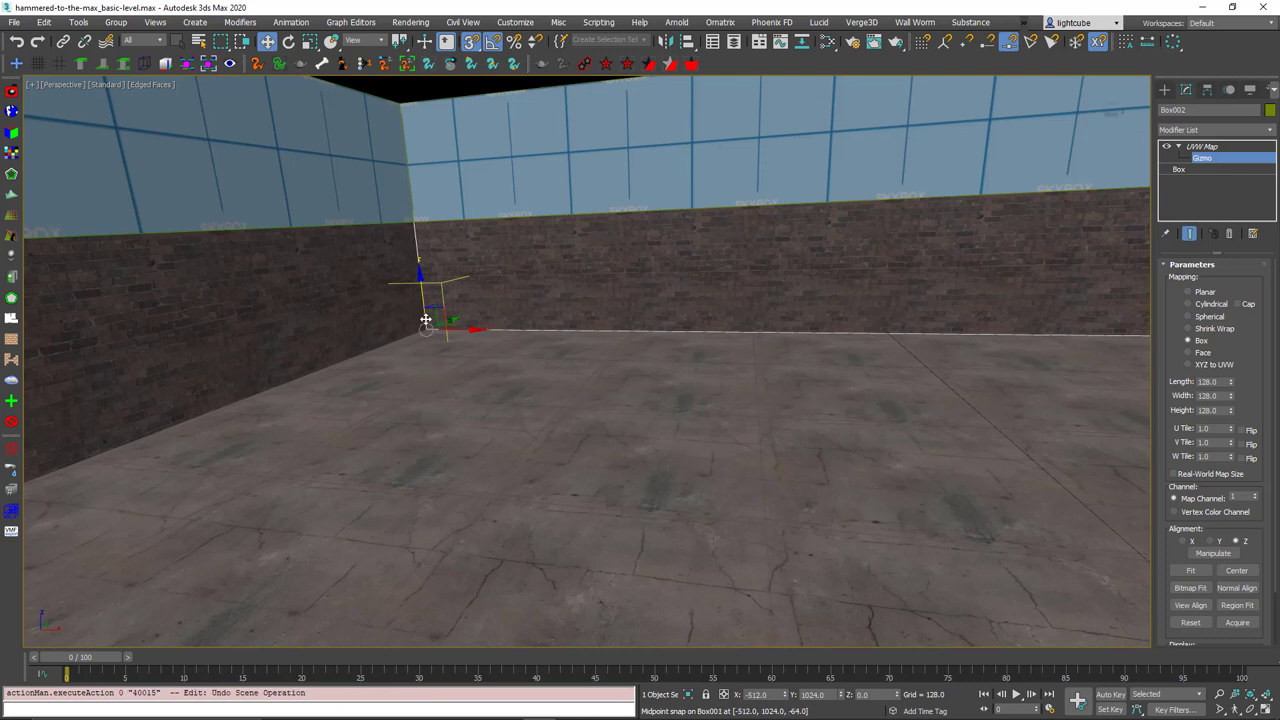
mouse_move(425, 319)
left_mouse_down()
mouse_move(374, 274)
mouse_move(323, 281)
left_mouse_up()
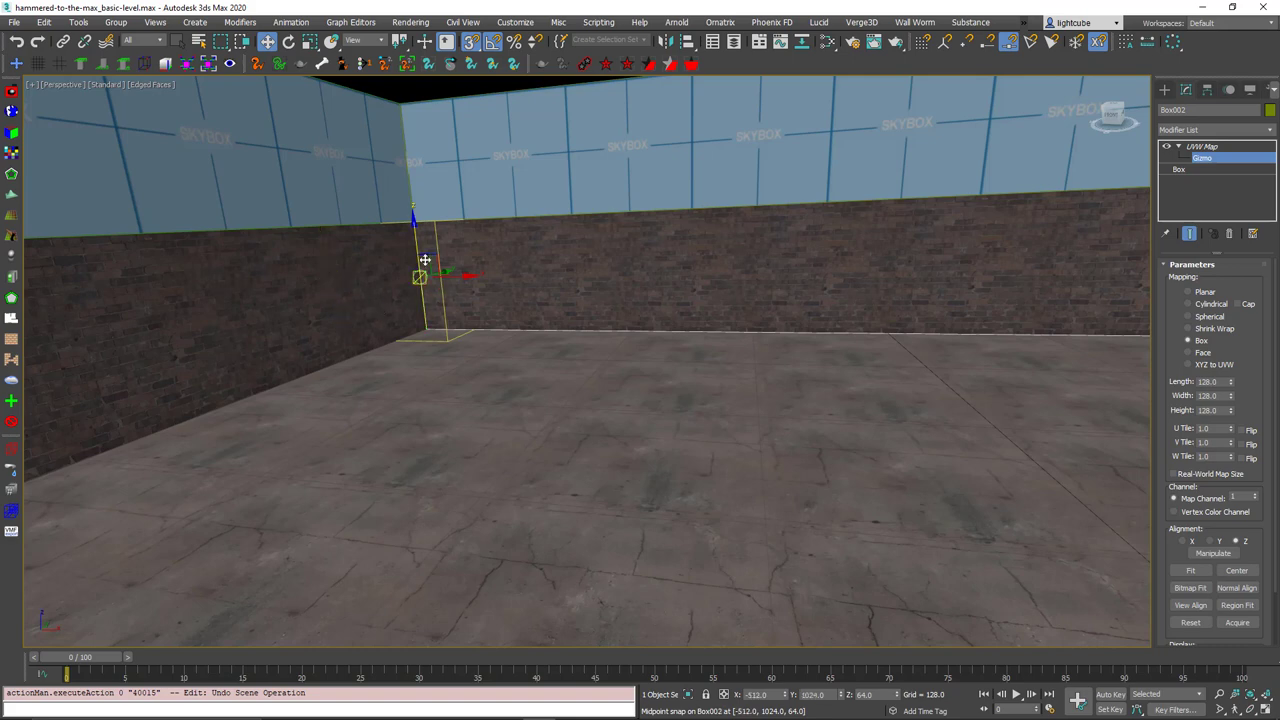
Turn off the edged faces display in the perspective view and leave the UVW Map Gizmo level
scroll(424, 305, "up", 2)
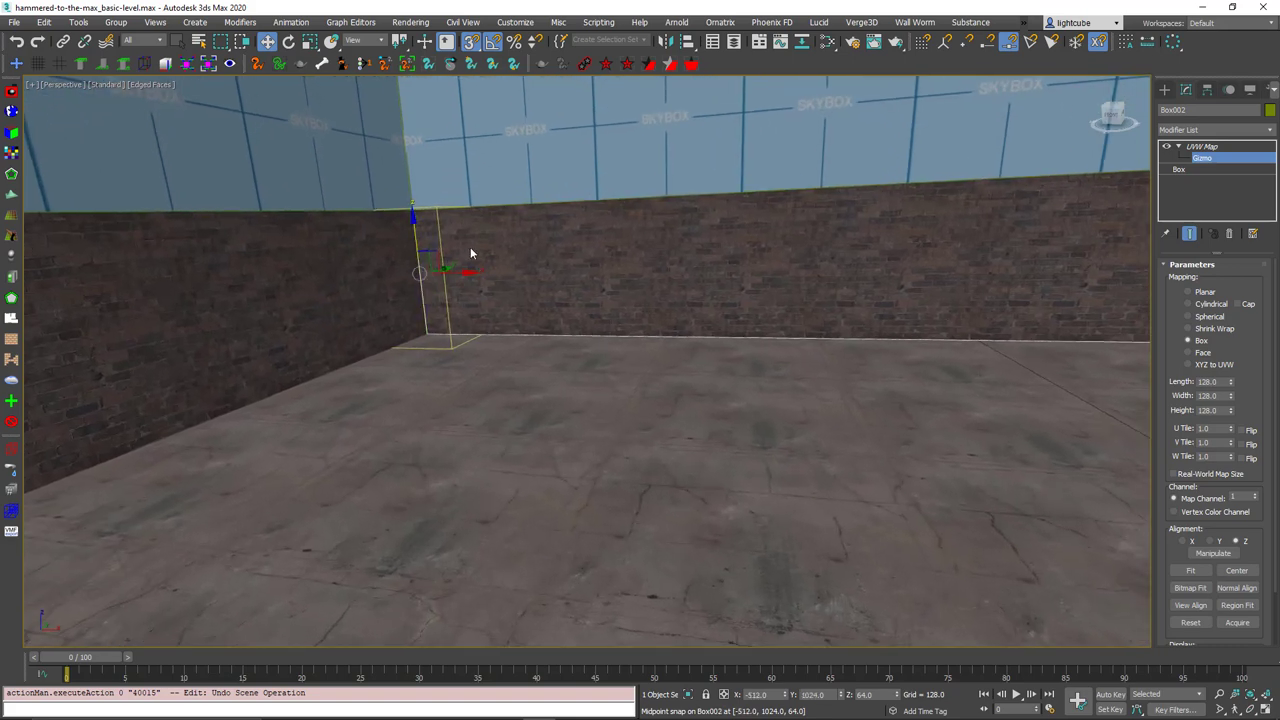
middle_click_drag(470, 249, 446, 350)
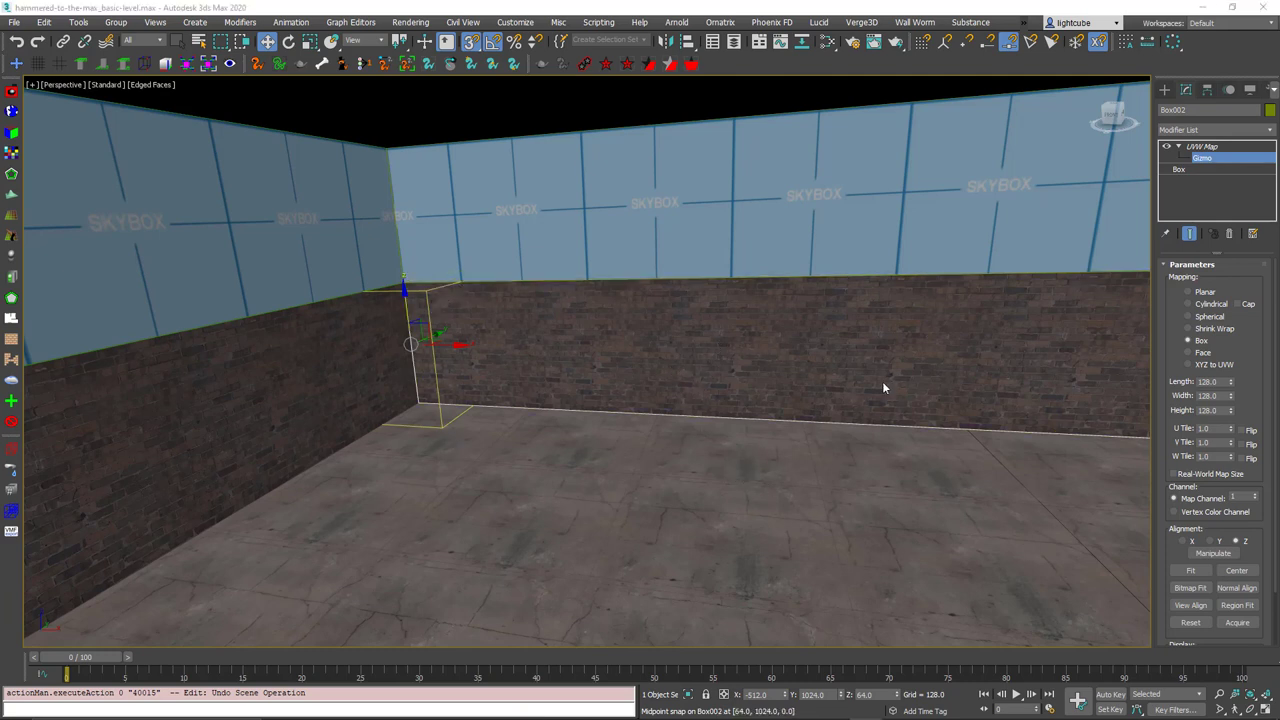
scroll(862, 397, "down", 2)
middle_click_drag(888, 420, 832, 389)
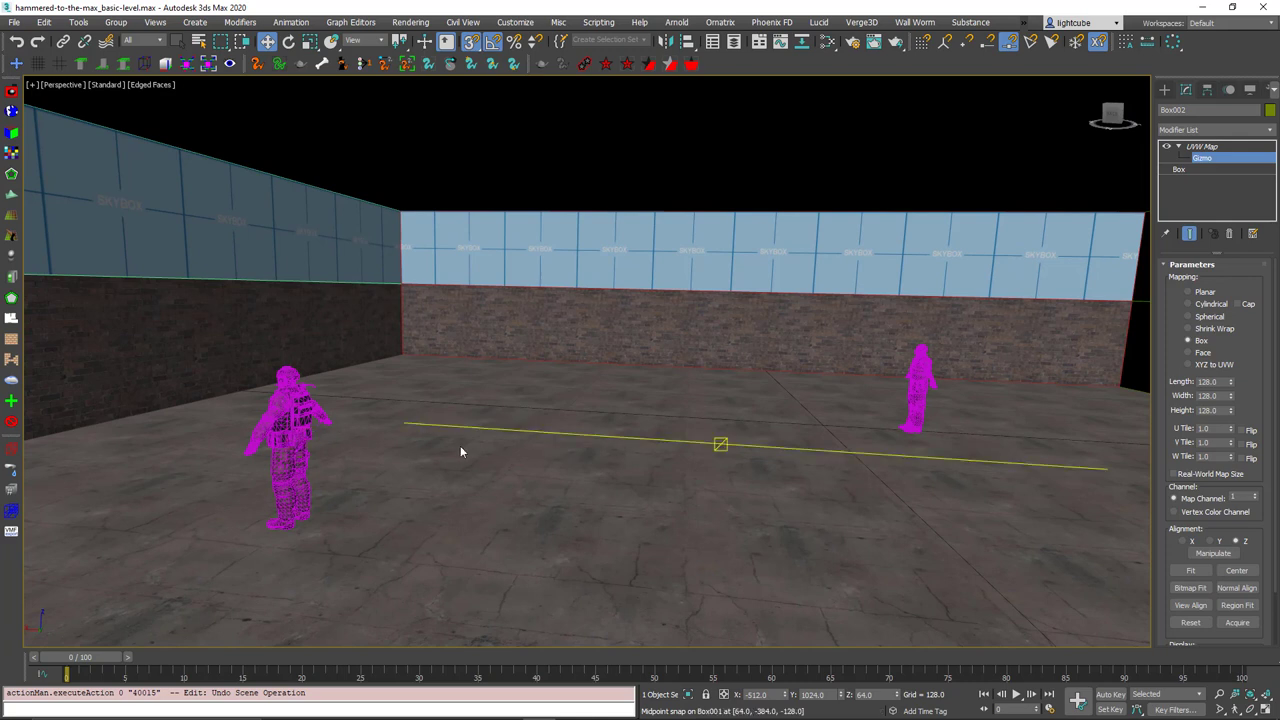
key("F4")
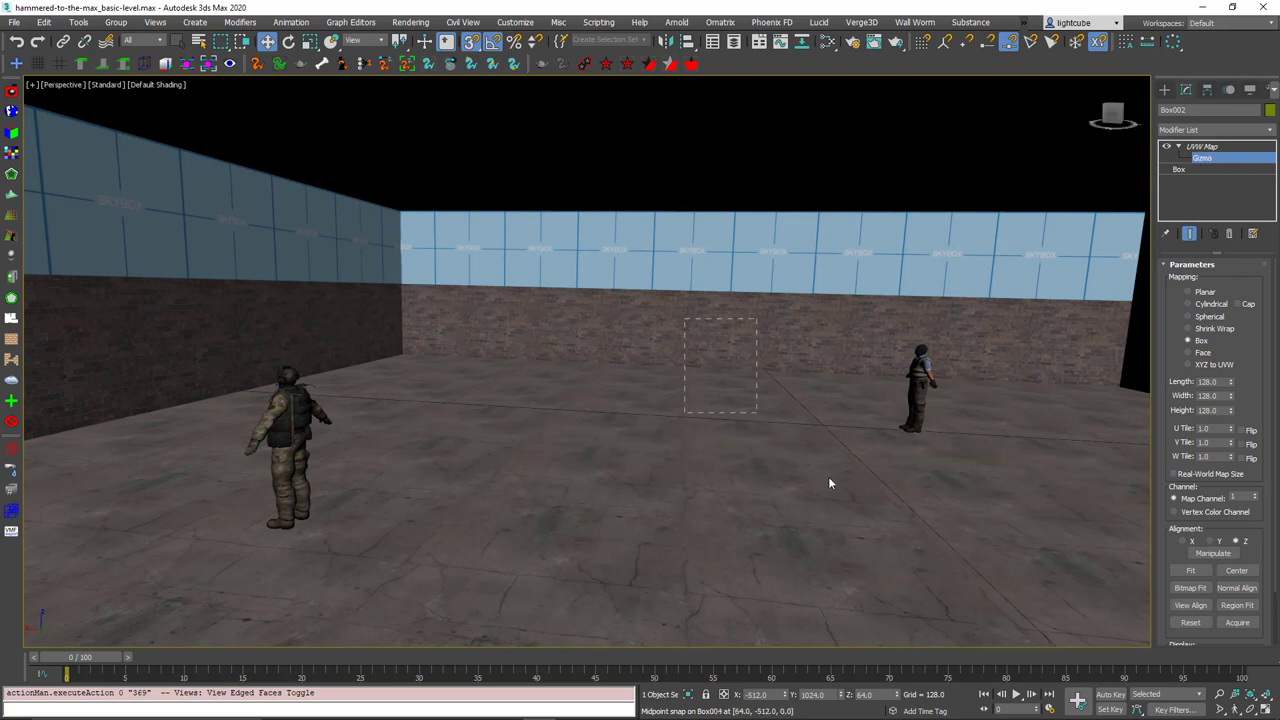
left_click(1205, 160)
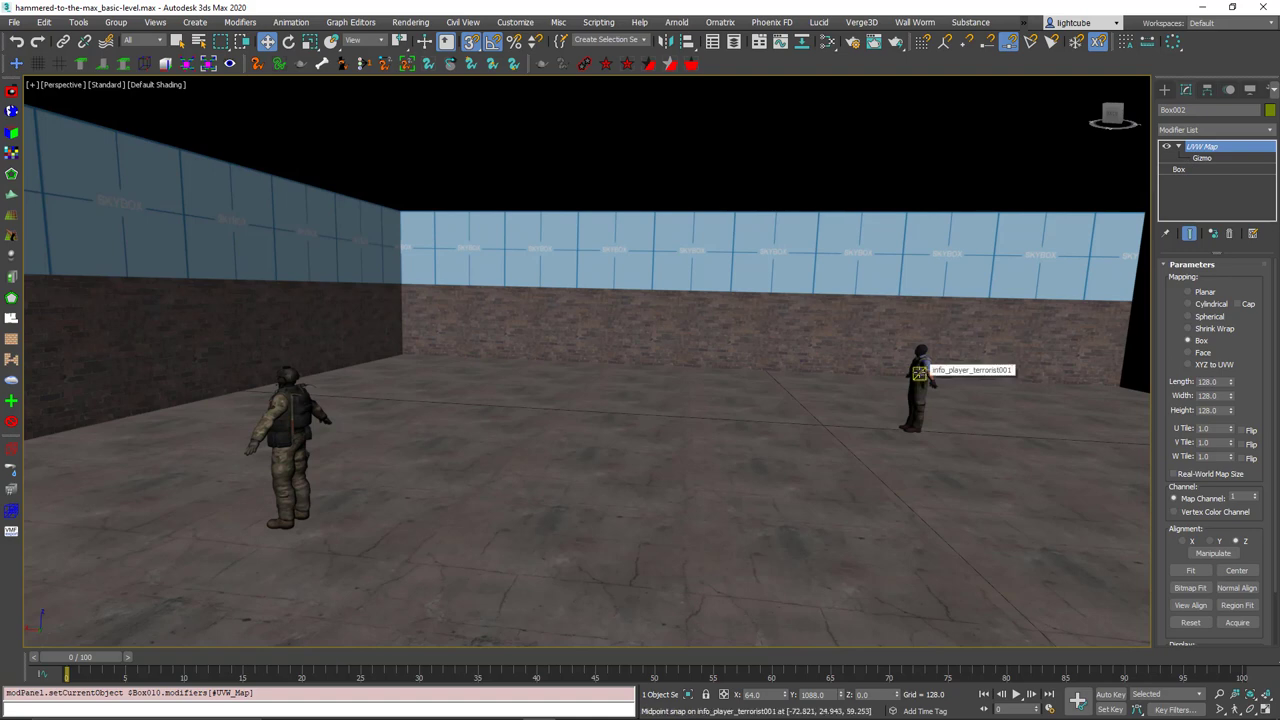
Try moving the terrorist player start across the floor with midpoint snapping active, and undo the move
left_click(918, 373)
mouse_move(910, 382)
middle_mouse_down("alt")
mouse_move(879, 391)
mouse_move(892, 390)
middle_mouse_up("alt")
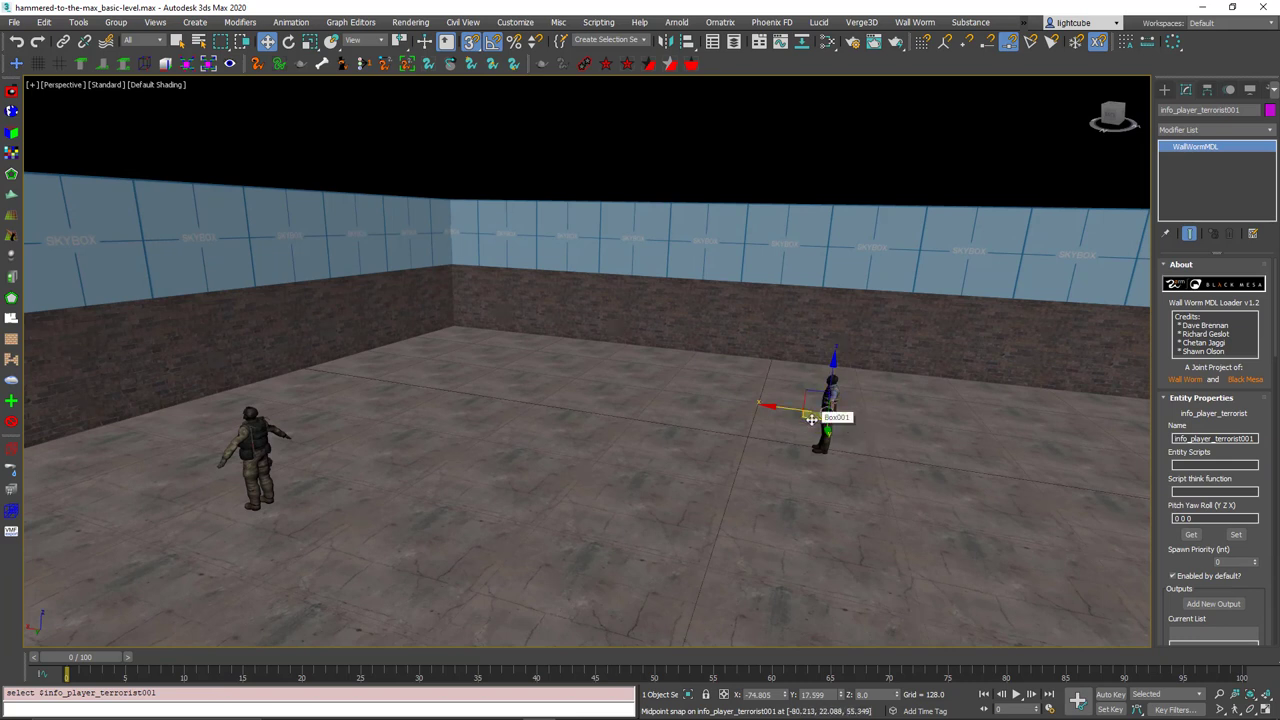
left_click_drag(822, 418, 764, 434)
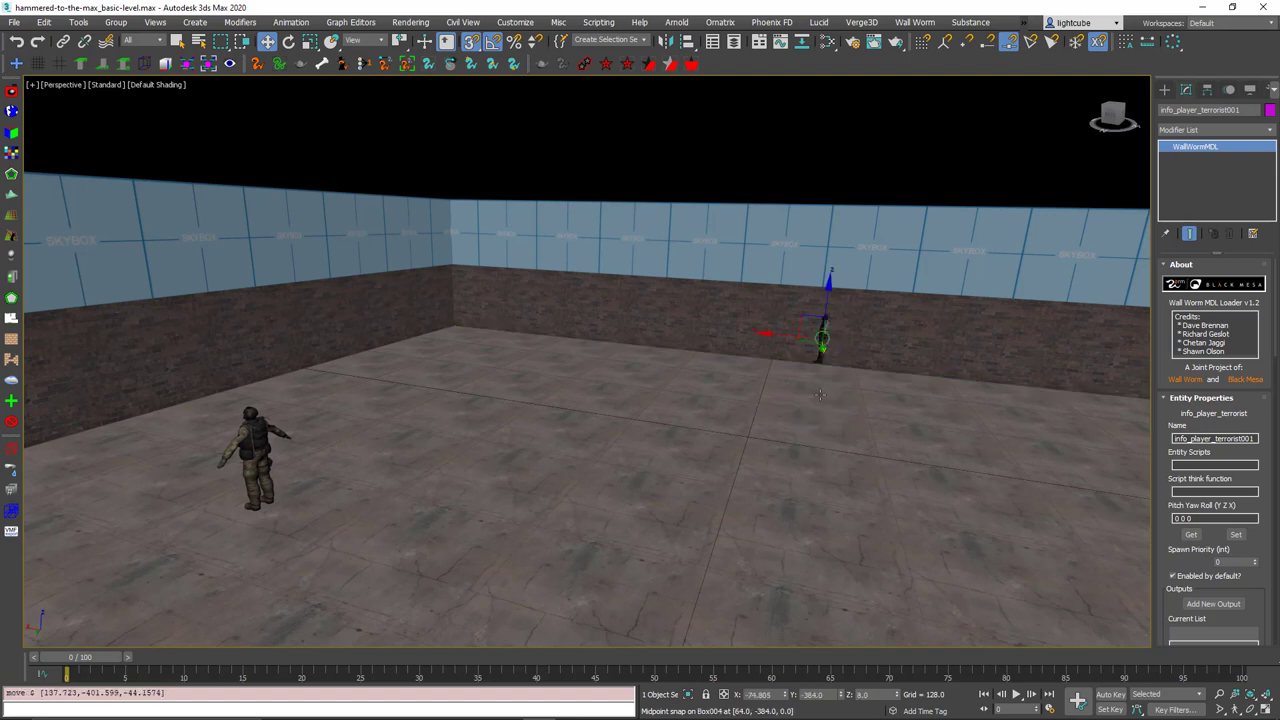
key("ctrl+z")
middle_click_drag(571, 366, 615, 372, "alt")
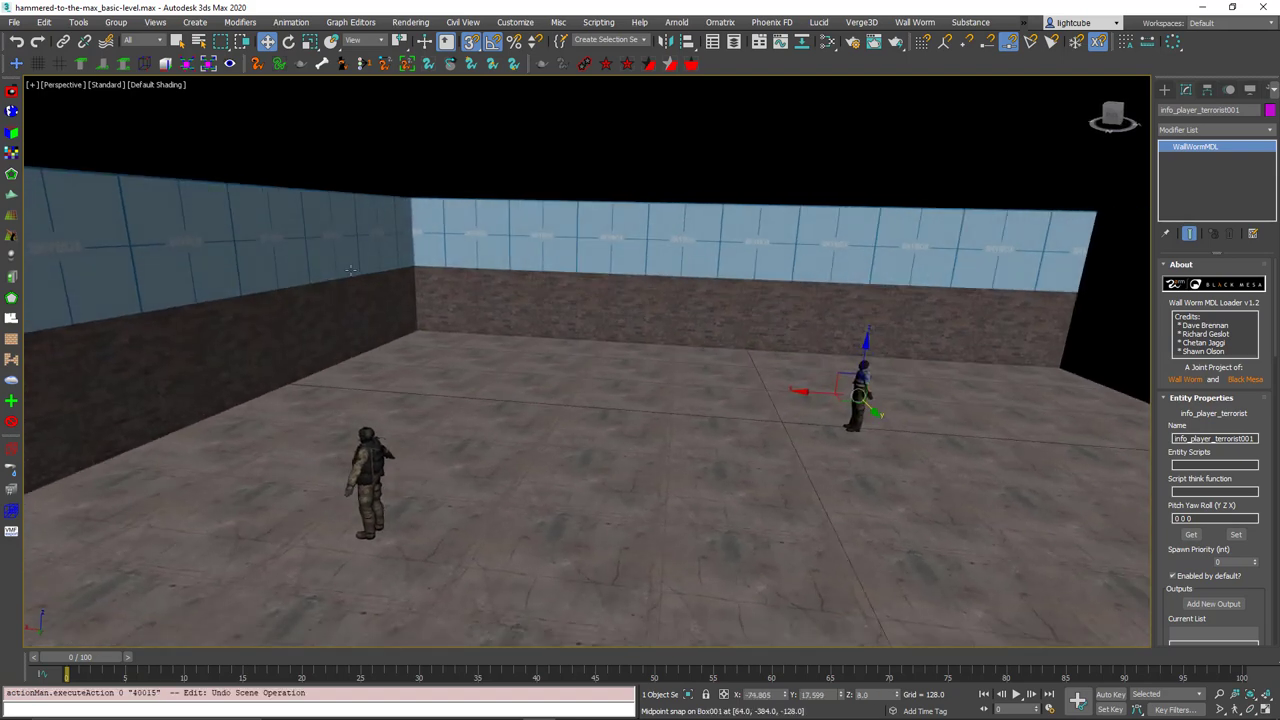
Select the two player starts in turn with the Select tool, ending on the counter-terrorist one, and return to the Move tool
left_click(177, 42)
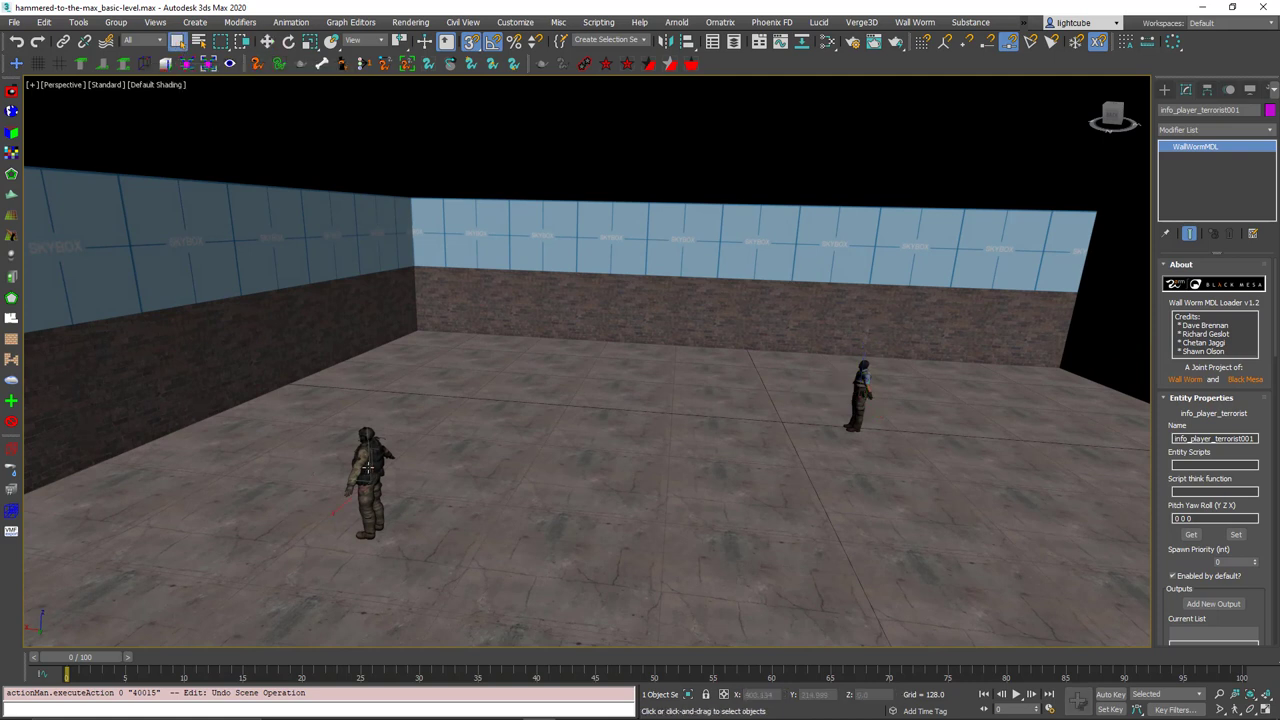
left_click(368, 467)
left_click(864, 392)
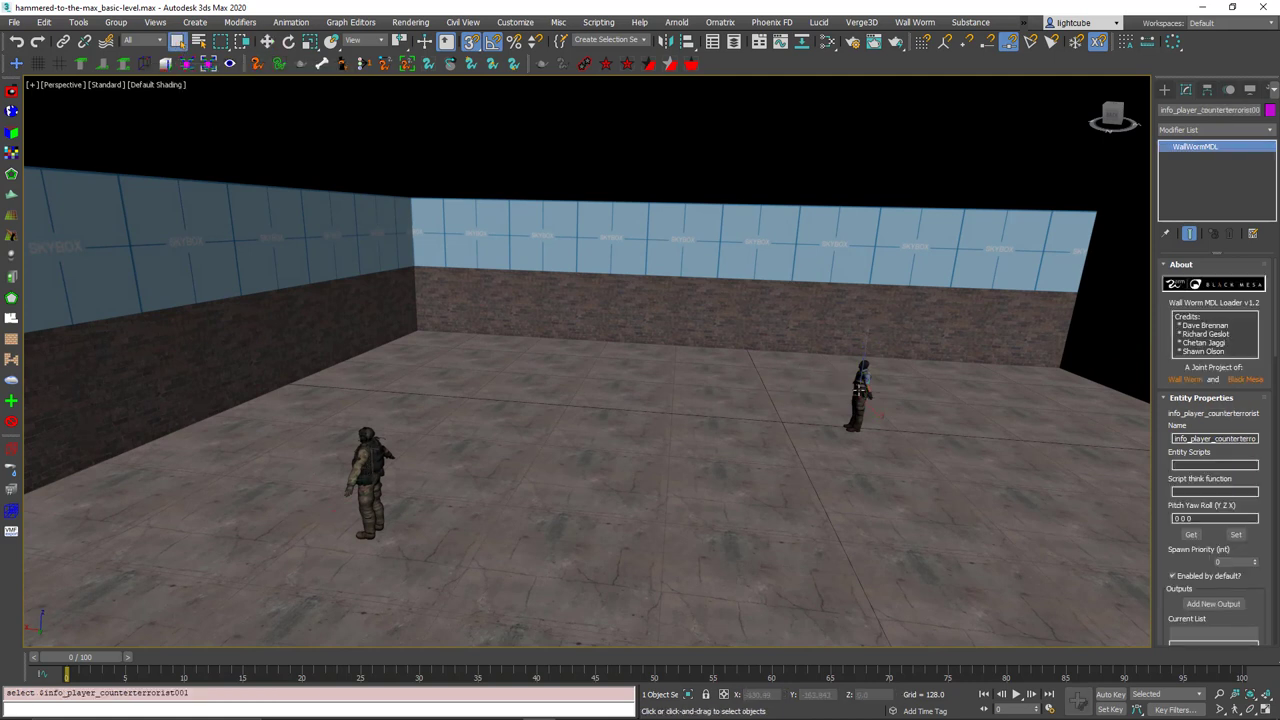
left_click(368, 462)
left_click(268, 43)
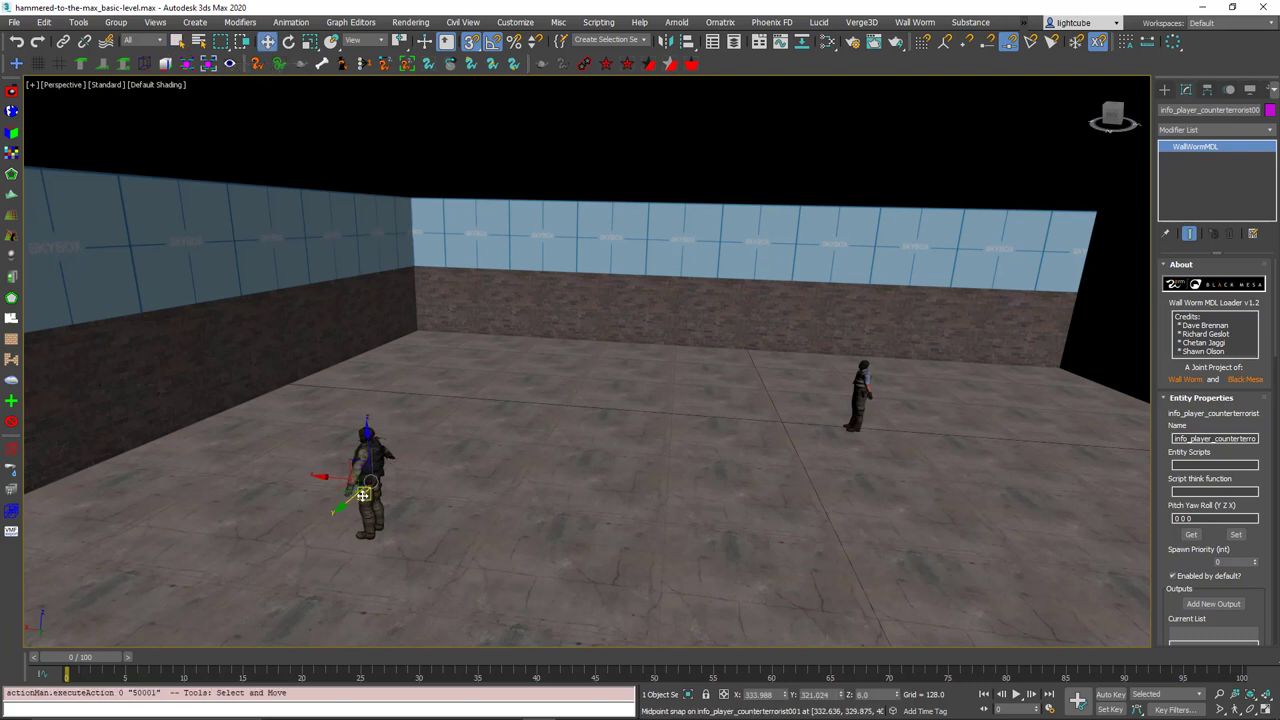
Select the terrorist player start, try again to move it while it snaps to midpoints, and undo that
left_click(857, 390)
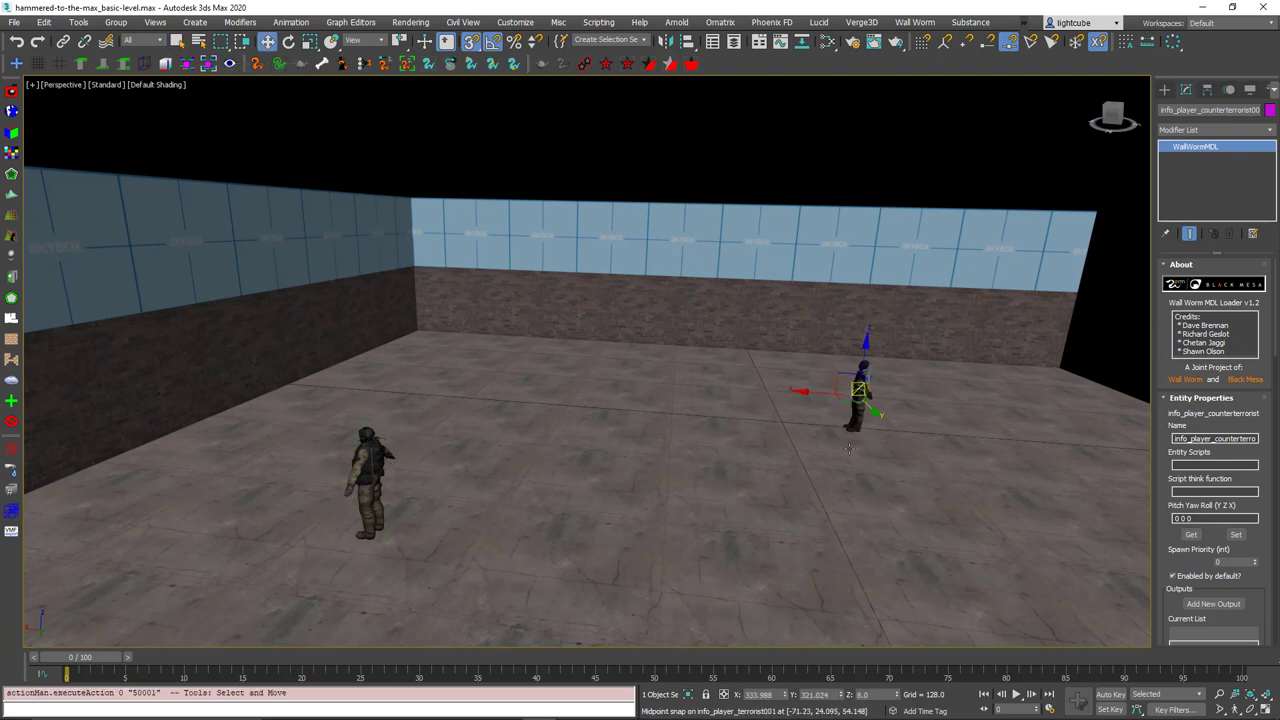
left_click_drag(845, 398, 822, 423)
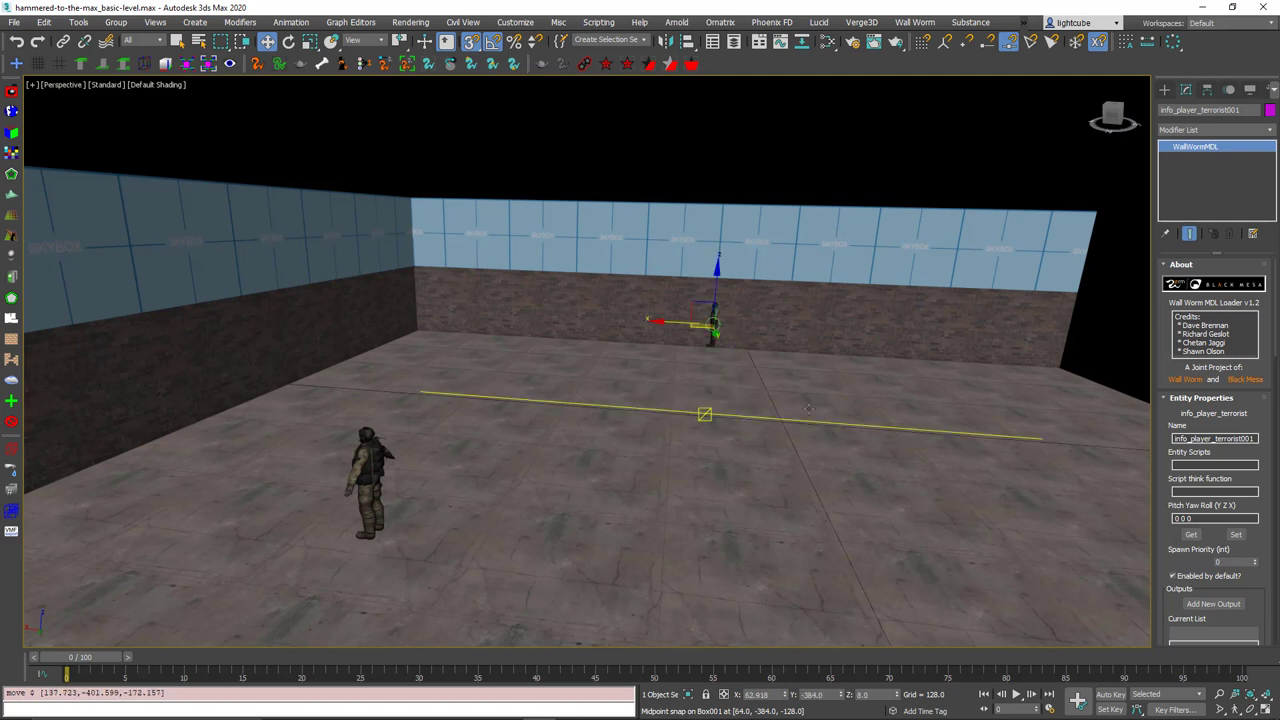
key("ctrl+z")
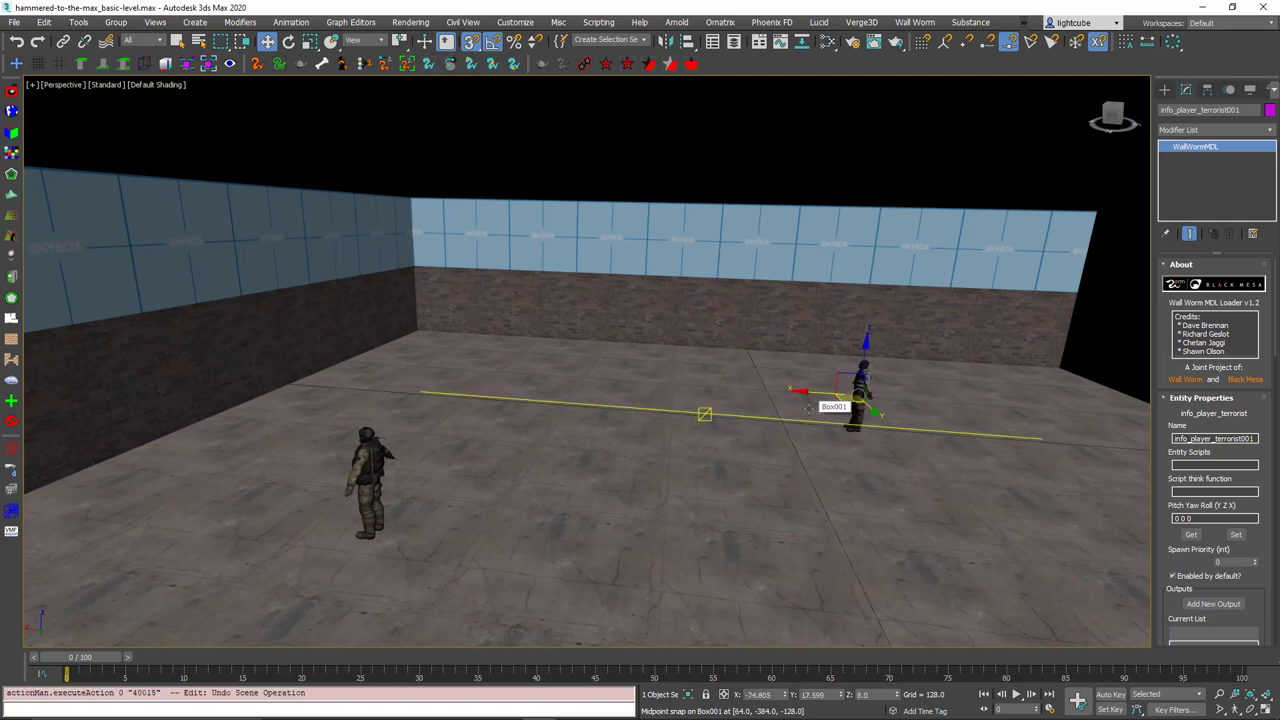
Turn off midpoint snapping and move the terrorist player start freely across the floor to about X 57, Y 56
left_click(1010, 42)
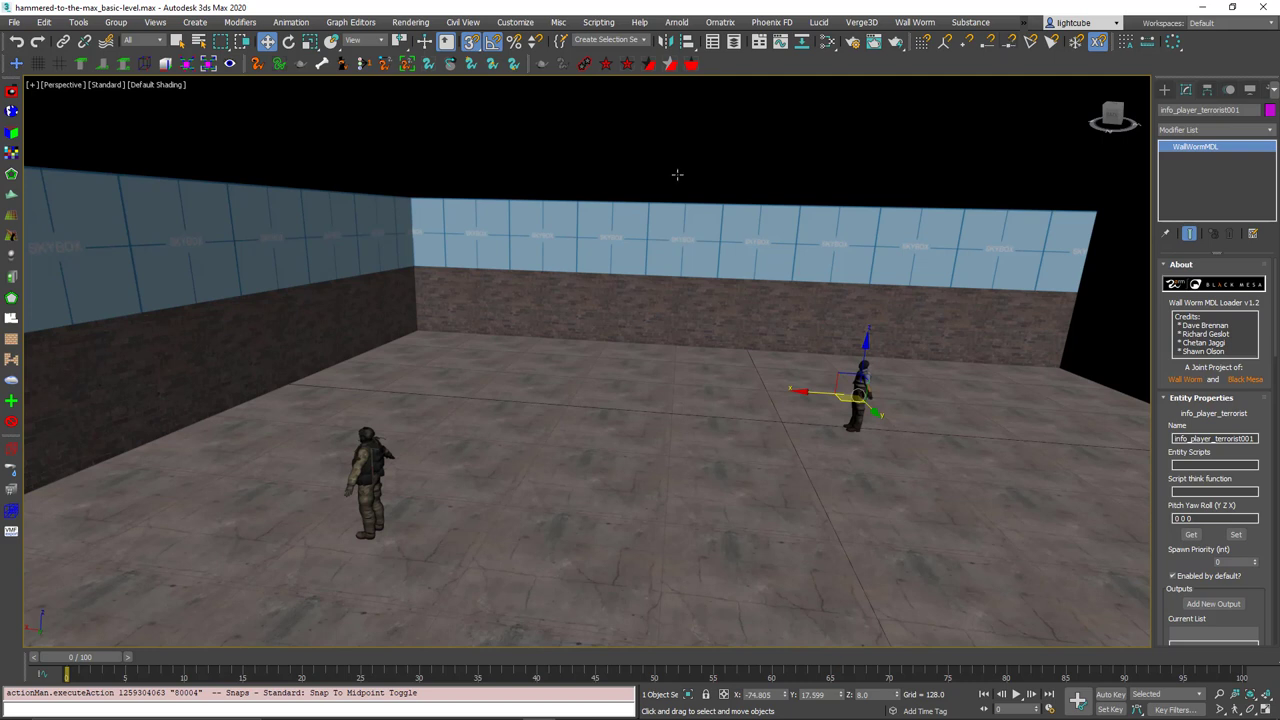
left_click_drag(845, 401, 720, 420)
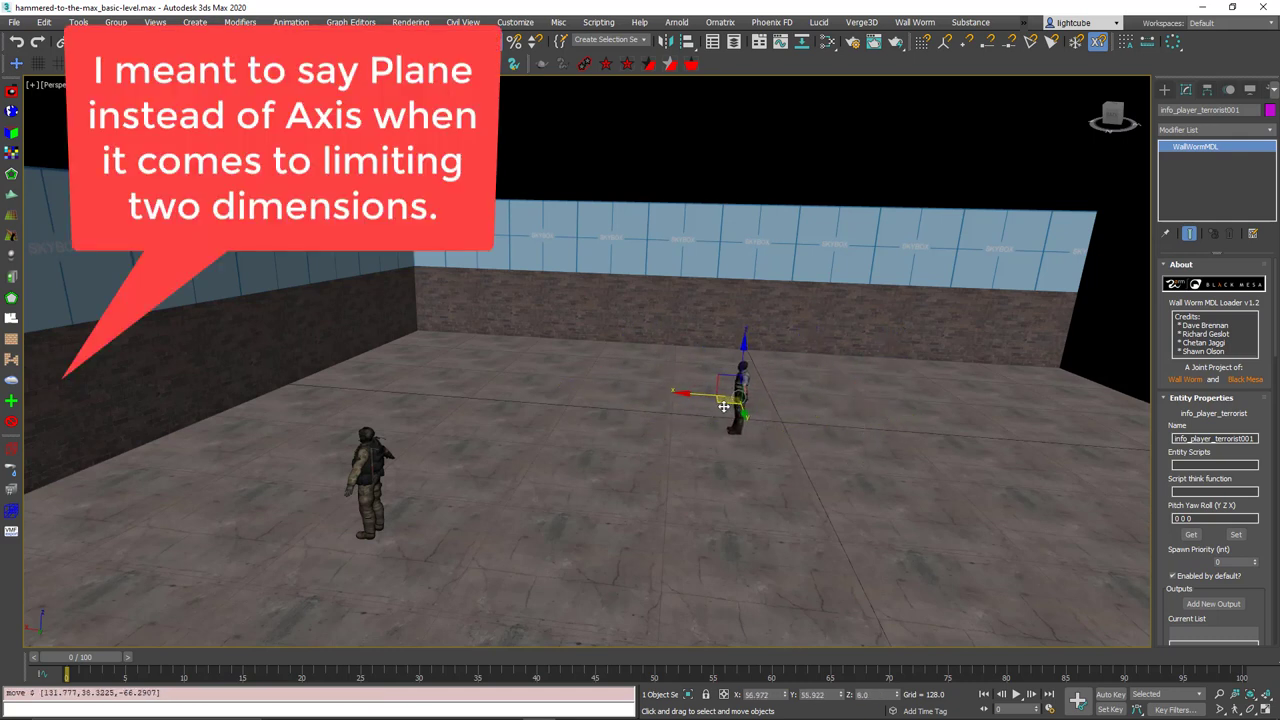
scroll(723, 405, "up", 5)
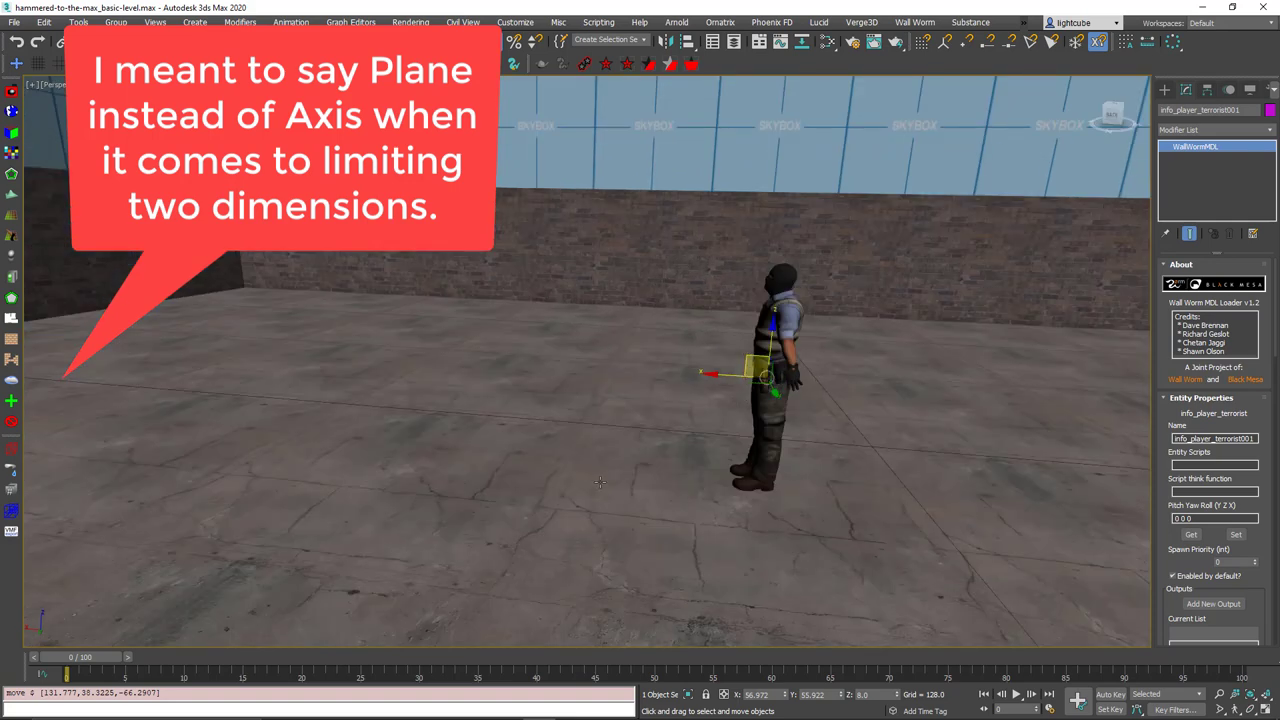
scroll(599, 481, "down", 2)
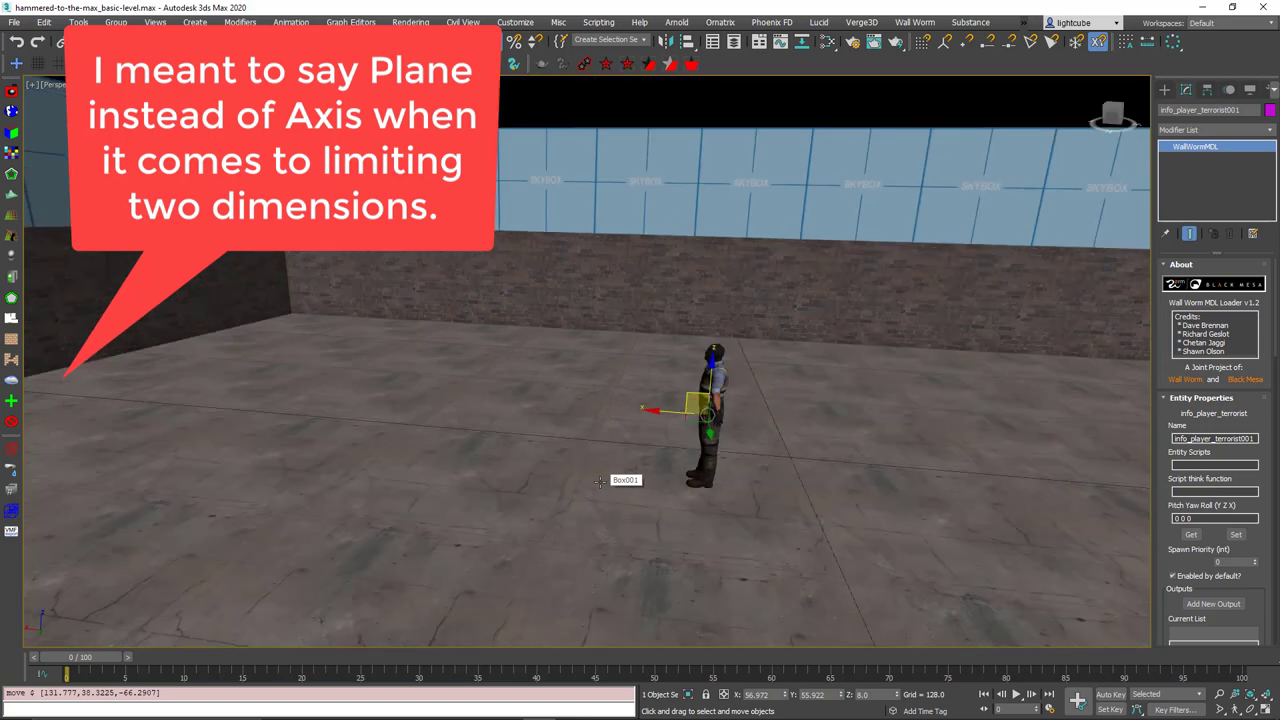
Try moving the terrorist player start in different planes, undoing those moves, and shift it along the Y axis only
left_click_drag(688, 397, 804, 398)
key("ctrl+z")
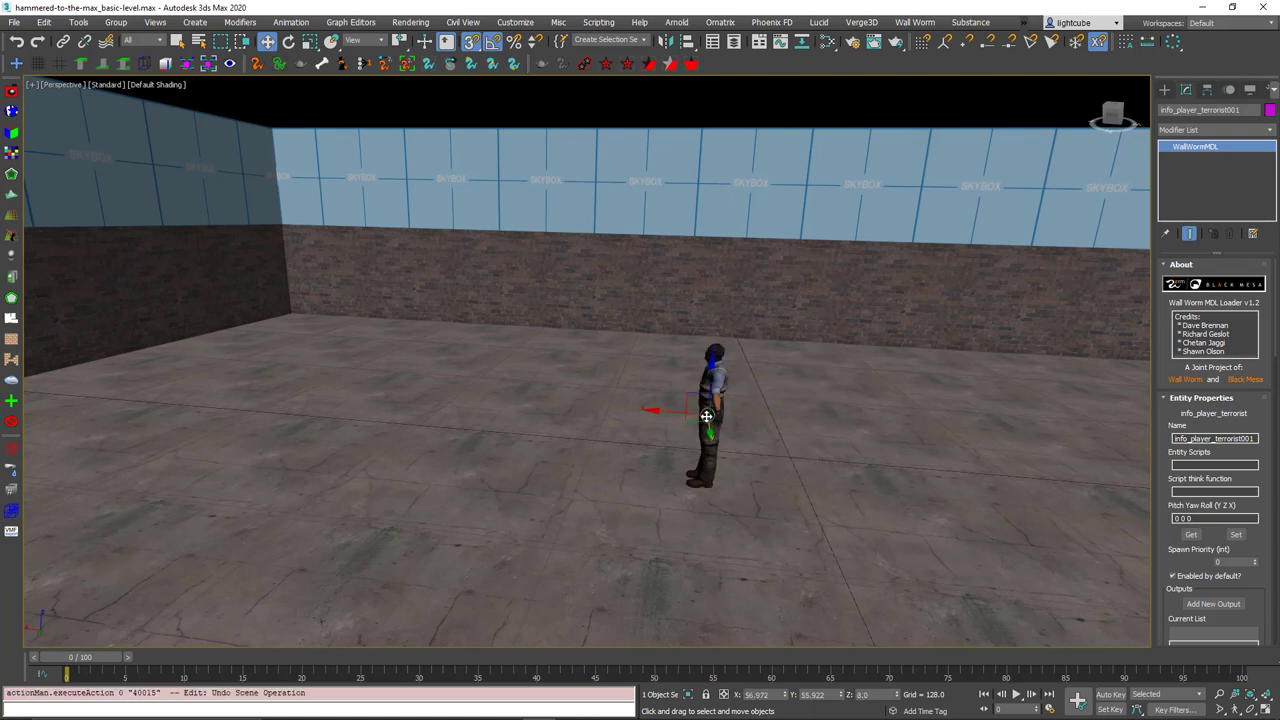
left_click_drag(700, 412, 847, 404)
key("ctrl+z")
left_click_drag(709, 424, 553, 390)
left_click_drag(766, 351, 789, 400)
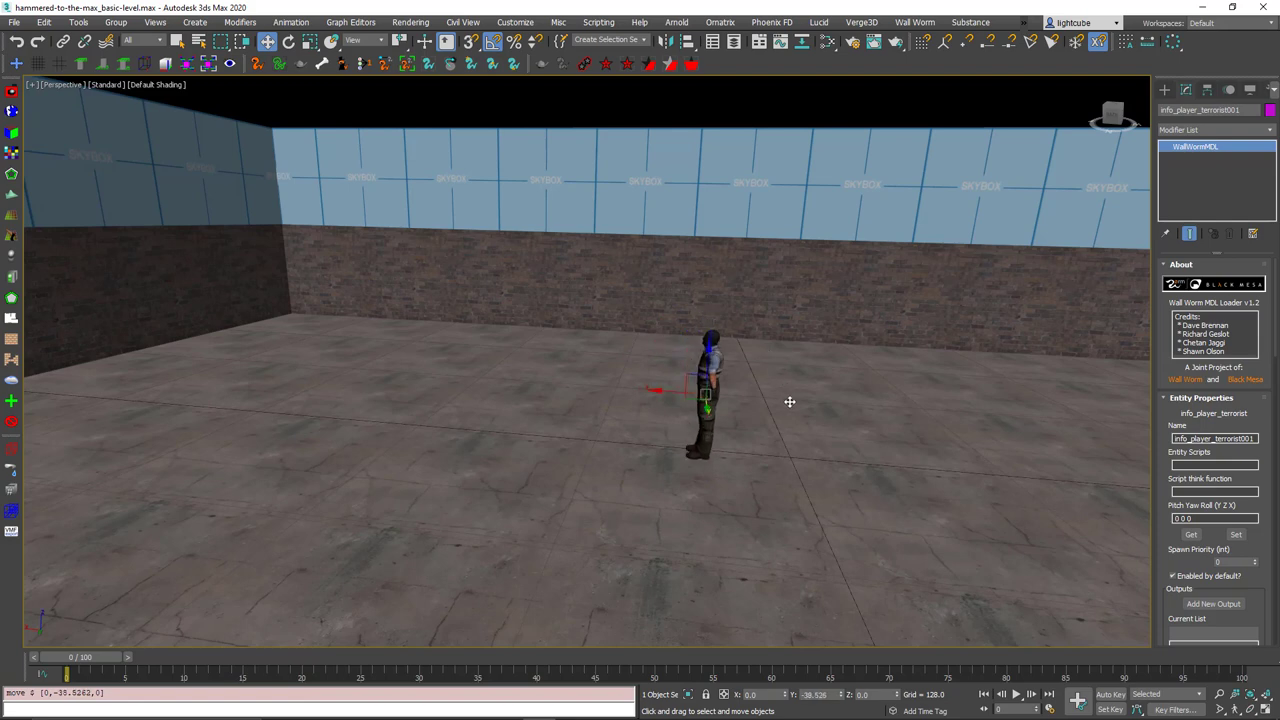
Move the terrorist player start in the XY plane to a far corner of the room, about X -365, Y -229
scroll(737, 414, "down", 3)
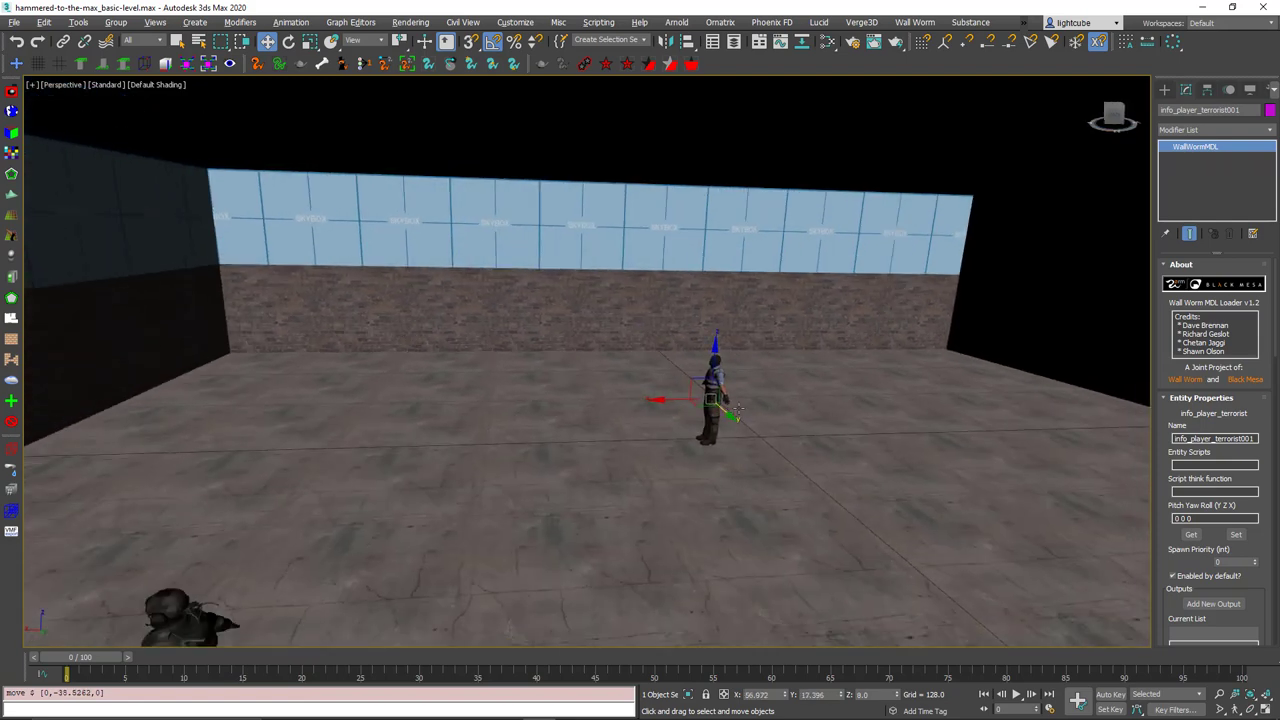
key("F10")
left_click_drag(701, 404, 938, 342)
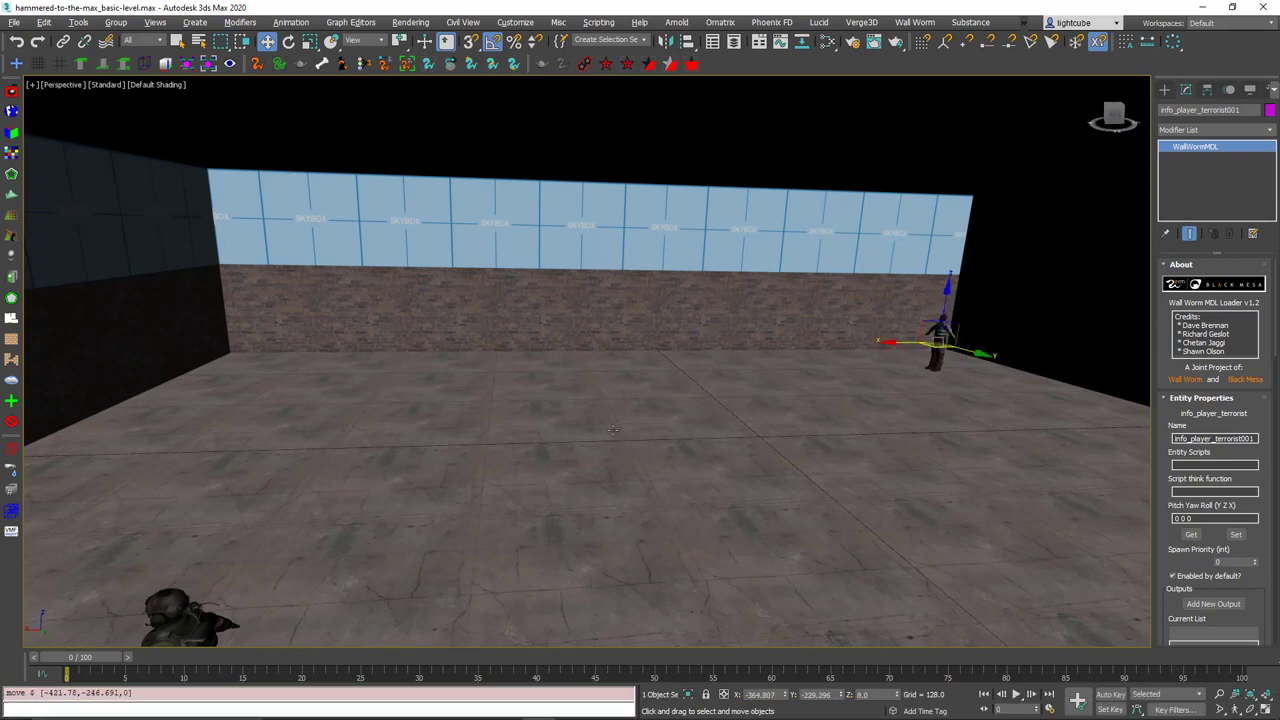
Move the counter-terrorist player start in the XY plane to the opposite corner of the level, about X 544, Y 967
middle_click_drag(613, 430, 583, 434, "alt")
scroll(374, 443, "down", 2)
scroll(420, 442, "up", 1)
middle_click_drag(432, 442, 593, 345)
left_click(739, 337)
scroll(498, 361, "down", 3)
middle_click_drag(508, 372, 662, 327)
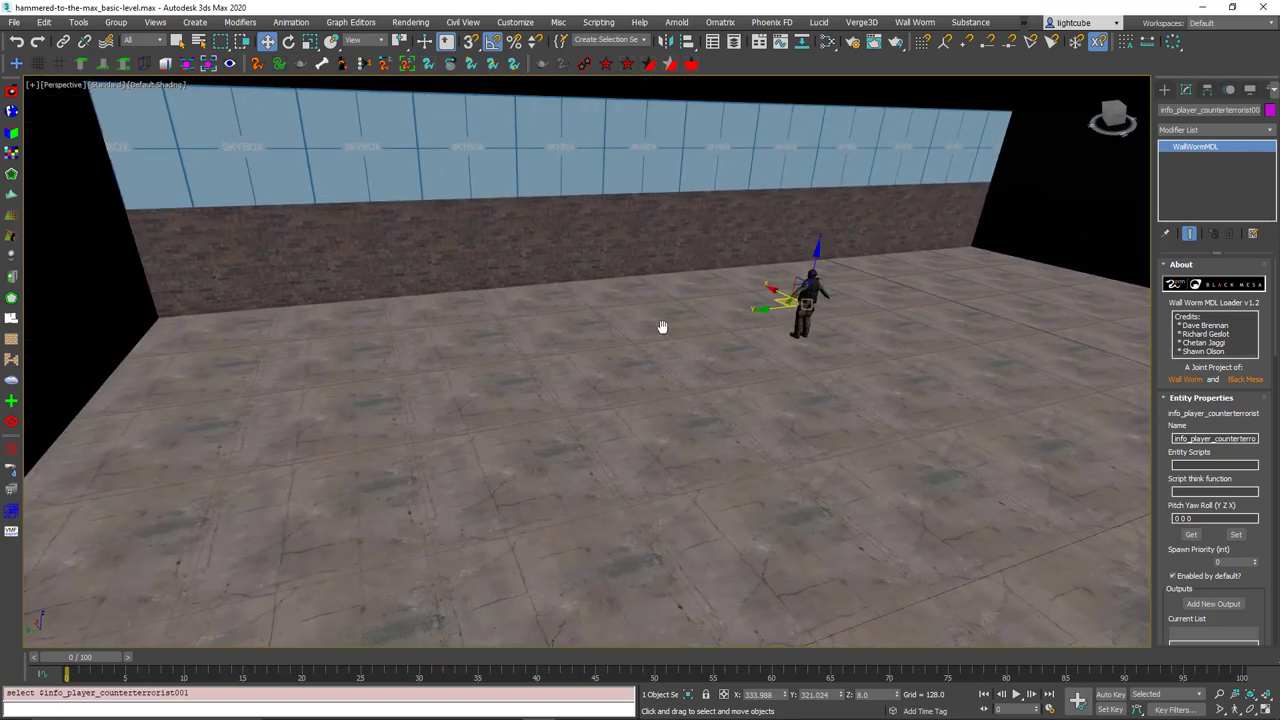
left_click_drag(786, 300, 157, 297)
scroll(188, 313, "down", 3)
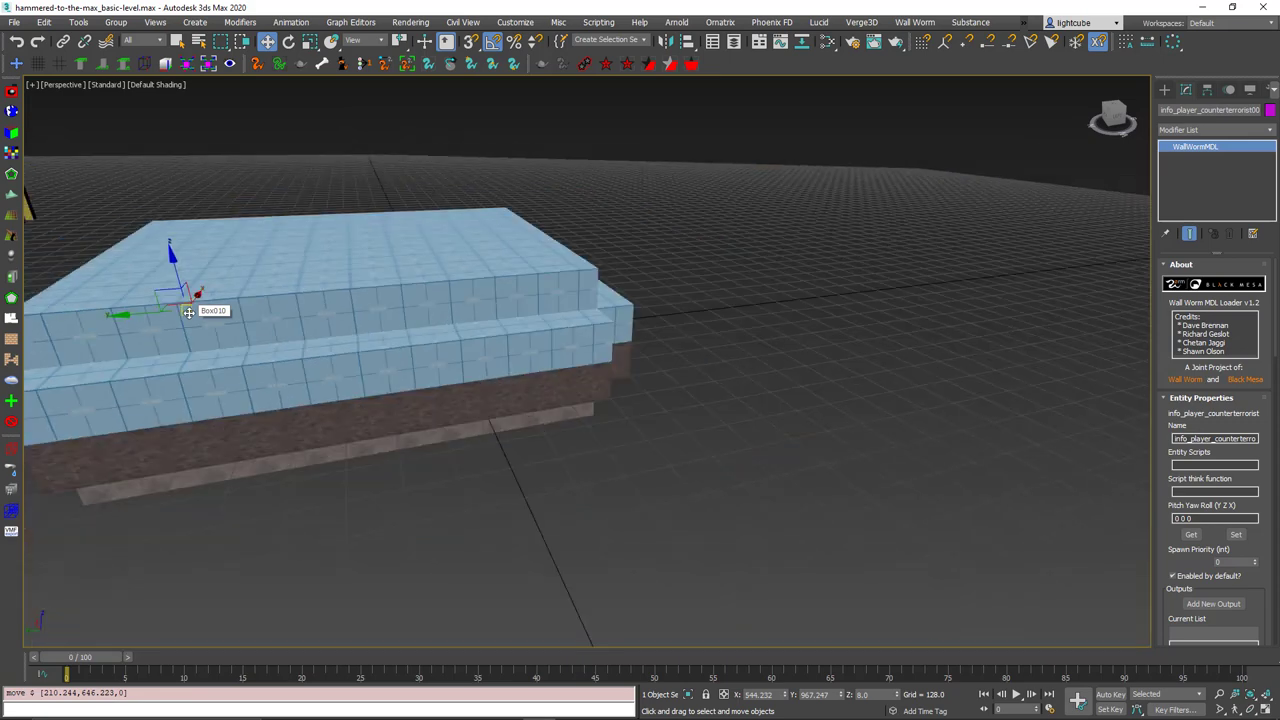
middle_click_drag(188, 313, 455, 328, "alt")
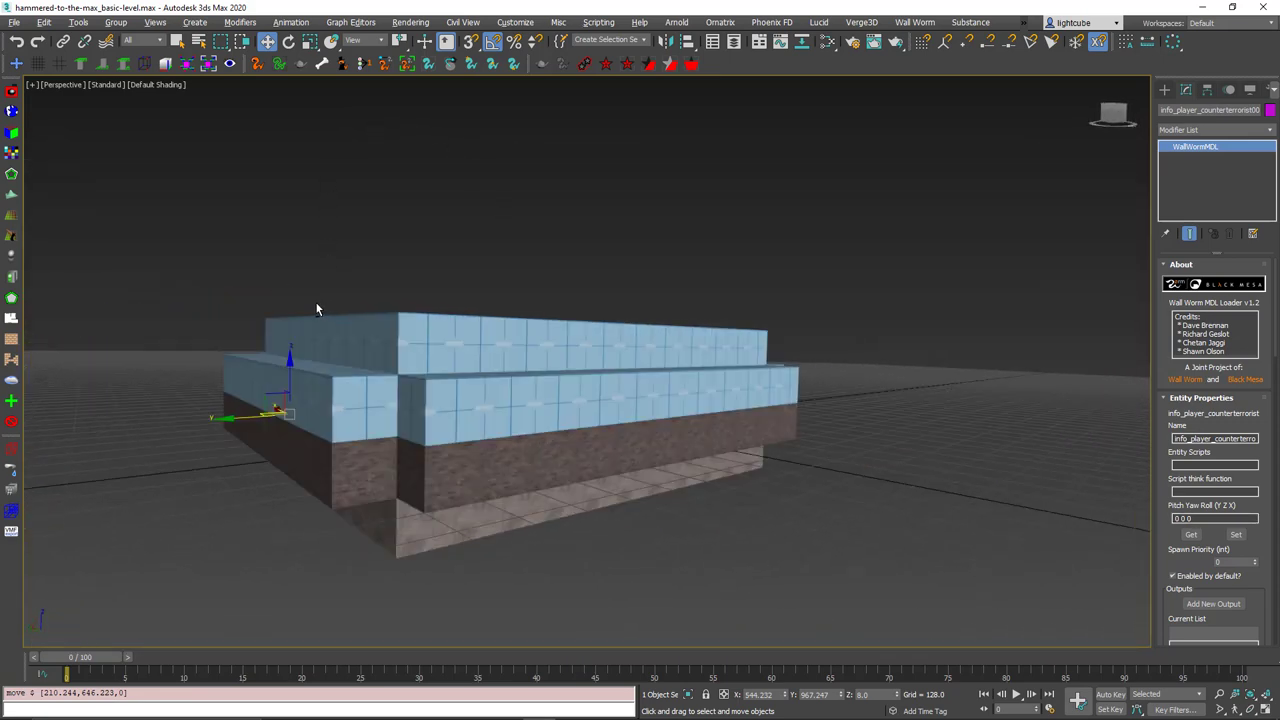
middle_click_drag(316, 309, 281, 289, "alt")
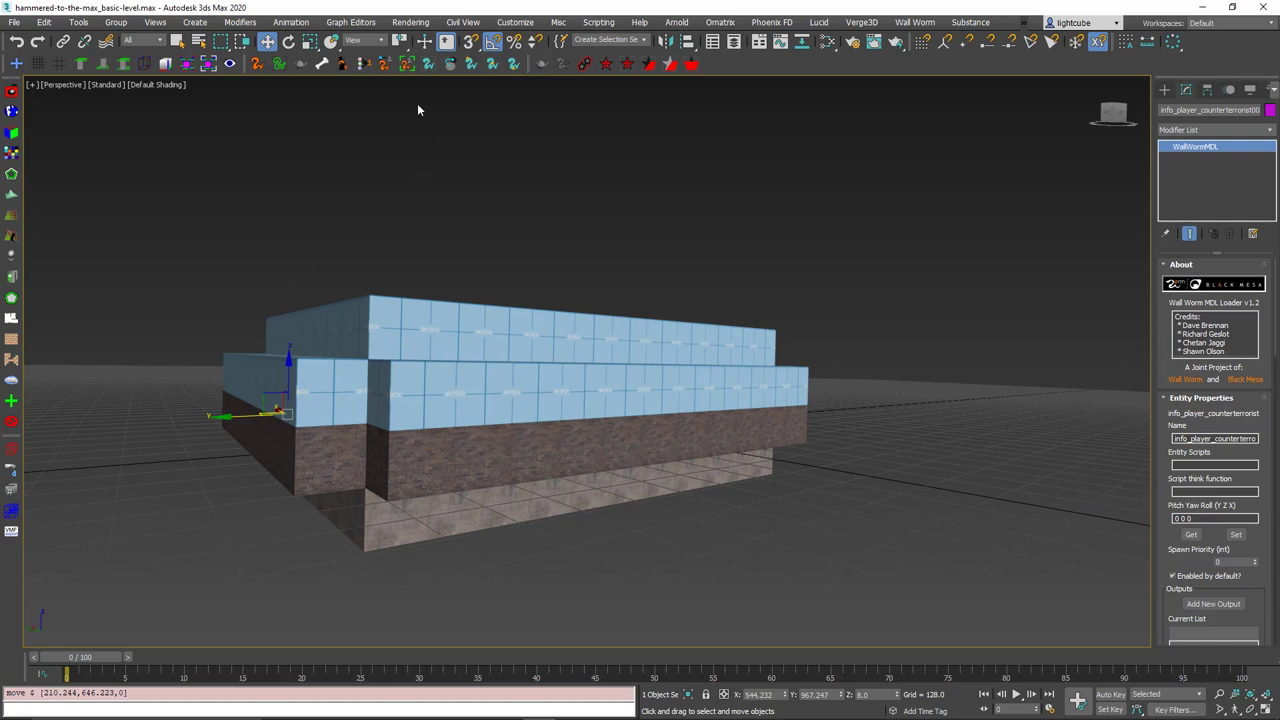
Hide the Sky visgroup so the interior of the level can be worked on
left_click(230, 65)
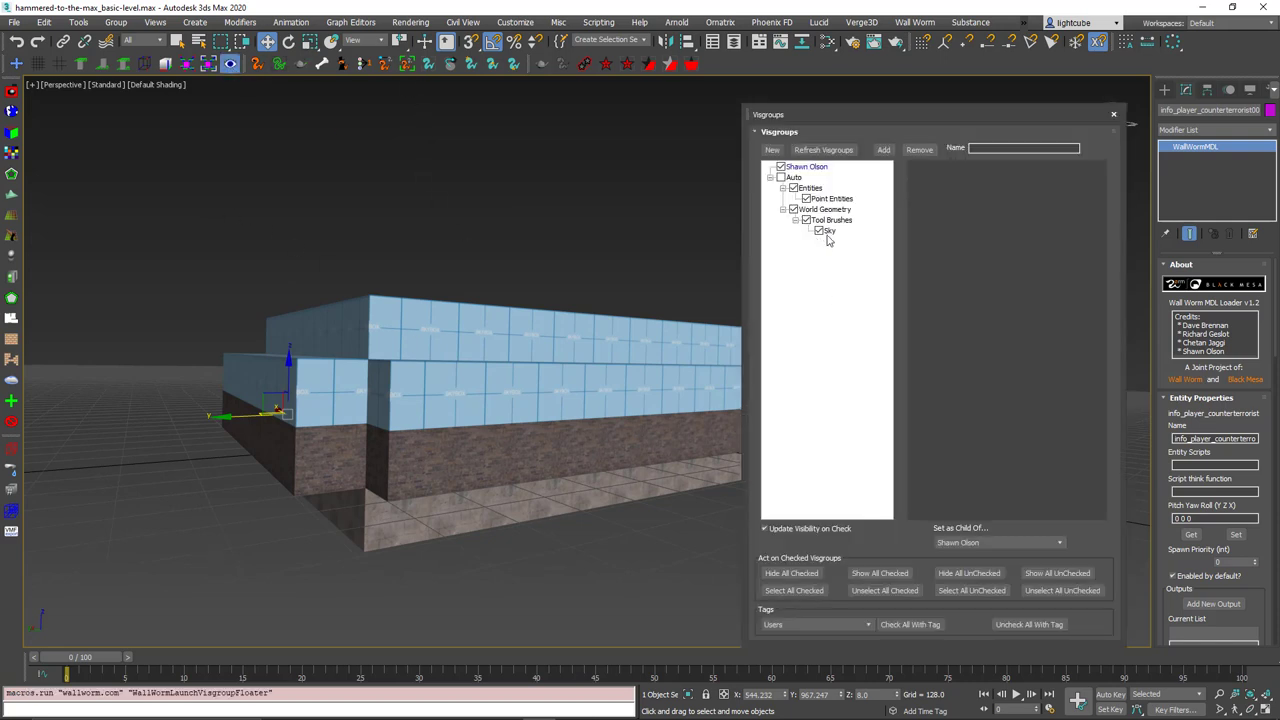
left_click(819, 231)
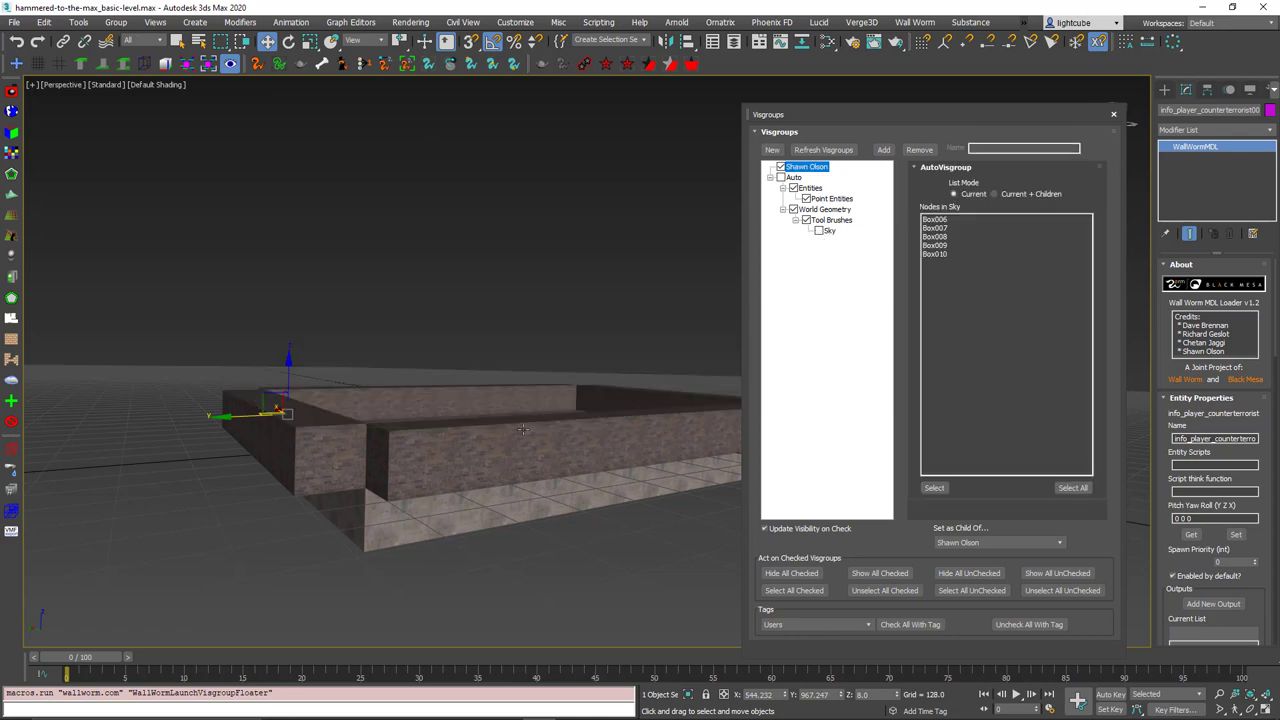
middle_click_drag(470, 422, 476, 428, "alt")
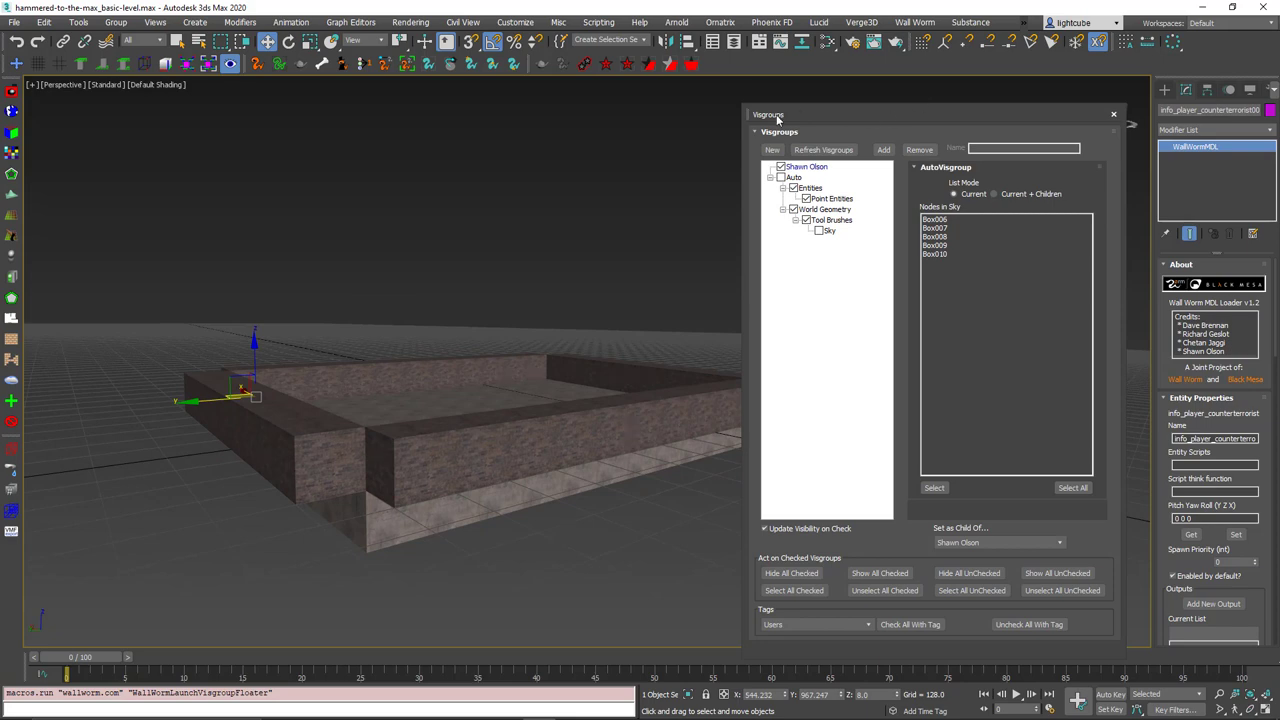
left_click_drag(790, 116, 1210, 180)
Rotate the counter-terrorist player start -120 degrees about the Z axis to face into the room
middle_click_drag(277, 378, 260, 418, "alt")
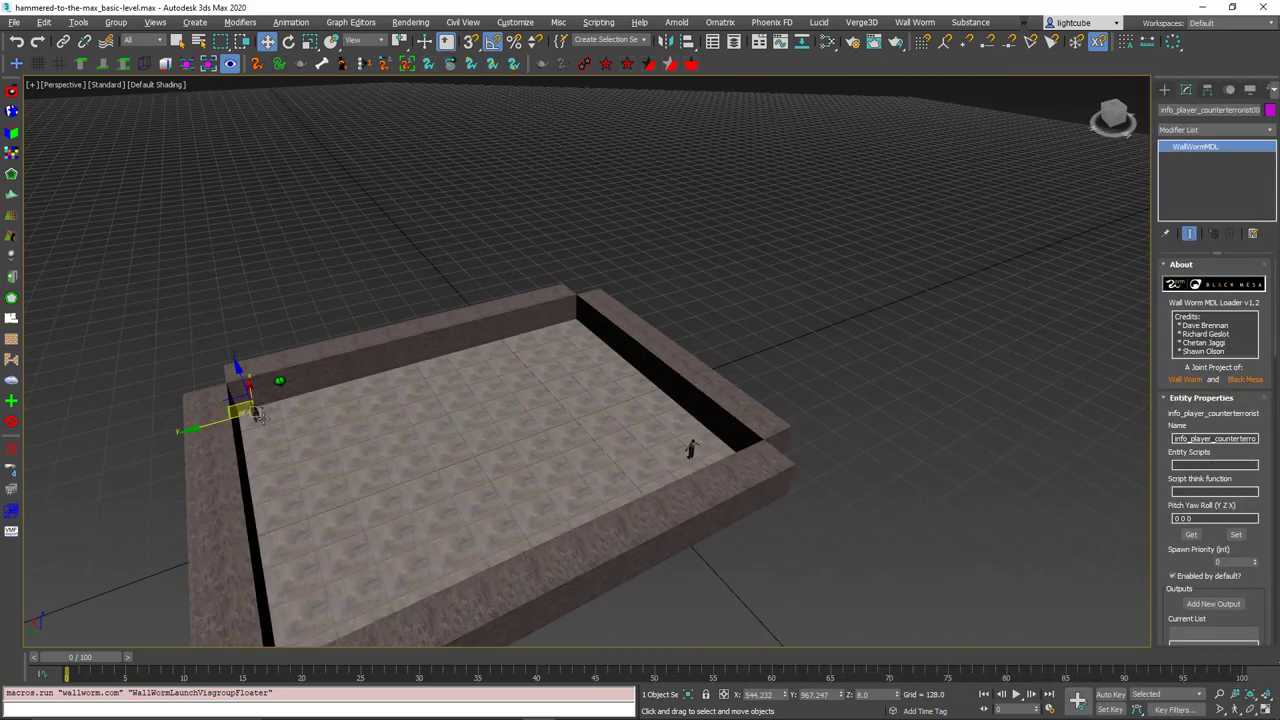
scroll(352, 438, "down", 3)
scroll(270, 445, "up", 5)
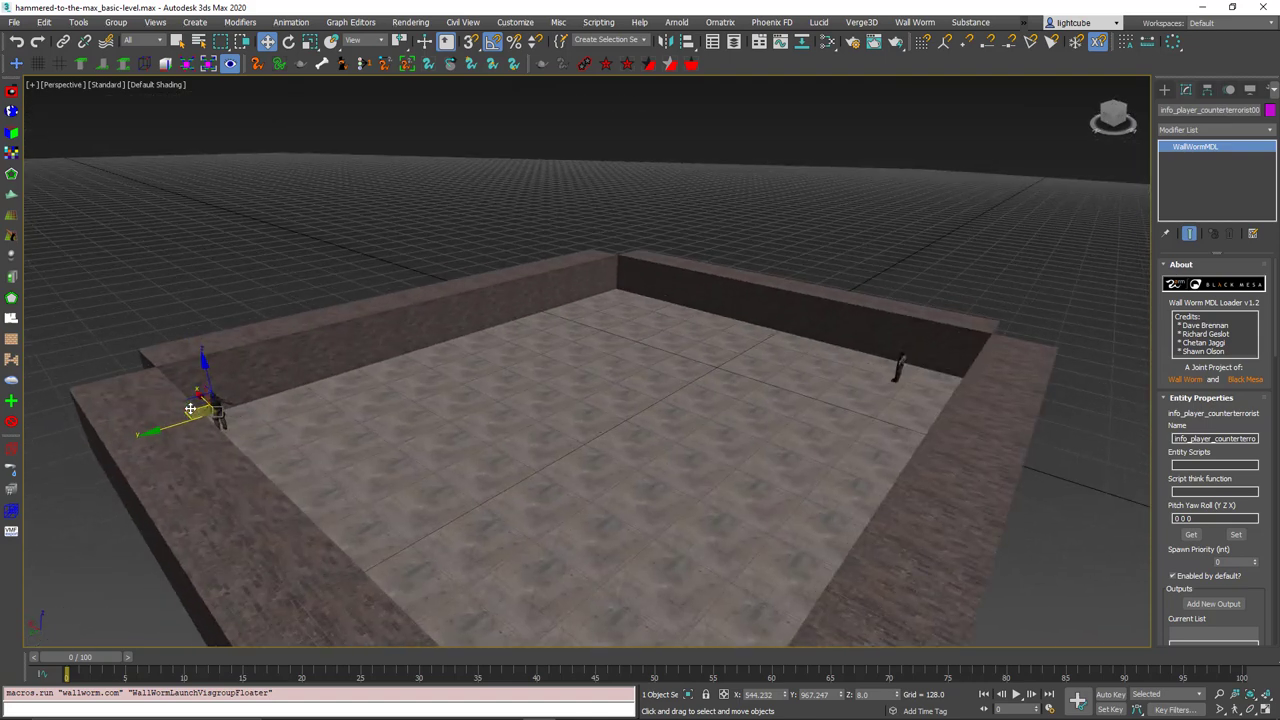
middle_click_drag(209, 409, 214, 420, "alt")
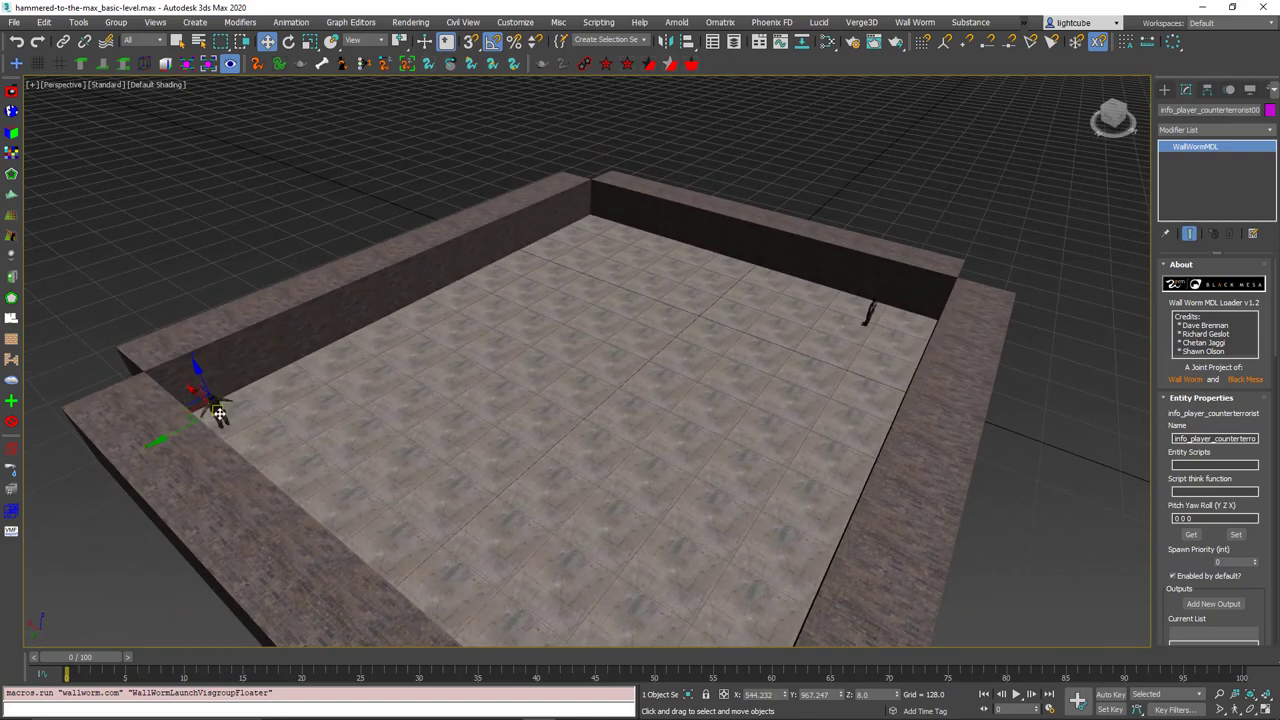
right_click(218, 412)
left_click(243, 434)
left_click_drag(243, 440, 140, 476)
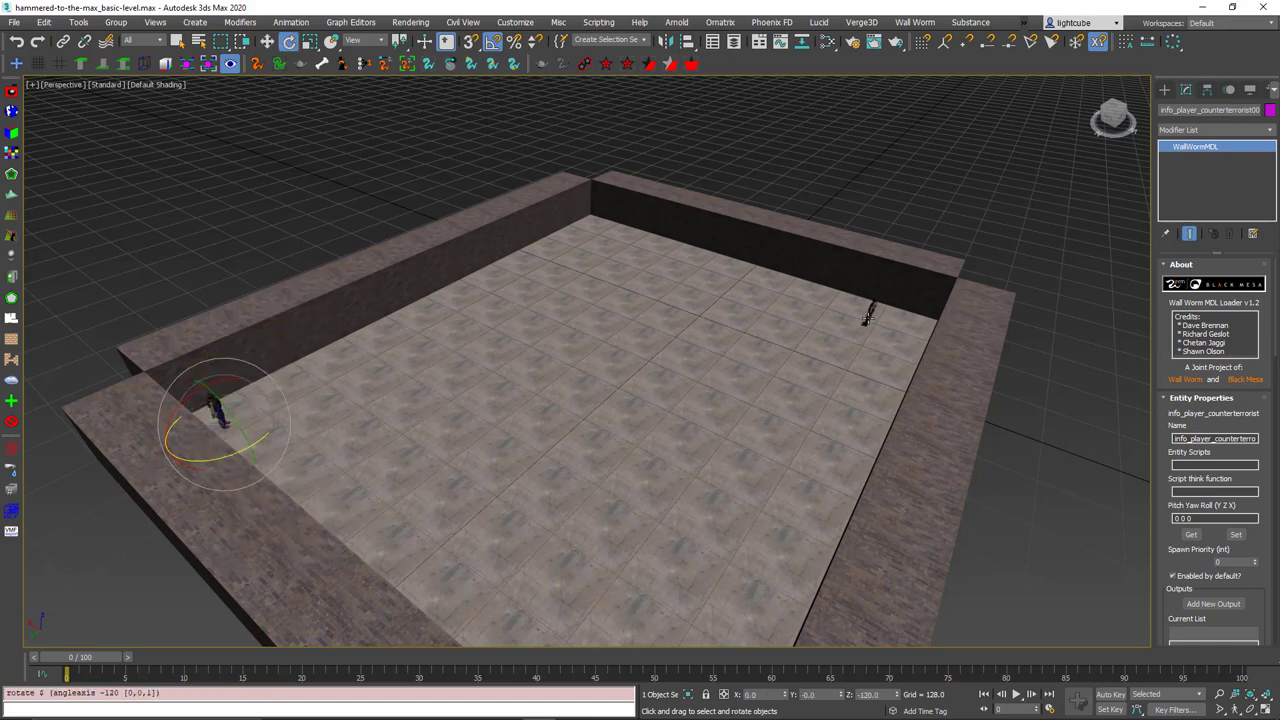
Rotate the terrorist player start 35 degrees about the Z axis and save the scene
left_click(868, 316)
left_click_drag(893, 352, 889, 367)
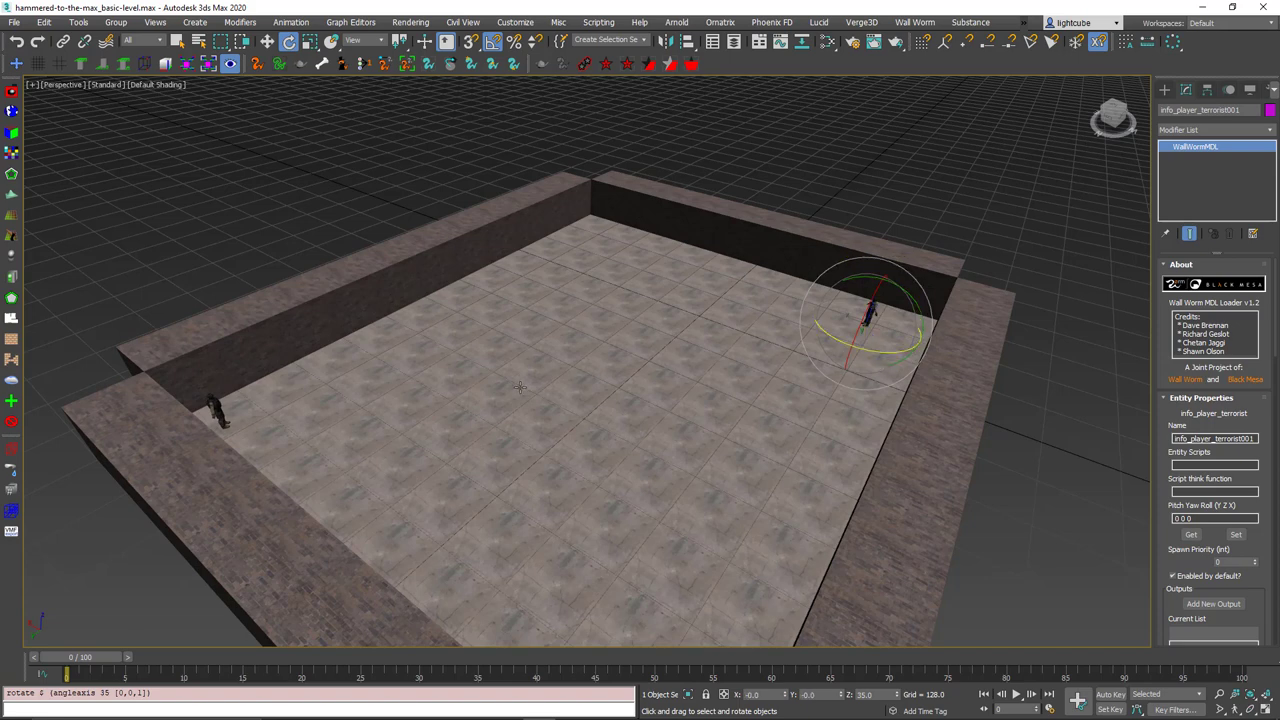
middle_click_drag(475, 392, 439, 399, "alt")
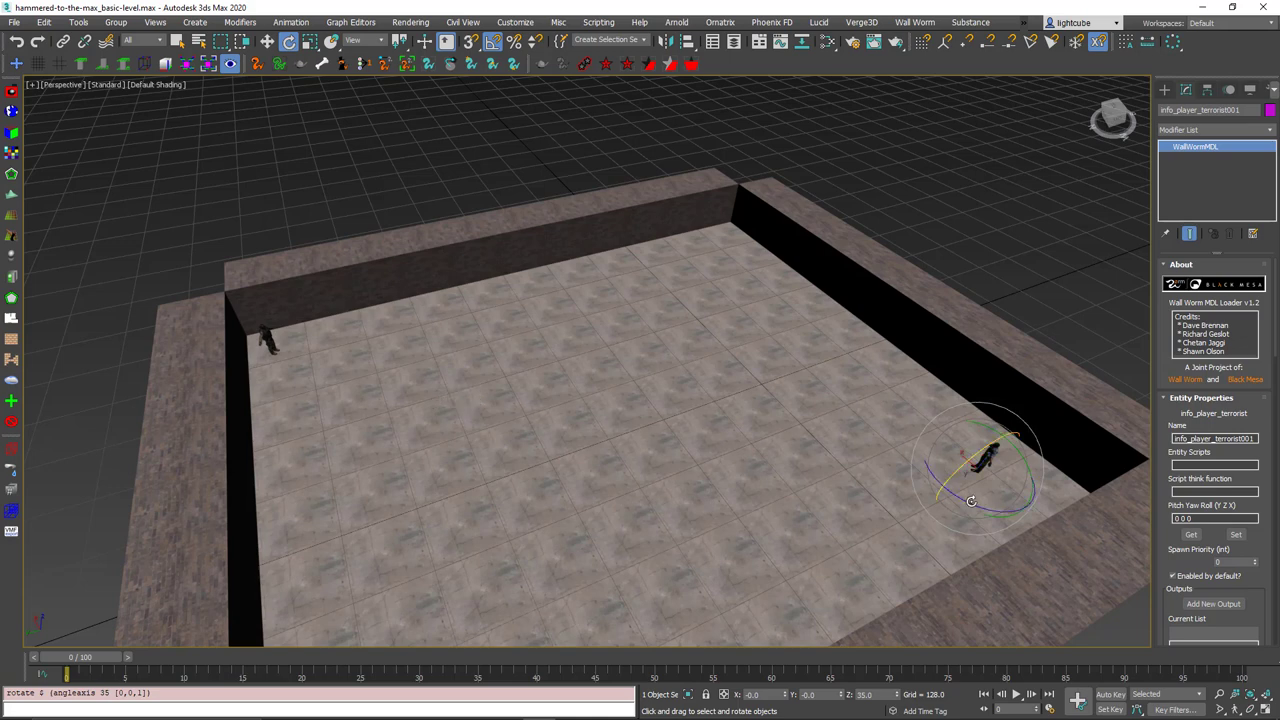
key("ctrl+s")
Enable grid-point snapping and create a 256 × 256 × 128 box in the corner over the counter-terrorist player start
left_click(1163, 91)
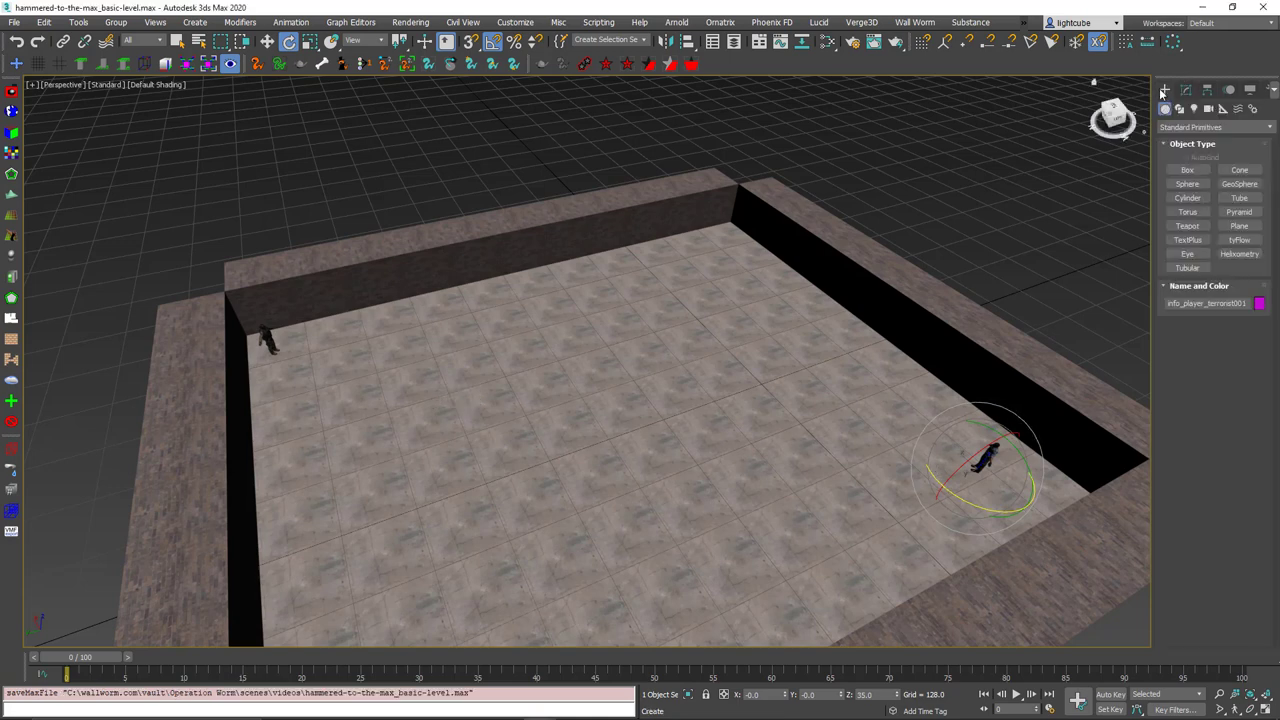
left_click(1187, 170)
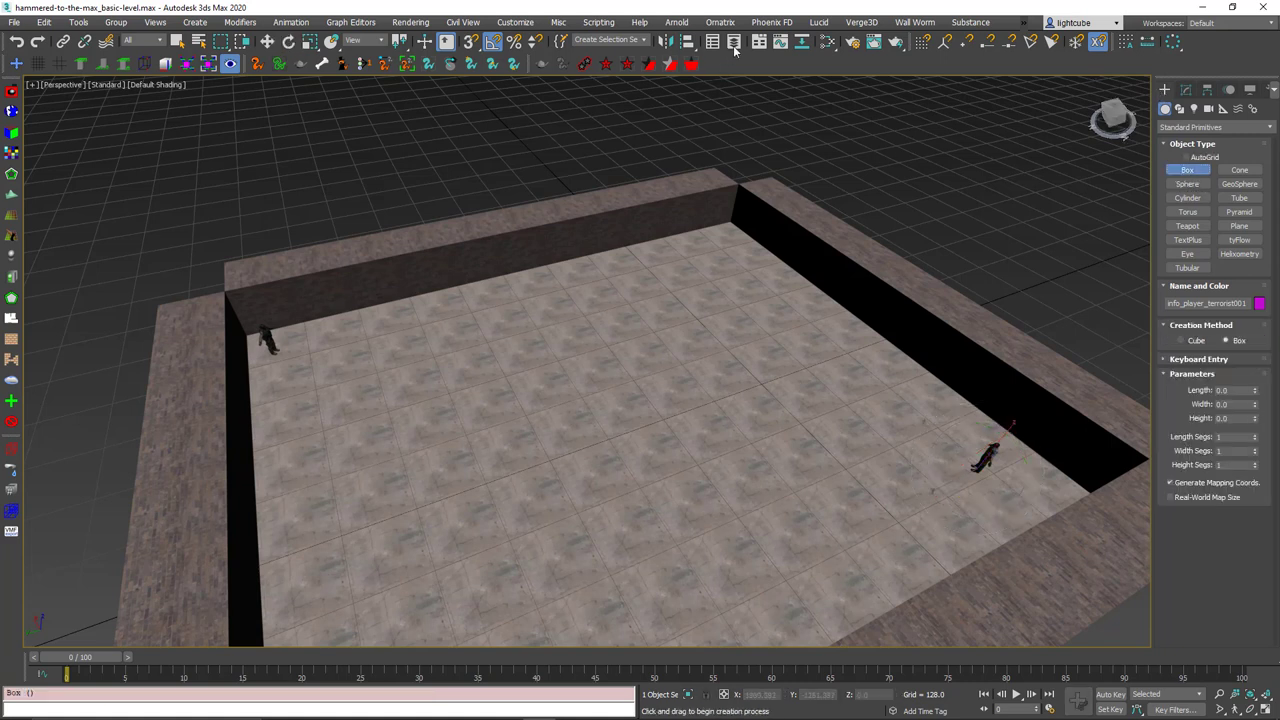
left_click(922, 41)
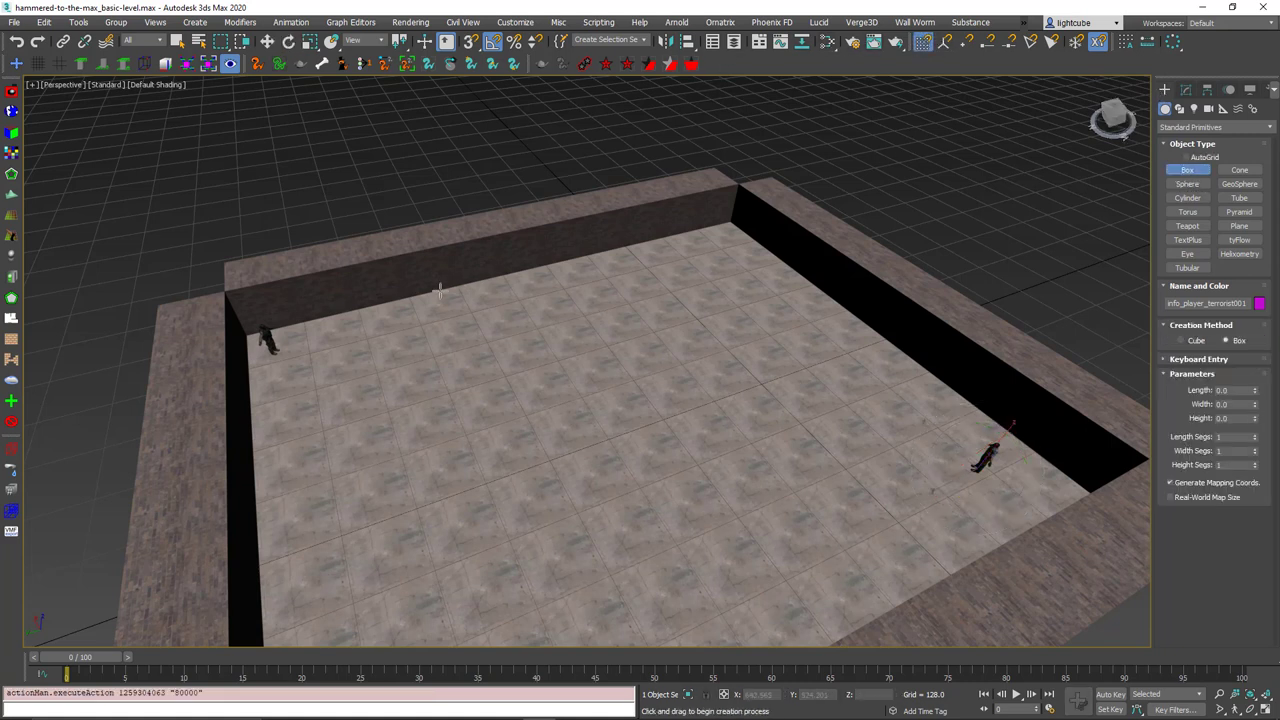
left_click(470, 41)
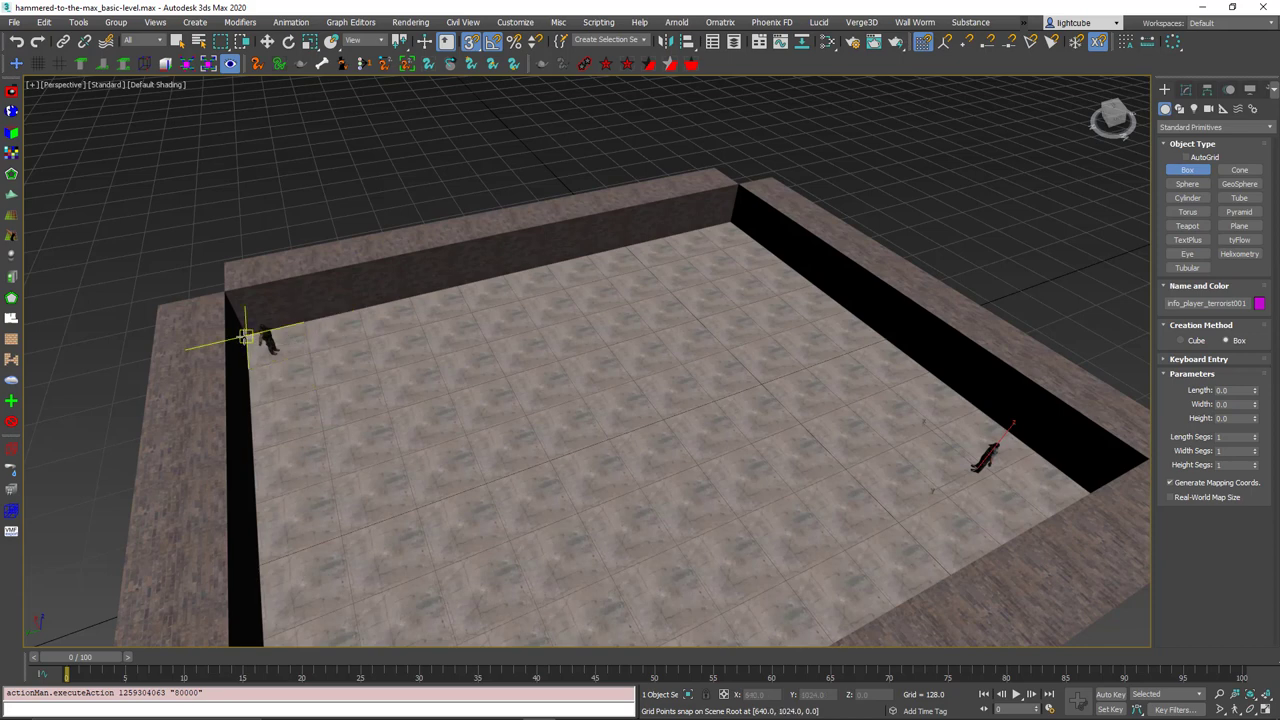
left_click_drag(246, 336, 370, 373)
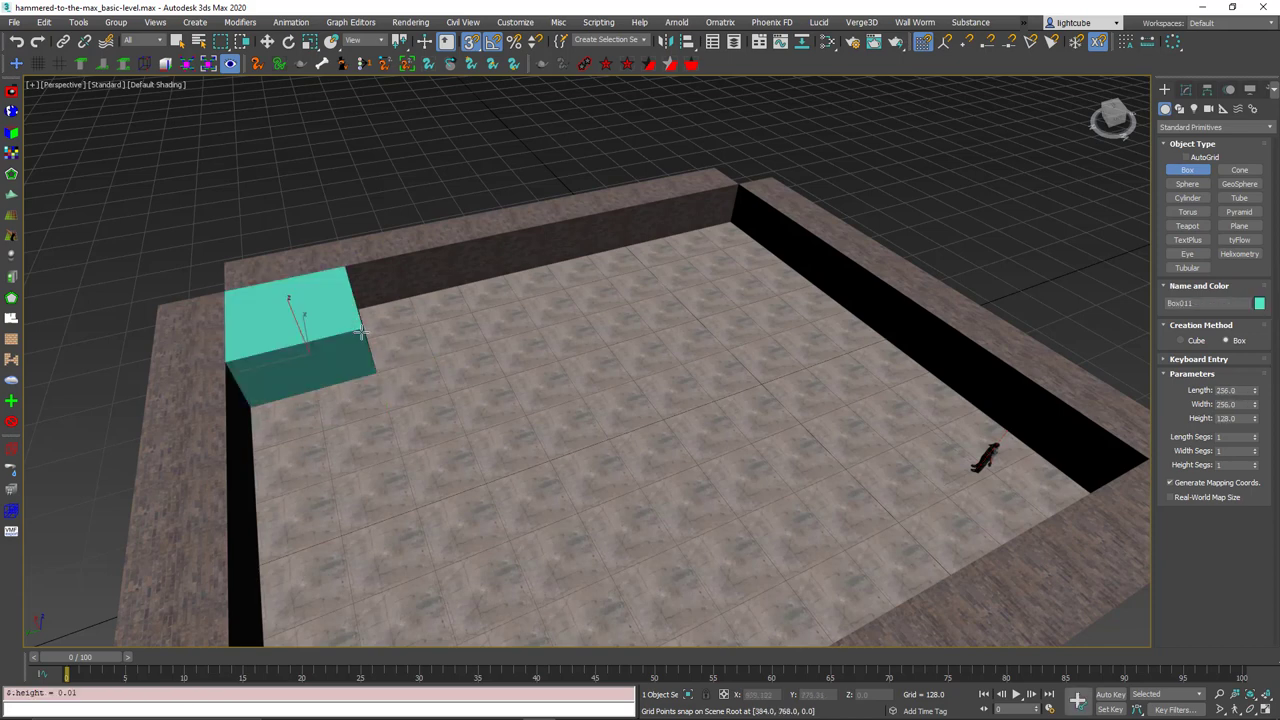
left_click(361, 331)
Create a second box of 256 × 256 × 128 in the opposite corner over the terrorist player start
middle_click_drag(851, 433, 936, 440, "alt")
left_click_drag(868, 341, 1025, 435)
left_click(1025, 425)
key("e")
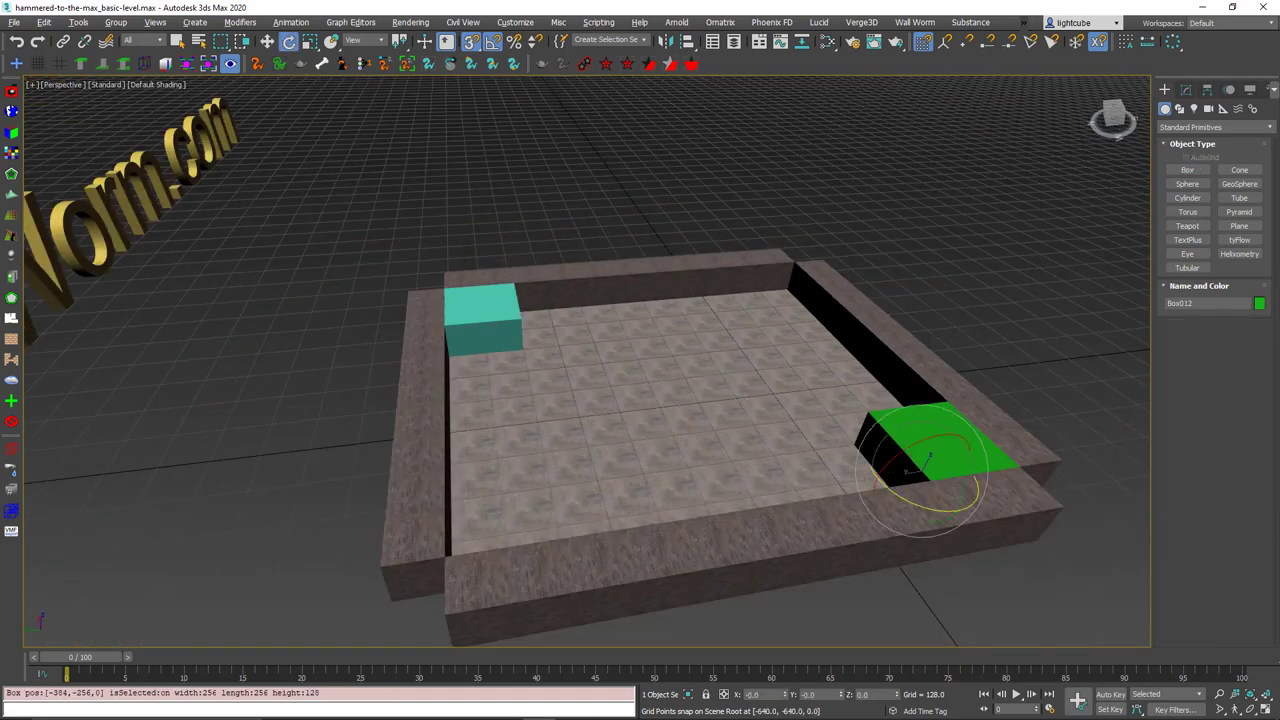
Tie both corner boxes to the func_buyzone brush entity
left_click(9, 284)
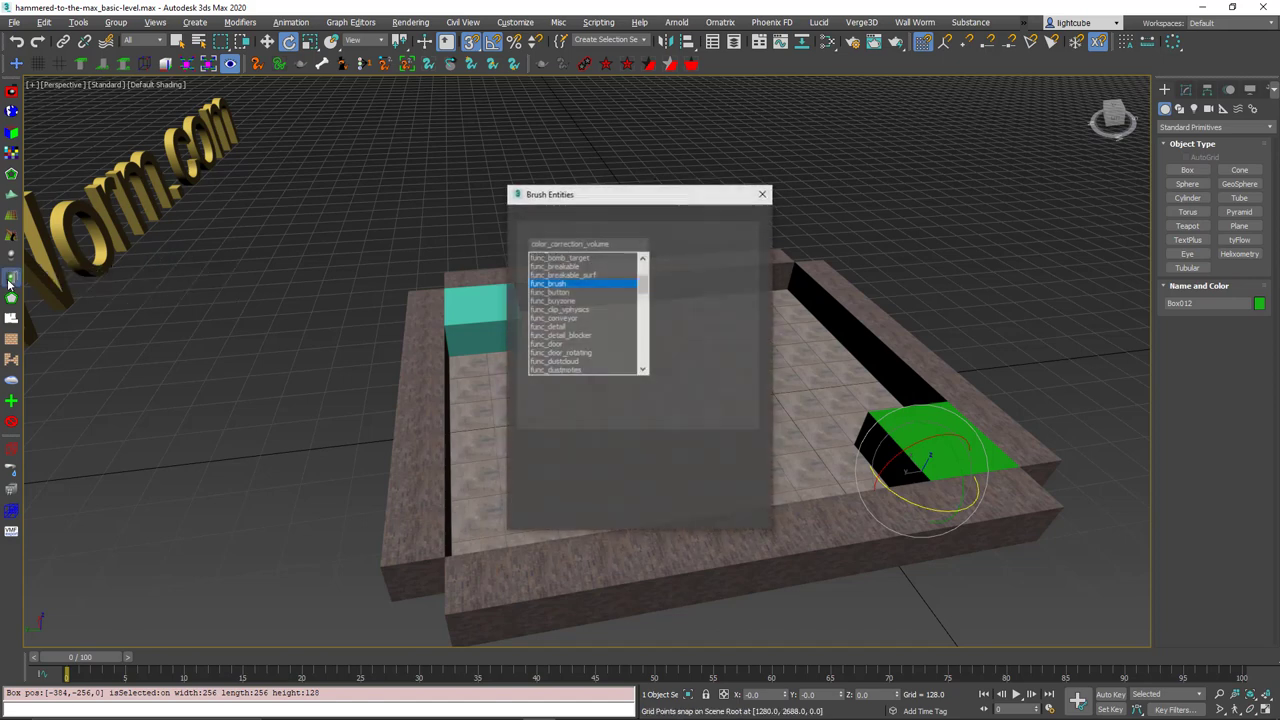
left_click_drag(583, 193, 241, 183)
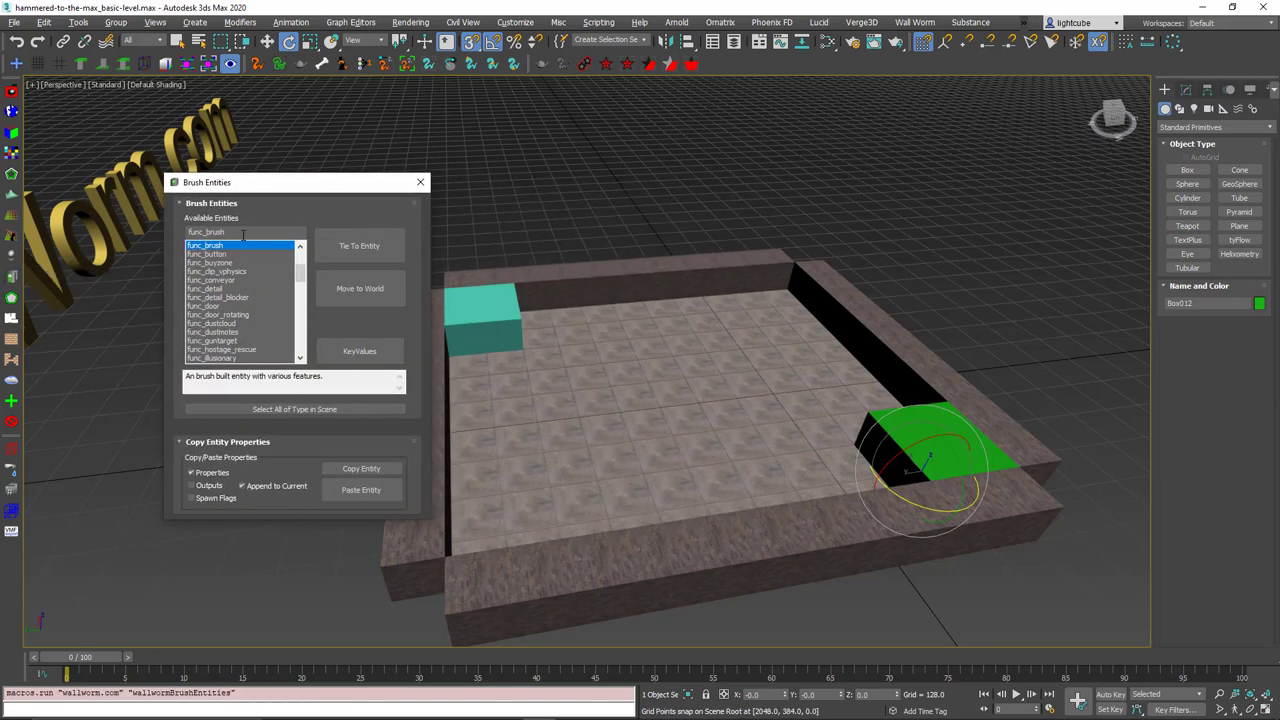
left_click(220, 264)
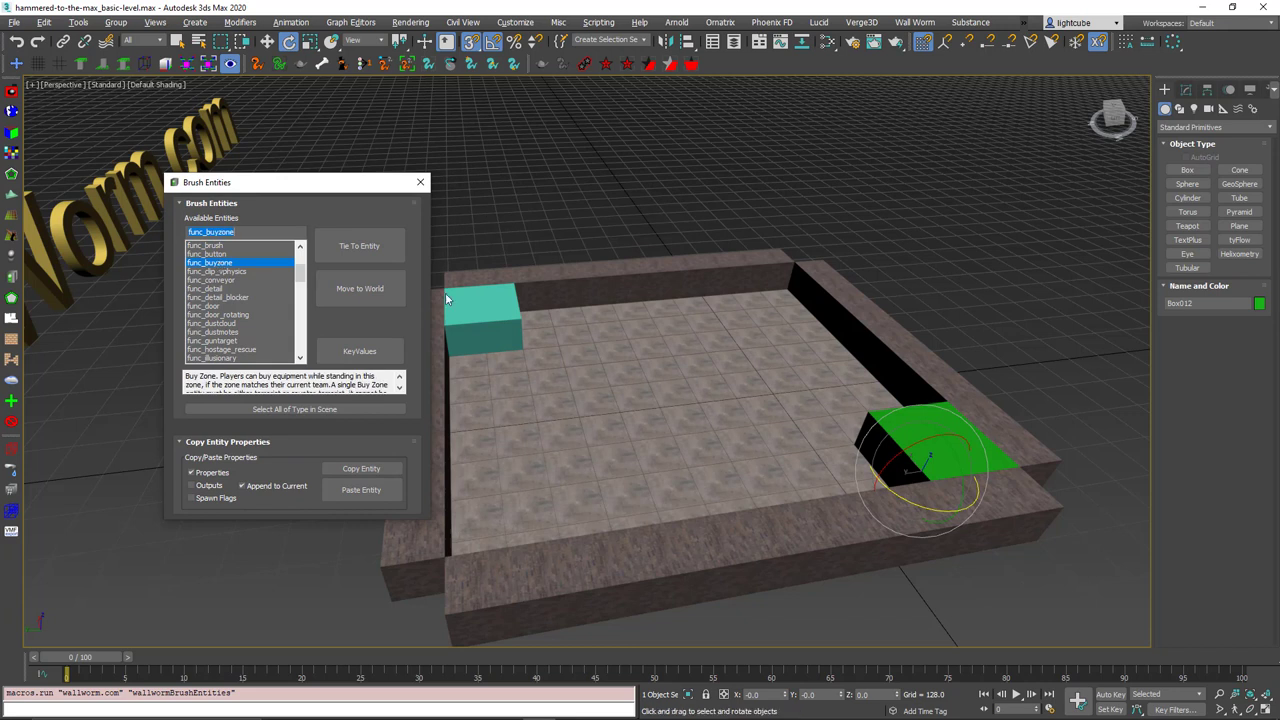
left_click(176, 41)
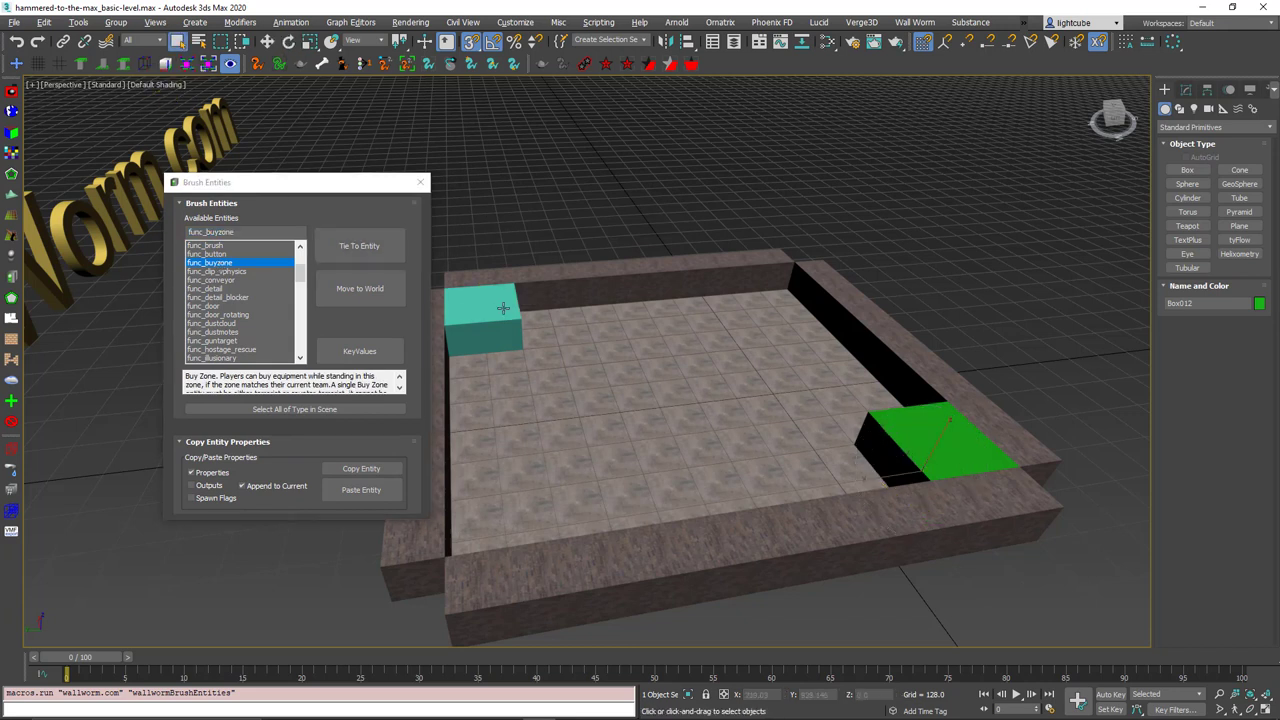
left_click(486, 304, "ctrl")
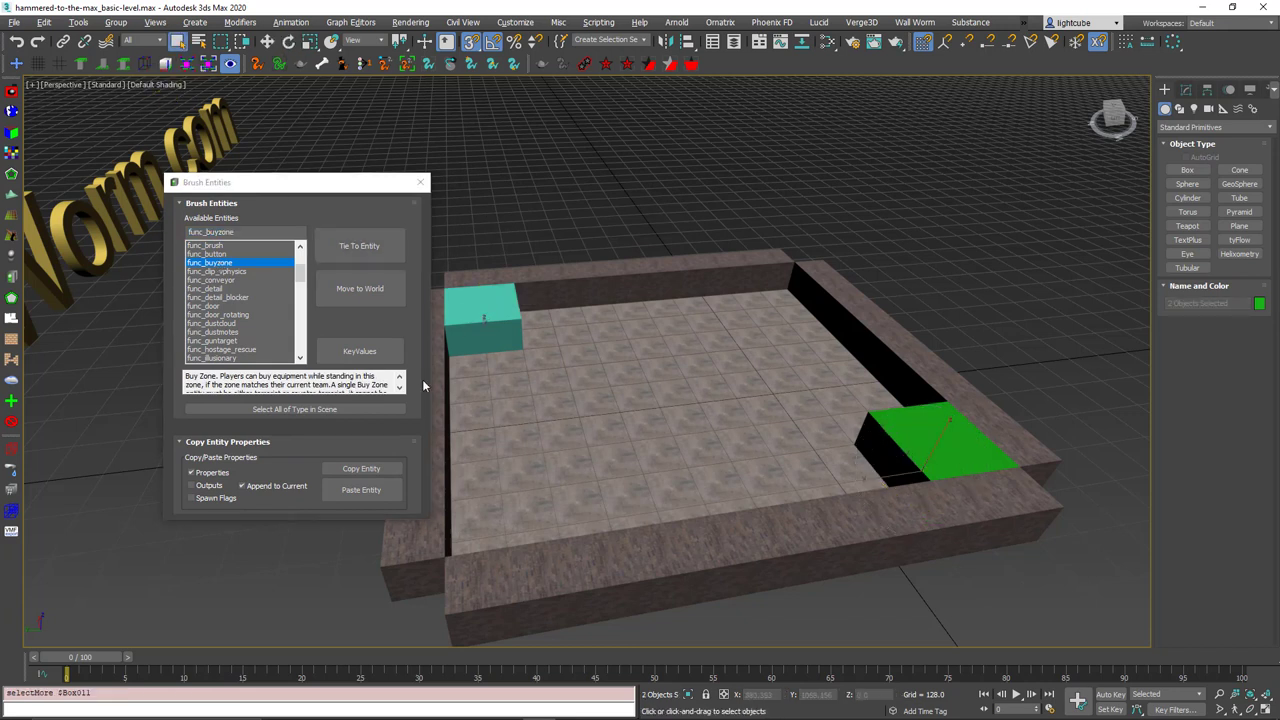
left_click(375, 257)
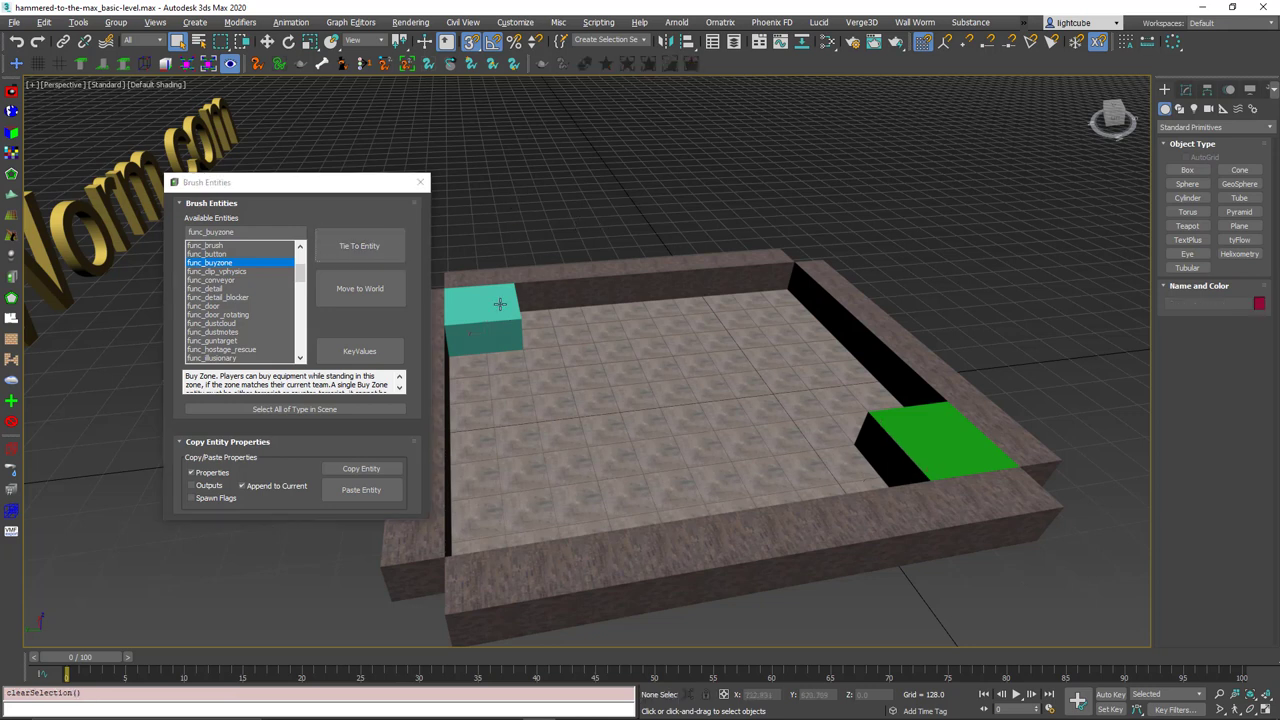
Set the buy zone team to Counter-Terrorist for the teal box and to Terrorist for the green box
left_click(498, 304)
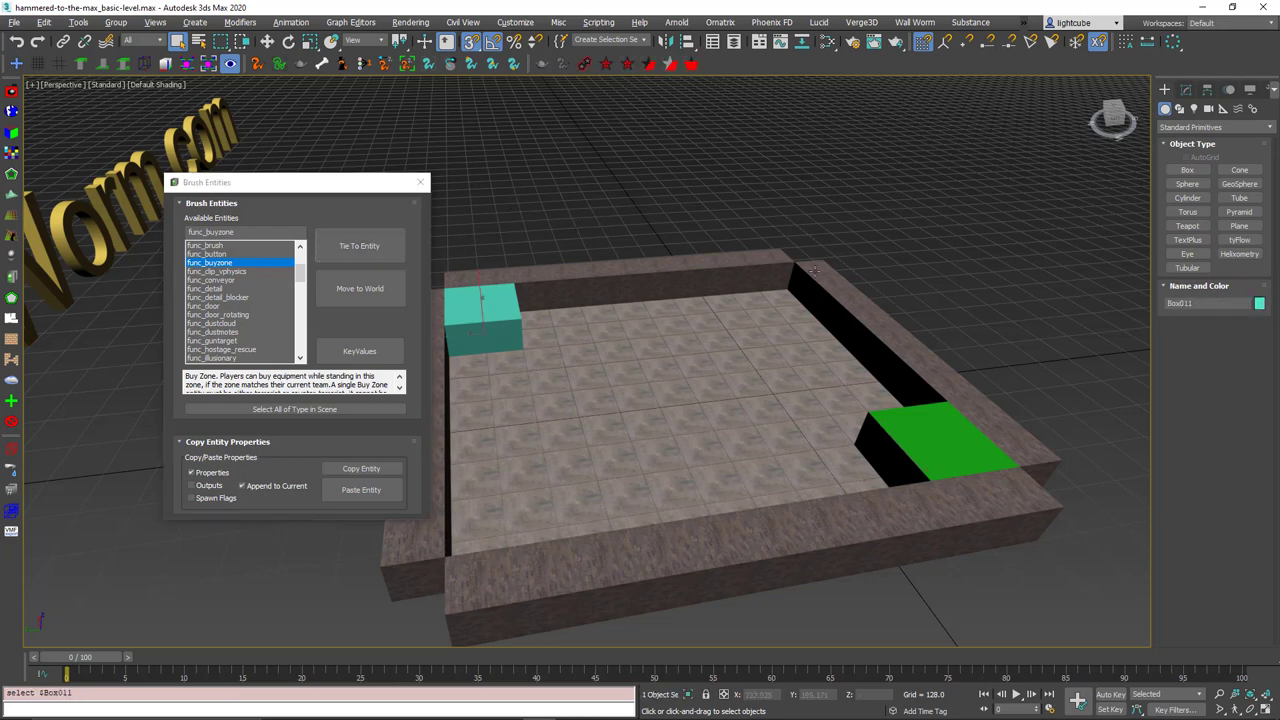
left_click(1186, 89)
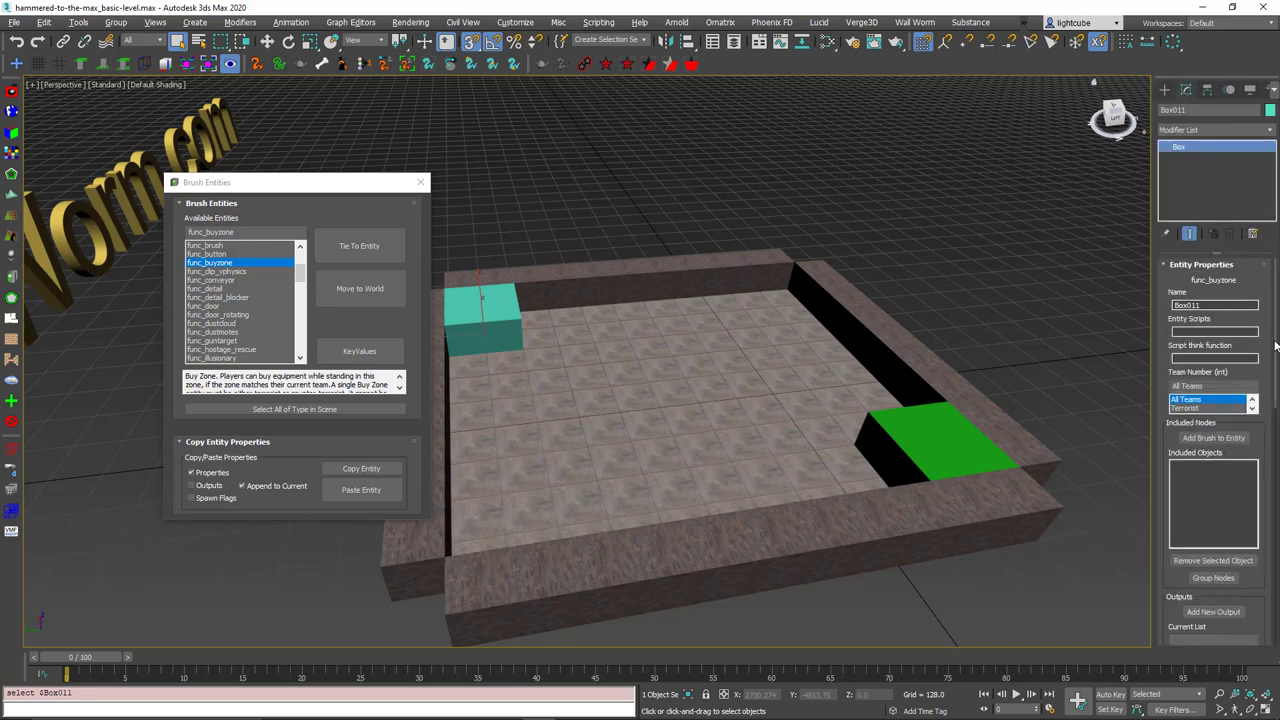
mouse_move(1274, 348)
left_mouse_down()
mouse_move(1276, 451)
mouse_move(1275, 346)
left_mouse_up()
left_click(1253, 410)
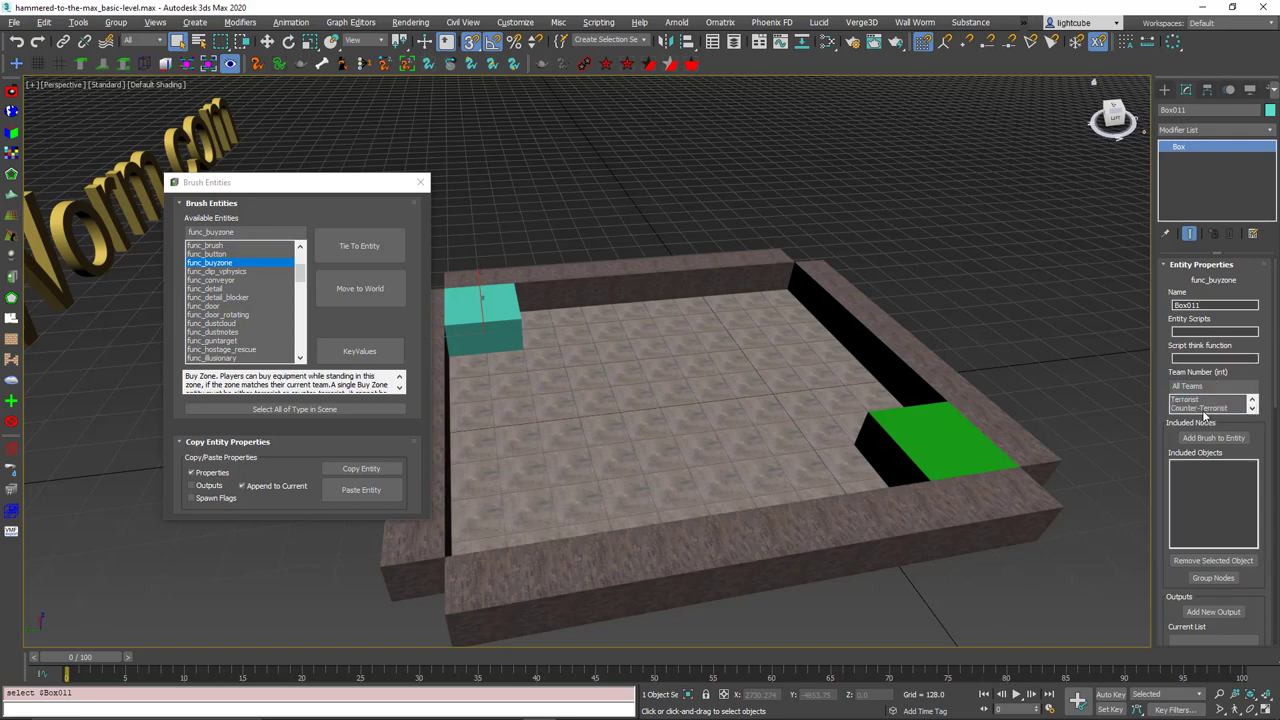
left_click(1204, 412)
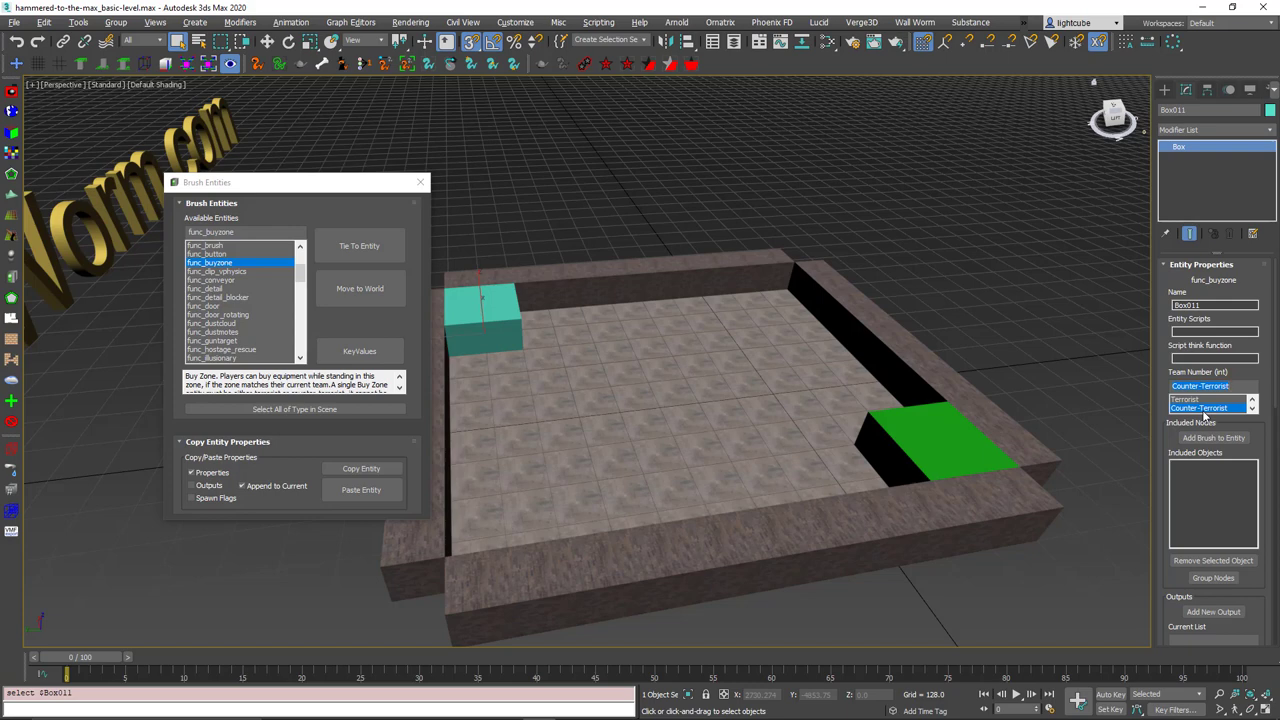
left_click(913, 438)
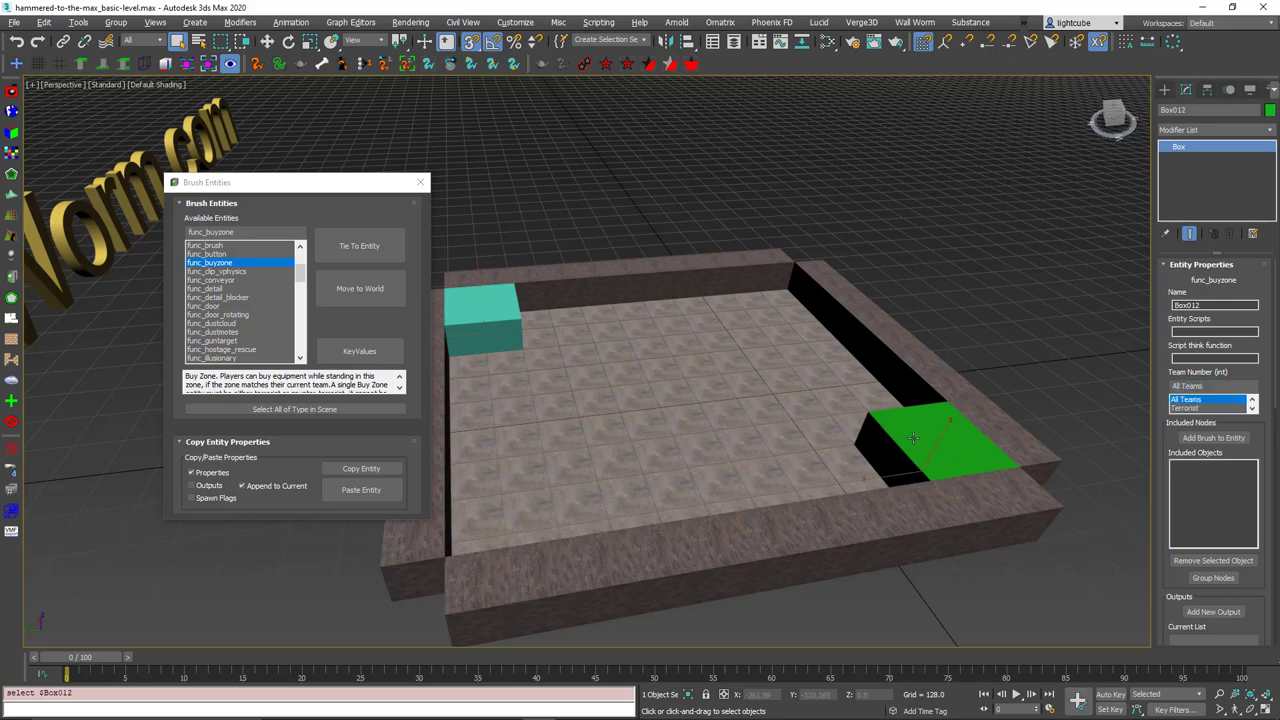
left_click(1193, 409)
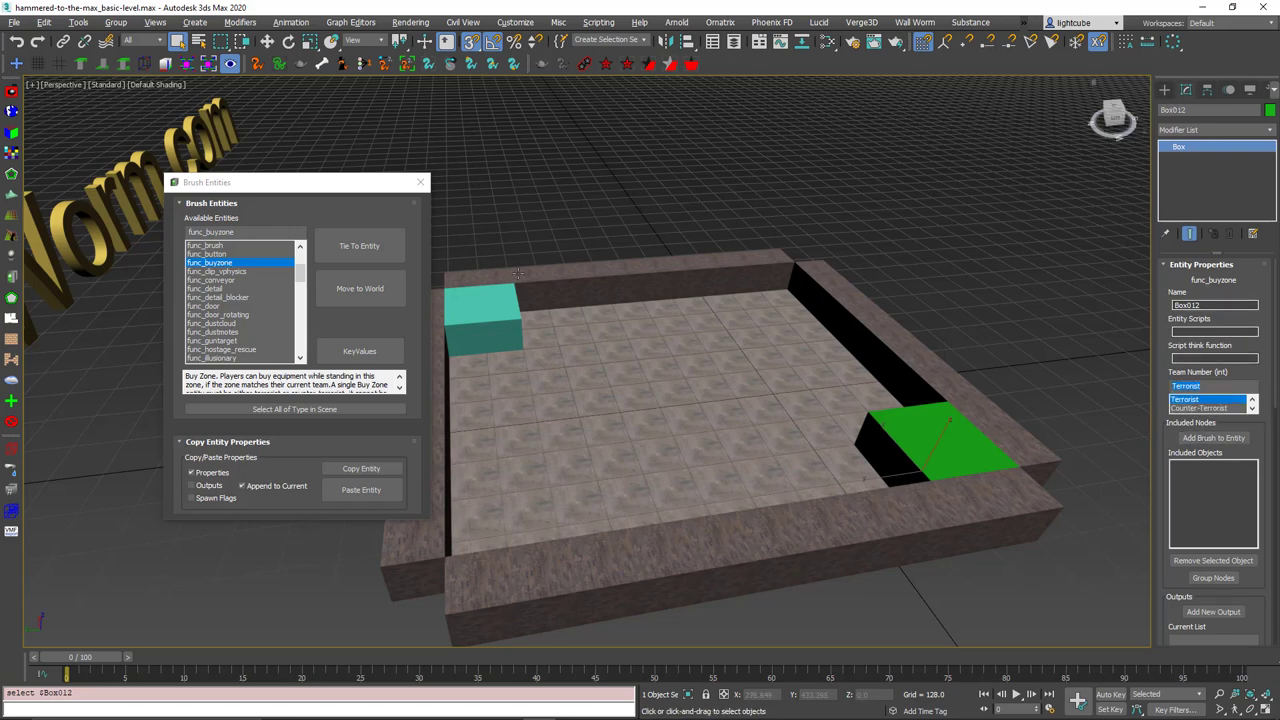
Open the teal buy zone in the Entity Editor, examine its properties and outputs, and close the editor
middle_click_drag(523, 286, 556, 318)
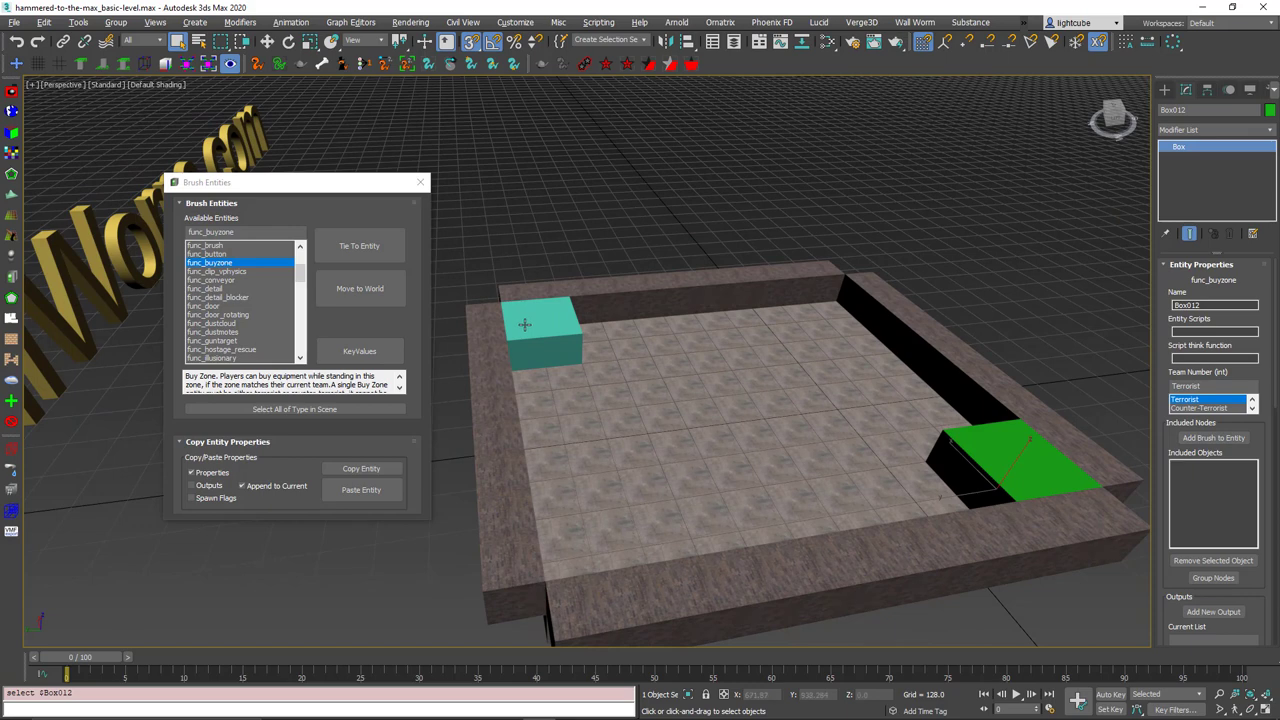
left_click(524, 324)
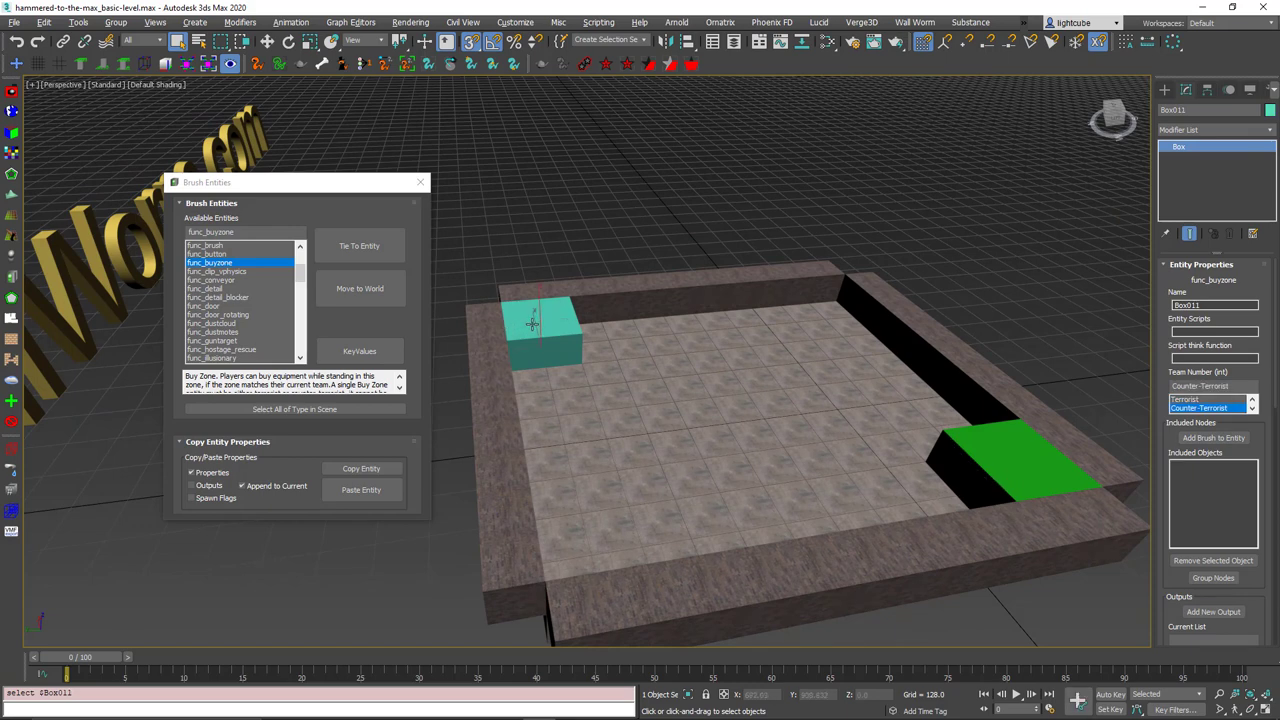
right_click(533, 323)
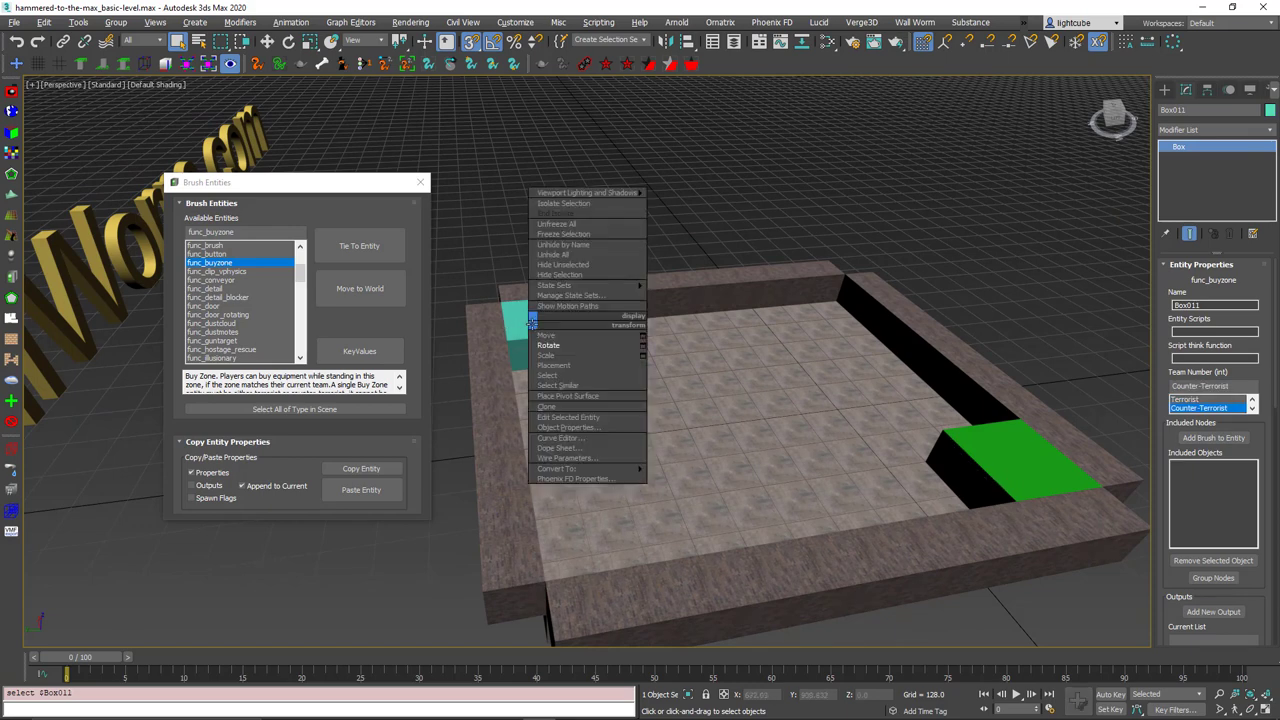
left_click(616, 417)
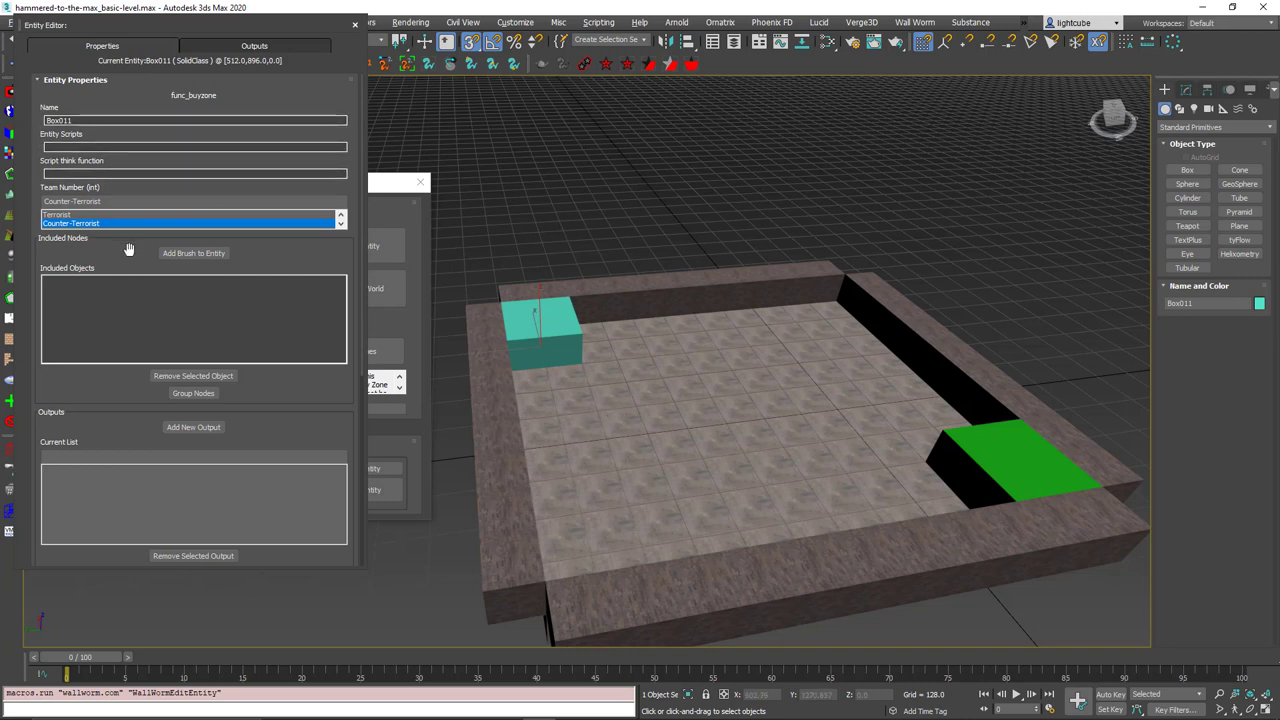
left_click(248, 48)
left_click(130, 46)
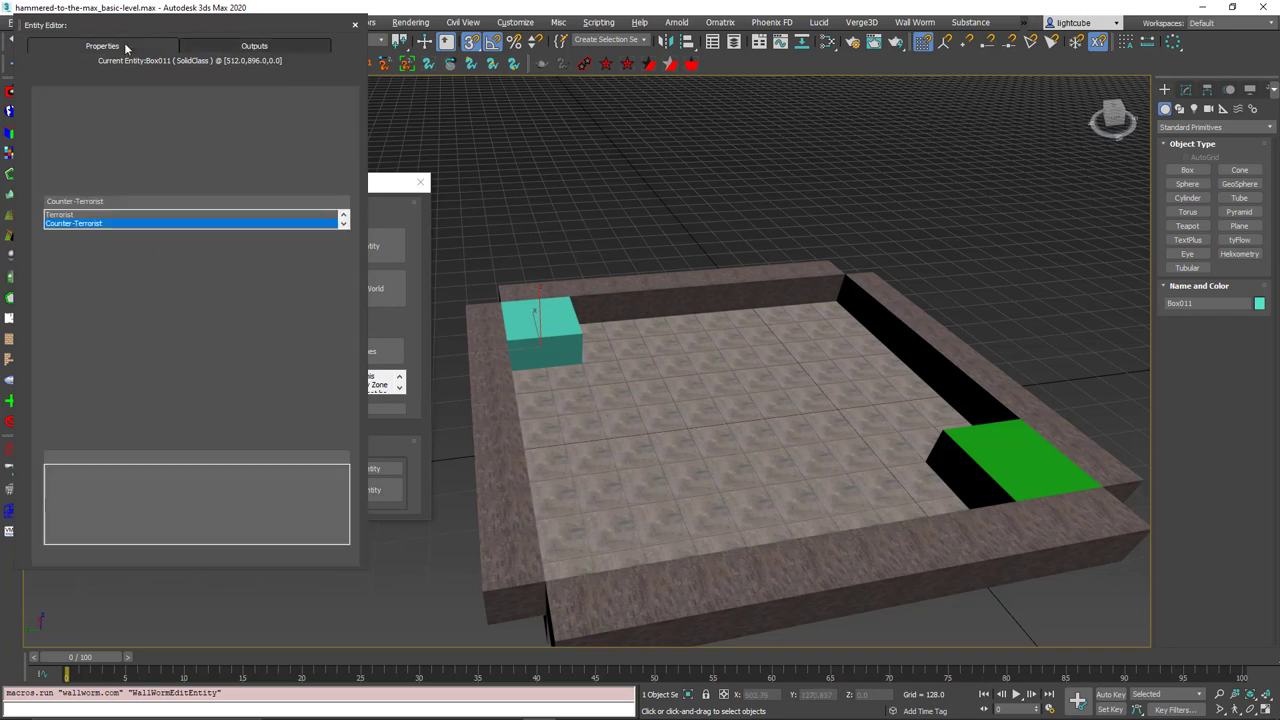
left_click(355, 24)
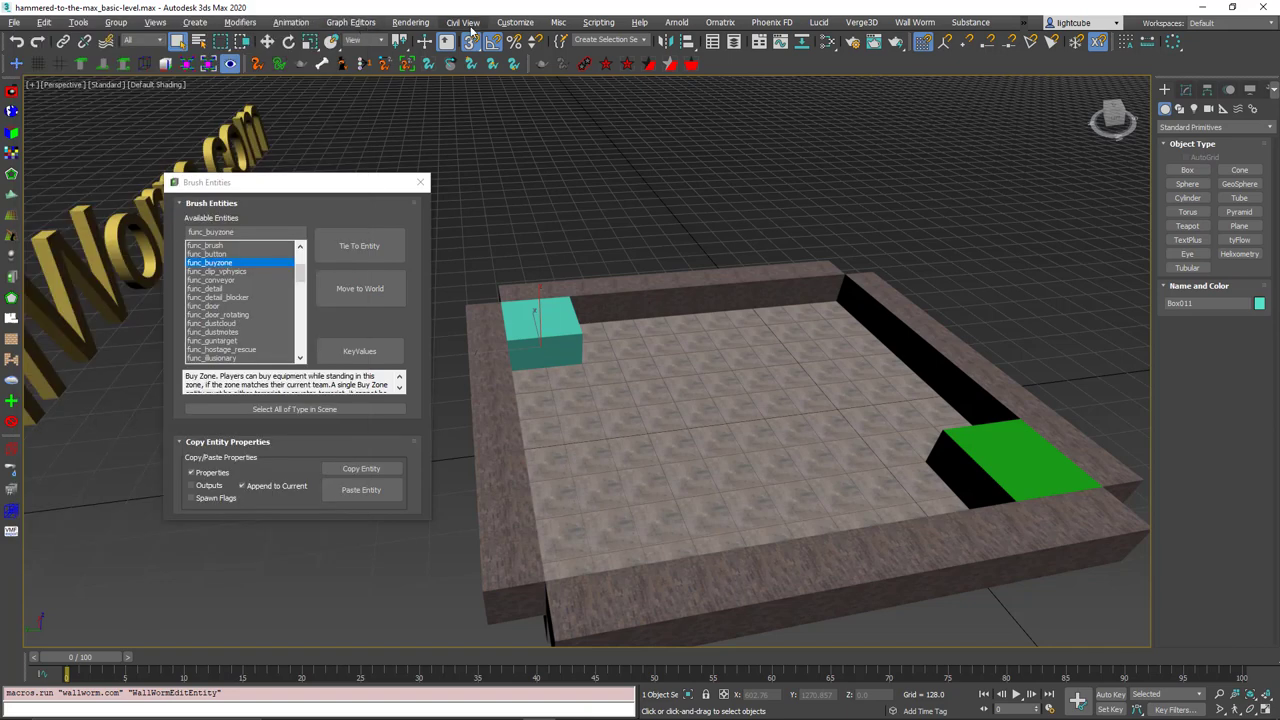
Open the user interface customization settings
left_click(515, 22)
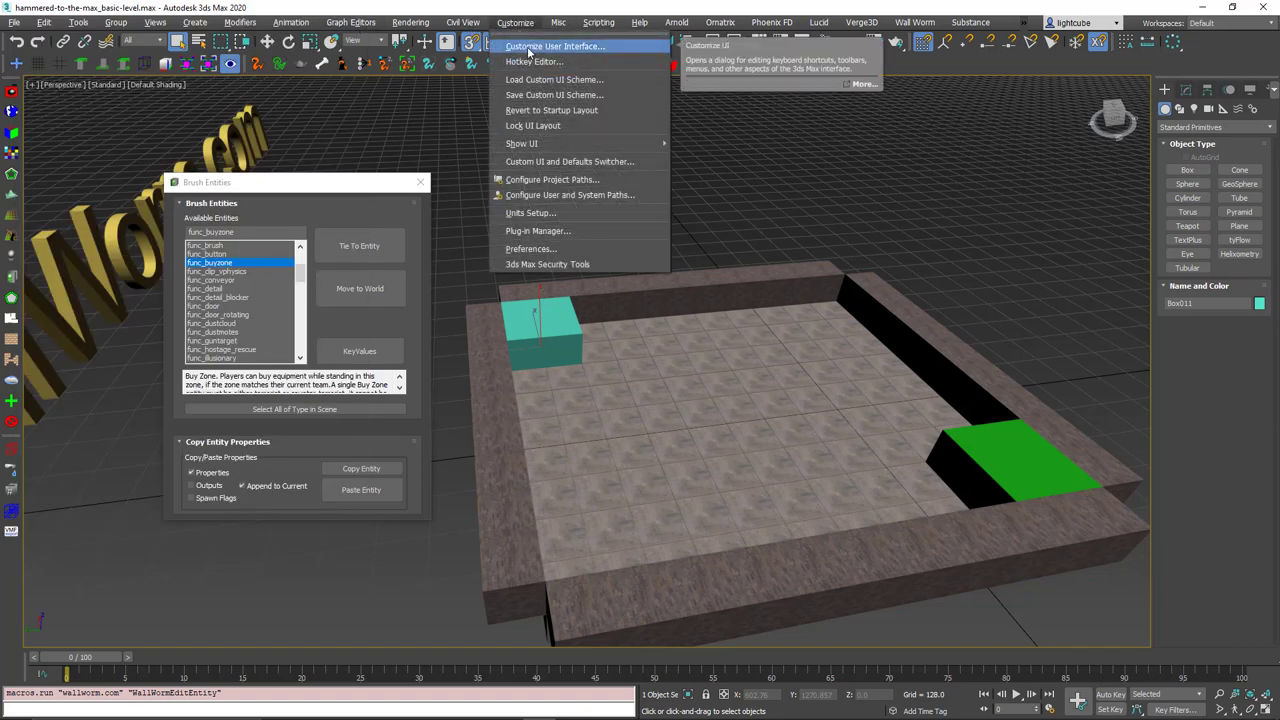
left_click(579, 48)
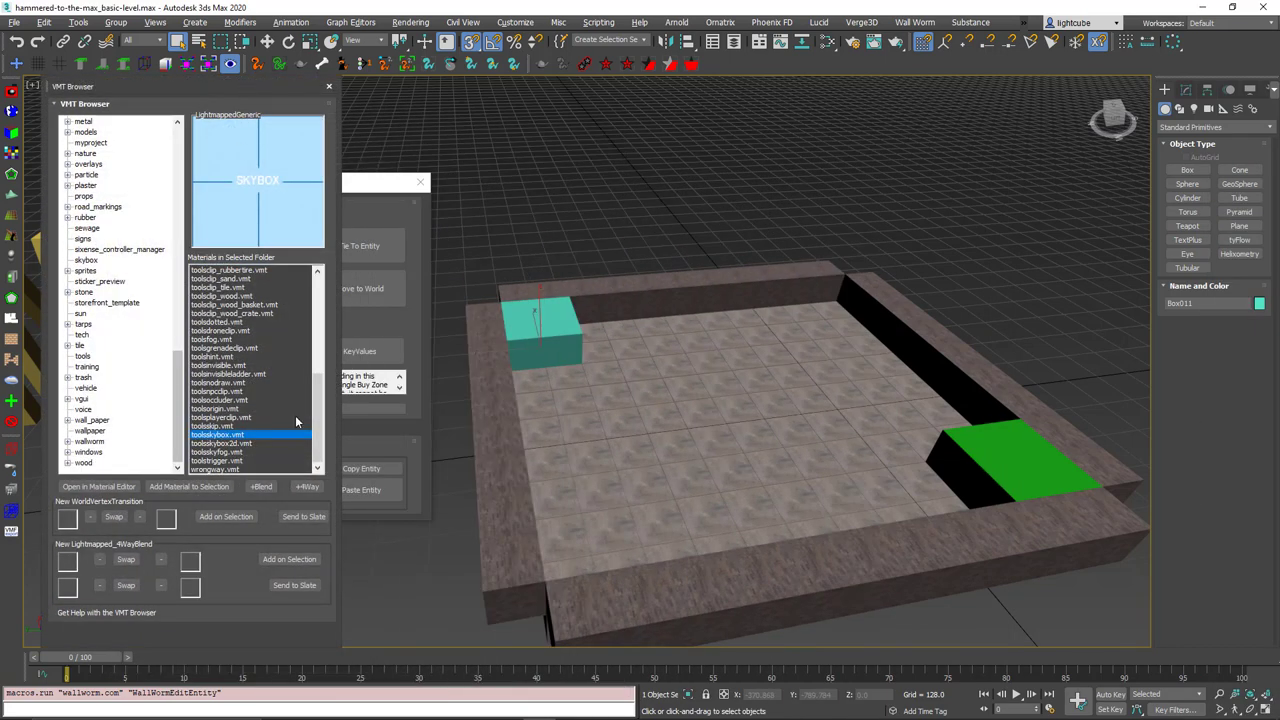
Apply the toolsinvisible.vmt material to both corner buy zone boxes
left_click(537, 316)
left_click(999, 463, "ctrl")
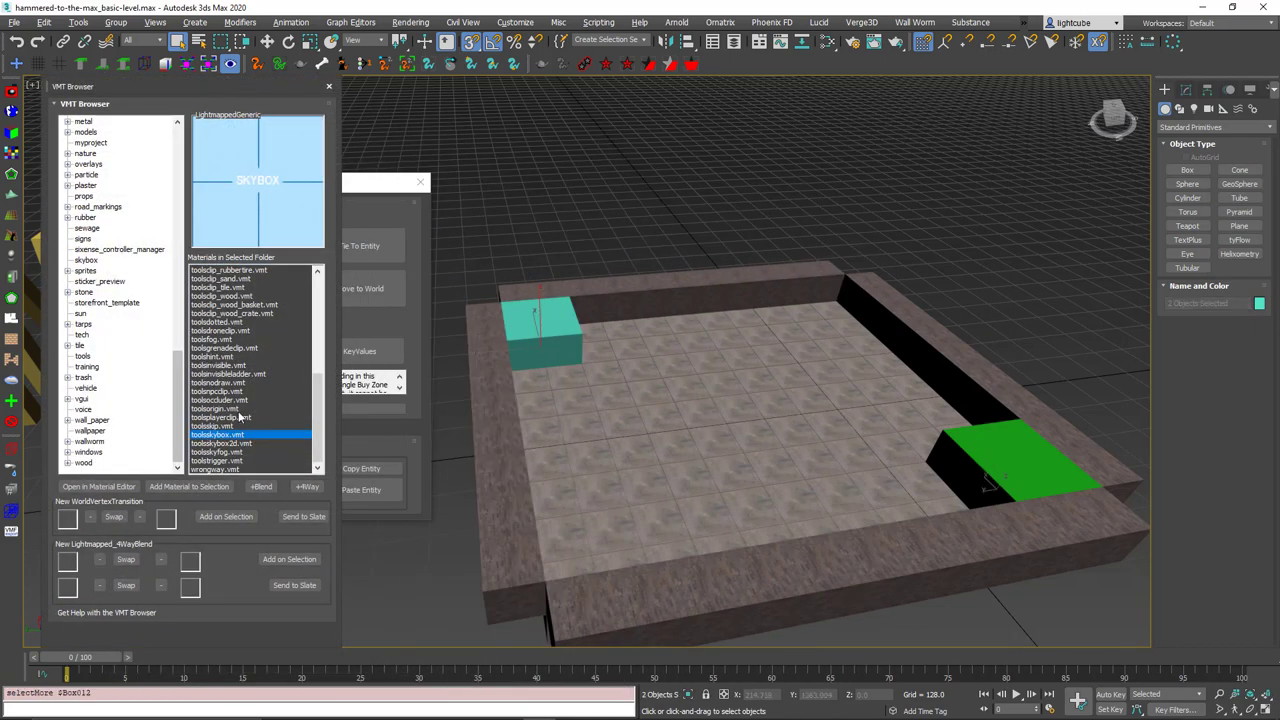
double_click(216, 366)
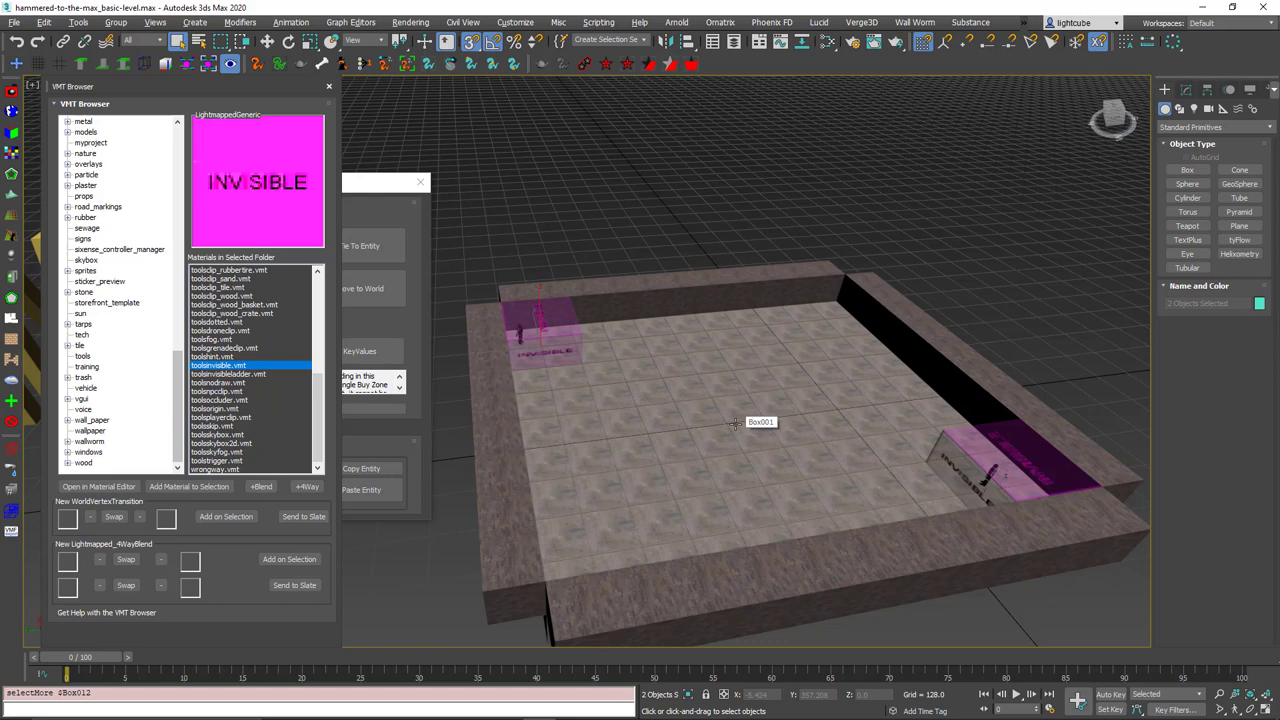
Create a box about 256 long, 256 wide and 128 high in the middle of the floor
left_click(1188, 170)
left_click_drag(690, 398, 786, 452)
left_click(814, 392)
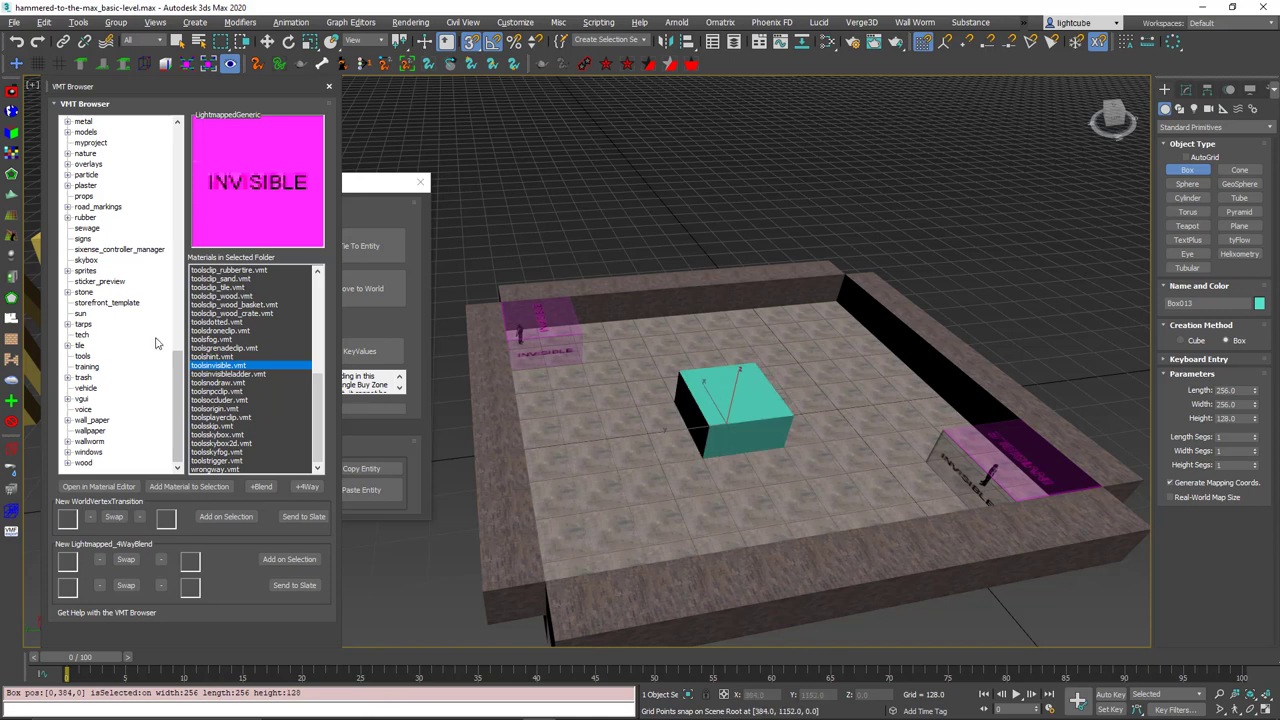
Tie the middle box to the func_bomb_target brush entity and apply the toolsinvisible.vmt material to it
left_click(349, 188)
scroll(237, 251, "up", 2)
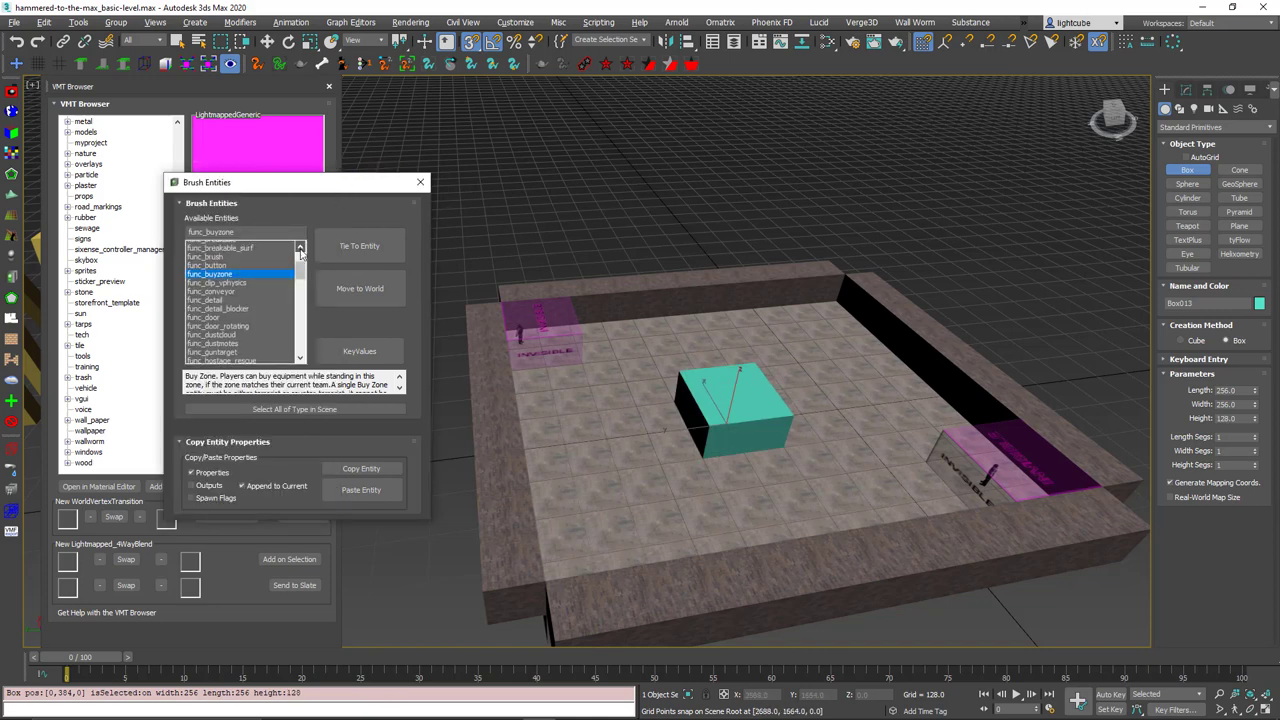
left_click(220, 254)
left_click(388, 252)
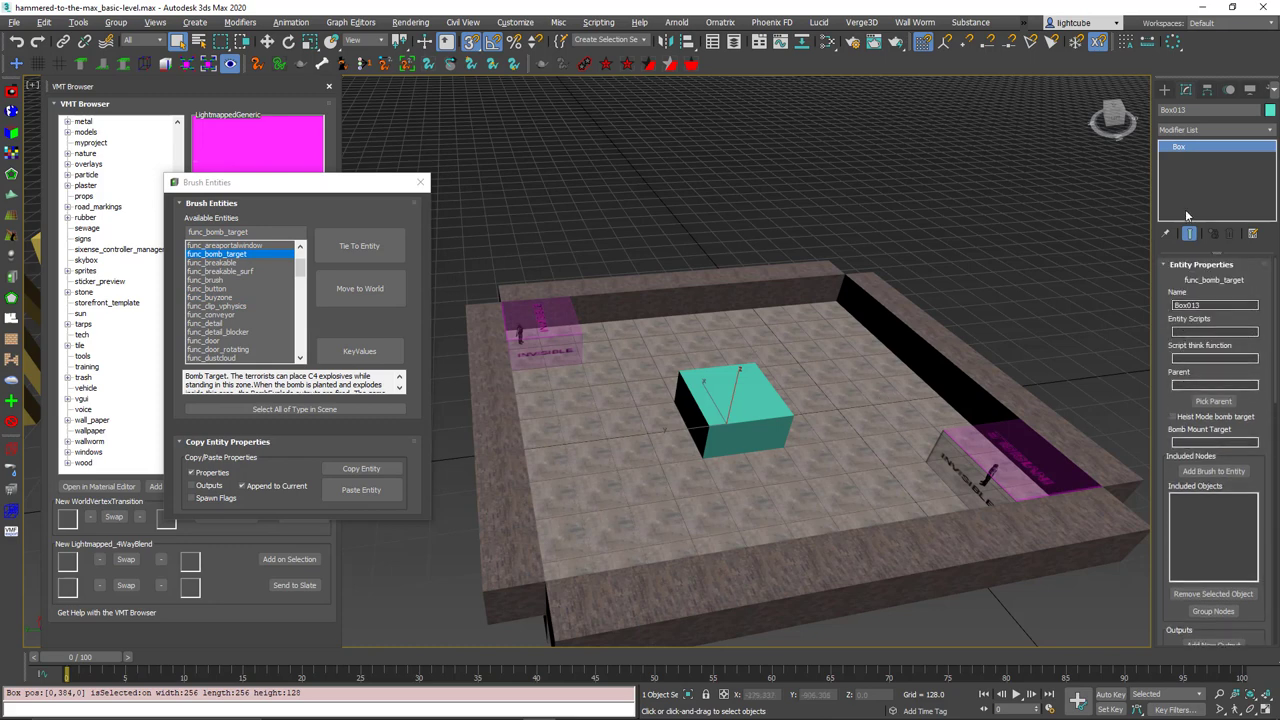
left_click(182, 80)
double_click(219, 367)
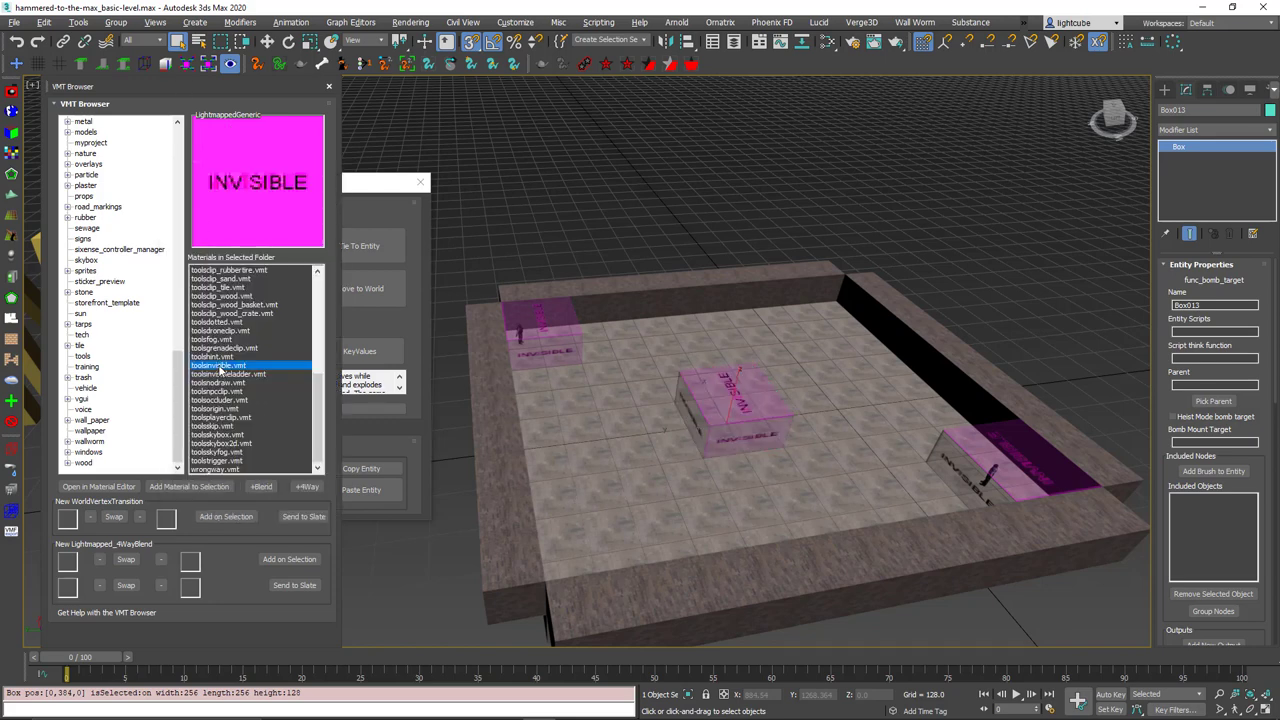
left_click(543, 409)
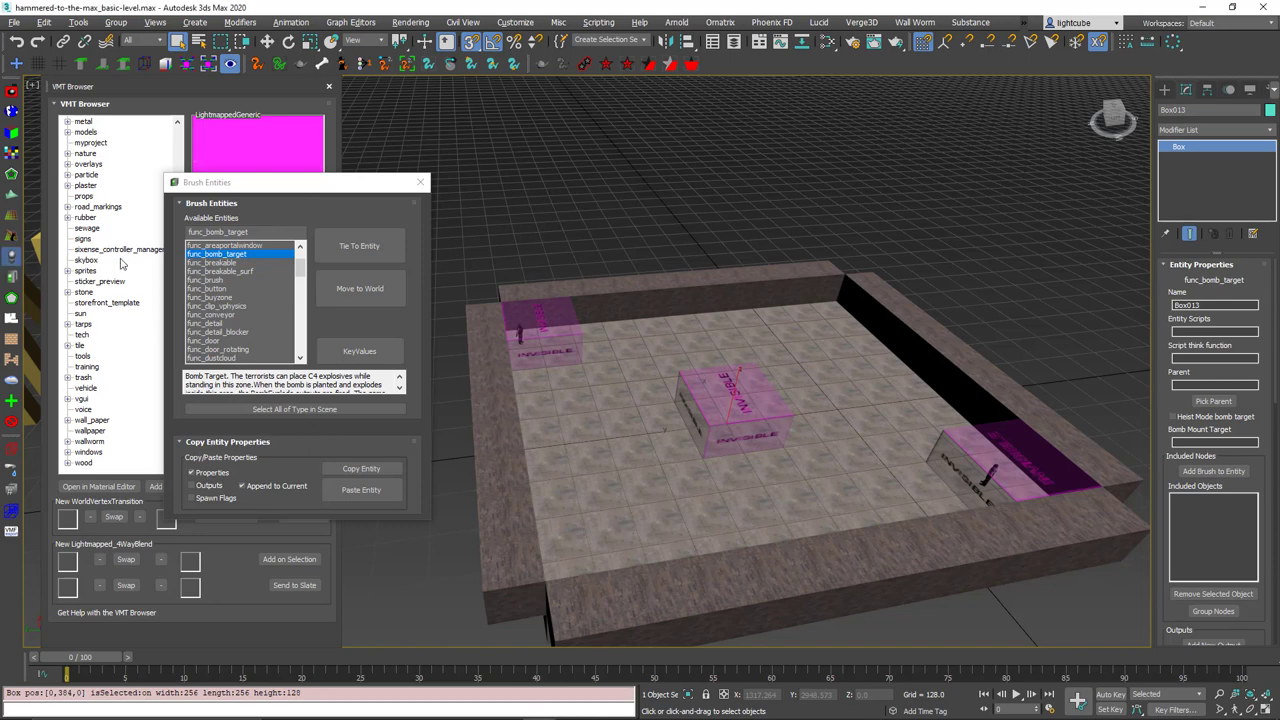
Place a light_environment point entity beside the bomb target box and raise it to a Z height of about 304
left_click_drag(604, 176, 209, 114)
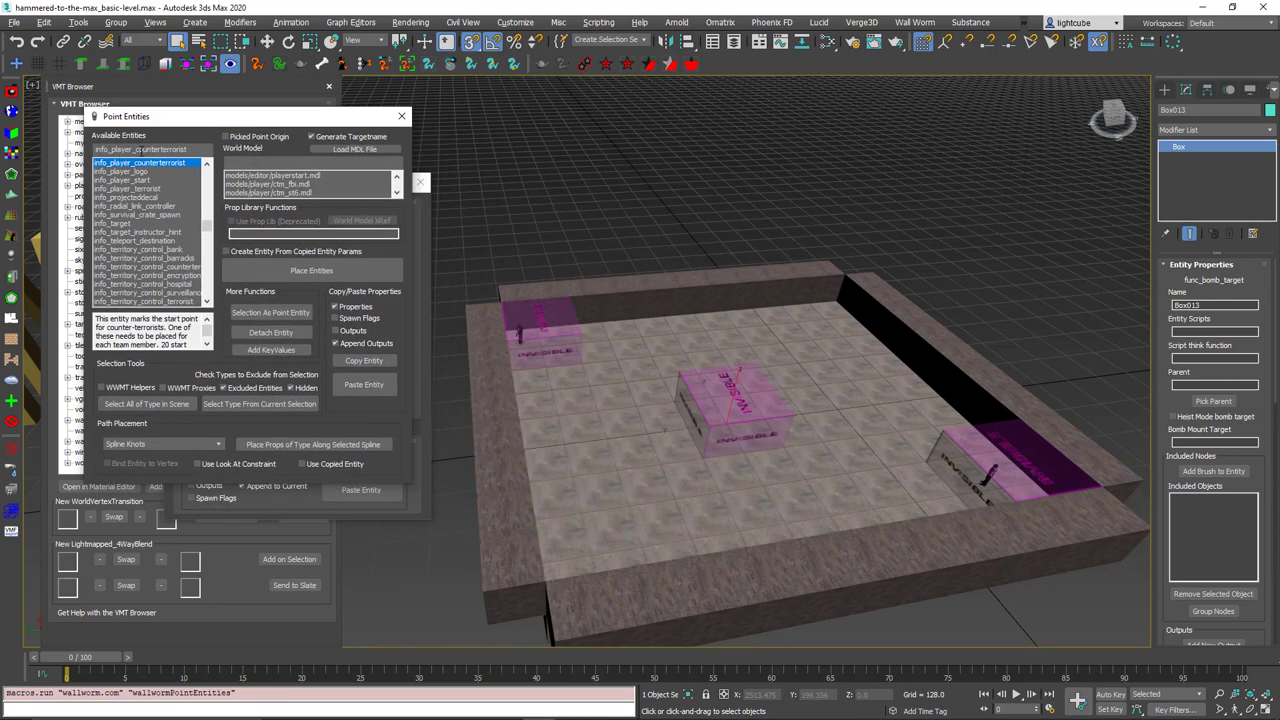
left_click(141, 150)
type("li")
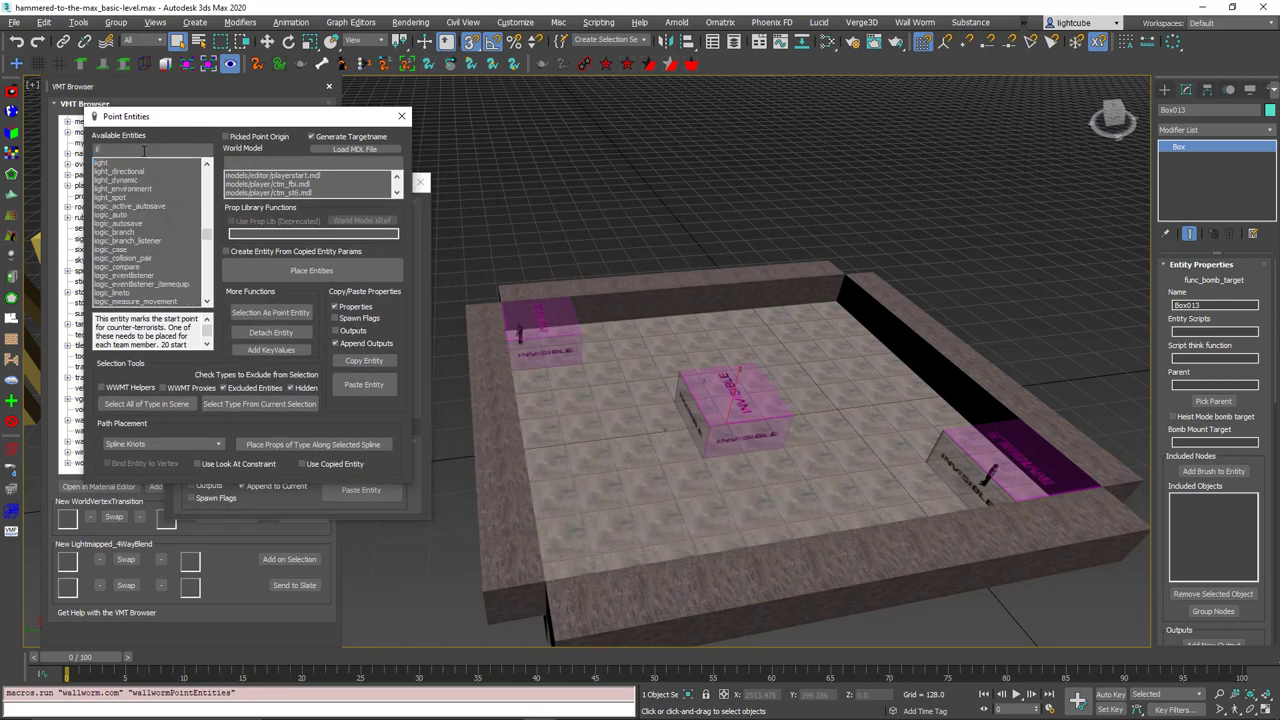
type("ght)")
key("BackSpace")
key("BackSpace")
type("_en")
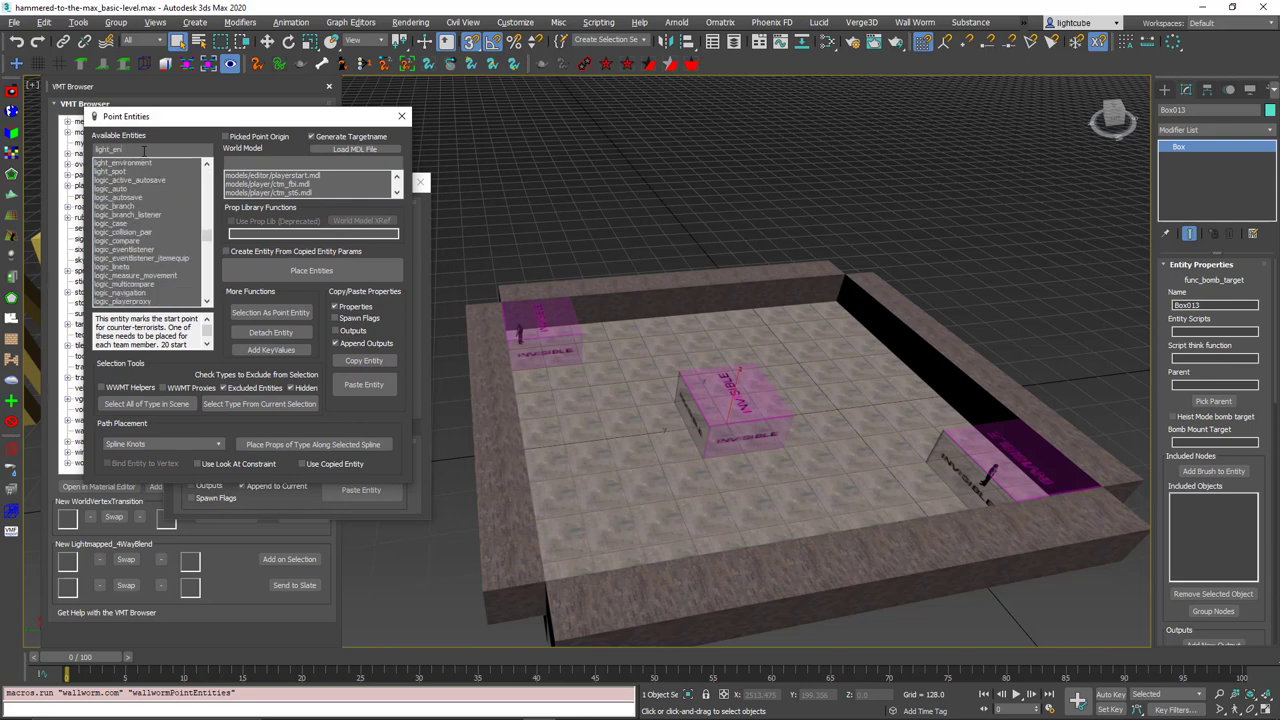
left_click(125, 162)
left_click(311, 270)
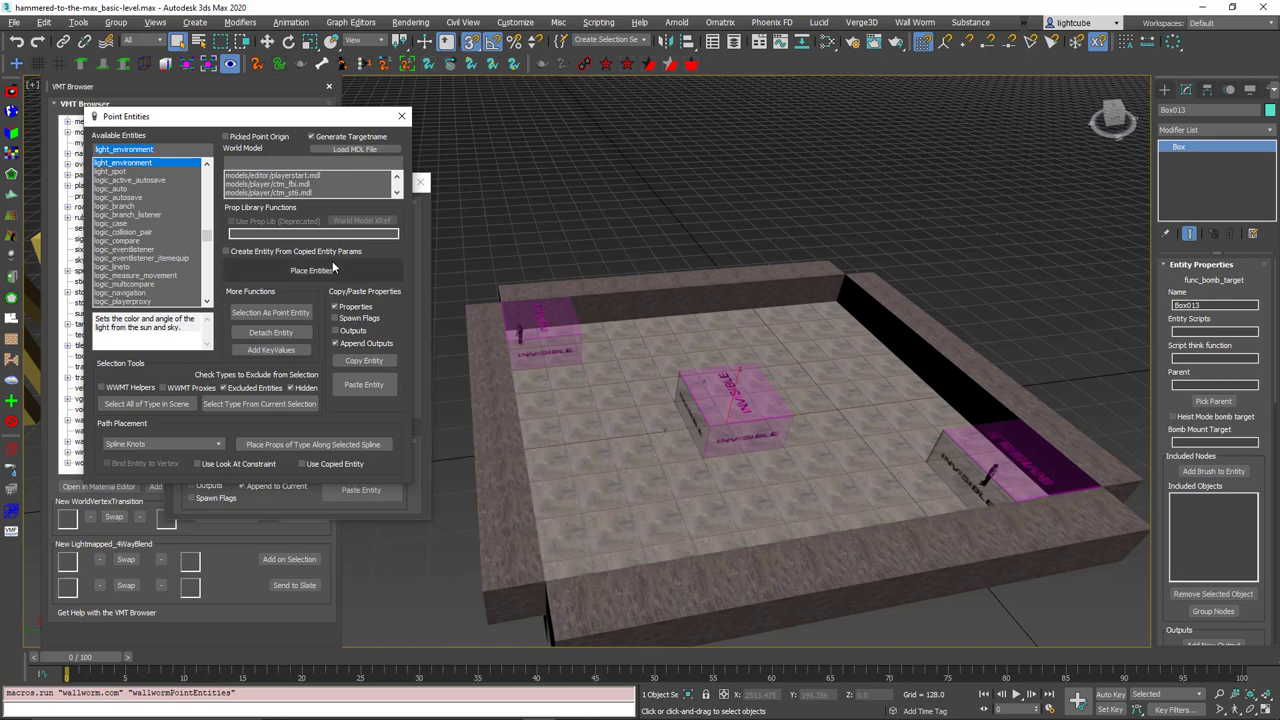
left_click(816, 383)
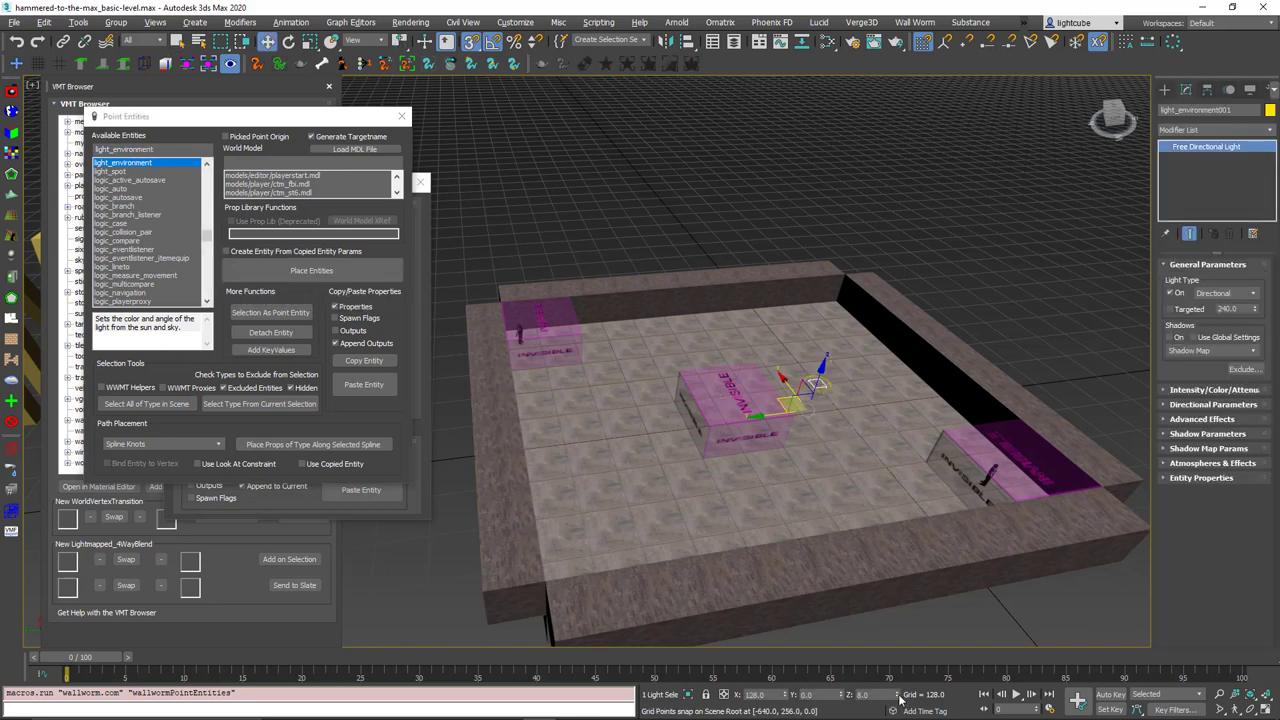
left_click_drag(899, 695, 902, 624)
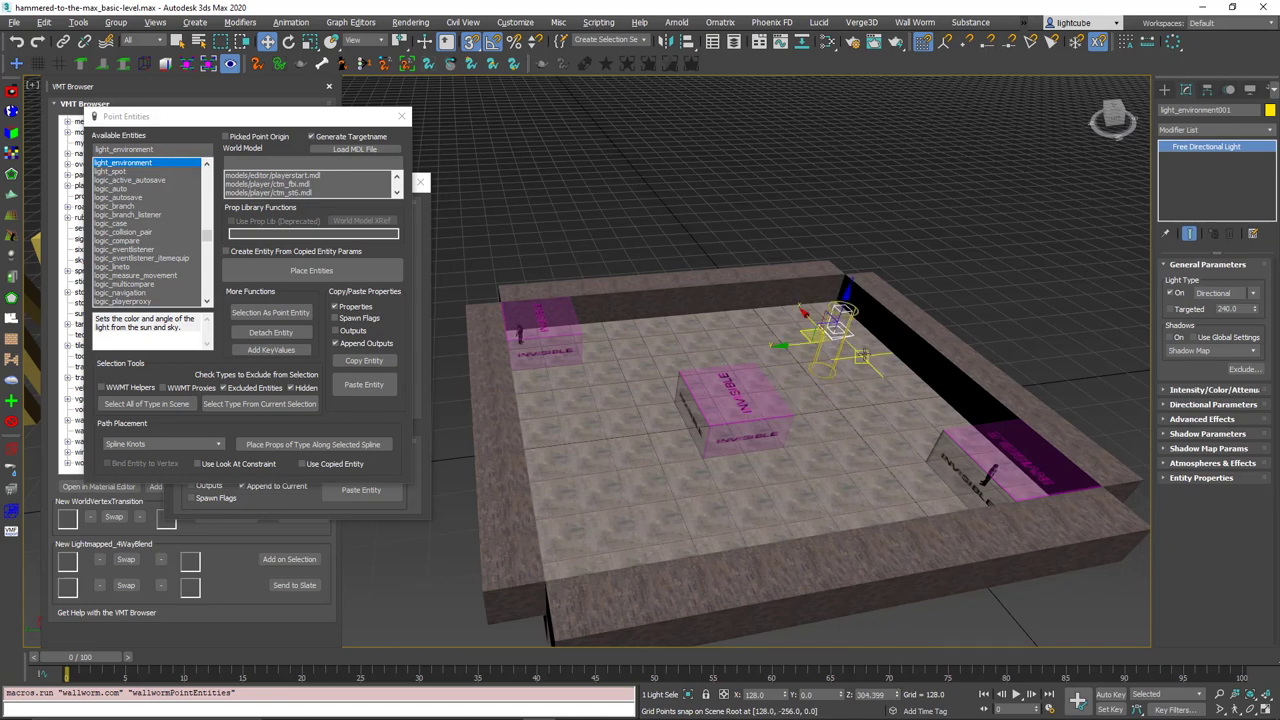
Set the light_environment's _light color to a dull yellow, RGB 179, 180, 79
scroll(828, 316, "up", 5)
middle_click_drag(828, 316, 831, 301, "alt")
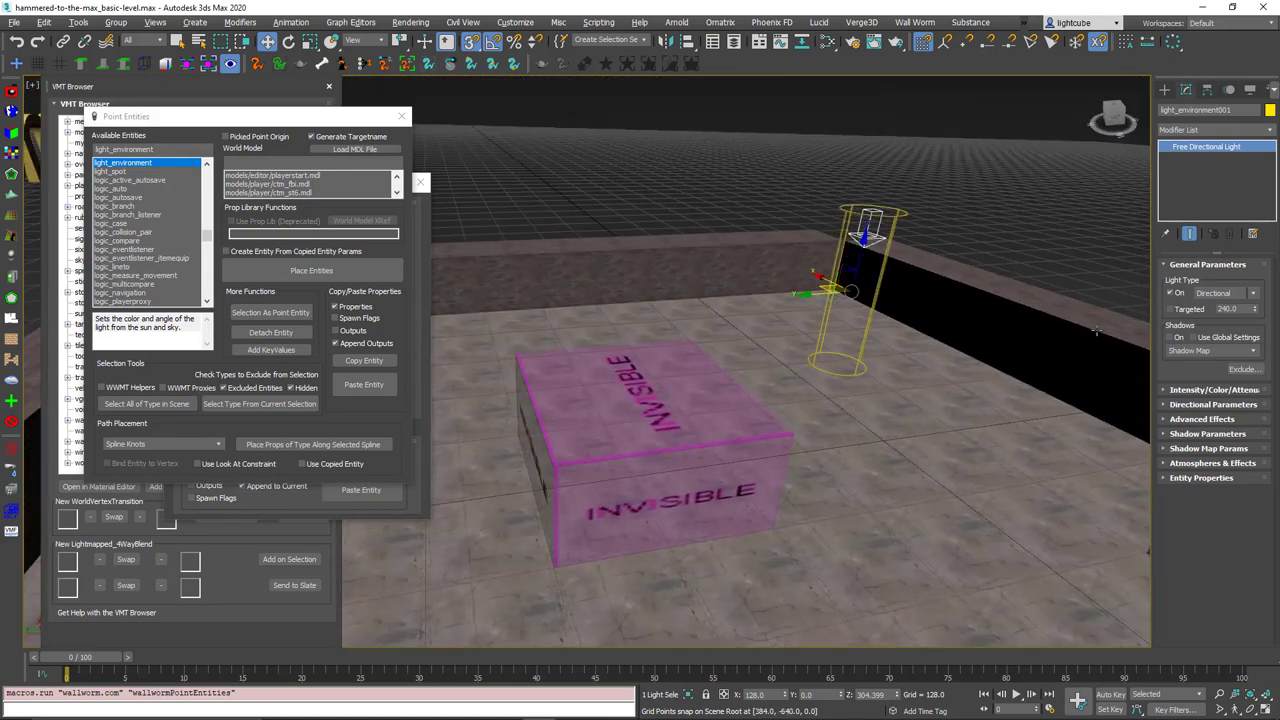
left_click(1166, 479)
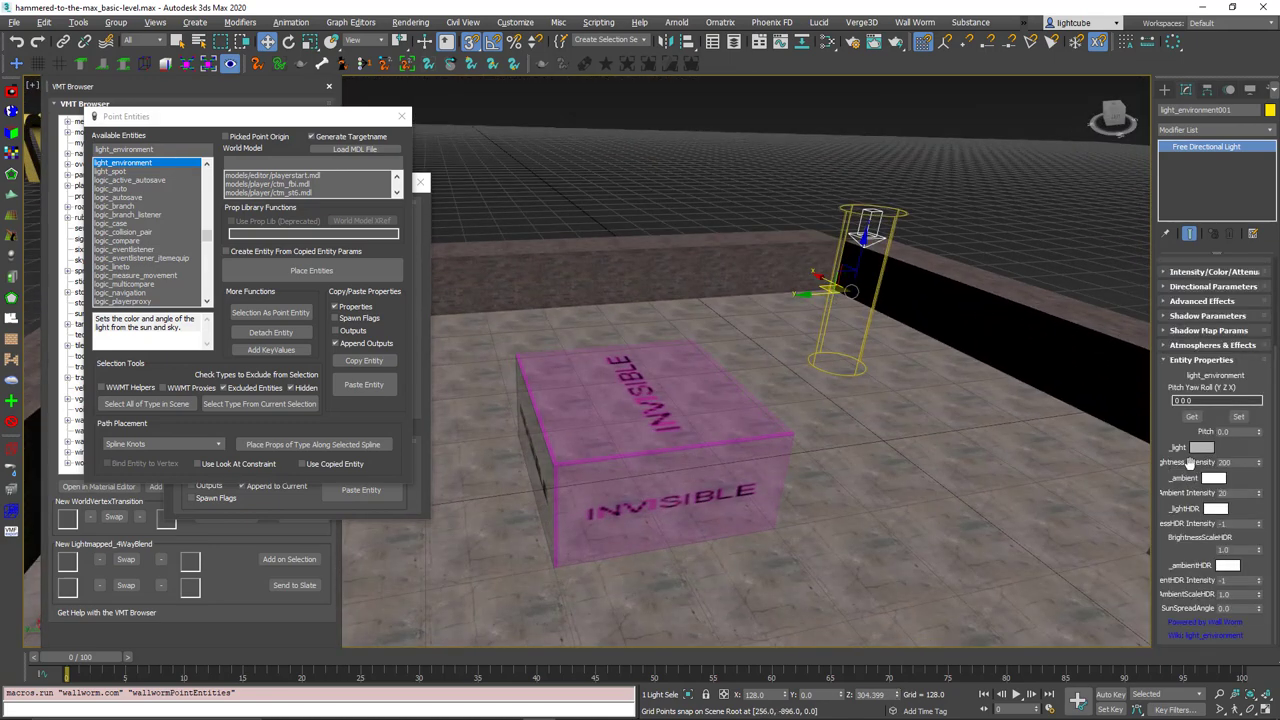
scroll(1175, 405, "down", 2)
scroll(1175, 405, "down", 1)
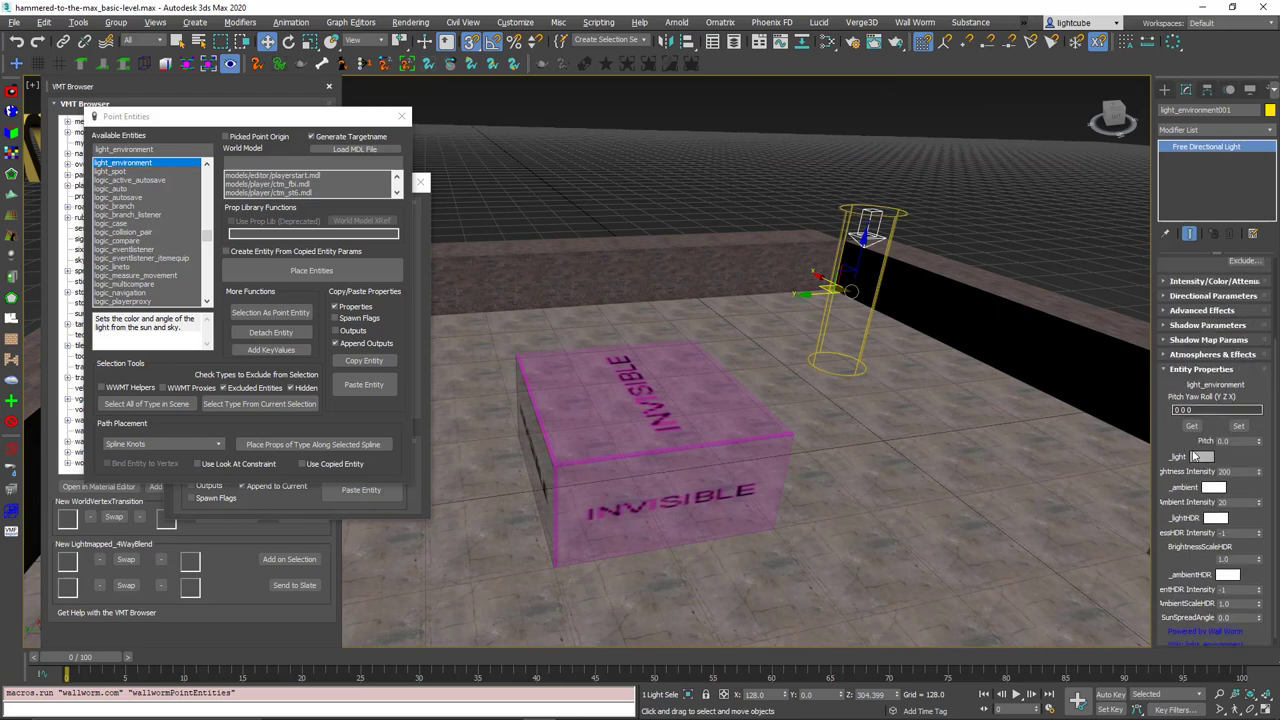
left_click(1201, 456)
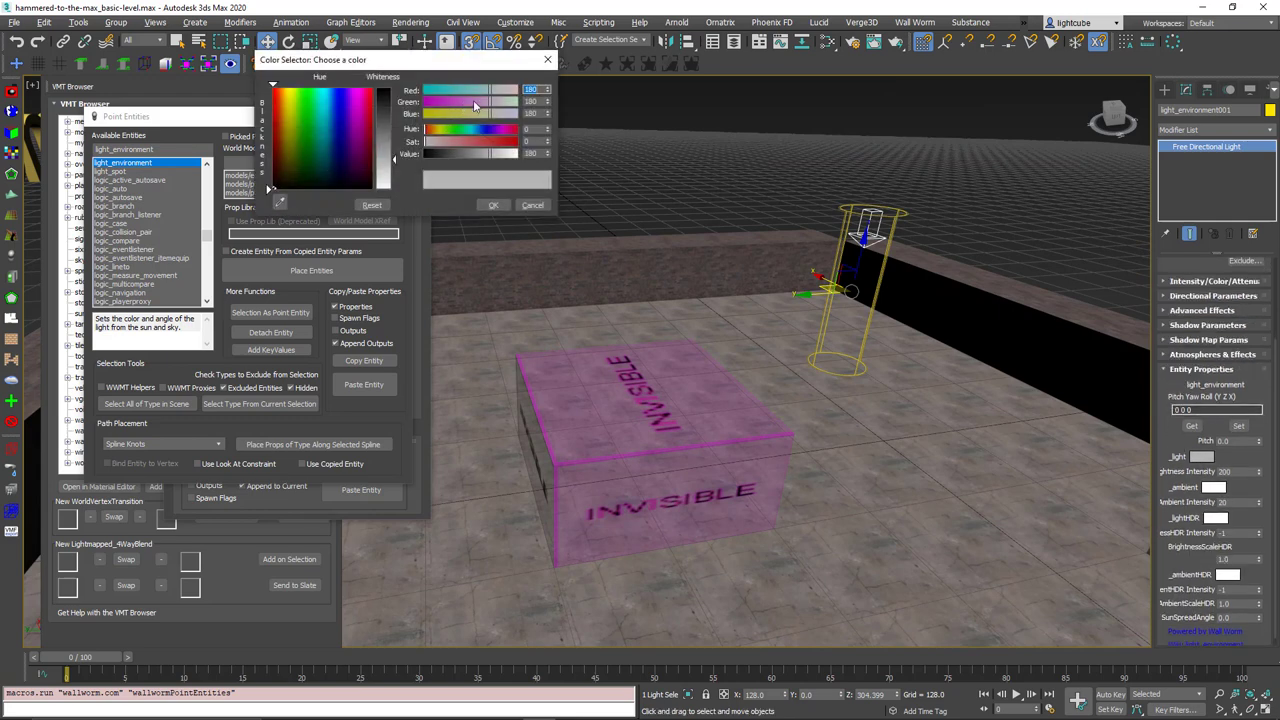
left_click_drag(475, 114, 469, 126)
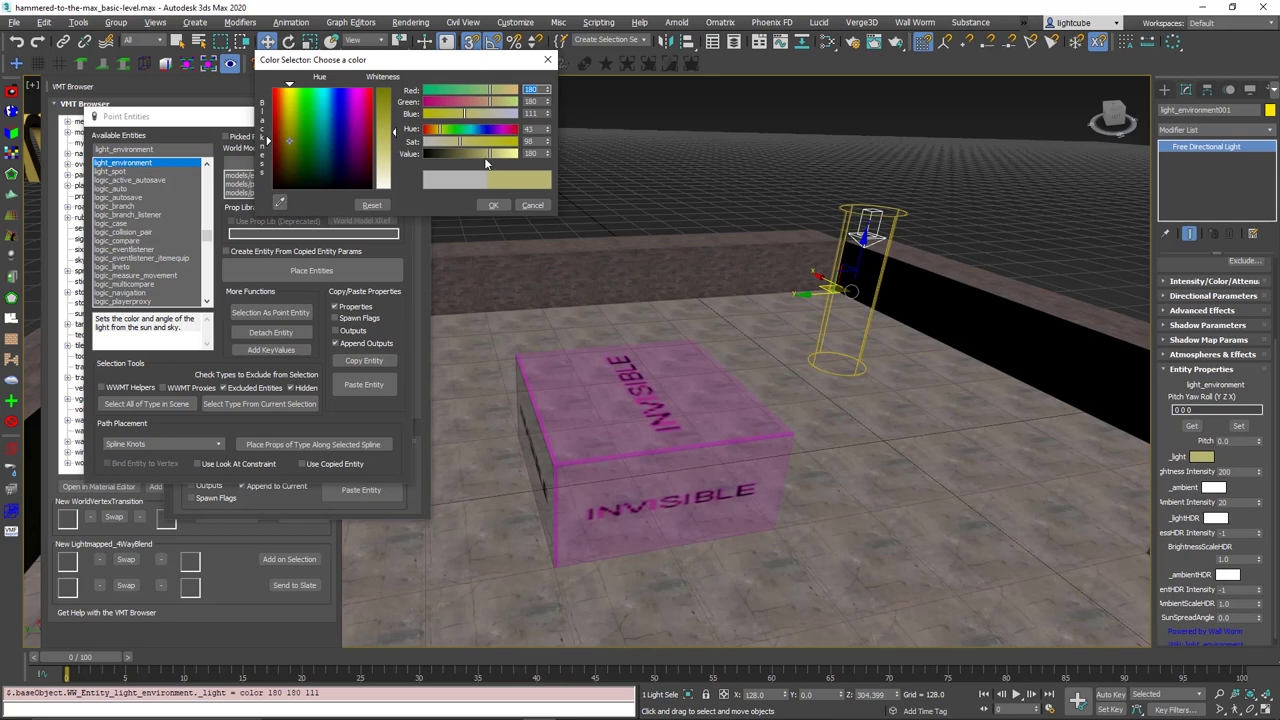
left_click(475, 141)
left_click(493, 205)
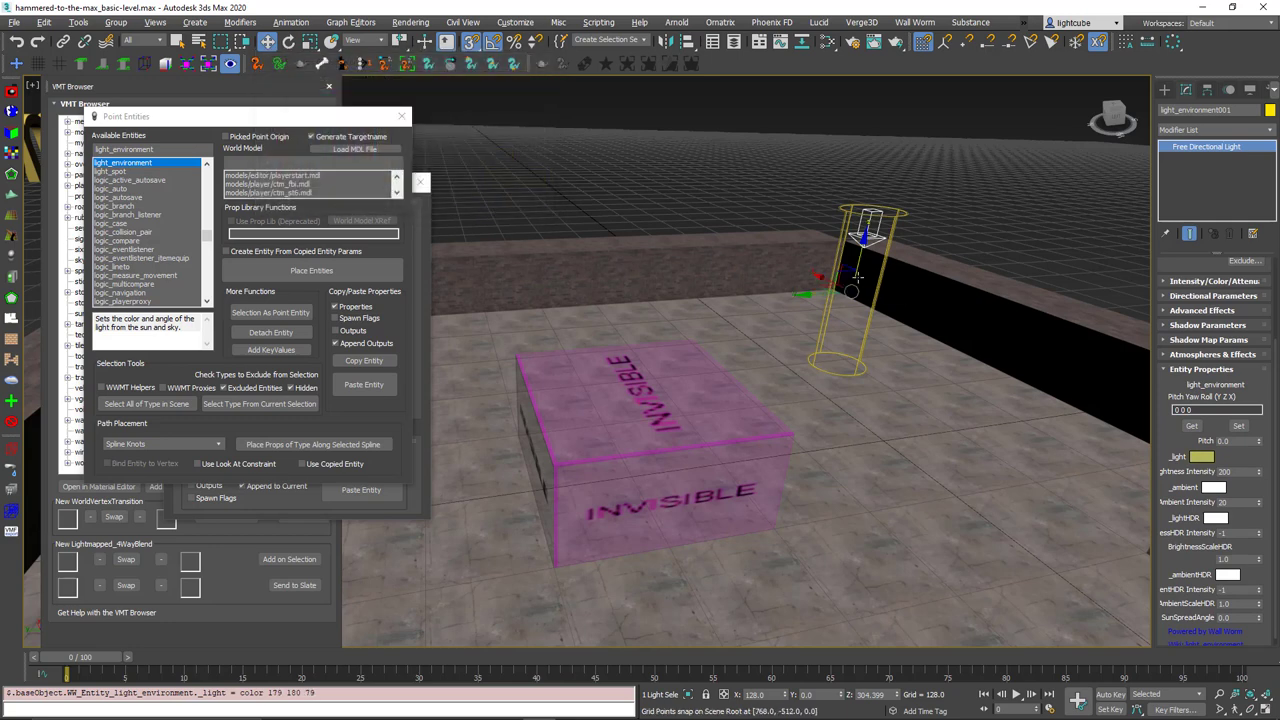
Rotate the light_environment to 60 degrees about X and 35 degrees about Z
key("e")
left_click_drag(845, 175, 890, 151)
left_click_drag(880, 224, 915, 221)
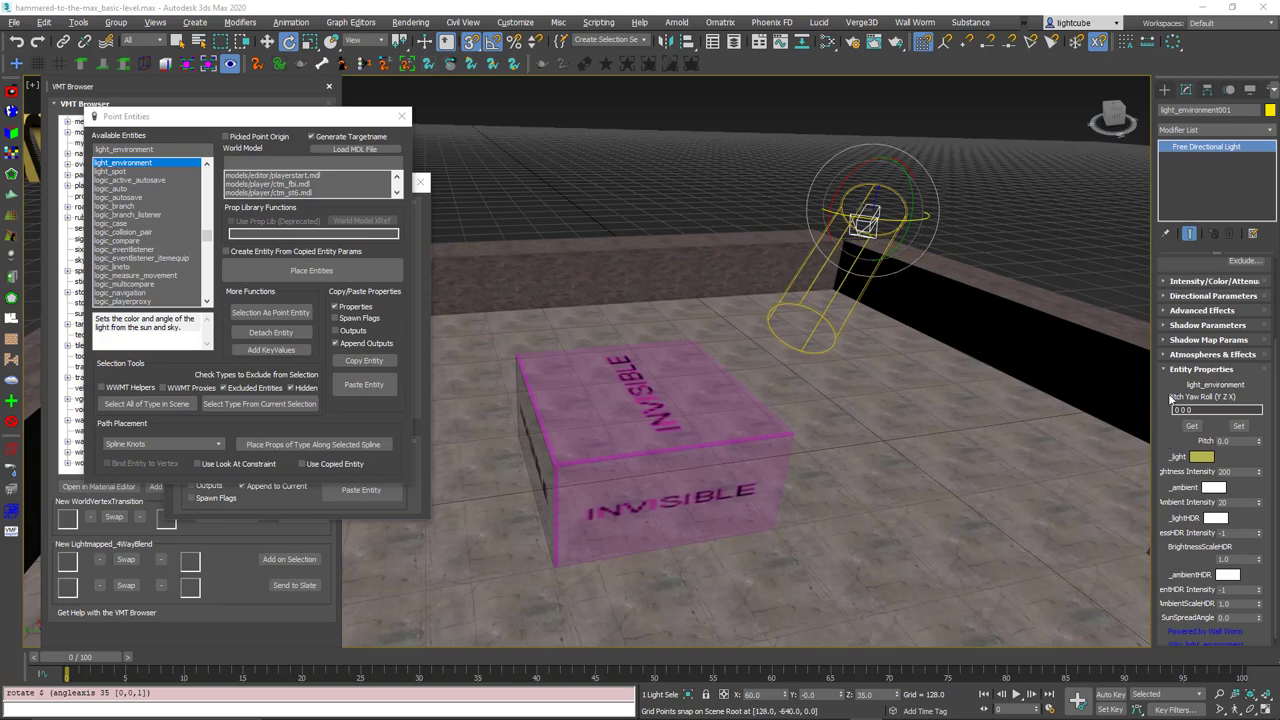
Get the light's Pitch Yaw Roll and Pitch property values from its rotation in the scene
mouse_move(1213, 408)
middle_click_drag(858, 268, 848, 318)
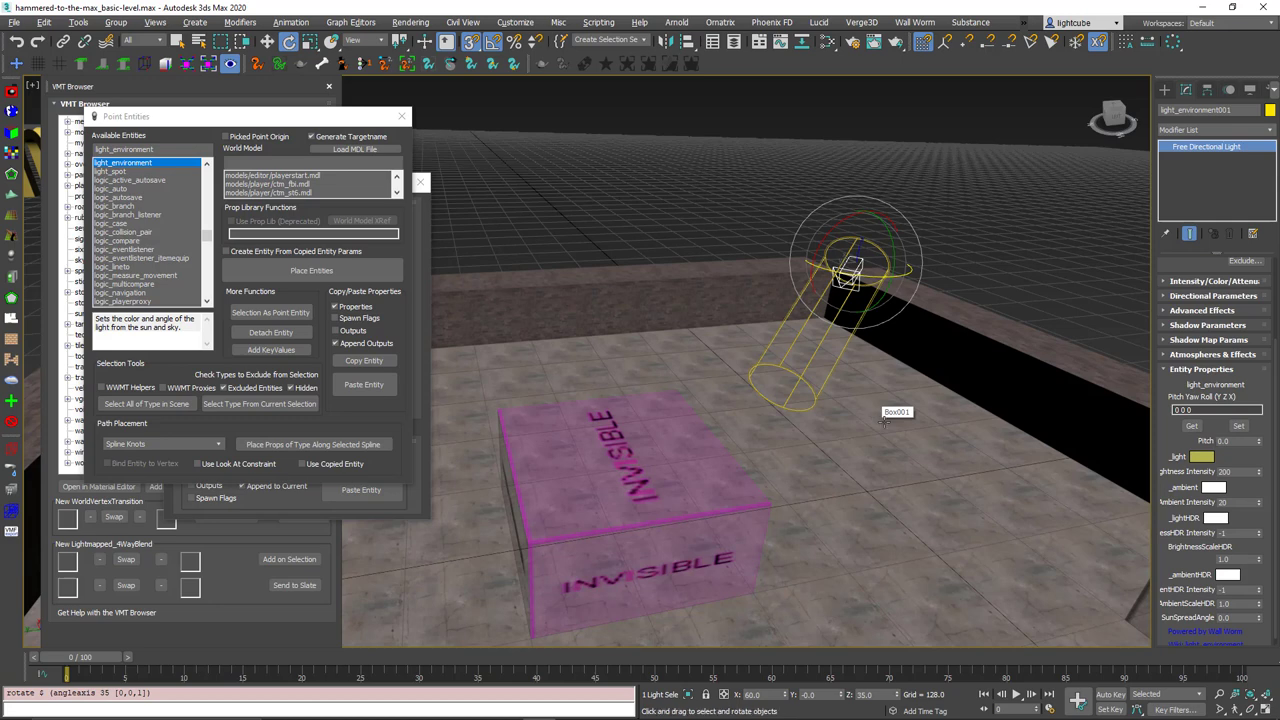
left_click(1190, 428)
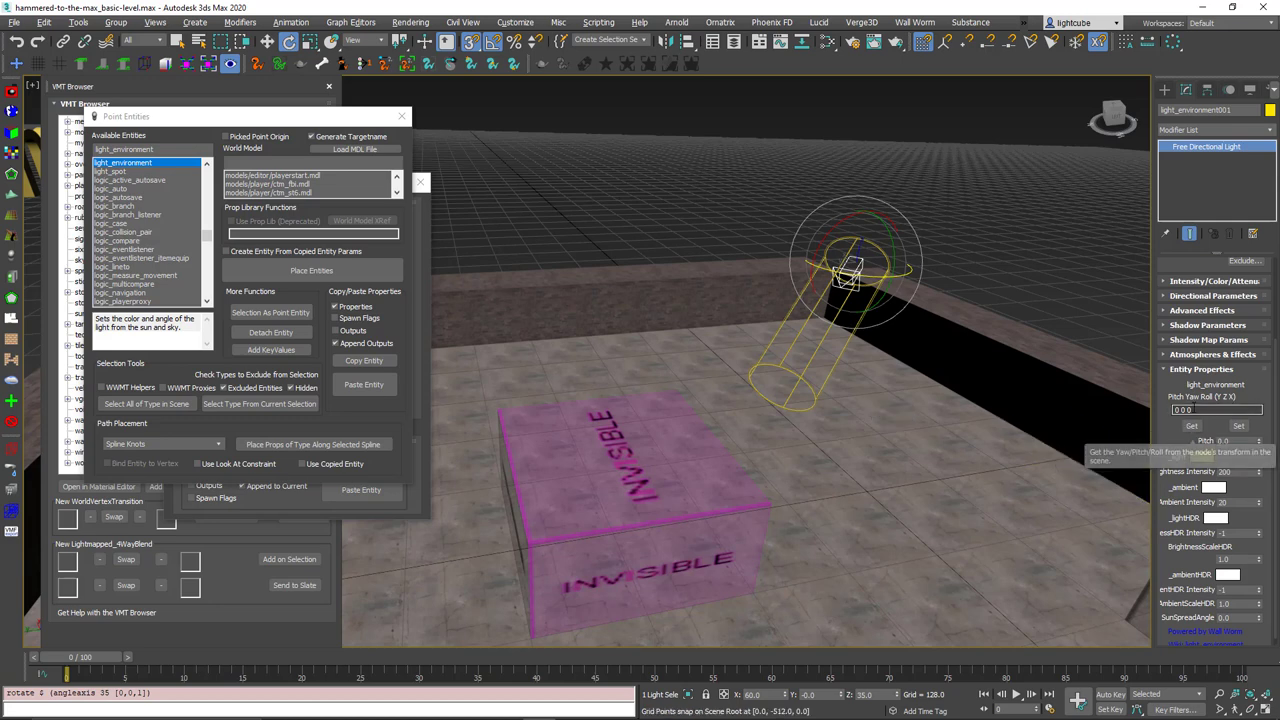
left_click(1190, 426)
Set the light's Pitch Yaw Roll to 0 180 0 and apply those angles to the light in the scene
left_click(1206, 410)
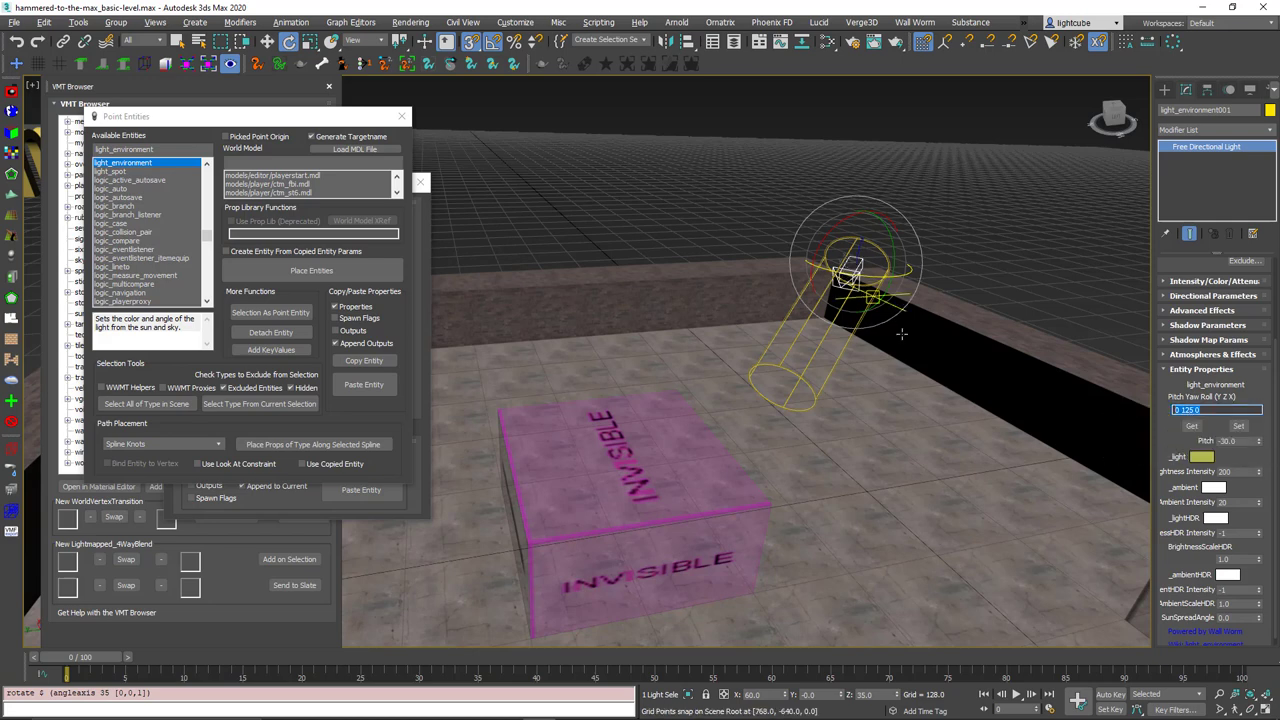
left_click(1197, 410)
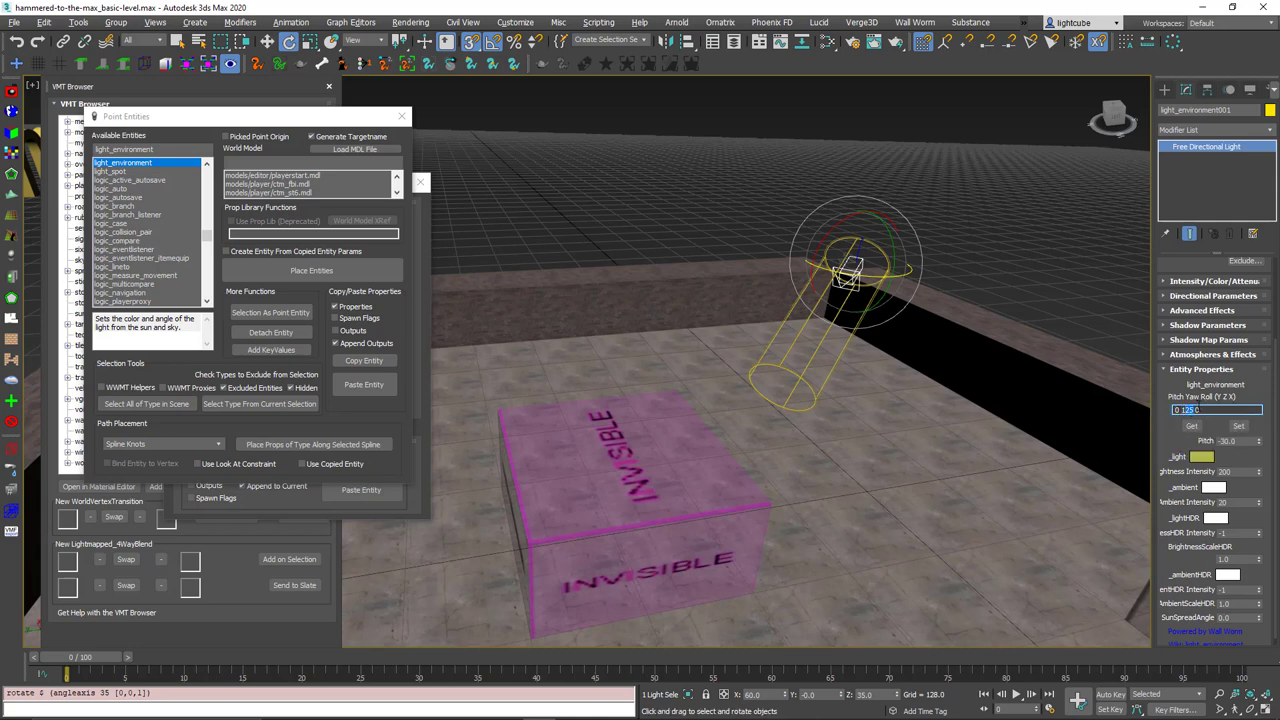
type("180")
left_click(1240, 426)
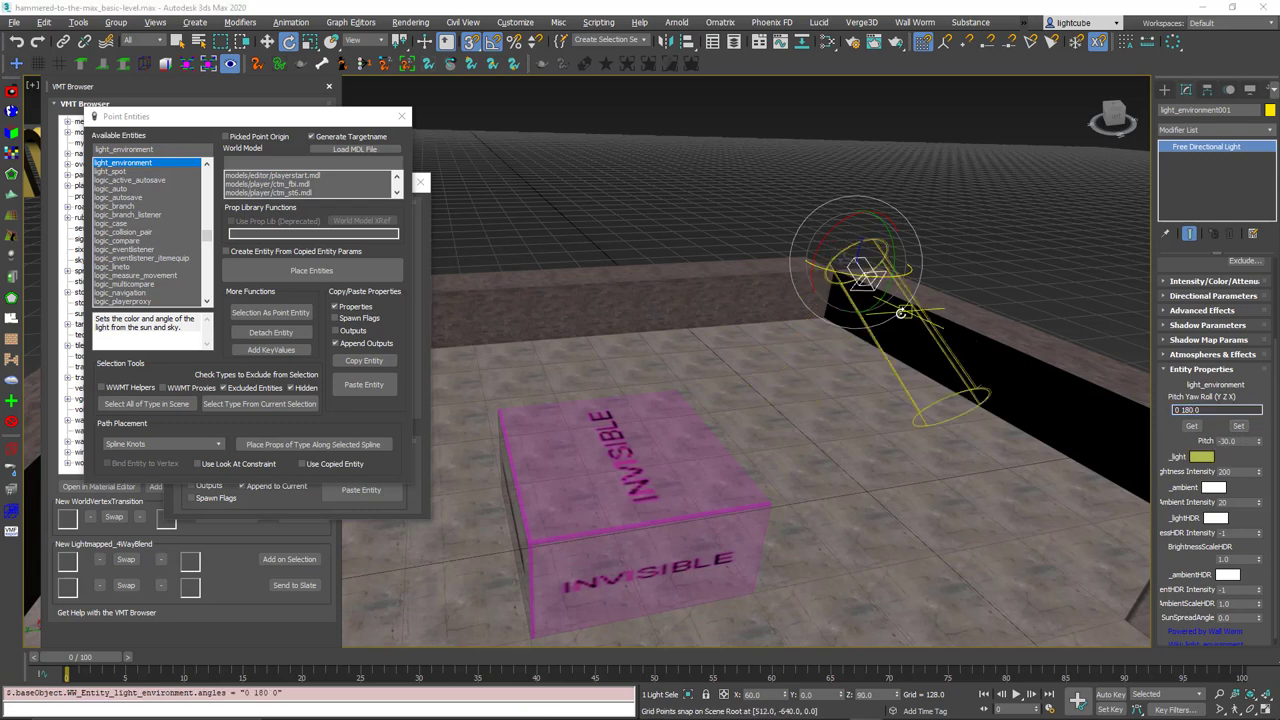
mouse_move(862, 314)
middle_mouse_down("alt")
mouse_move(700, 318)
mouse_move(720, 340)
mouse_move(830, 335)
mouse_move(868, 305)
mouse_move(858, 298)
middle_mouse_up("alt")
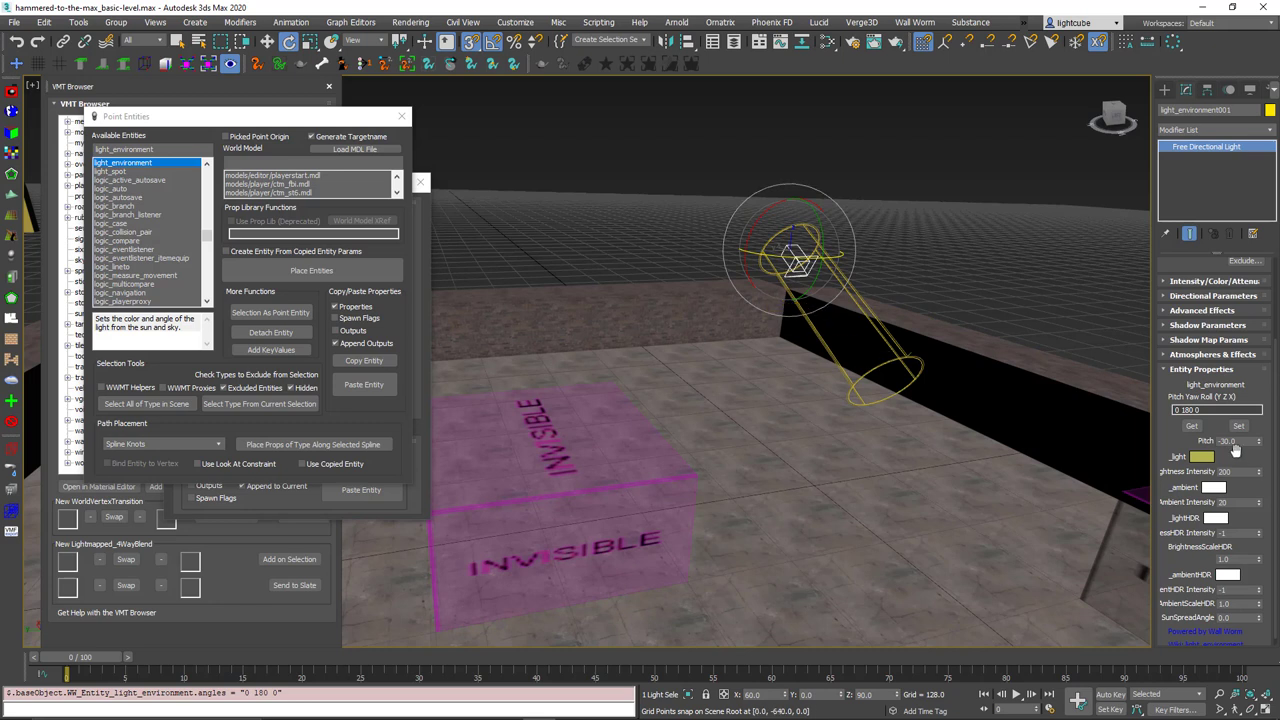
left_click(1237, 427)
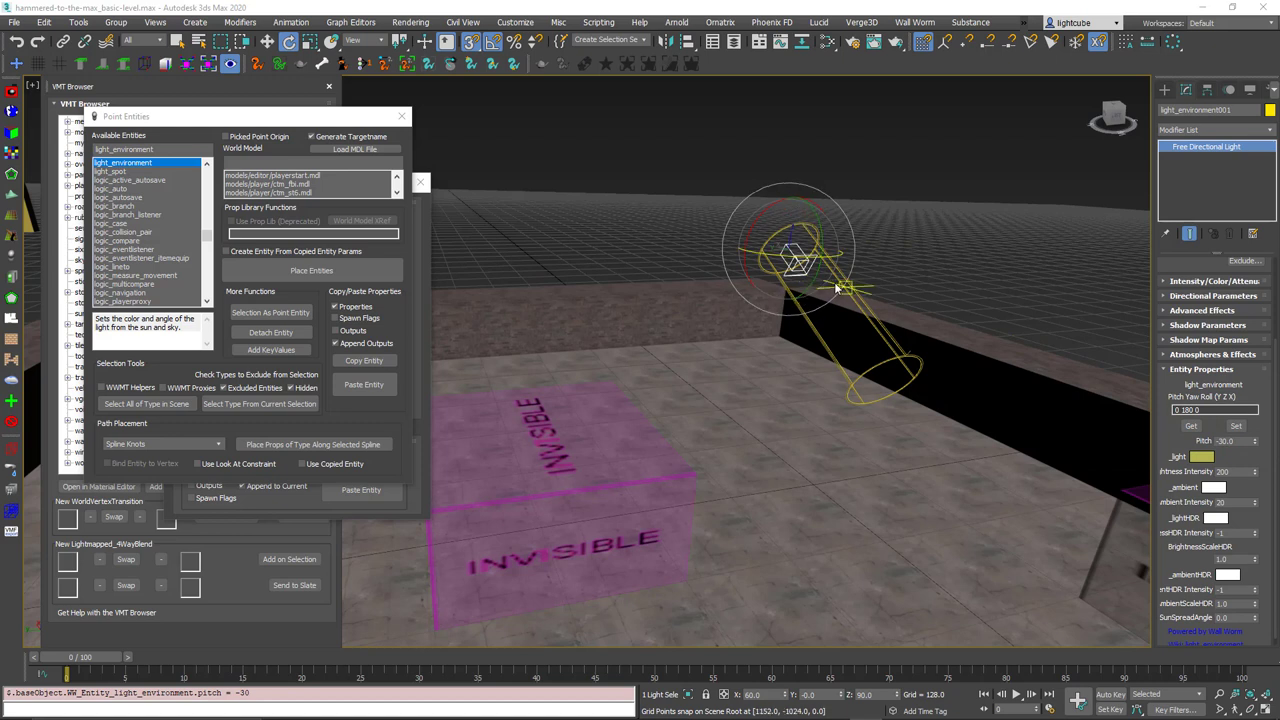
left_click(1207, 414)
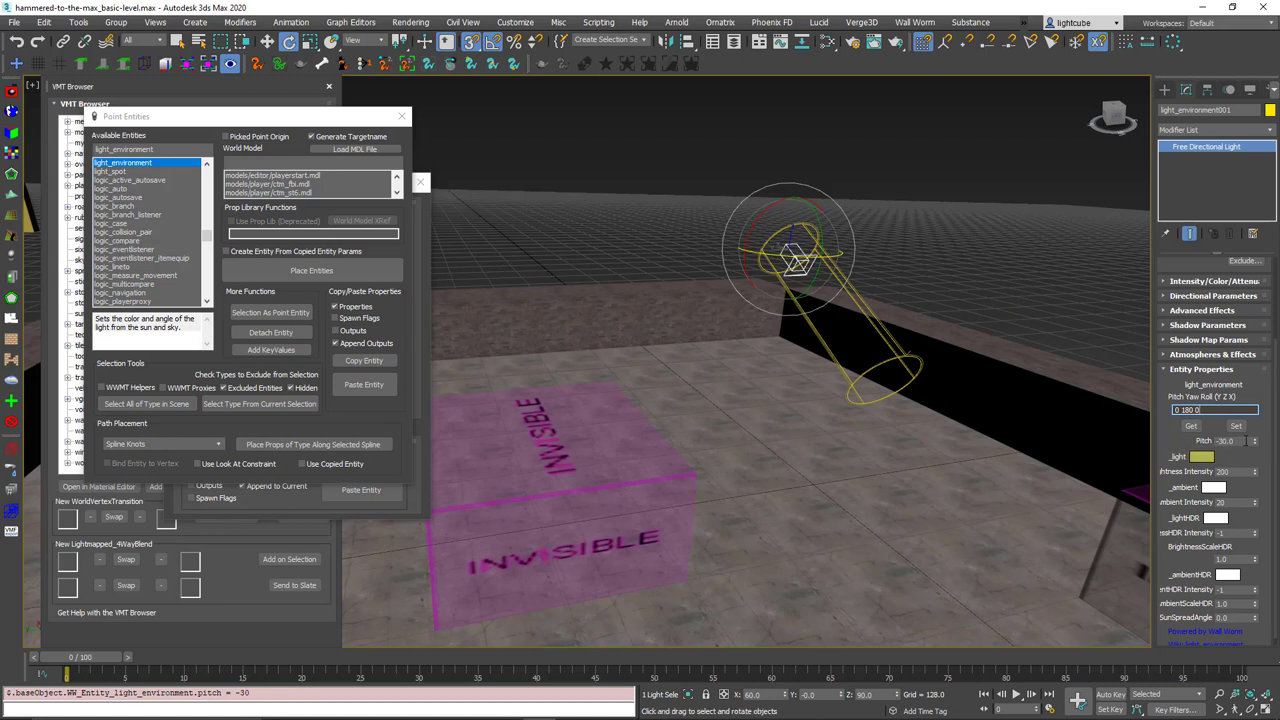
left_click_drag(1243, 441, 1208, 440)
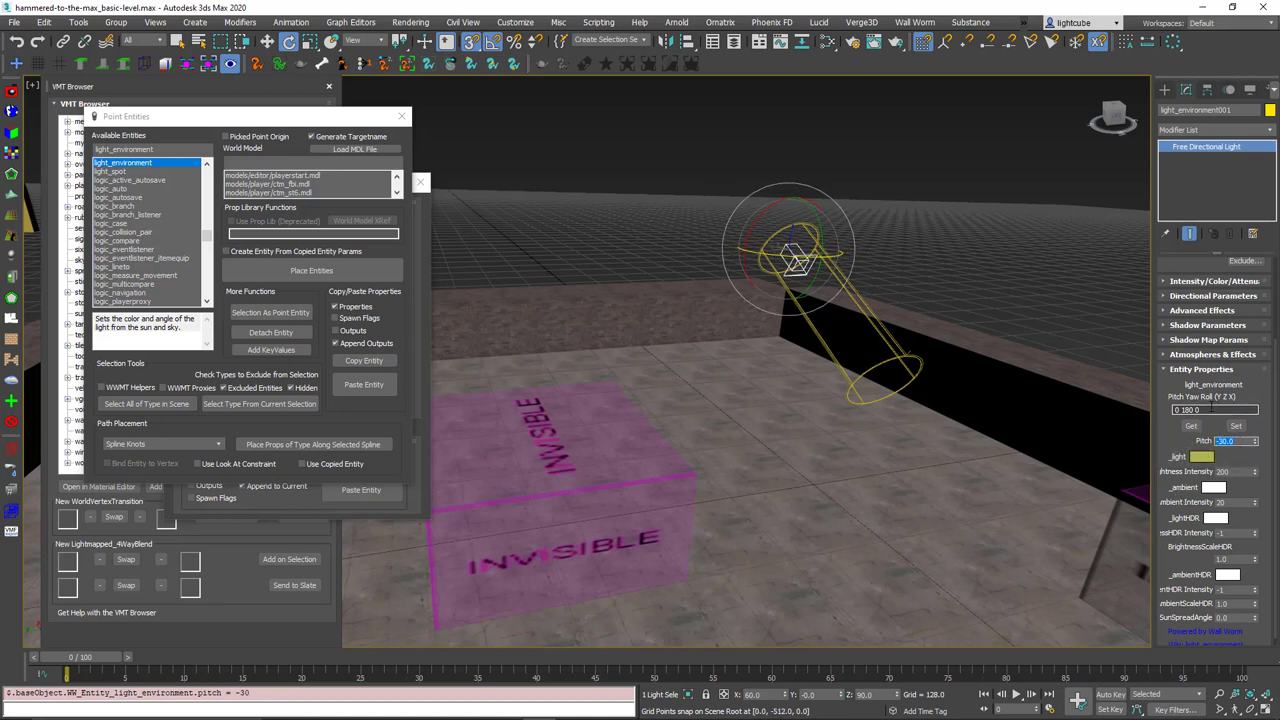
left_click_drag(1214, 409, 1168, 409)
left_click(1186, 412)
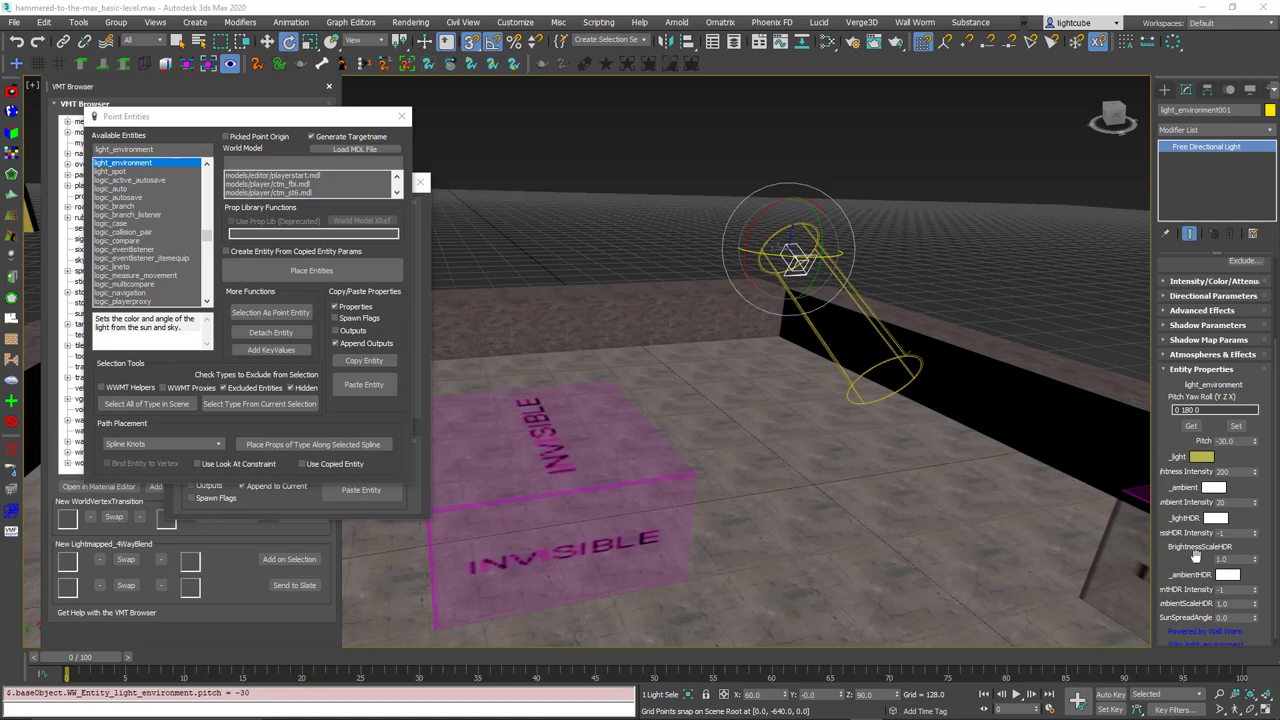
scroll(1197, 592, "down", 1)
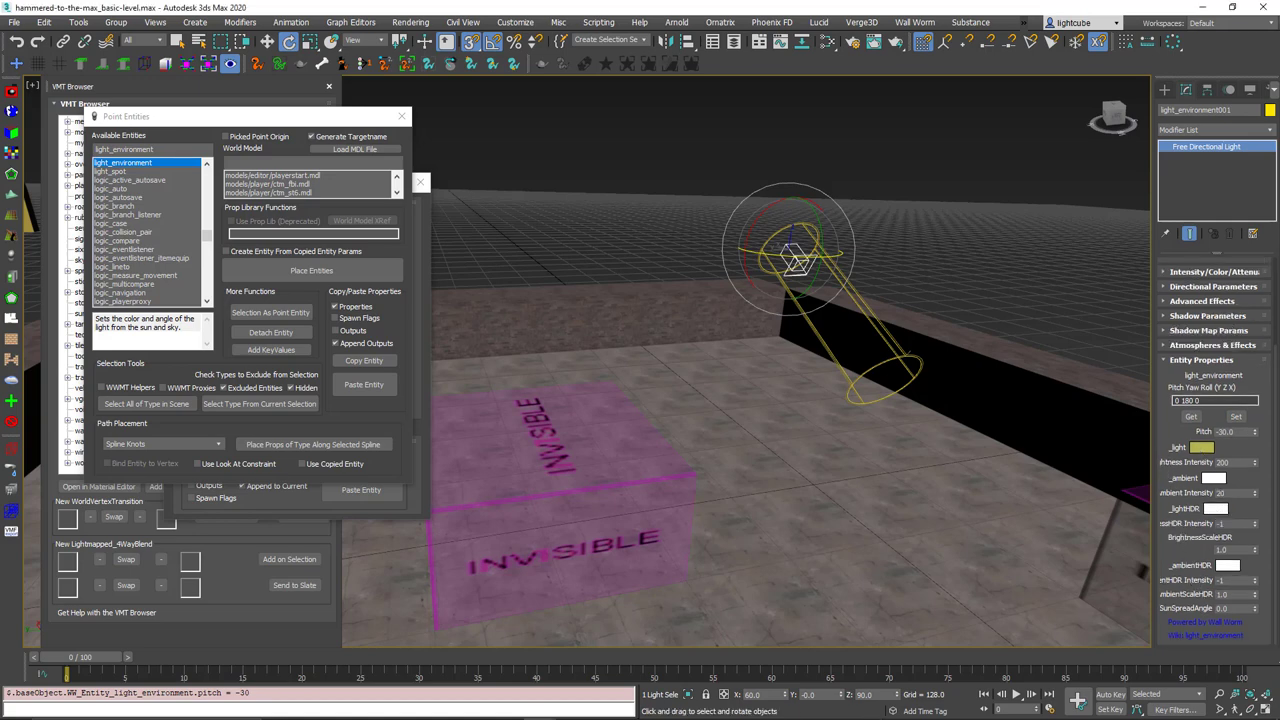
Close the Point Entities, Brush Entities and VMT Browser windows
left_click(401, 116)
left_click(420, 182)
left_click(329, 86)
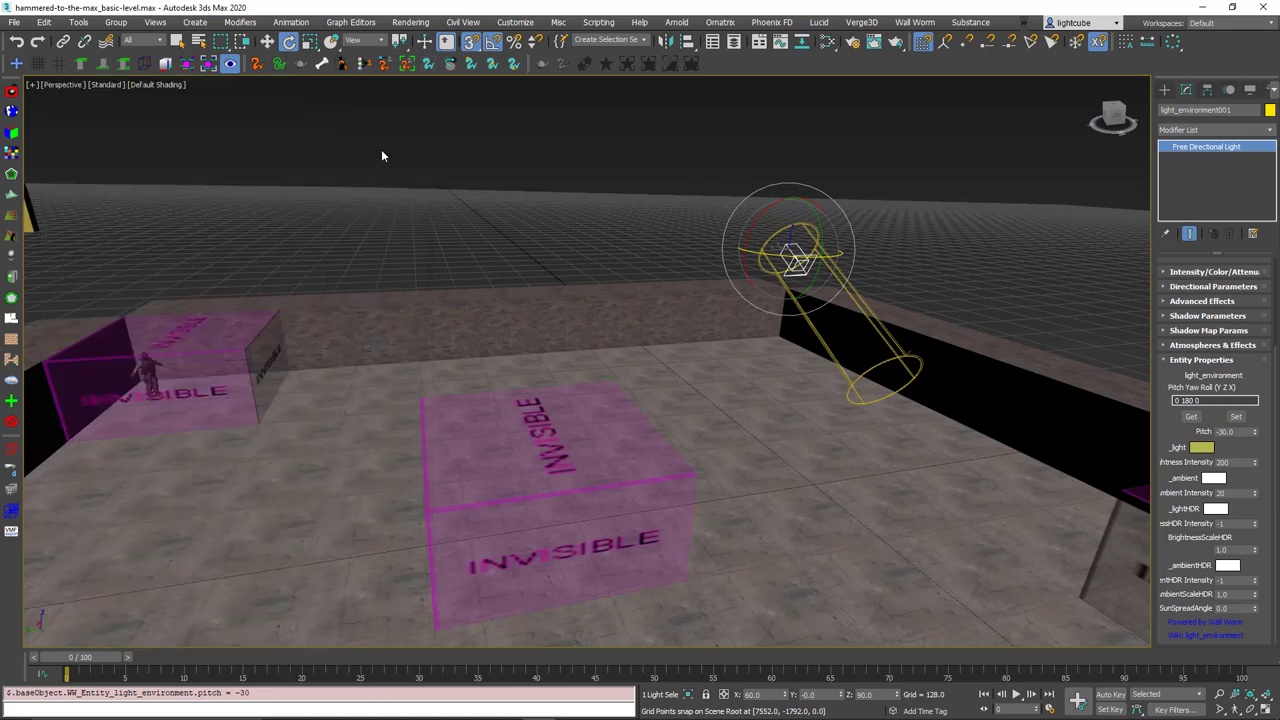
Unhide the skybox brushes around the level
middle_click_drag(480, 363, 529, 337)
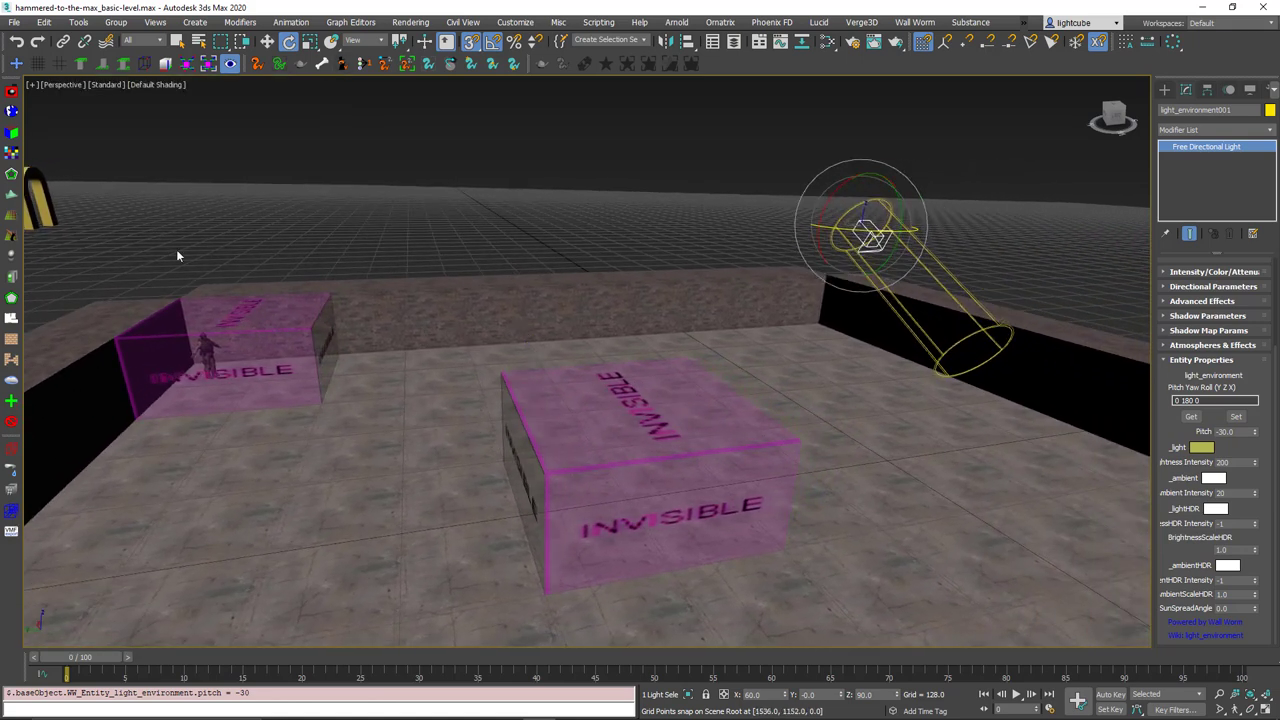
left_click(229, 63)
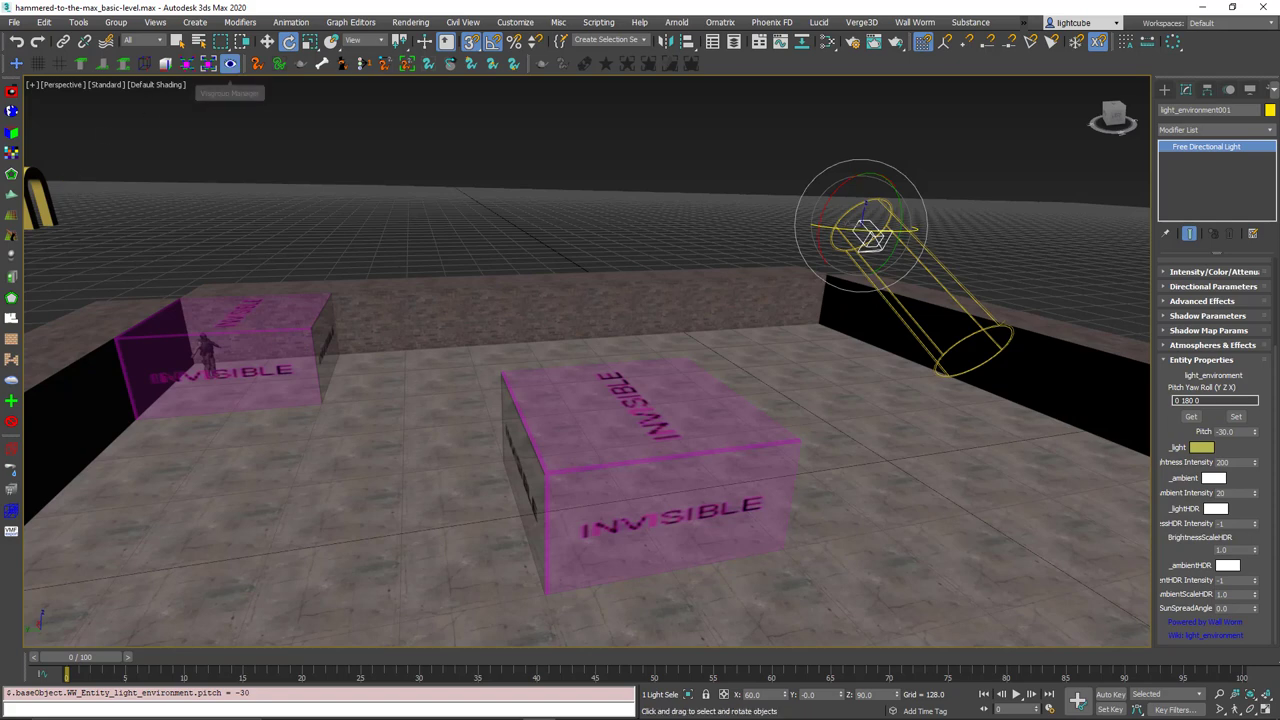
scroll(795, 275, "up", 5)
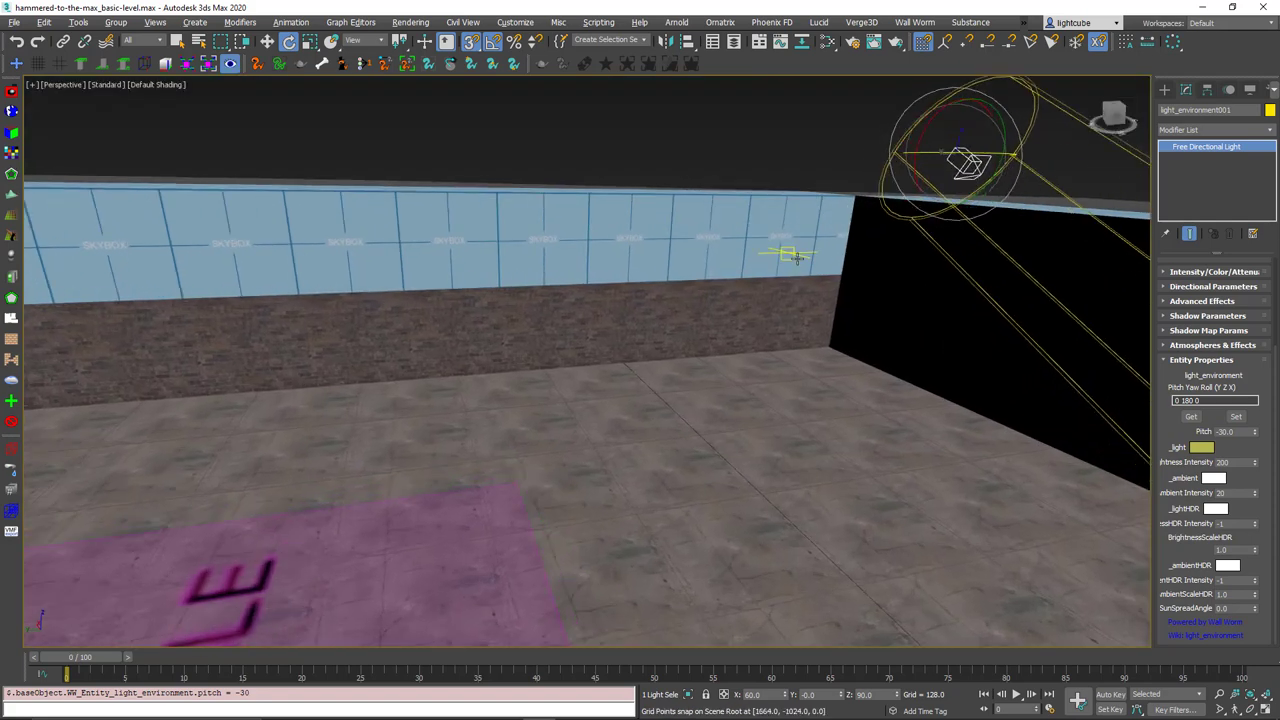
Raise the environment light to a height of about 564 units, above the skybox roof, and save the scene
mouse_move(806, 260)
middle_mouse_down("alt")
mouse_move(774, 320)
mouse_move(807, 257)
middle_mouse_up("alt")
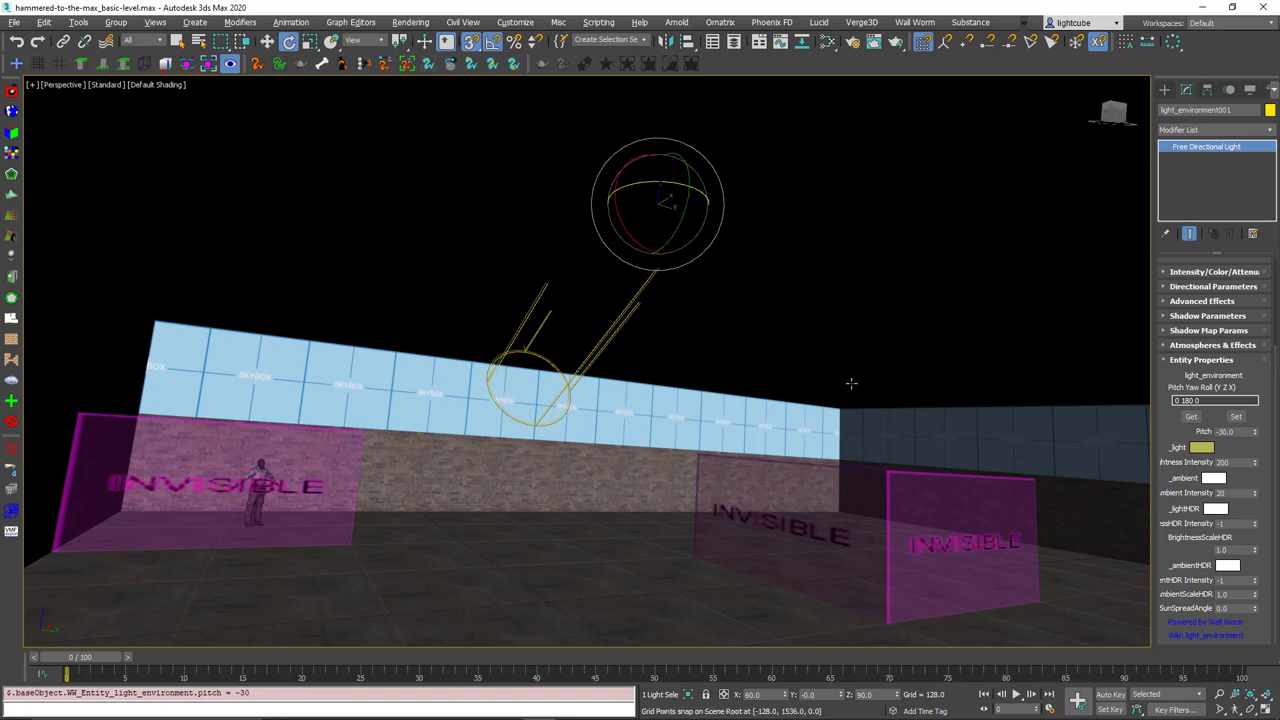
middle_click_drag(710, 304, 903, 651, "alt")
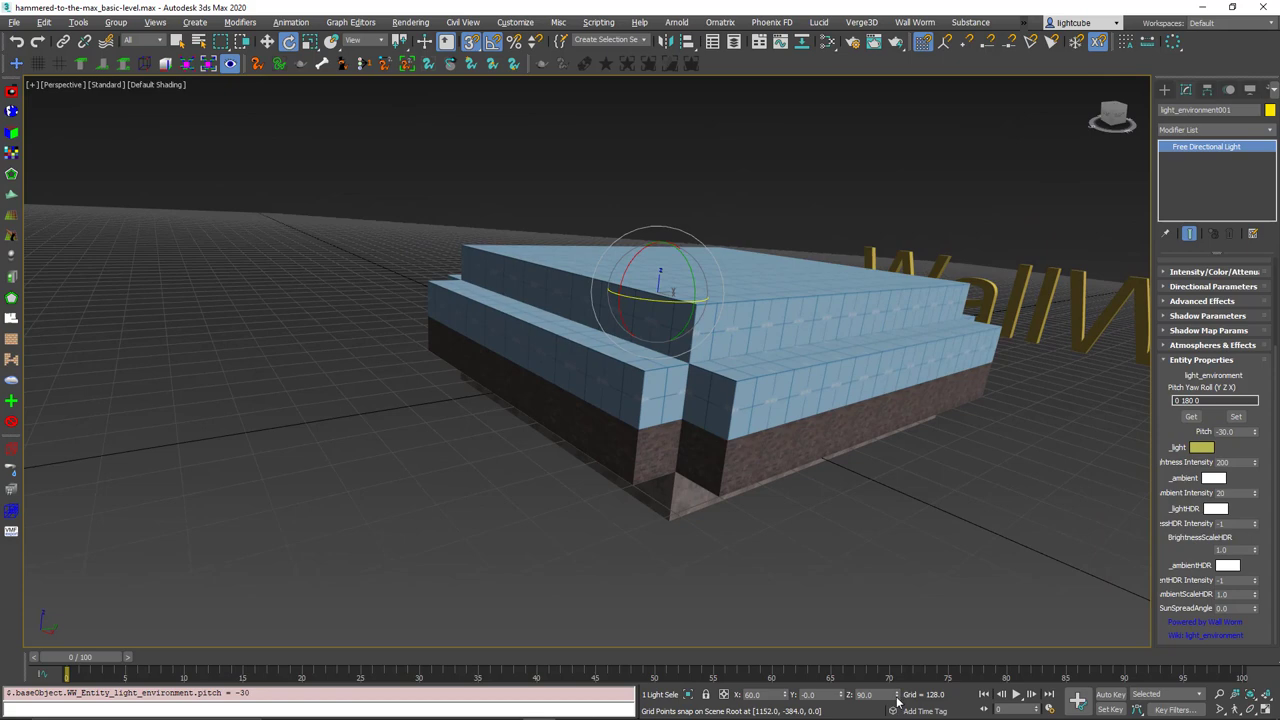
key("w")
left_click_drag(895, 692, 885, 616)
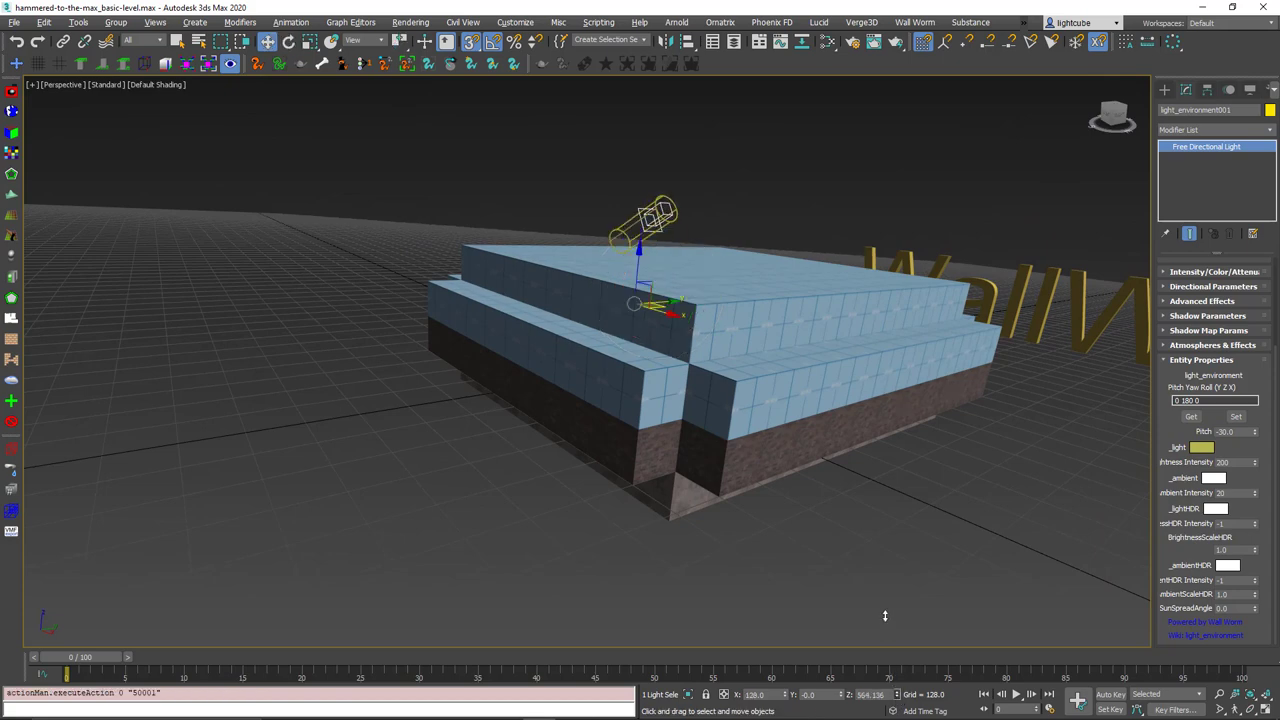
scroll(676, 364, "up", 6)
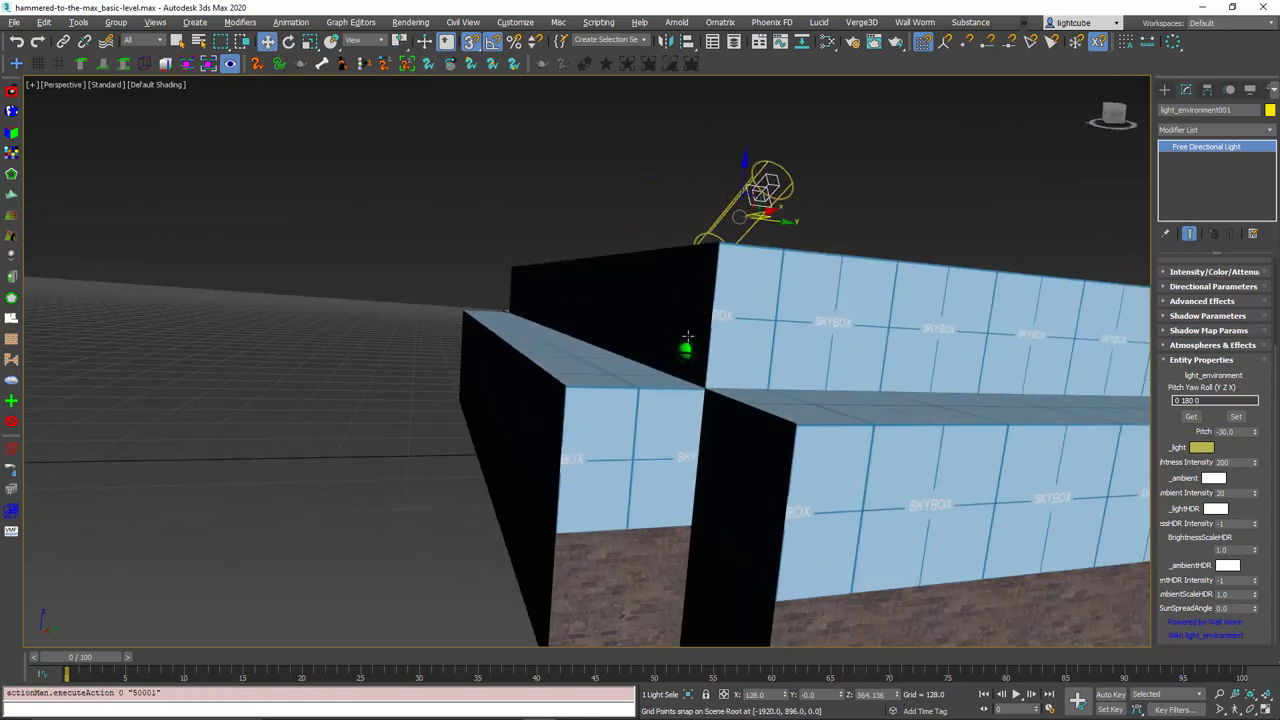
key("ctrl+s")
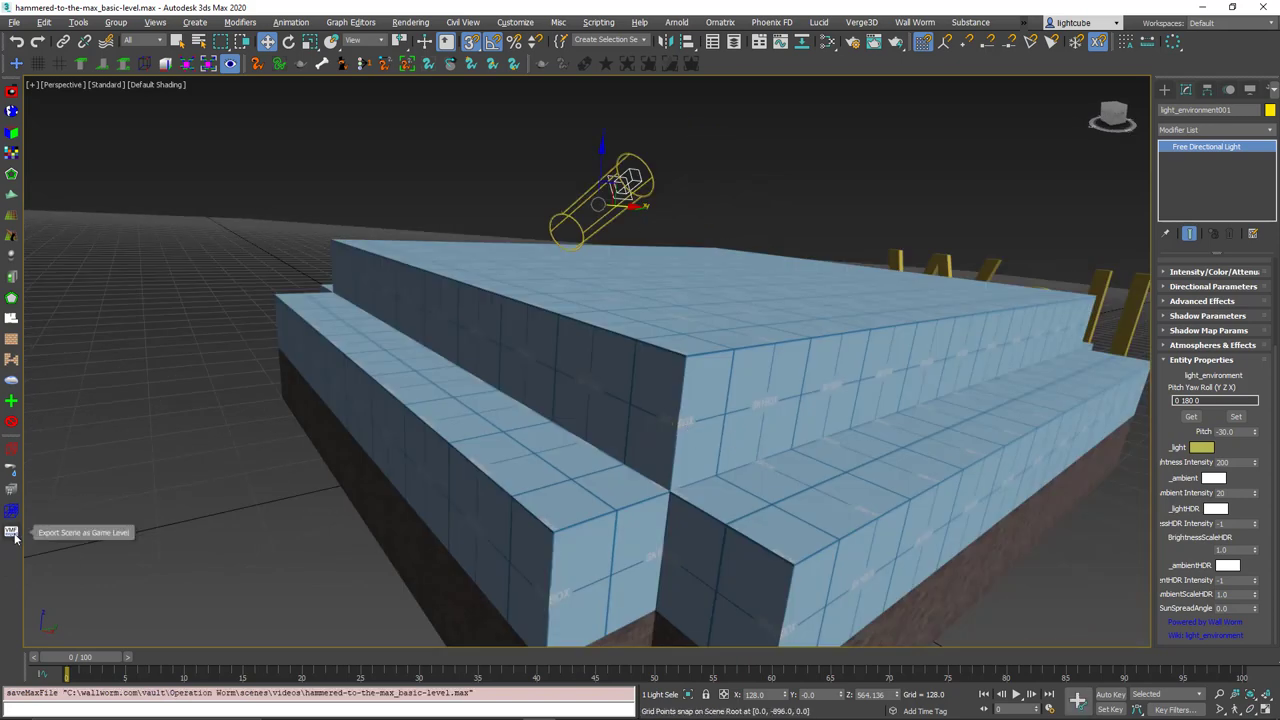
Open the Level Exporter, apply the Final preset and enable Output Compile Window
left_click(912, 23)
mouse_move(997, 123)
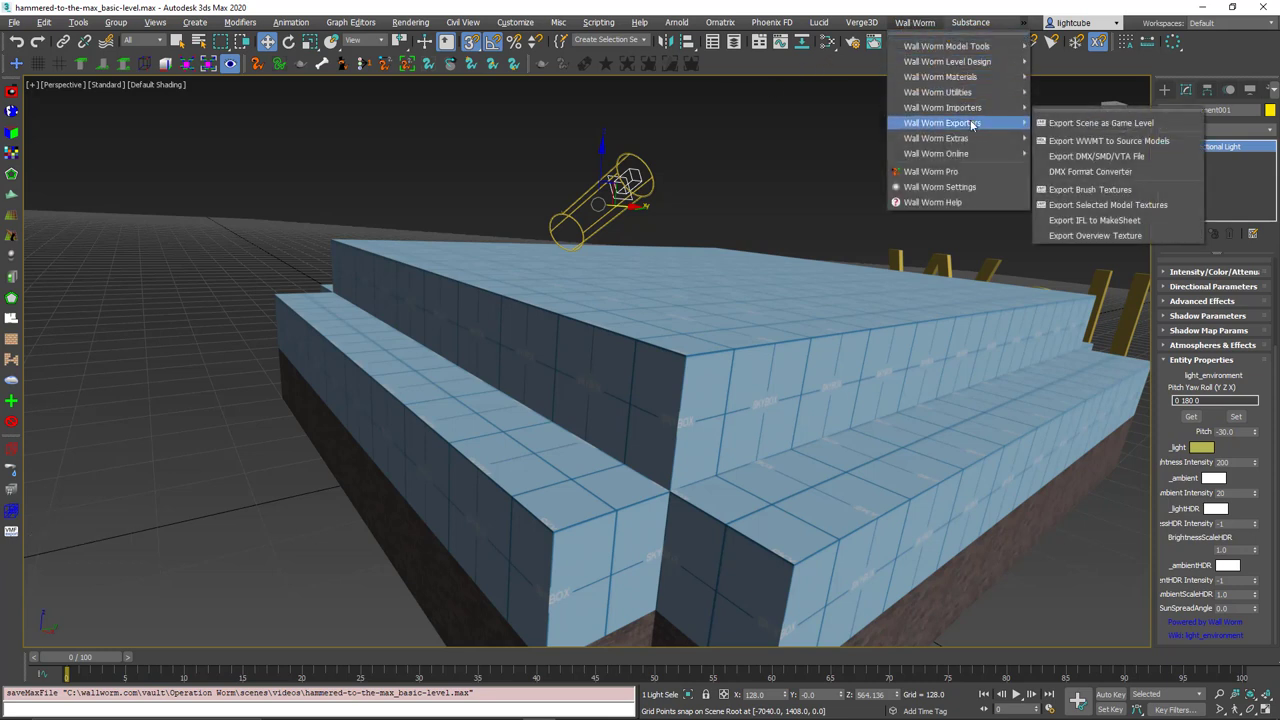
left_click(1100, 123)
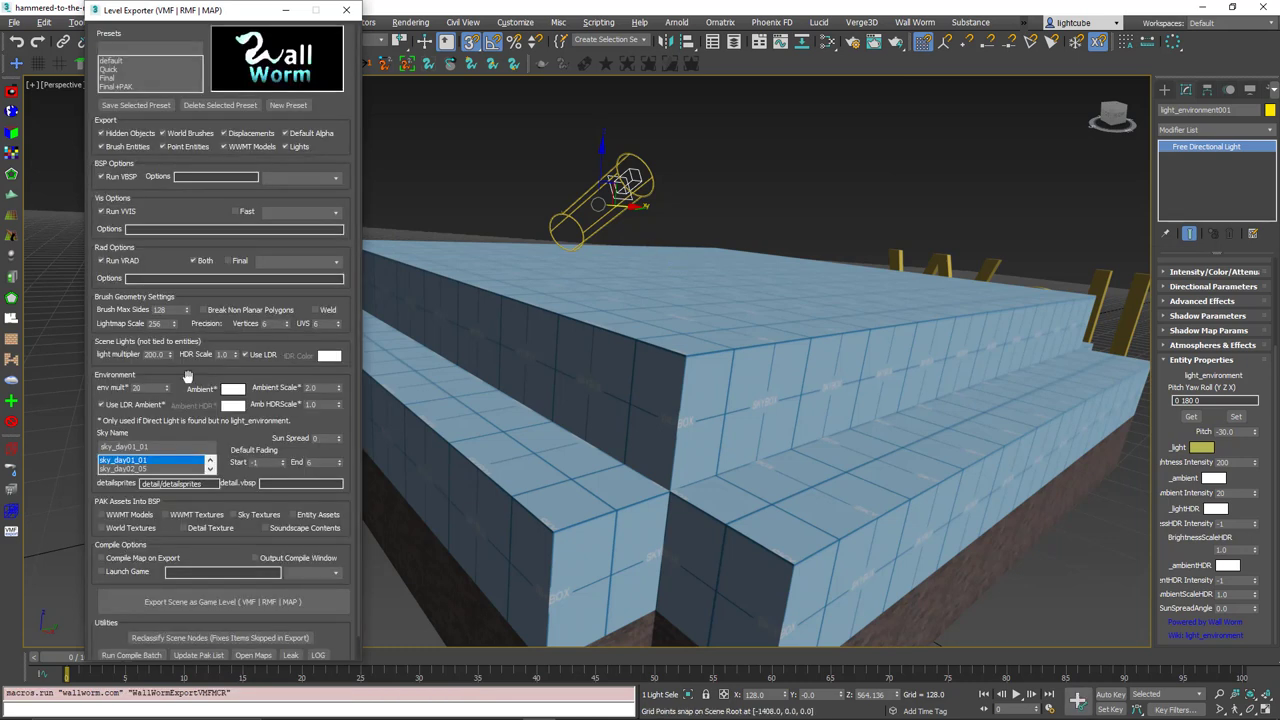
left_click(107, 78)
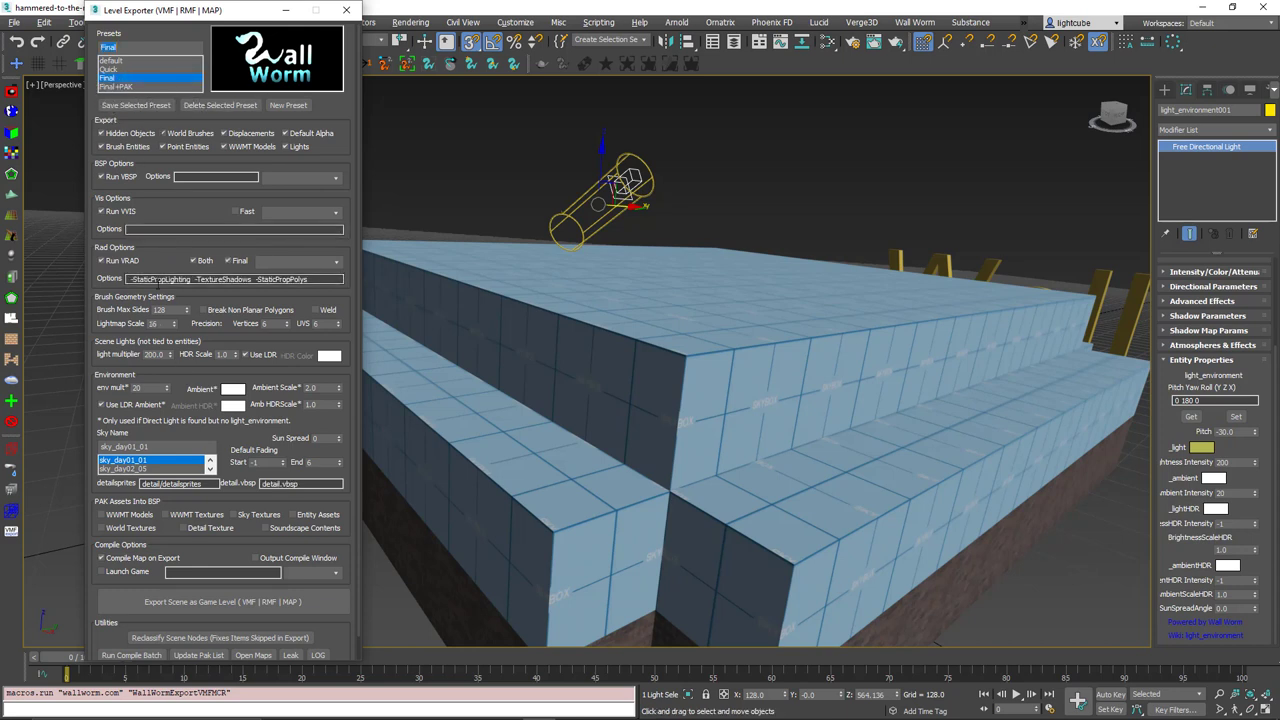
left_click(118, 88)
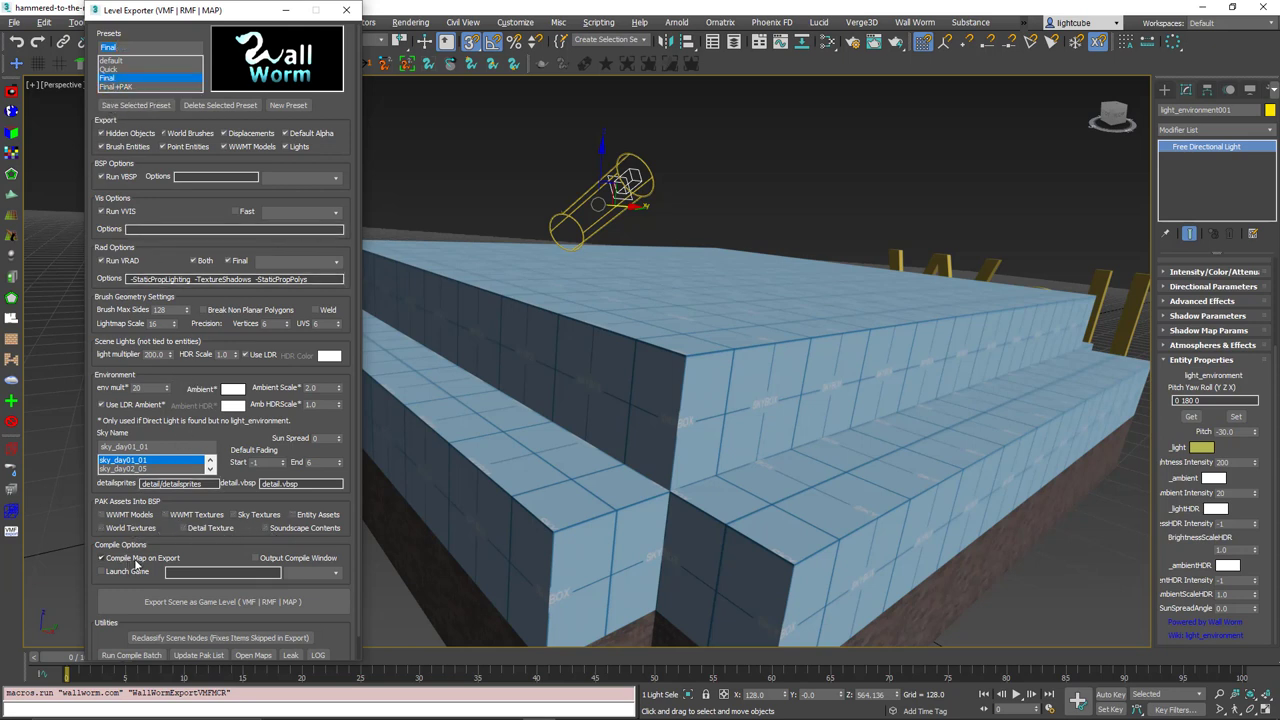
left_click(256, 559)
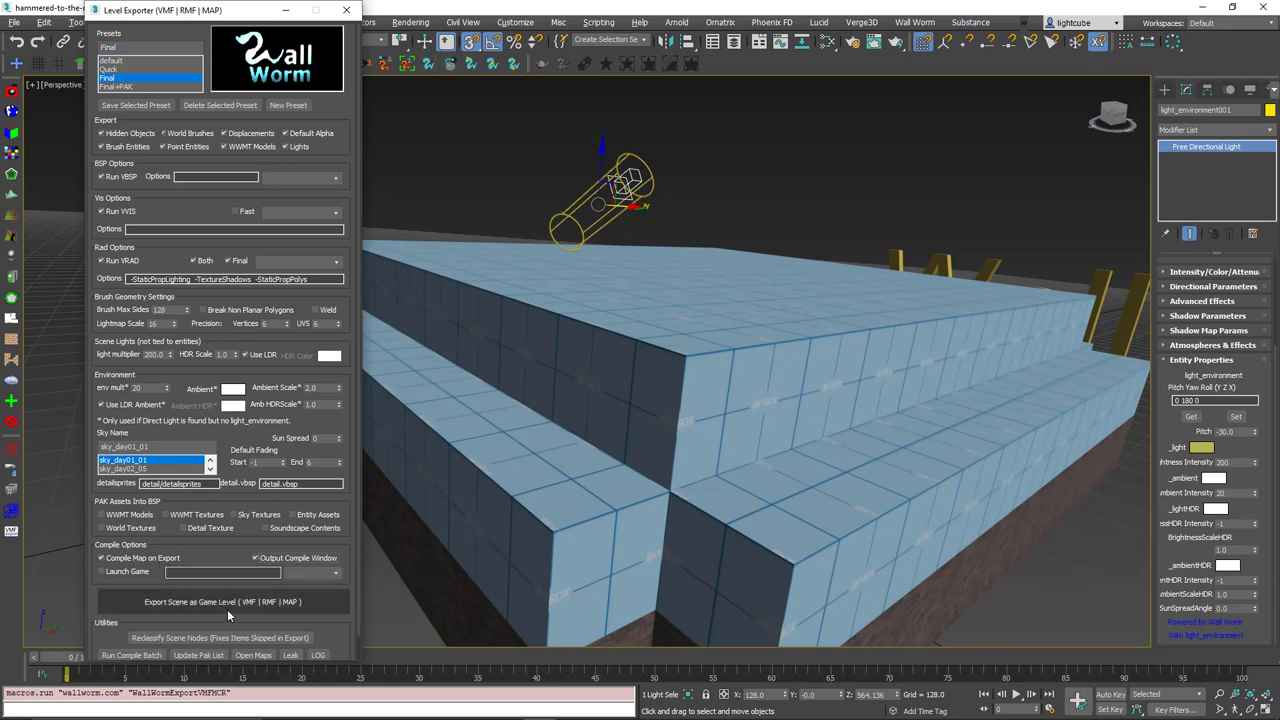
mouse_move(173, 16)
left_mouse_down()
mouse_move(166, 116)
mouse_move(154, 28)
left_mouse_up()
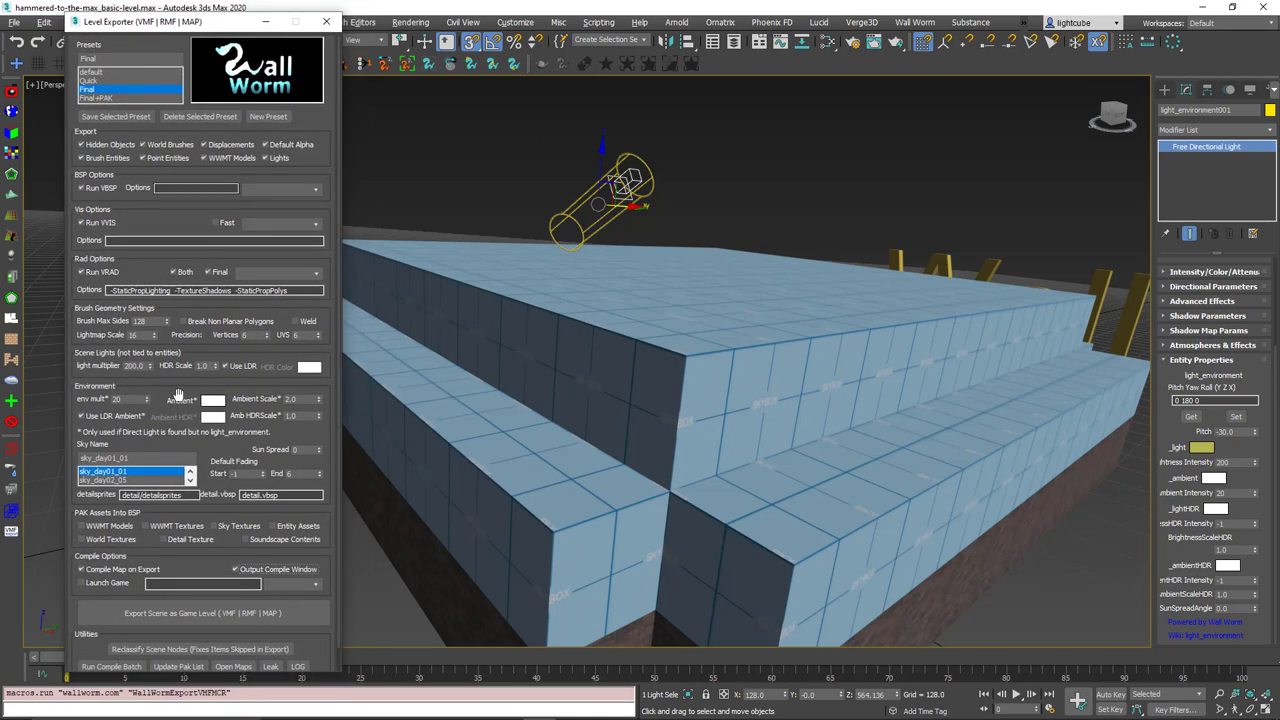
Export and compile the scene as basic_level.vmf in the maps folder, check the compile output and close its window
left_click(181, 613)
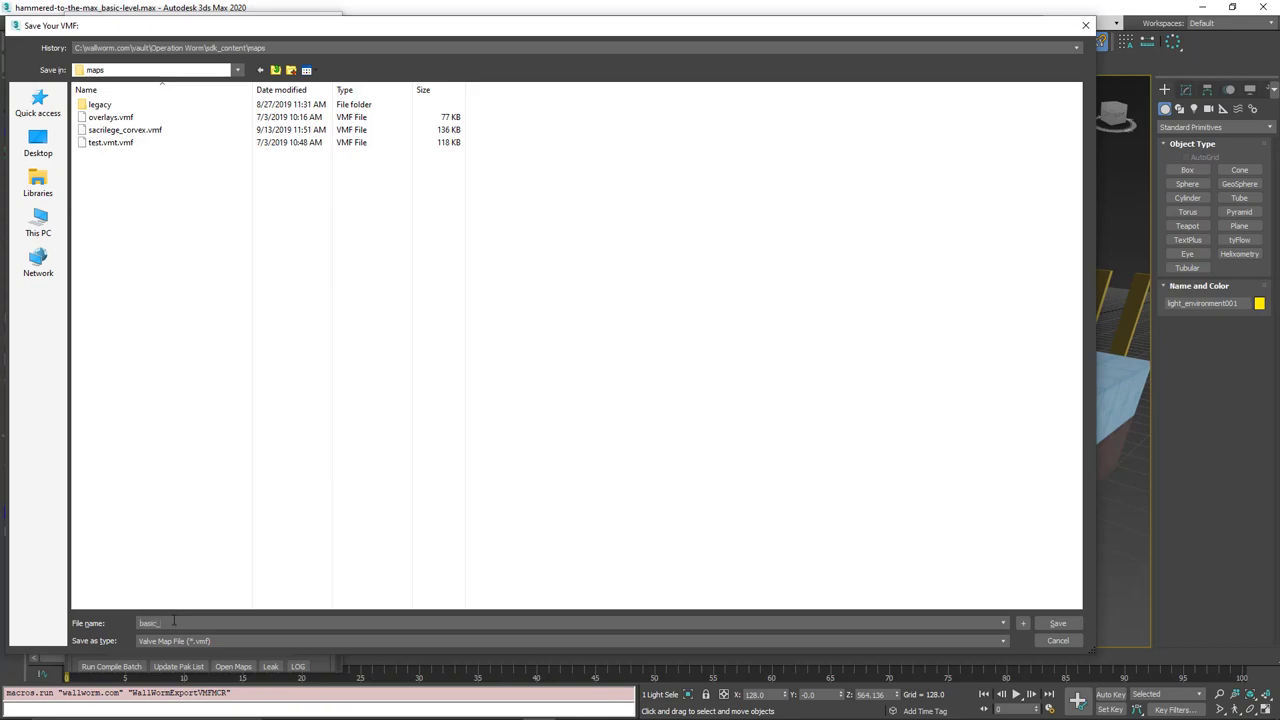
left_click(1057, 624)
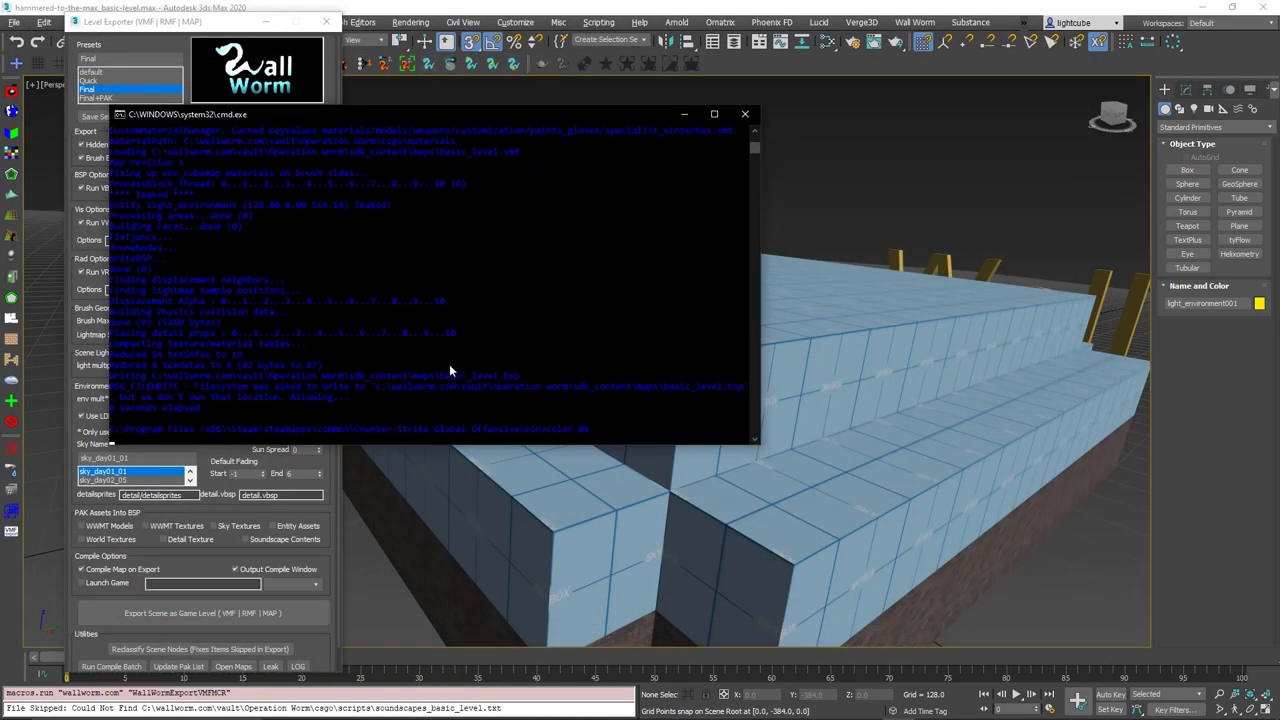
left_click_drag(754, 150, 752, 130)
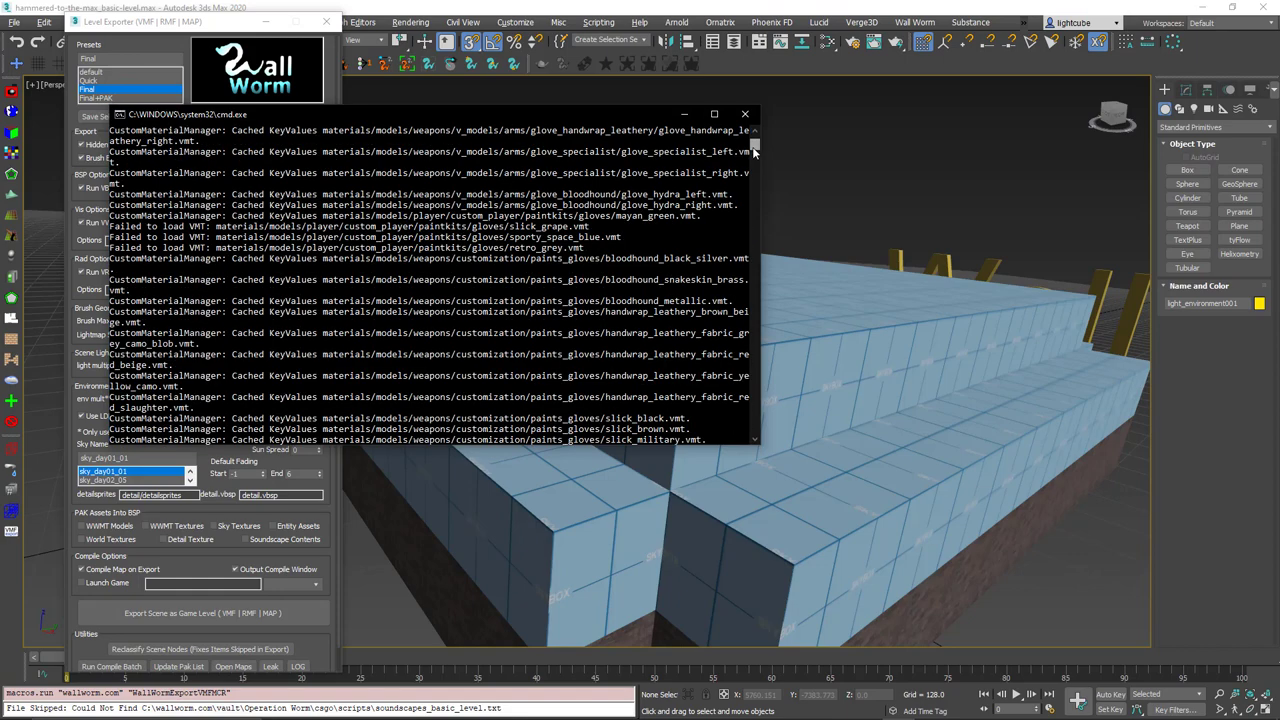
left_click(745, 113)
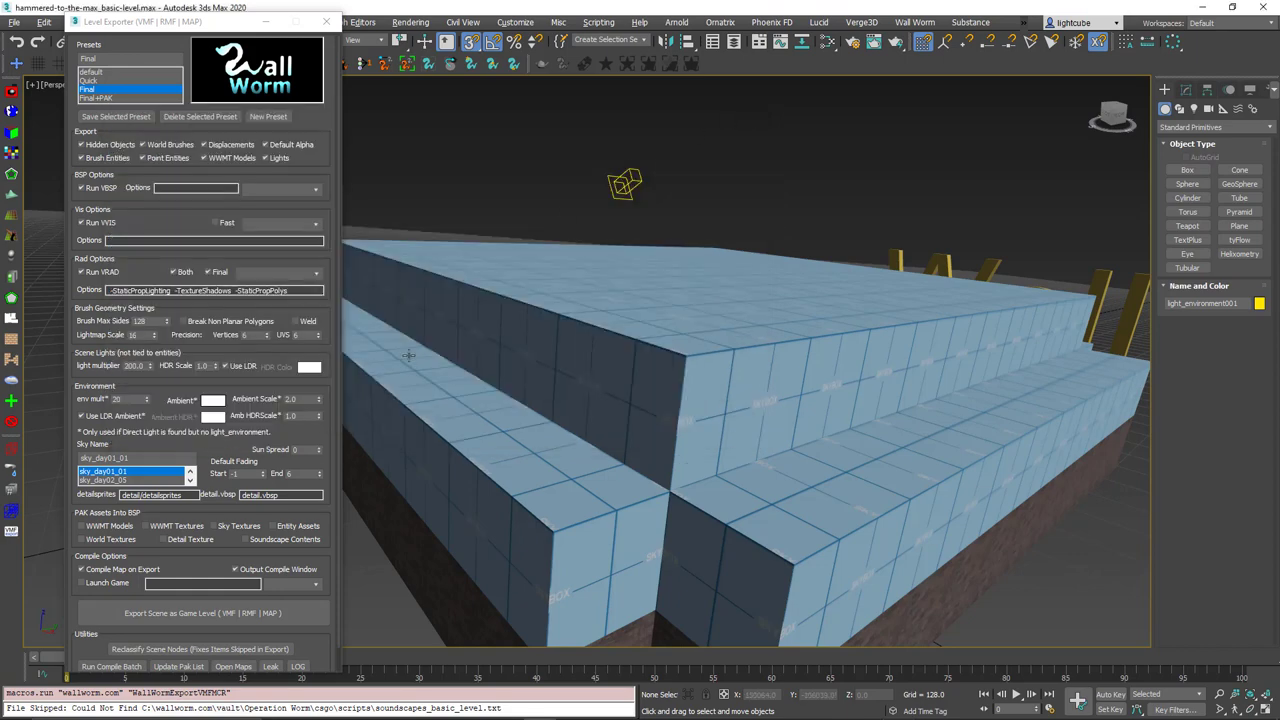
Open the compile log basic_level.log and examine the lines reporting the leak
left_click_drag(222, 636, 222, 590)
left_click(301, 643)
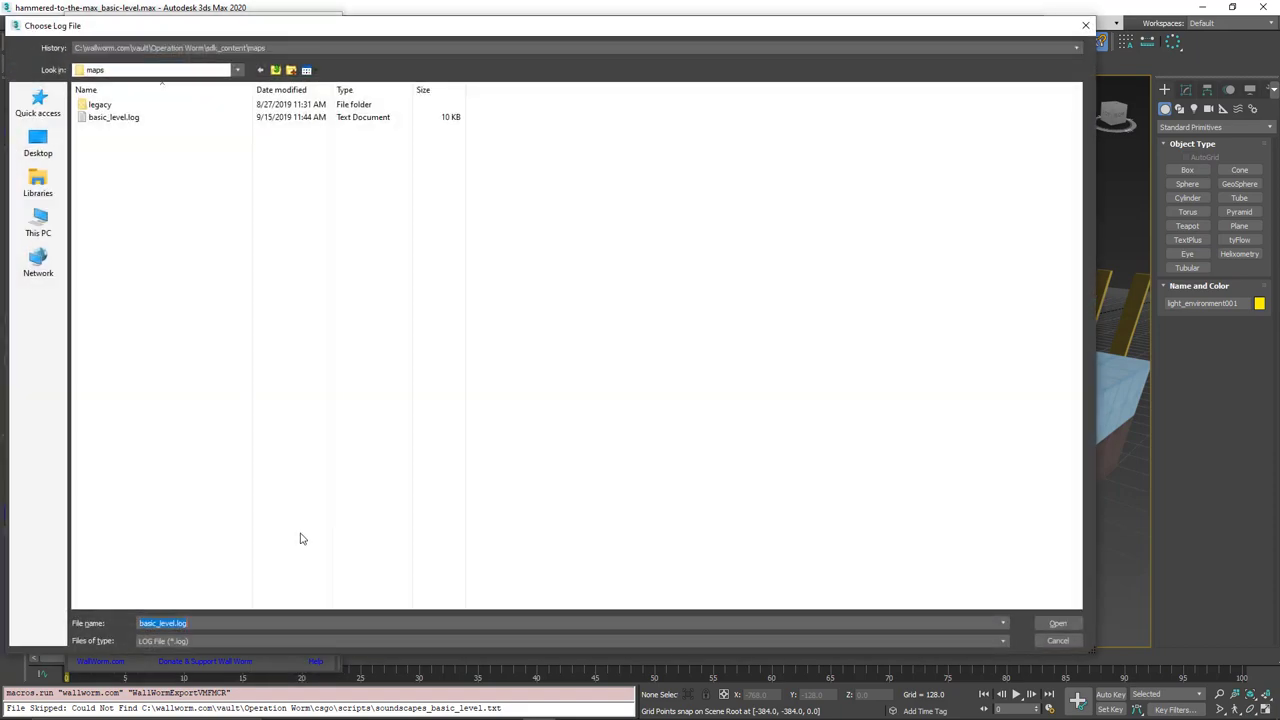
double_click(116, 120)
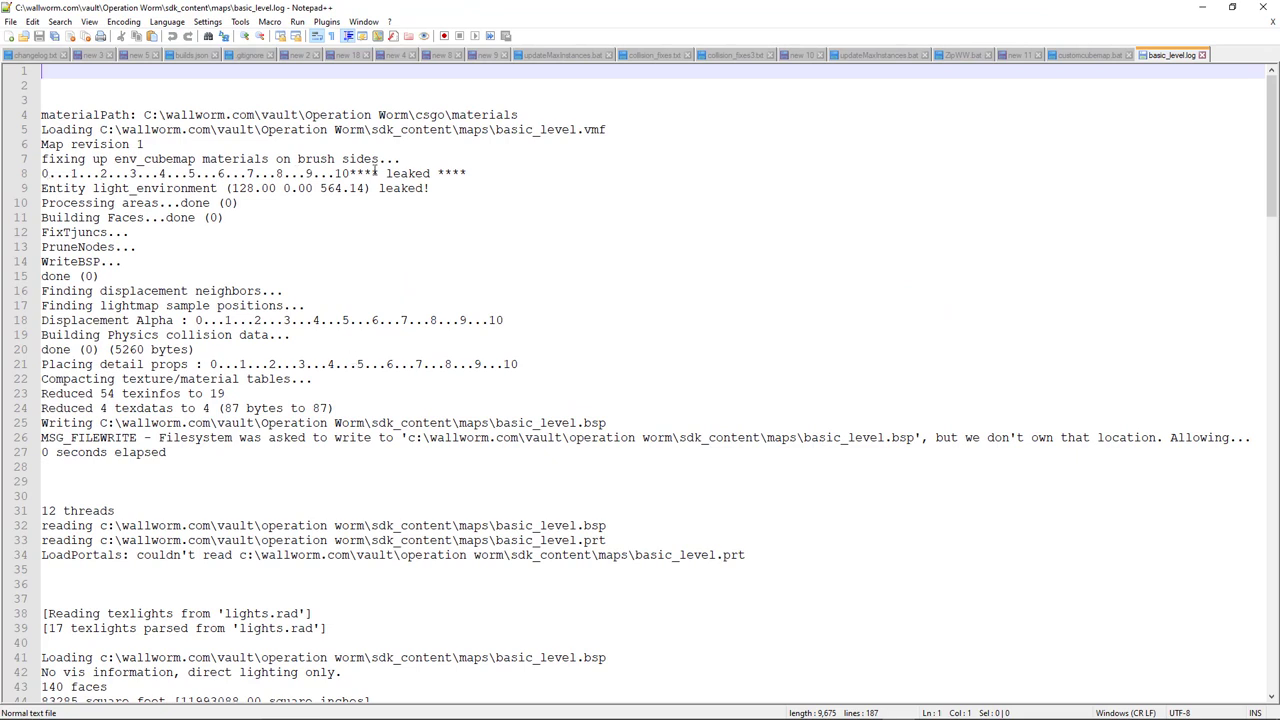
left_click_drag(494, 172, 240, 187)
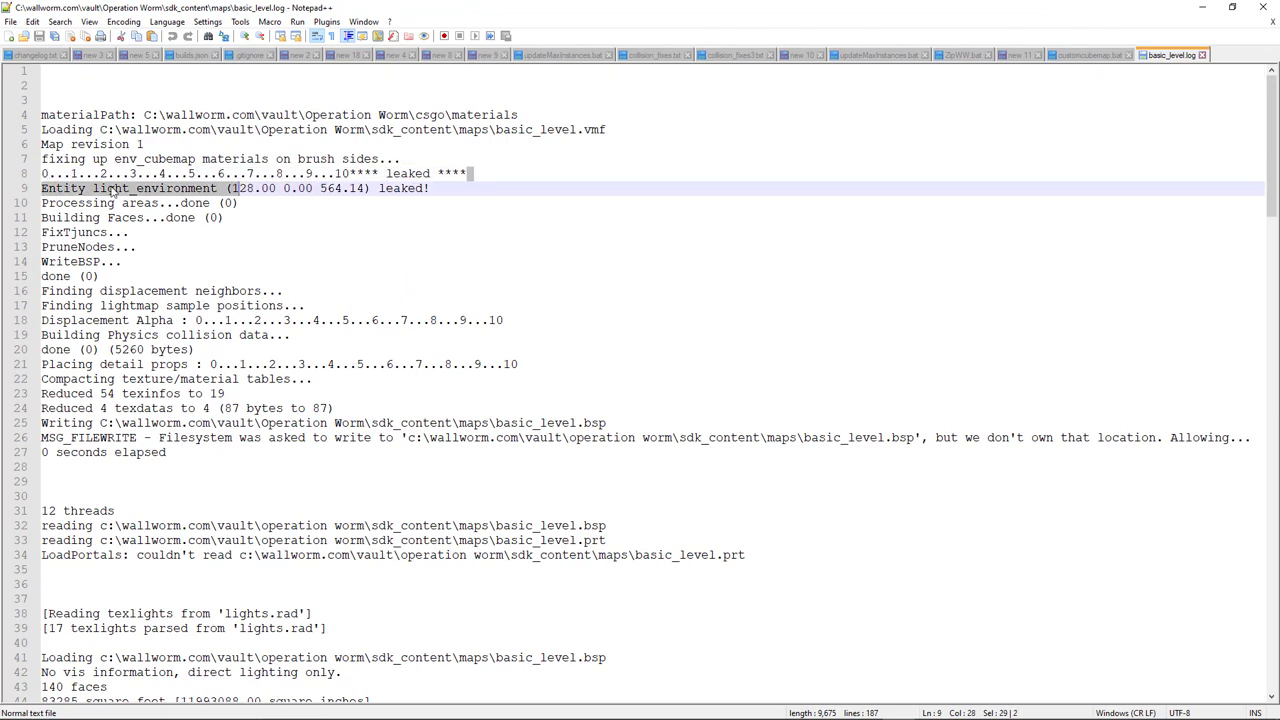
left_click(110, 188)
left_click_drag(661, 8, 1279, 228)
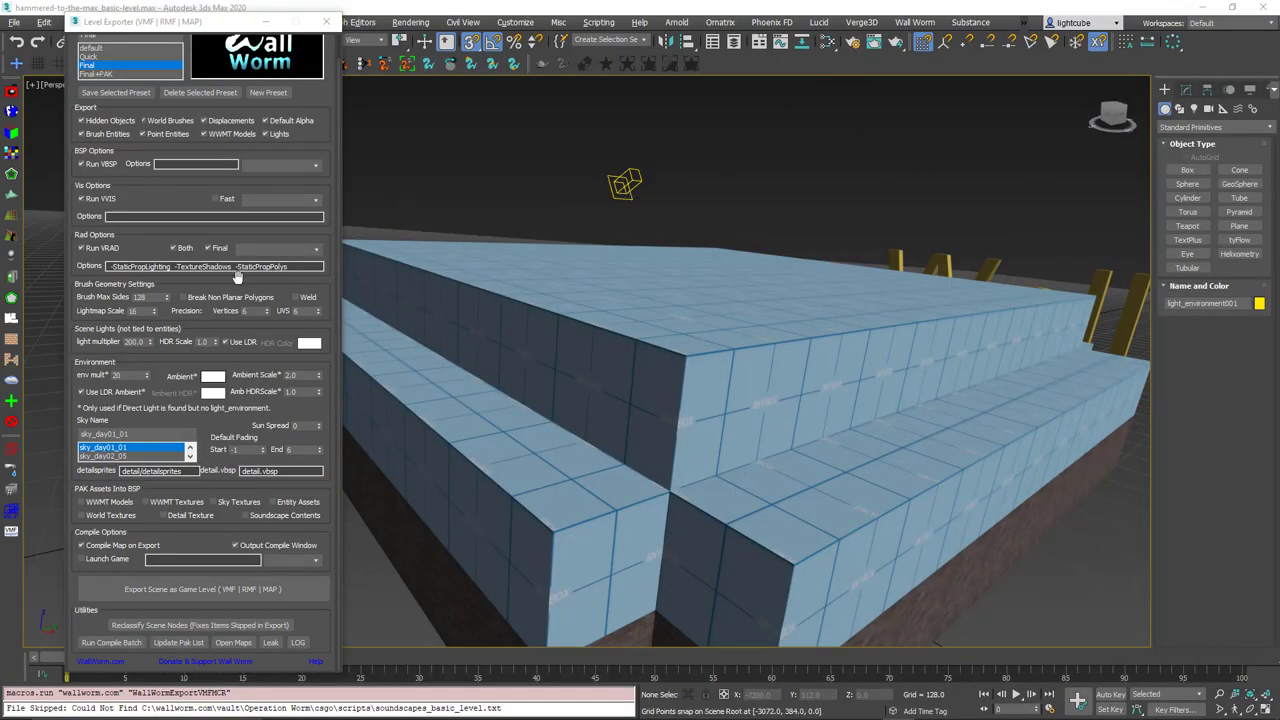
Load the leak file basic_level.lin into the scene, view its leak line and close the Level Exporter
left_click(12, 474)
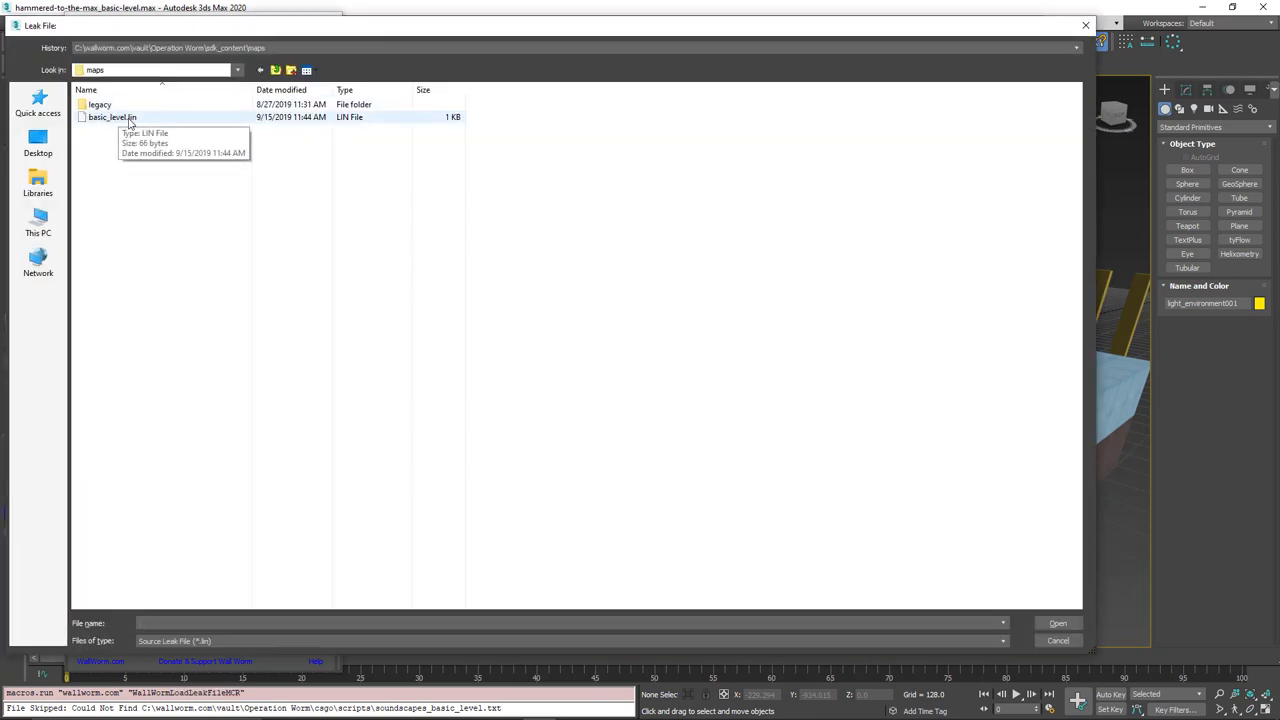
double_click(128, 118)
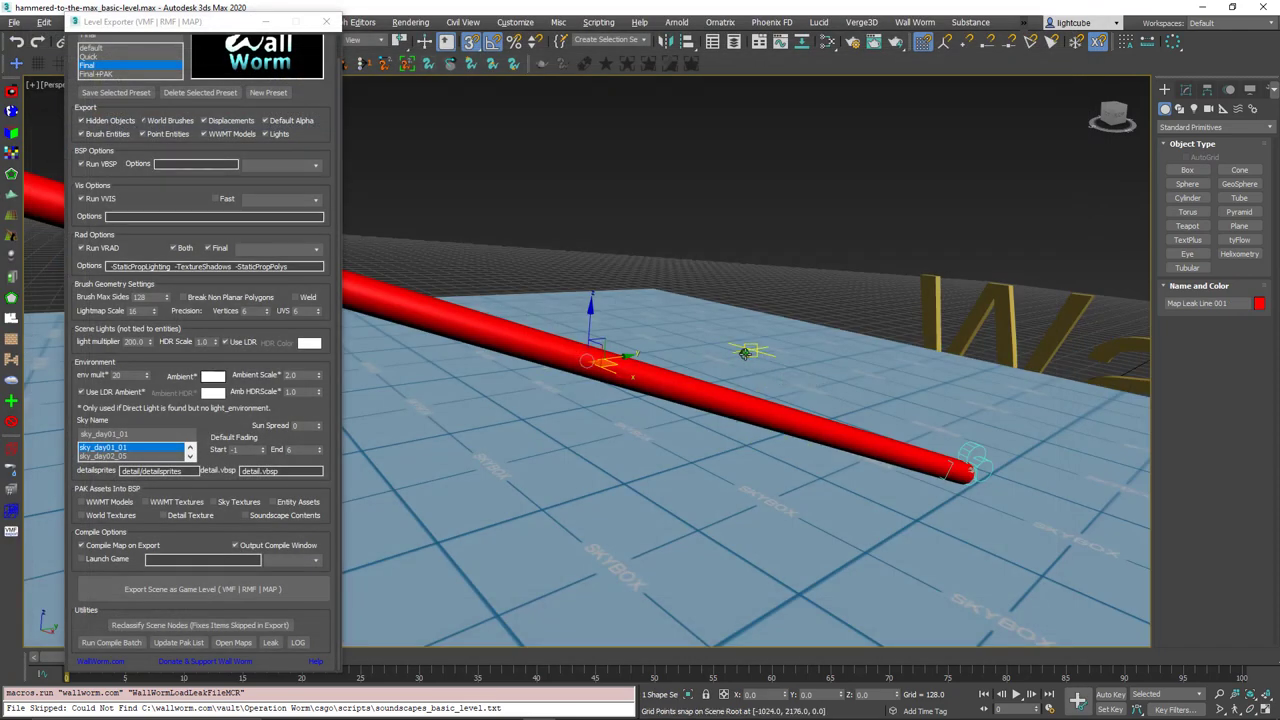
scroll(773, 383, "down", 5)
middle_click_drag(773, 513, 726, 482, "alt")
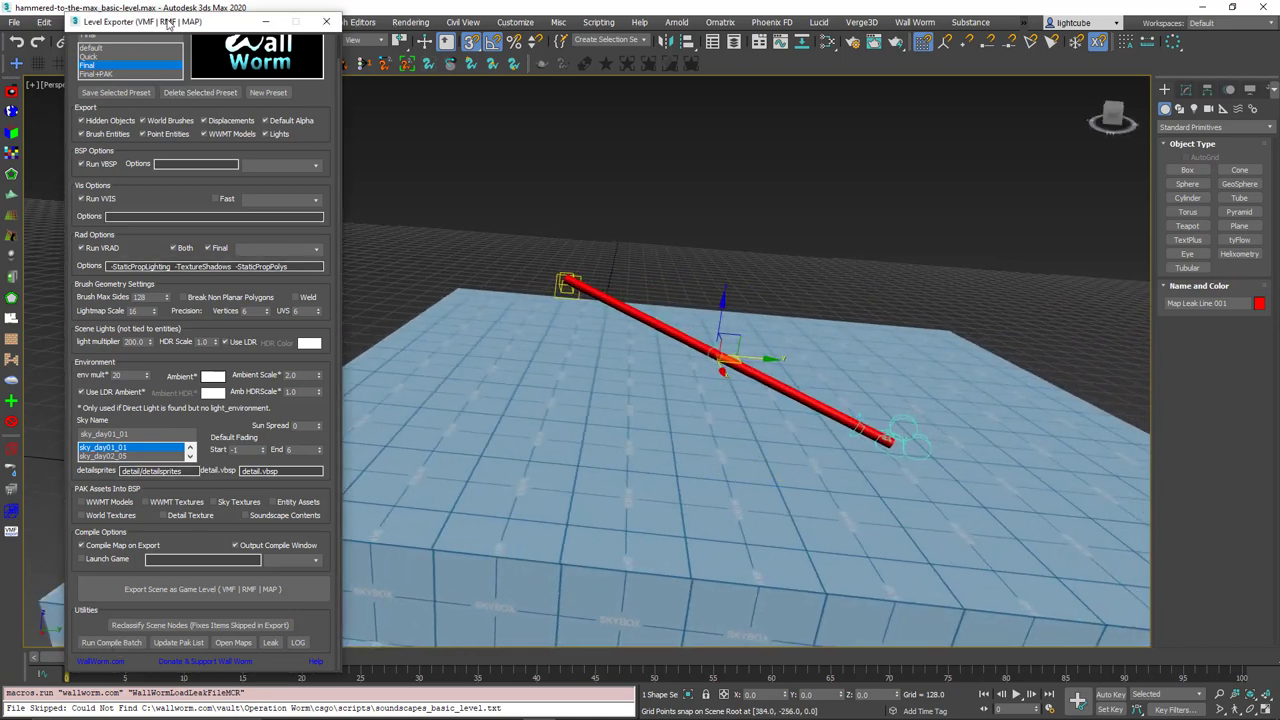
left_click(326, 21)
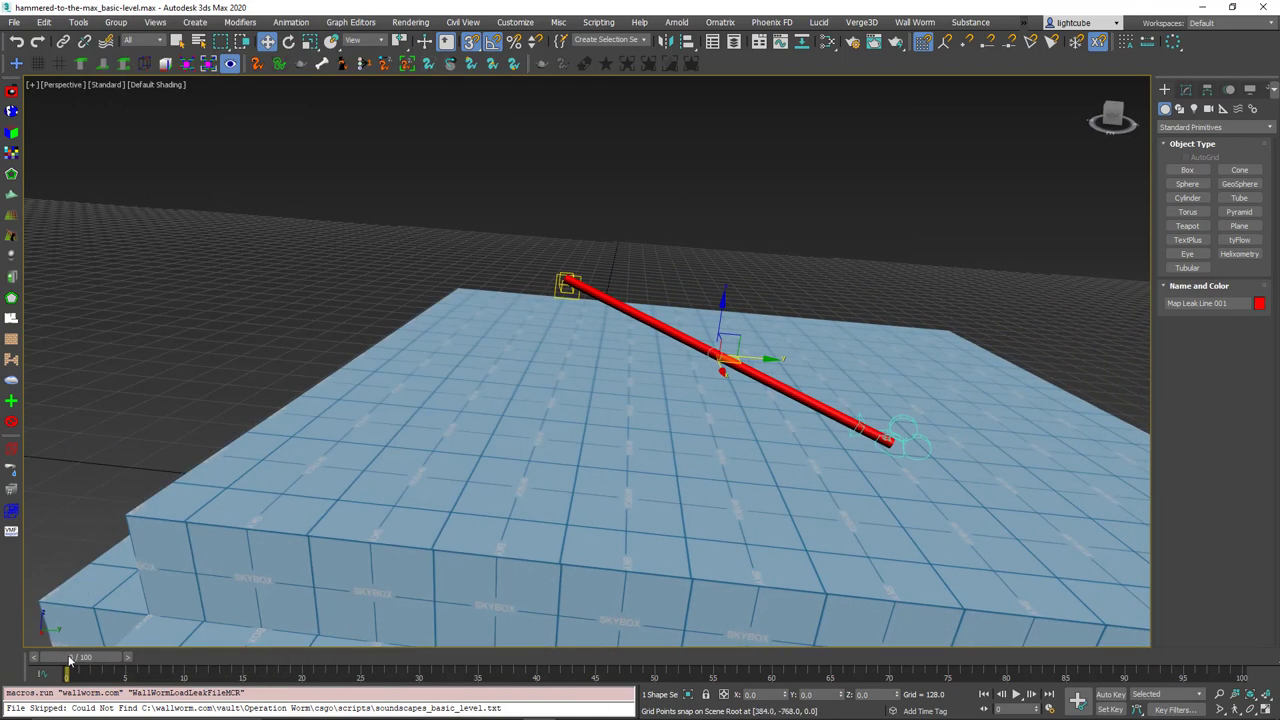
Scrub the leak camera along its path to frame 31 and delete the leak line together with its camera
left_click_drag(77, 665, 416, 541)
key("w")
middle_click_drag(509, 400, 560, 263, "alt")
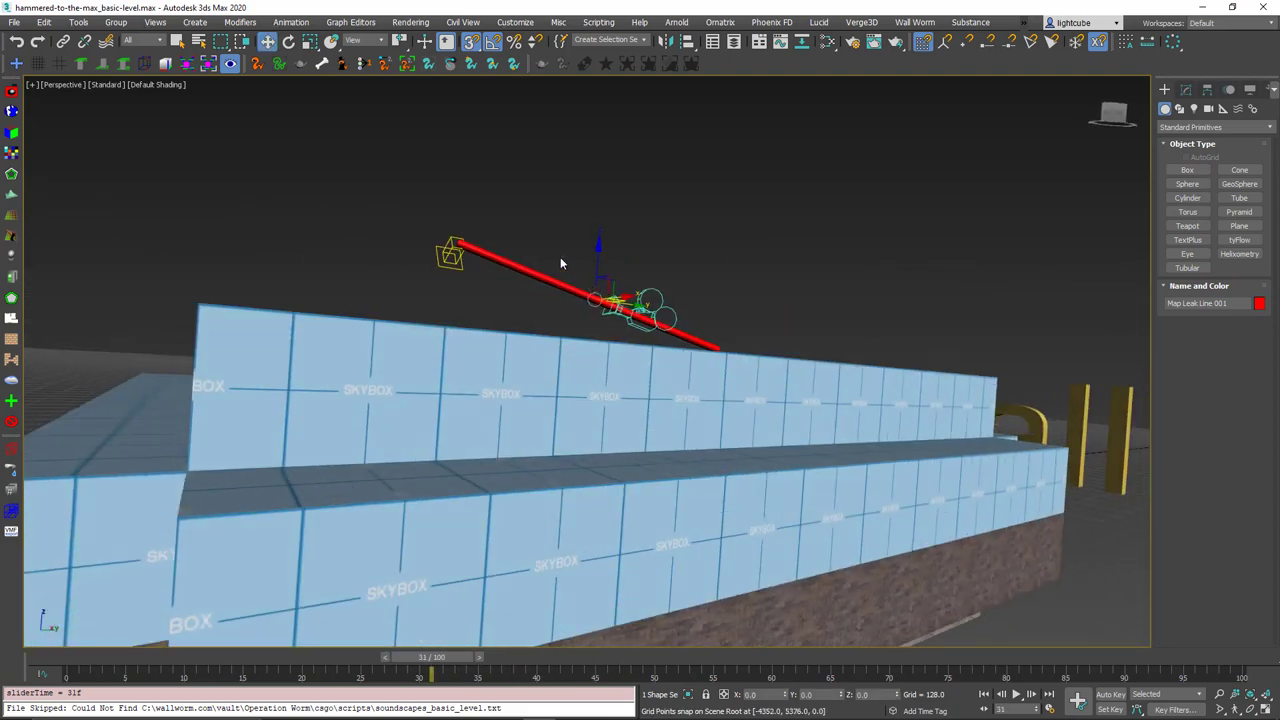
left_click(687, 326, "ctrl")
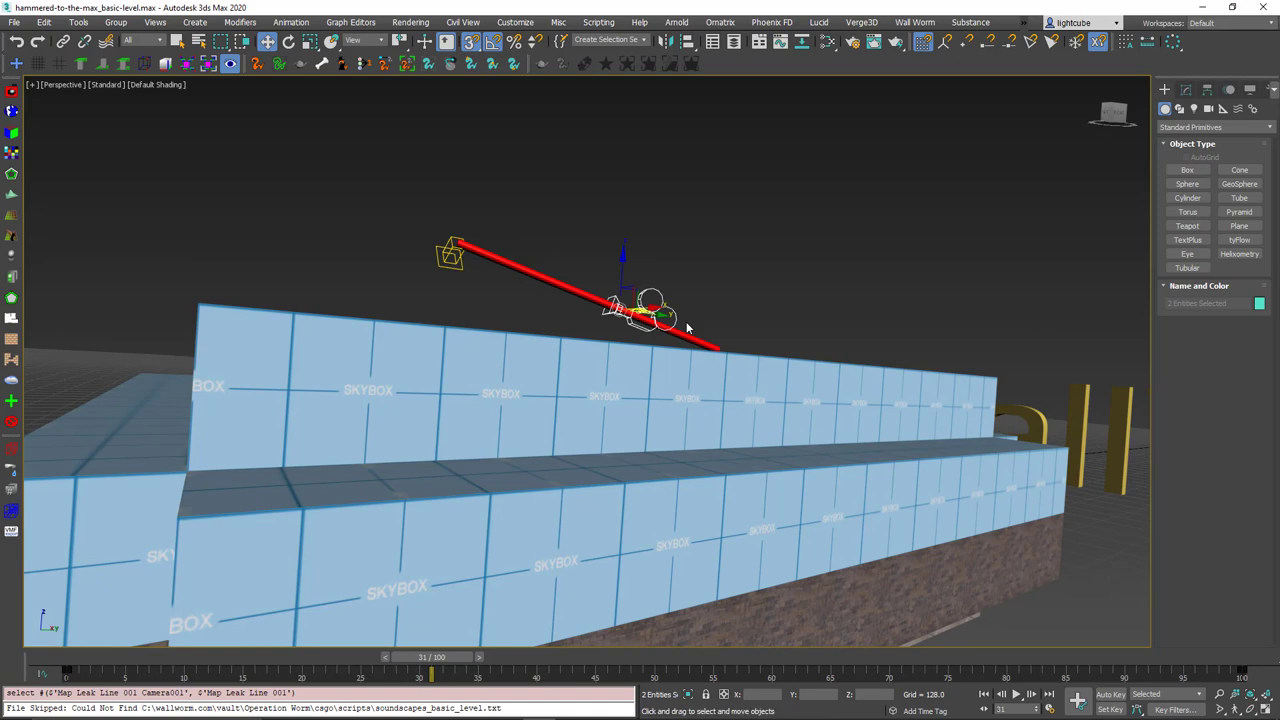
key("Delete")
Lower the environment light to a height of about 193 units inside the room and save the scene
left_click(450, 253)
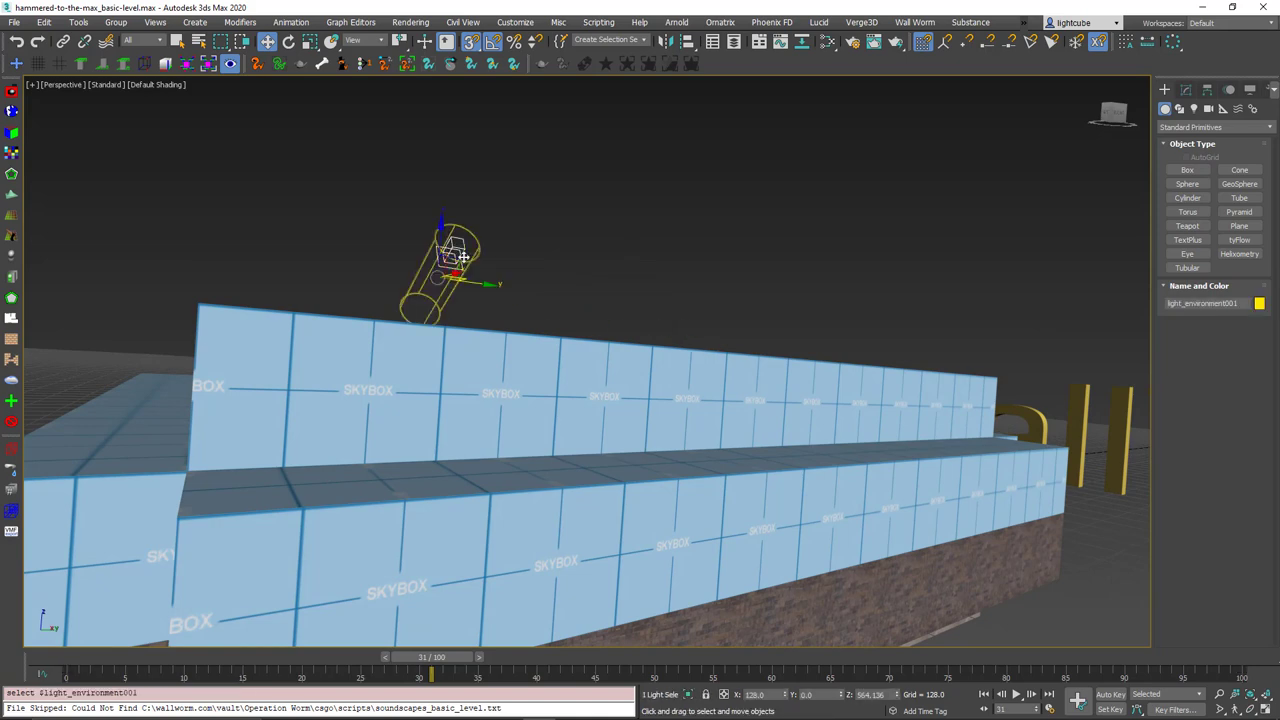
scroll(424, 521, "up", 5)
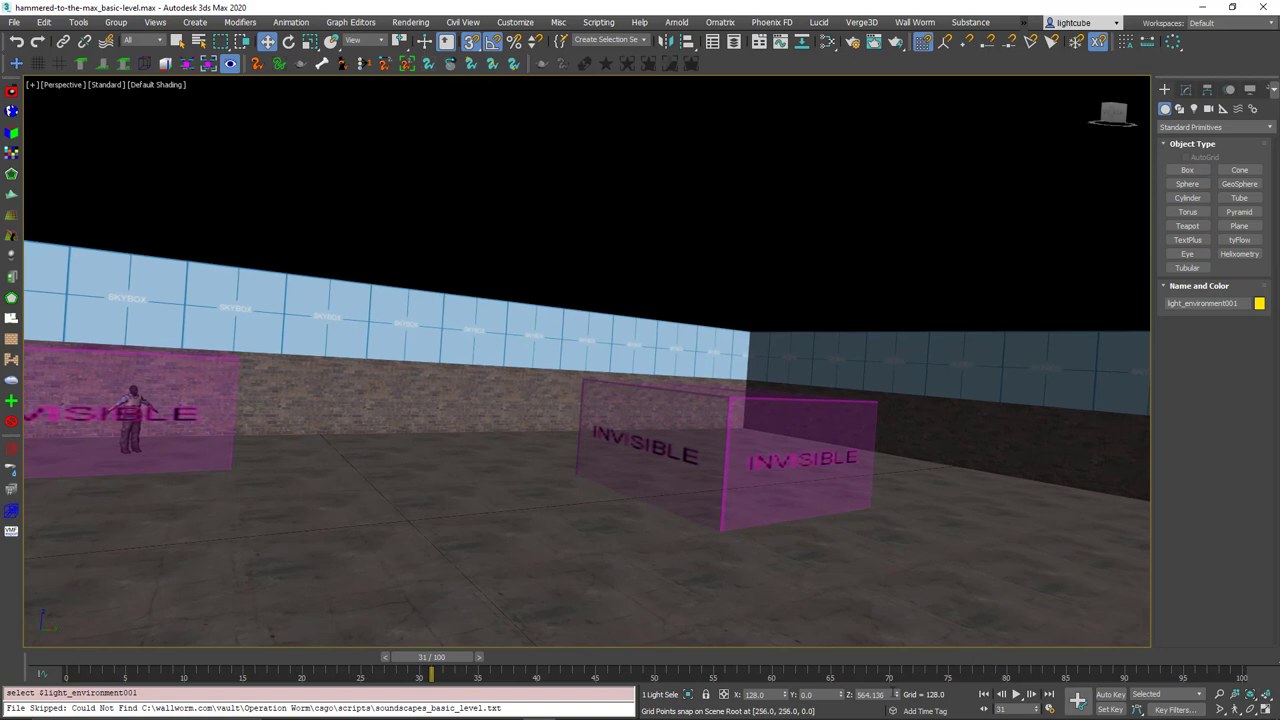
left_click_drag(893, 693, 834, 514)
middle_click_drag(834, 514, 868, 468, "alt")
left_click(14, 22)
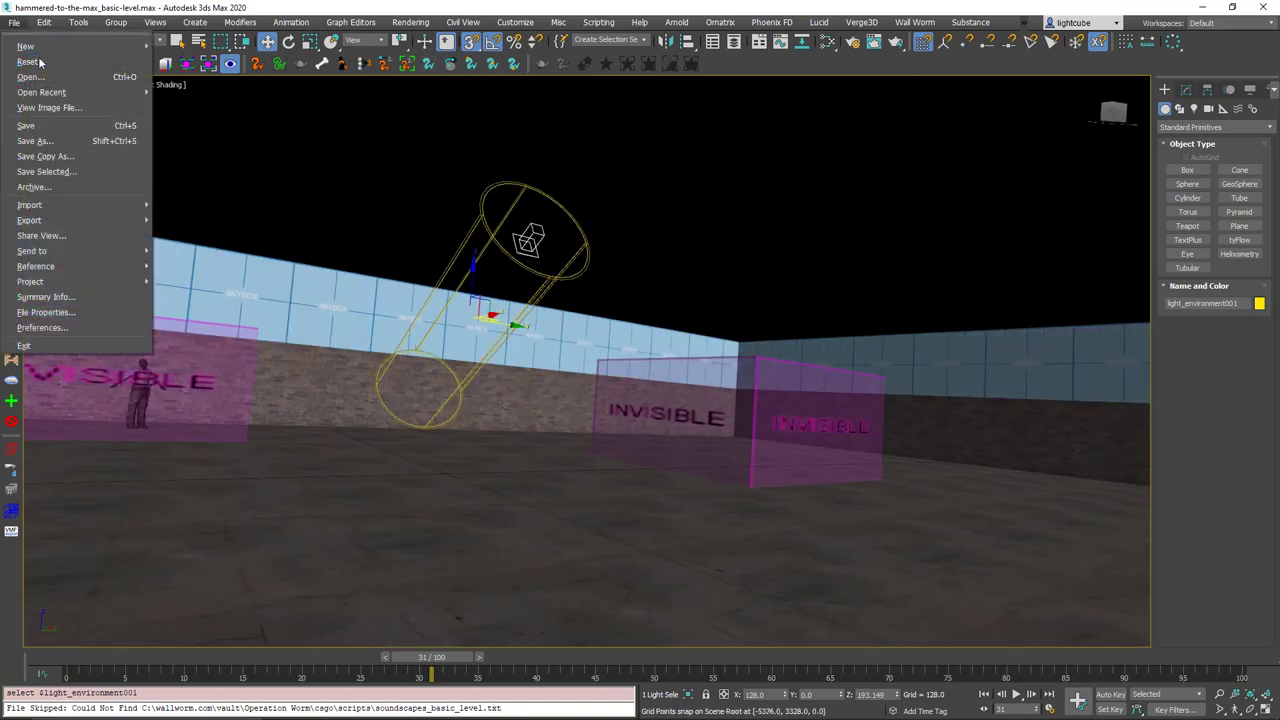
left_click(46, 122)
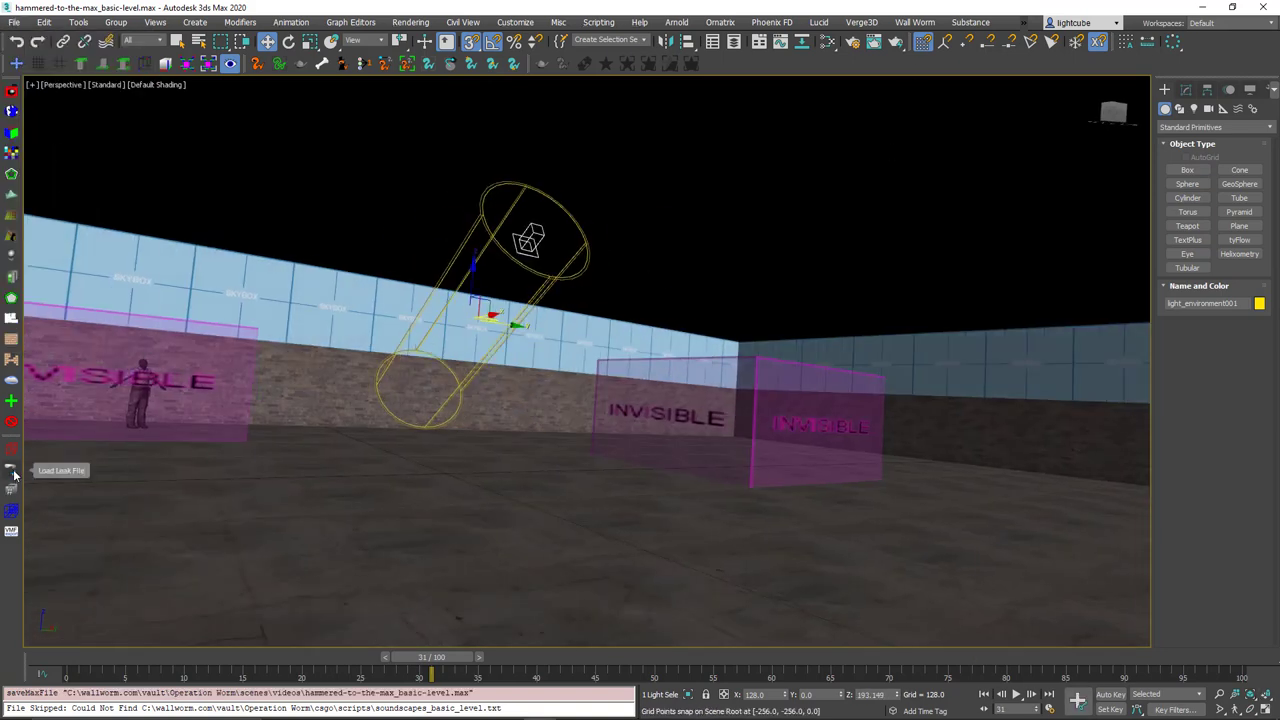
Export and compile the scene as a game level again with the light inside the skybox
left_click(12, 534)
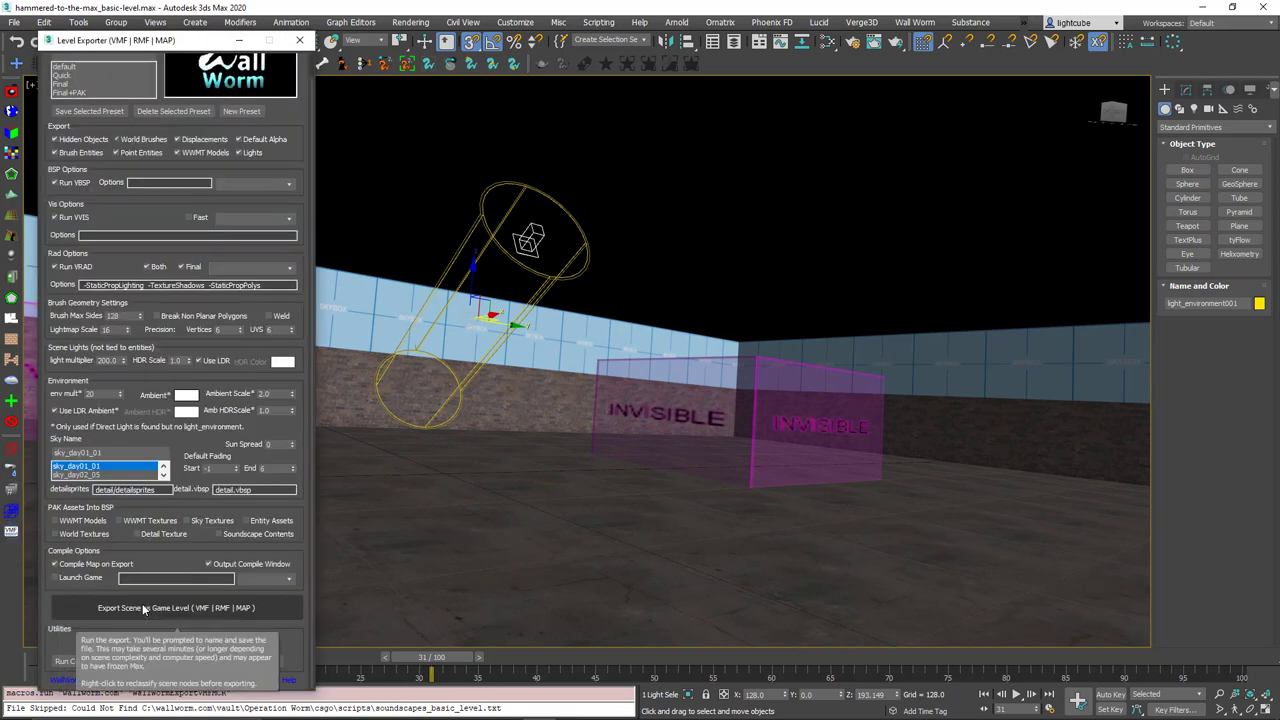
left_click(145, 604)
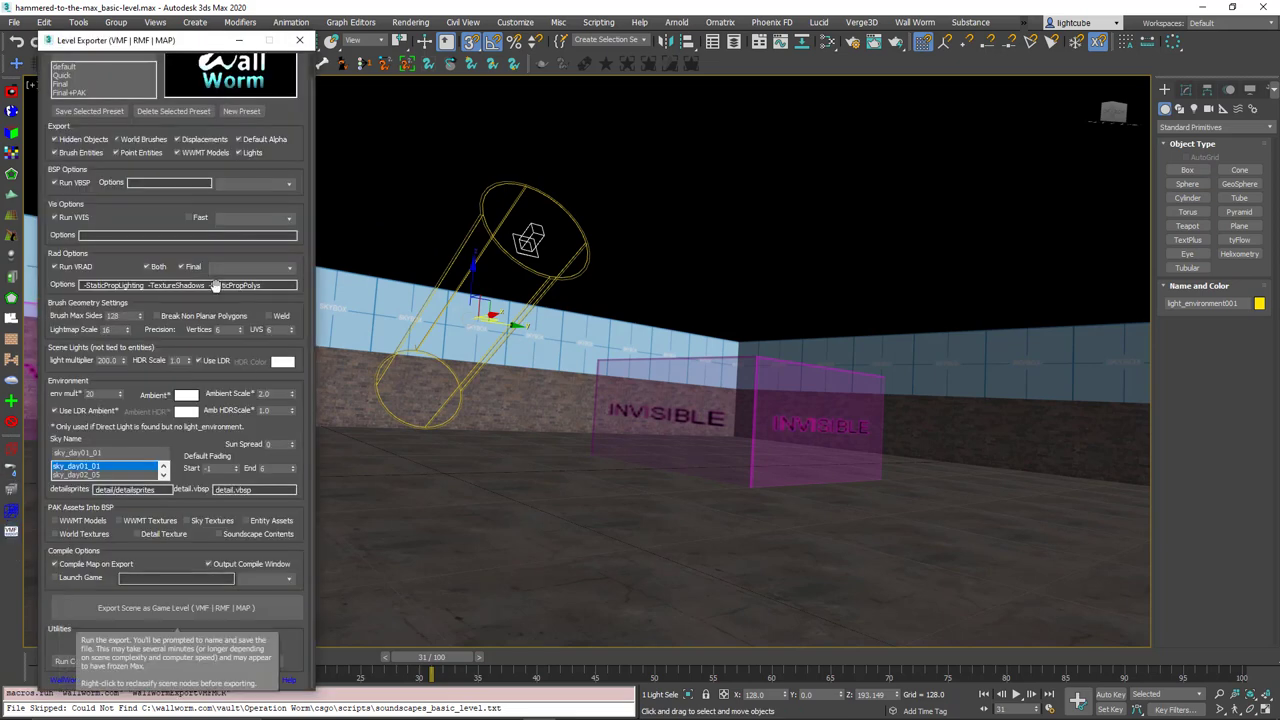
middle_click_drag(427, 353, 462, 338, "alt")
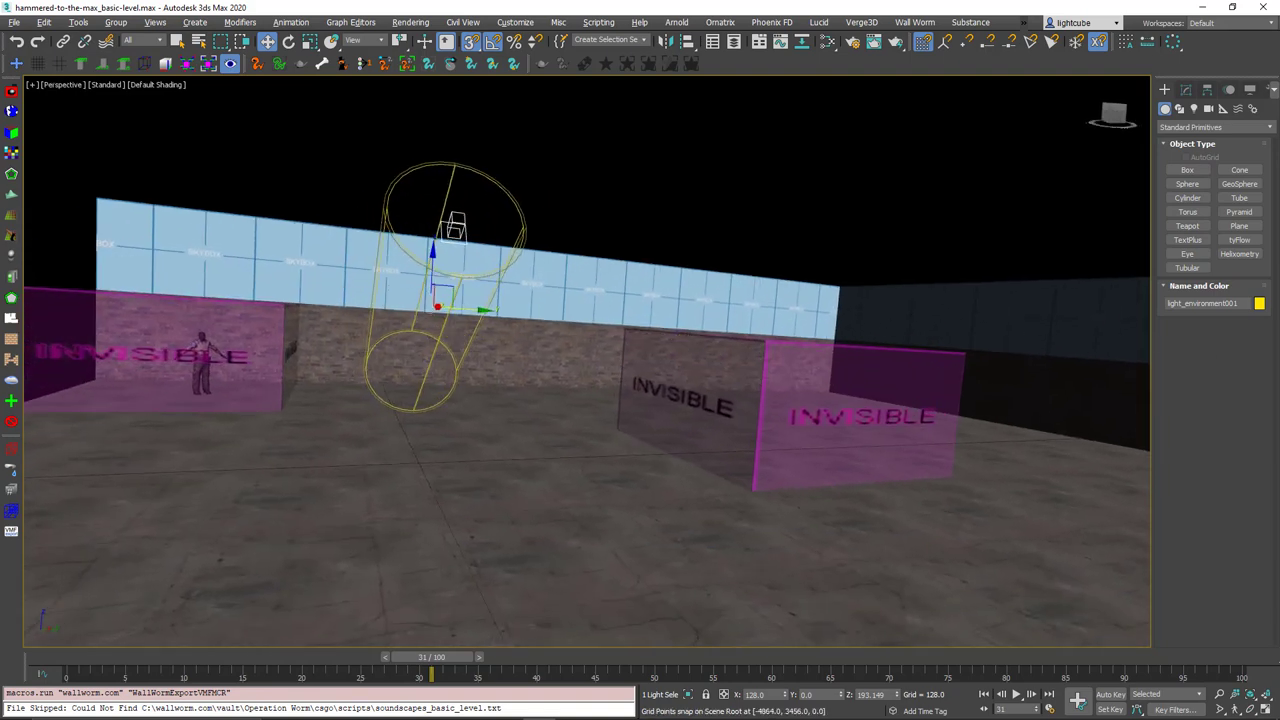
Hide the skybox brushes by unchecking the Sky visgroup, and look over the open room
left_click_drag(1279, 86, 181, 115)
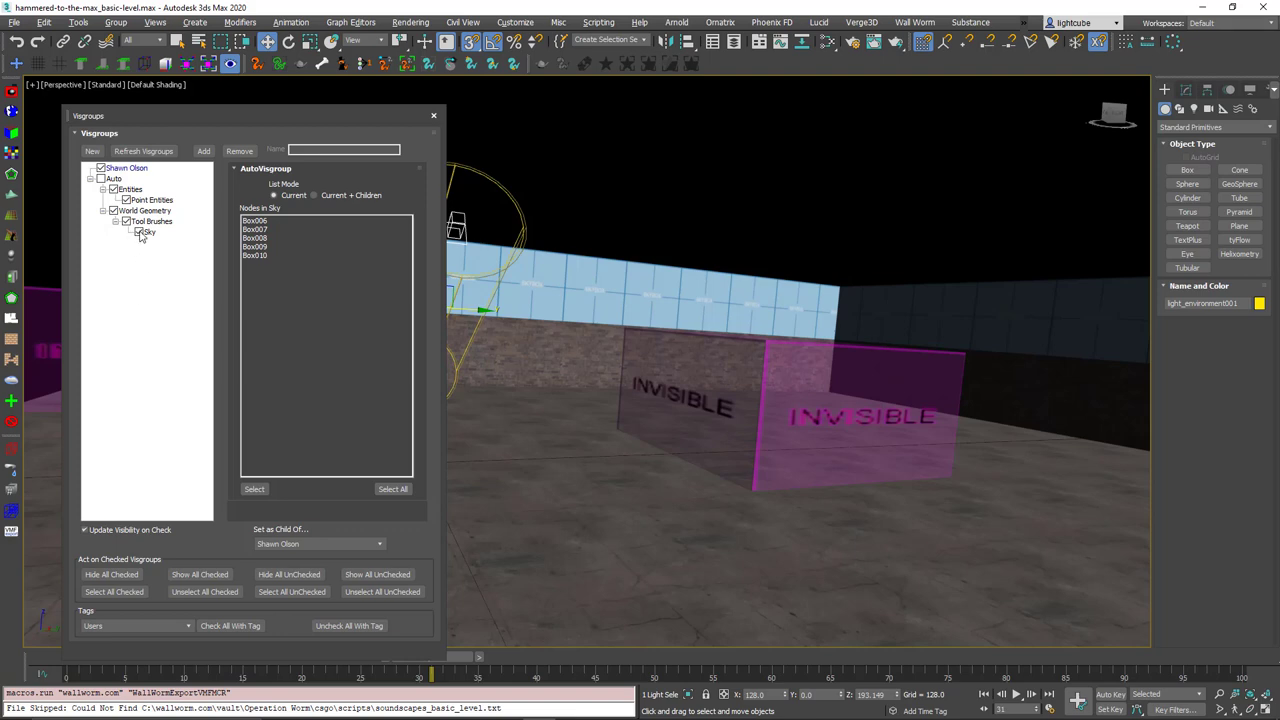
left_click(139, 232)
left_click_drag(195, 117, 1279, 150)
middle_click_drag(780, 298, 732, 330, "alt")
scroll(732, 306, "down", 4)
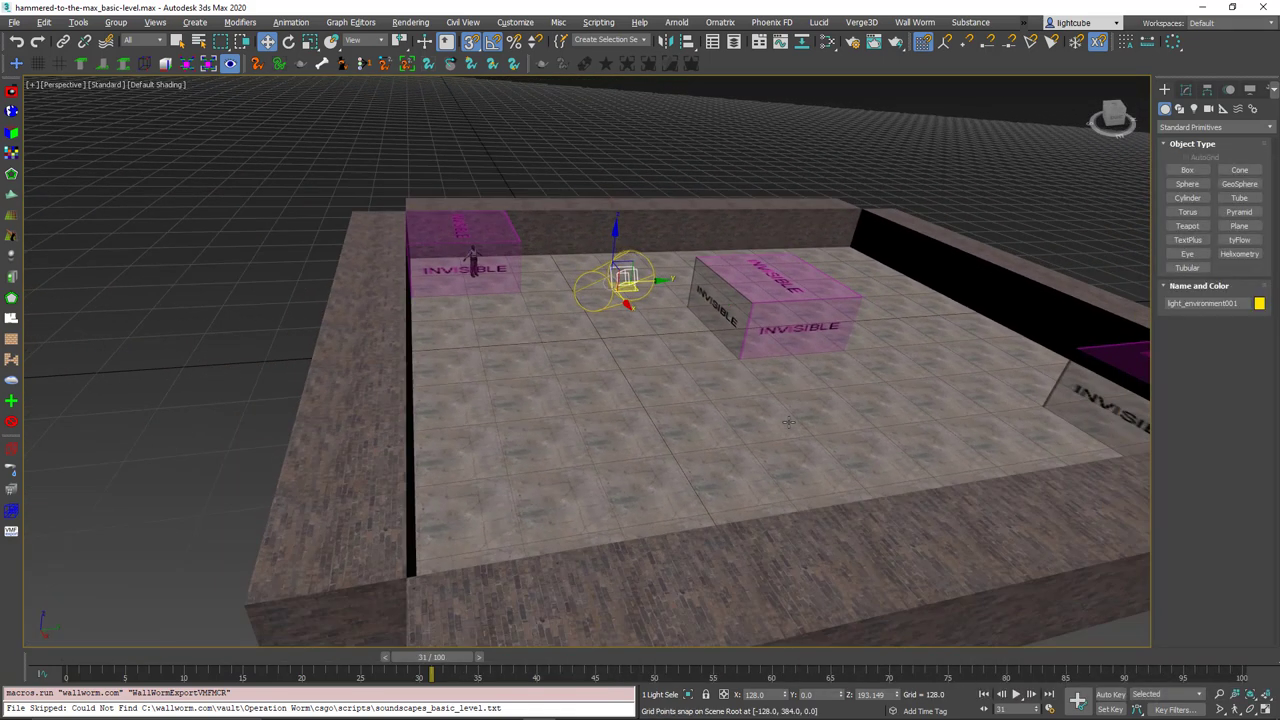
middle_click_drag(789, 406, 795, 353, "alt")
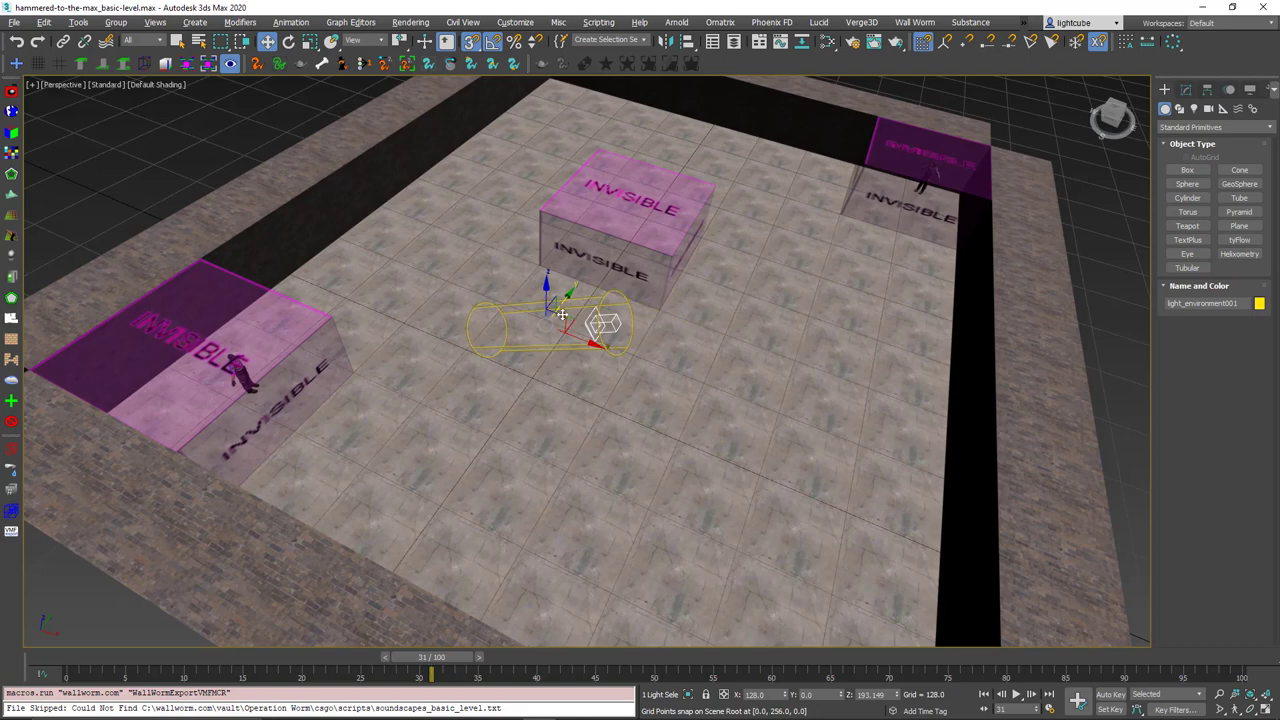
Reduce the grid spacing to 32 units for building walls inside the open room
middle_click_drag(562, 314, 594, 314, "alt")
left_click(1198, 173)
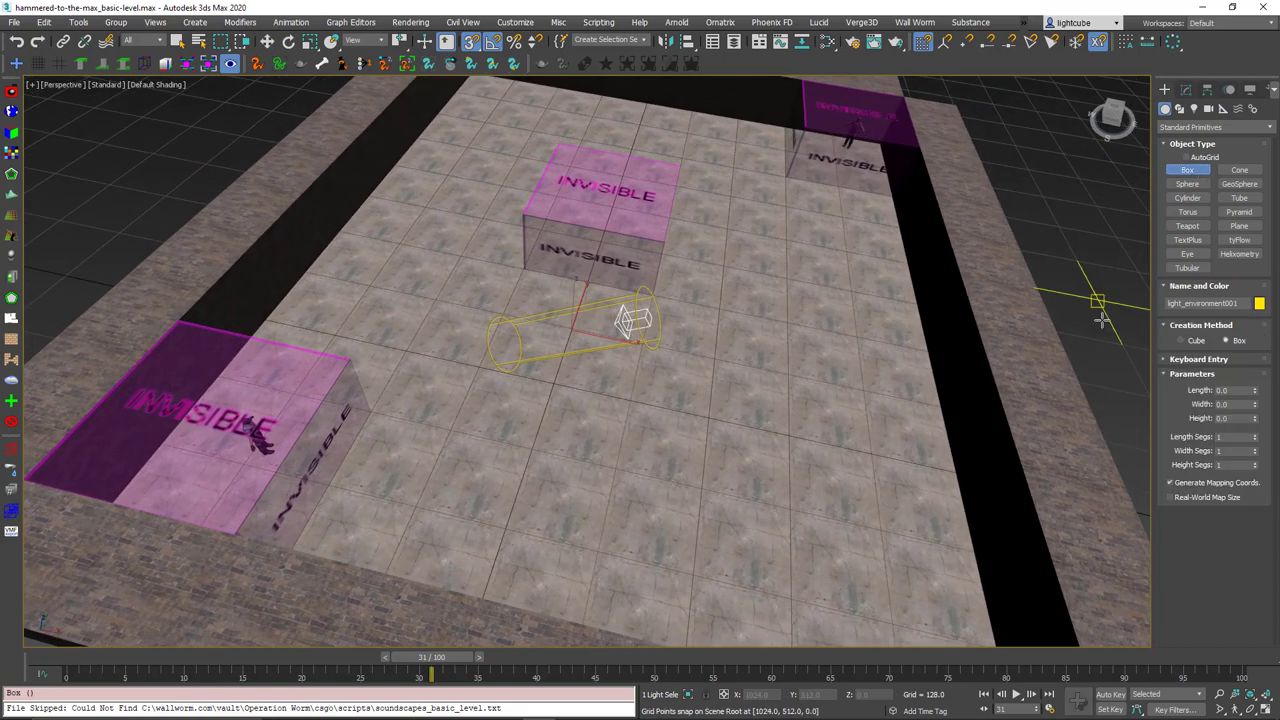
mouse_move(535, 375)
middle_mouse_down("alt")
mouse_move(523, 363)
mouse_move(557, 373)
middle_mouse_up("alt")
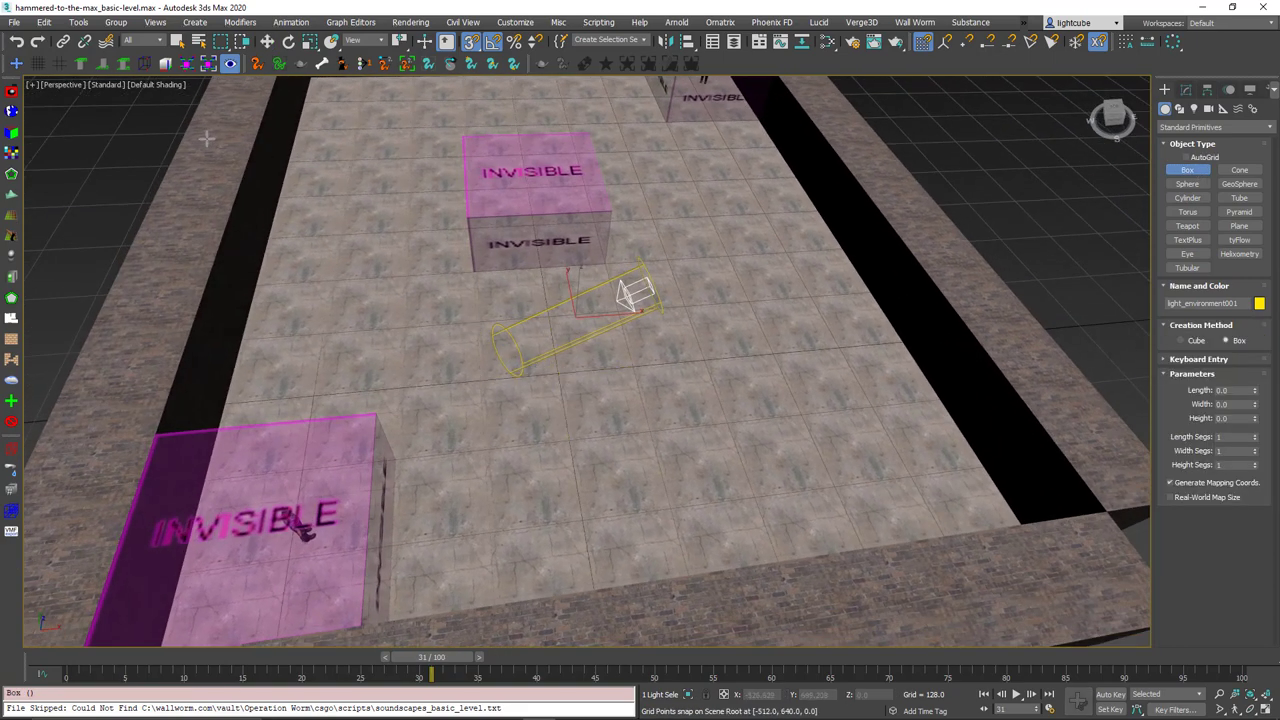
left_click(42, 68)
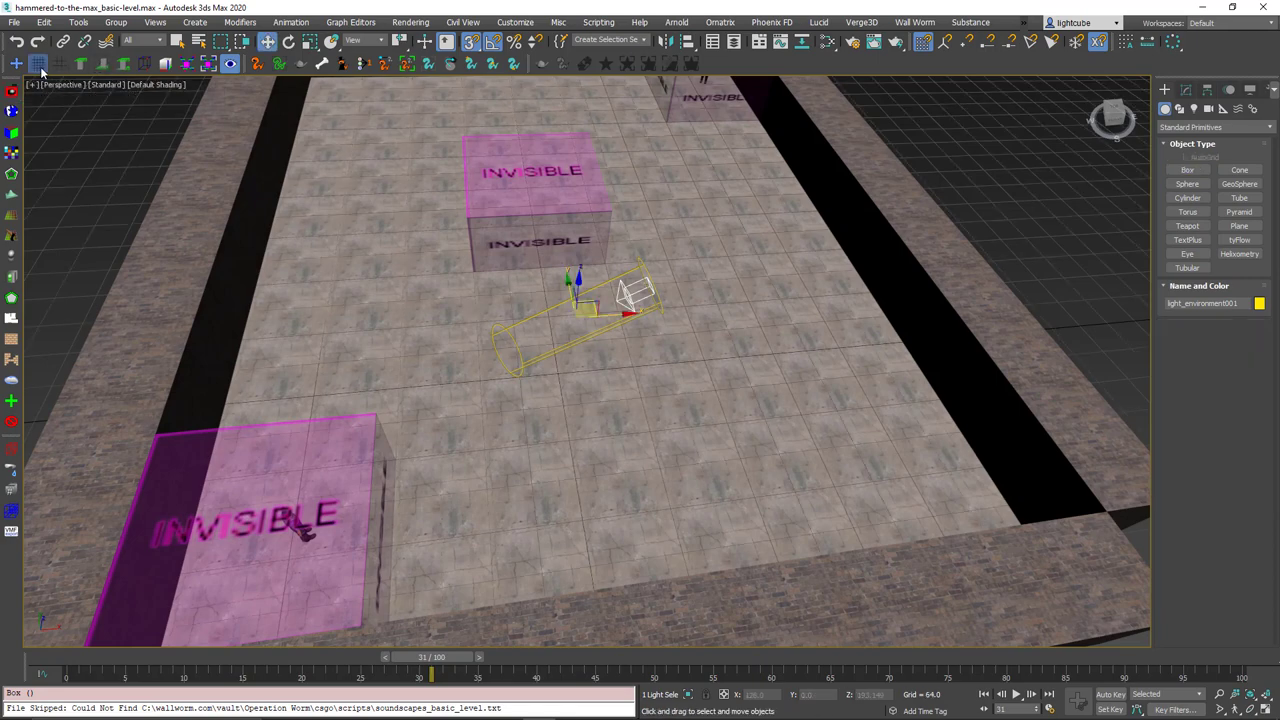
left_click(42, 68)
middle_click_drag(406, 252, 420, 378, "alt")
middle_click_drag(591, 181, 560, 200, "alt")
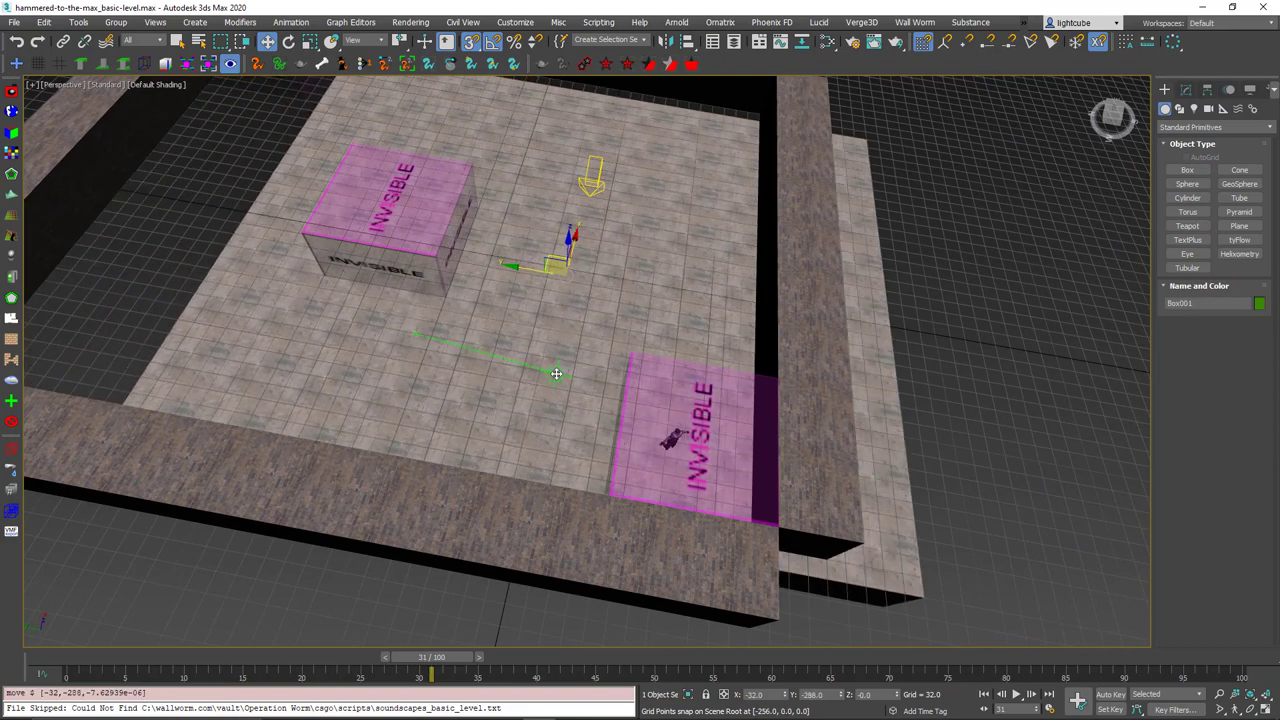
Draw four freestanding box walls in one half of the room, 32 units thick and 96 high, including 256- and 160-unit lengths
left_click(1187, 170)
left_click_drag(414, 340, 560, 345)
left_click_drag(545, 377, 497, 487)
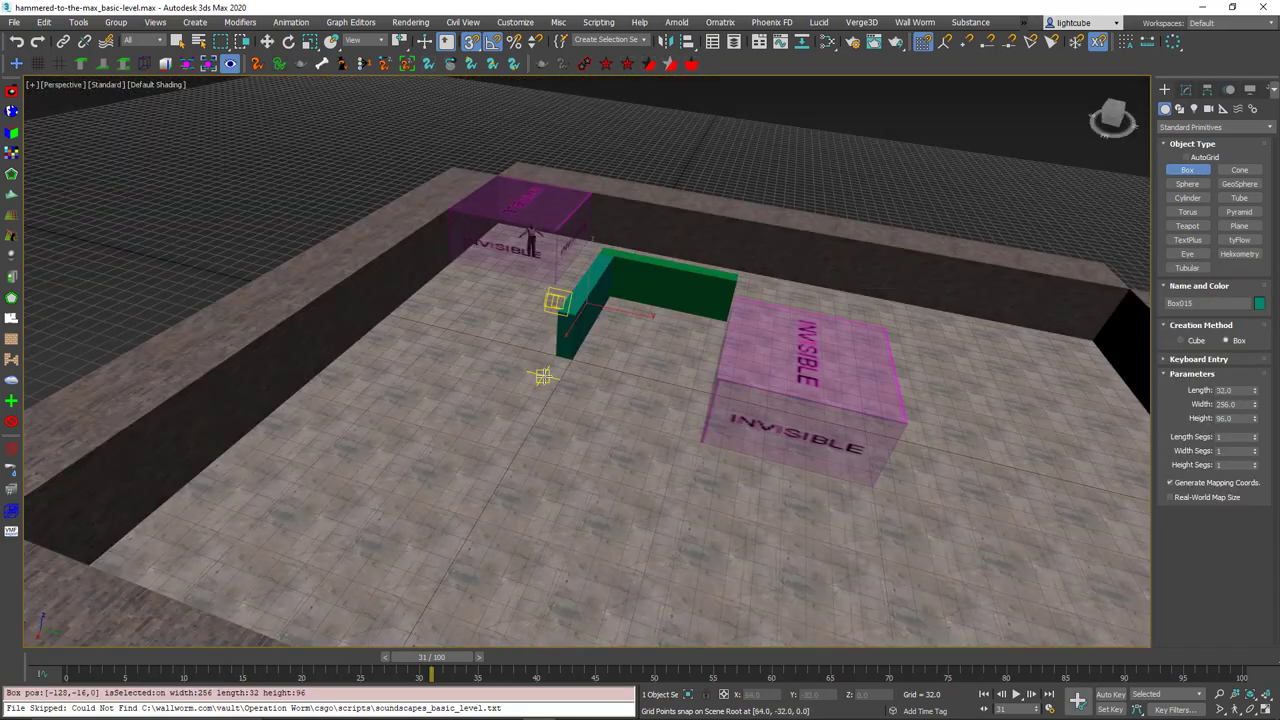
left_click(494, 439)
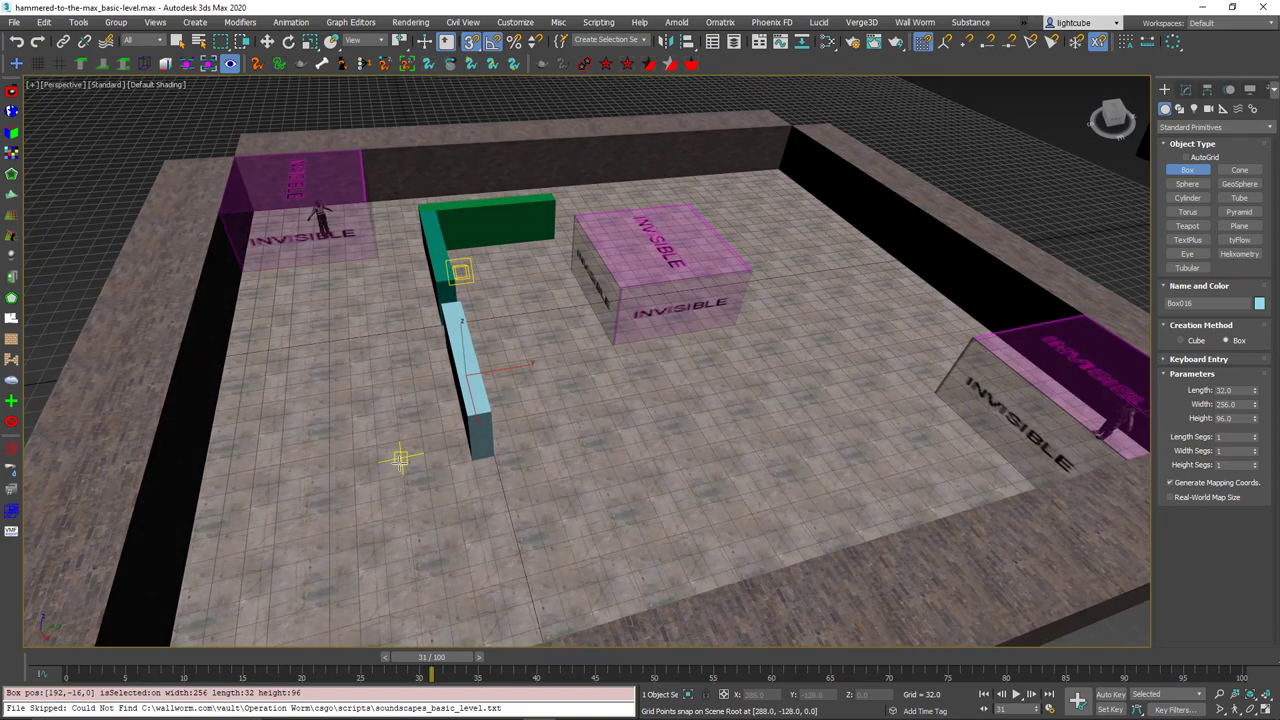
left_click_drag(398, 463, 280, 502)
left_click(292, 459)
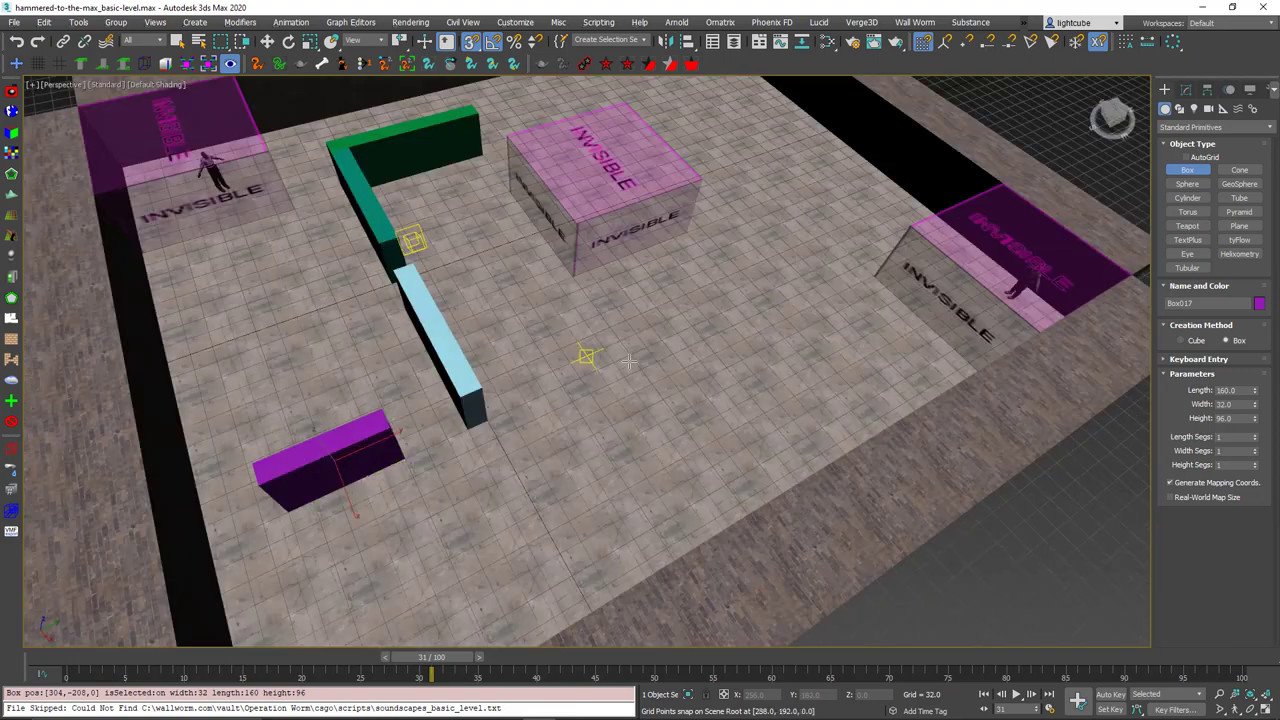
Draw seven more box walls around the central invisible block and across the other half of the room, 32 units thick and 96 high
left_click_drag(645, 335, 790, 255)
left_click(828, 337)
left_click_drag(790, 100, 730, 201)
left_click(857, 200)
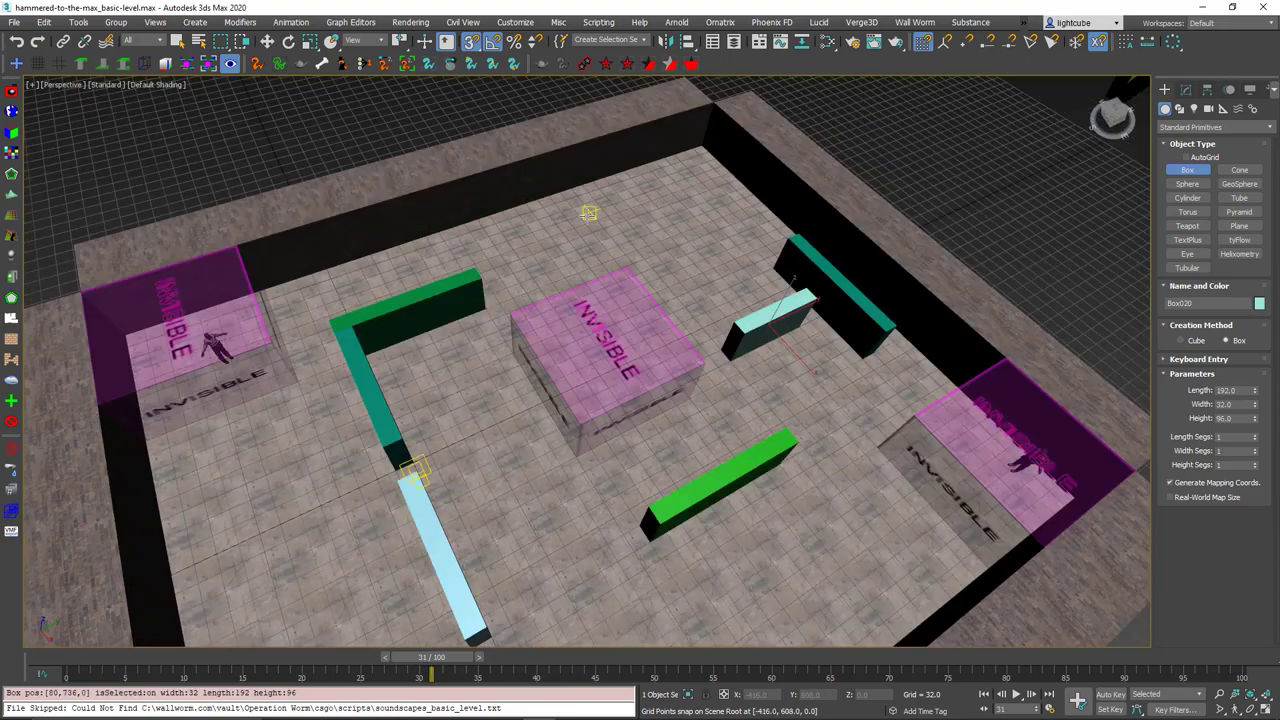
left_click_drag(600, 200, 725, 260)
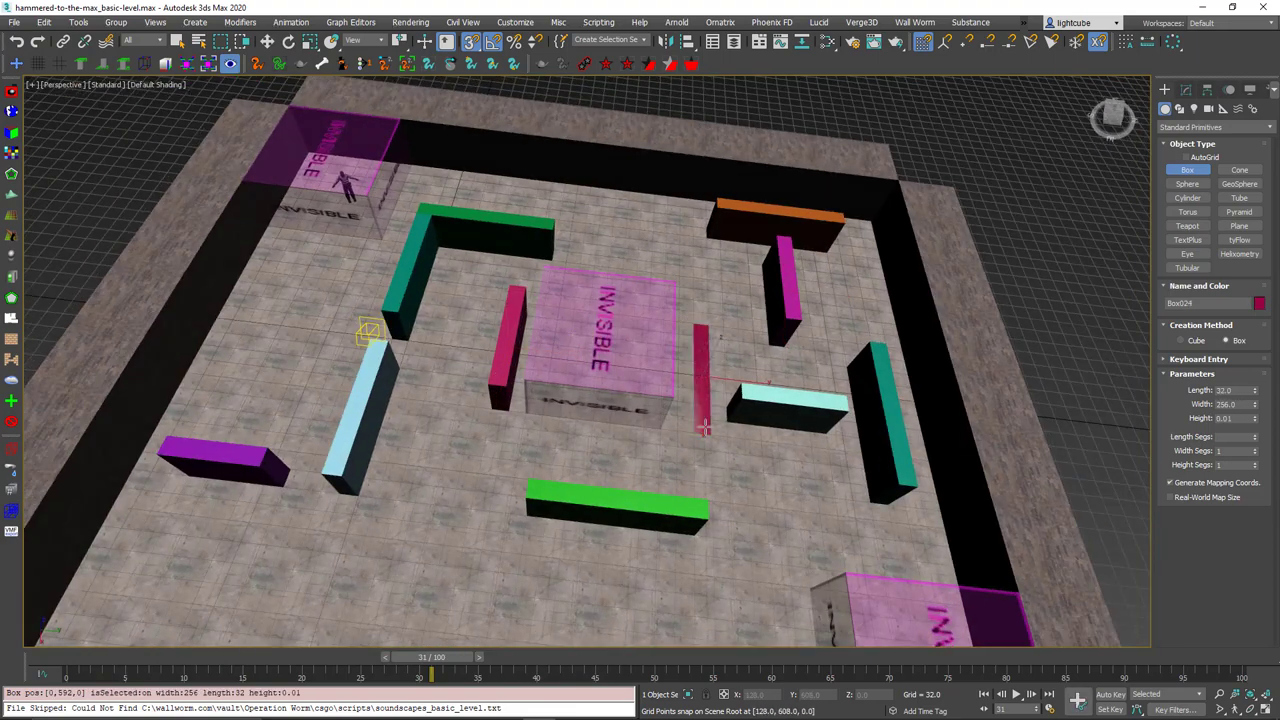
middle_click_drag(507, 374, 92, 75, "alt")
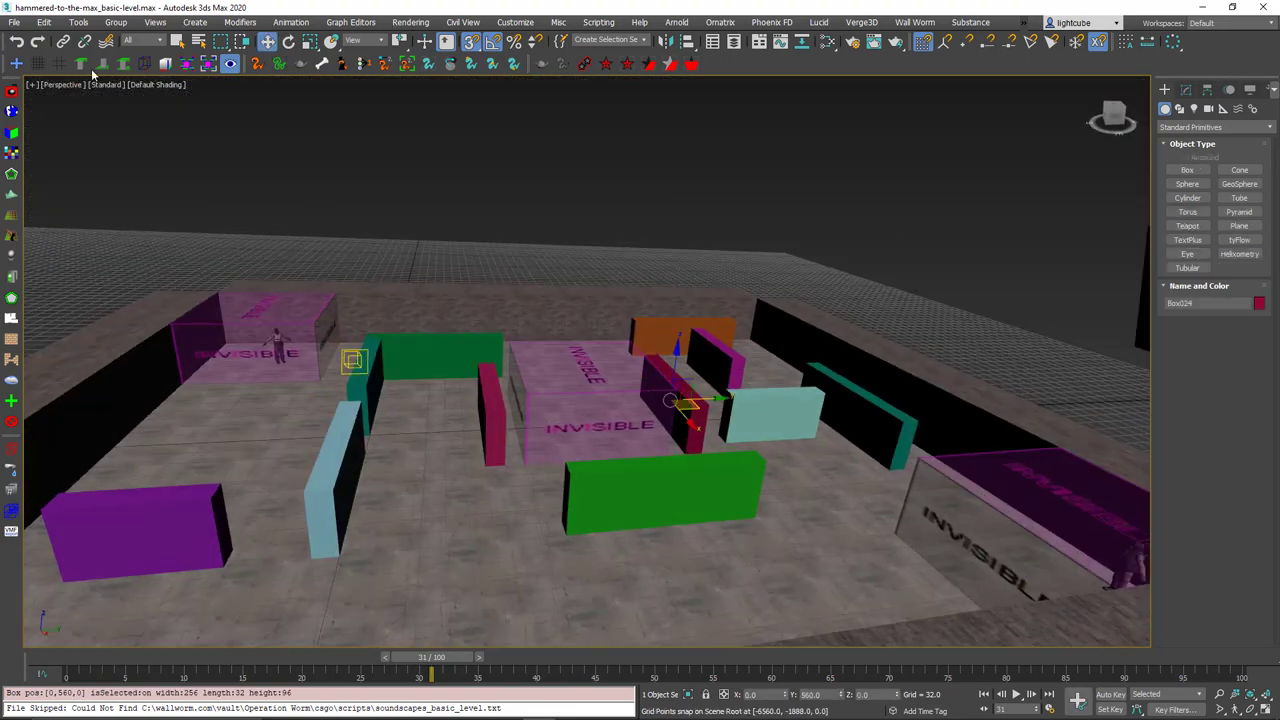
Select all eleven new walls and apply the dev_measuregeneric01 material from the dev material folder to them
left_click(178, 43)
left_click(182, 522)
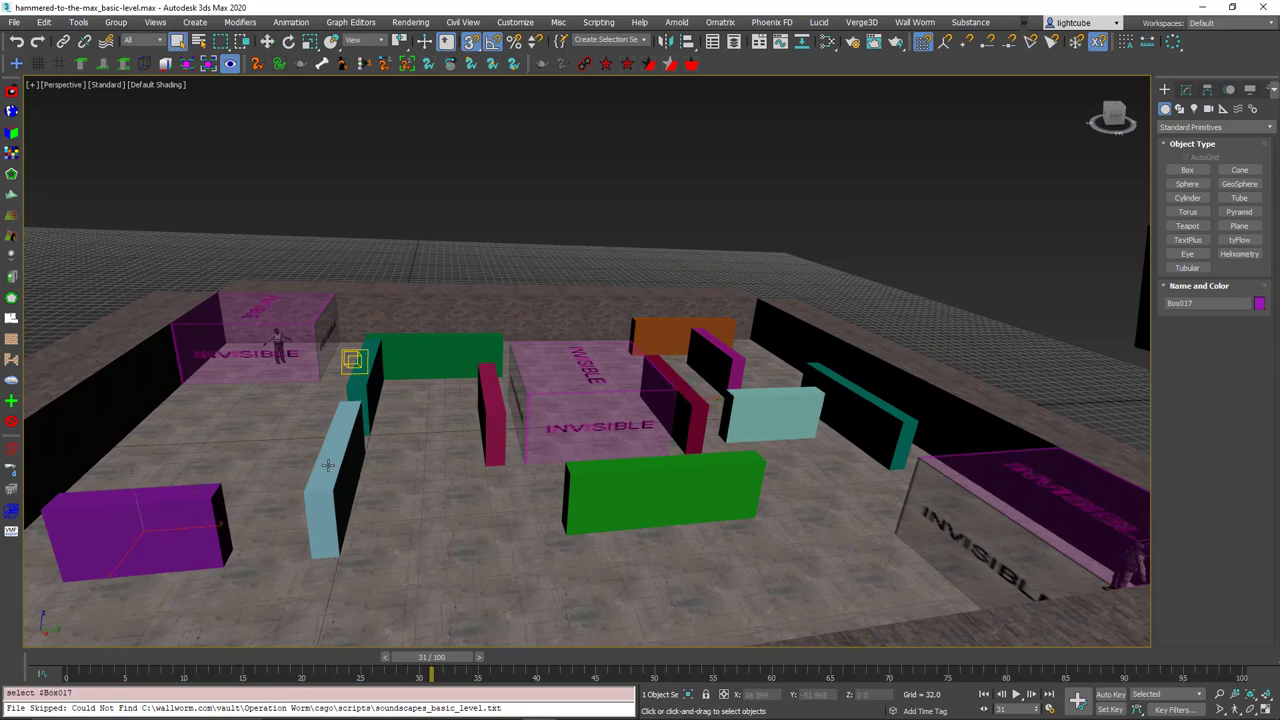
left_click(328, 465, "ctrl")
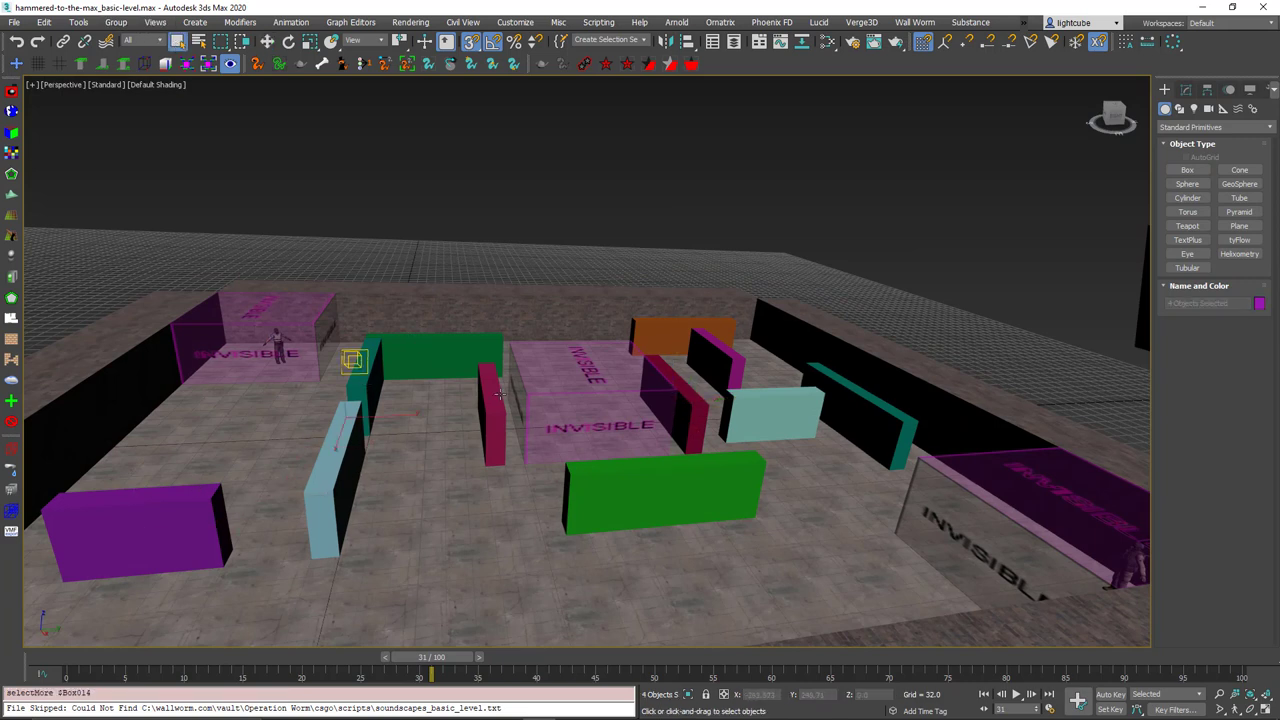
left_click(631, 488, "ctrl")
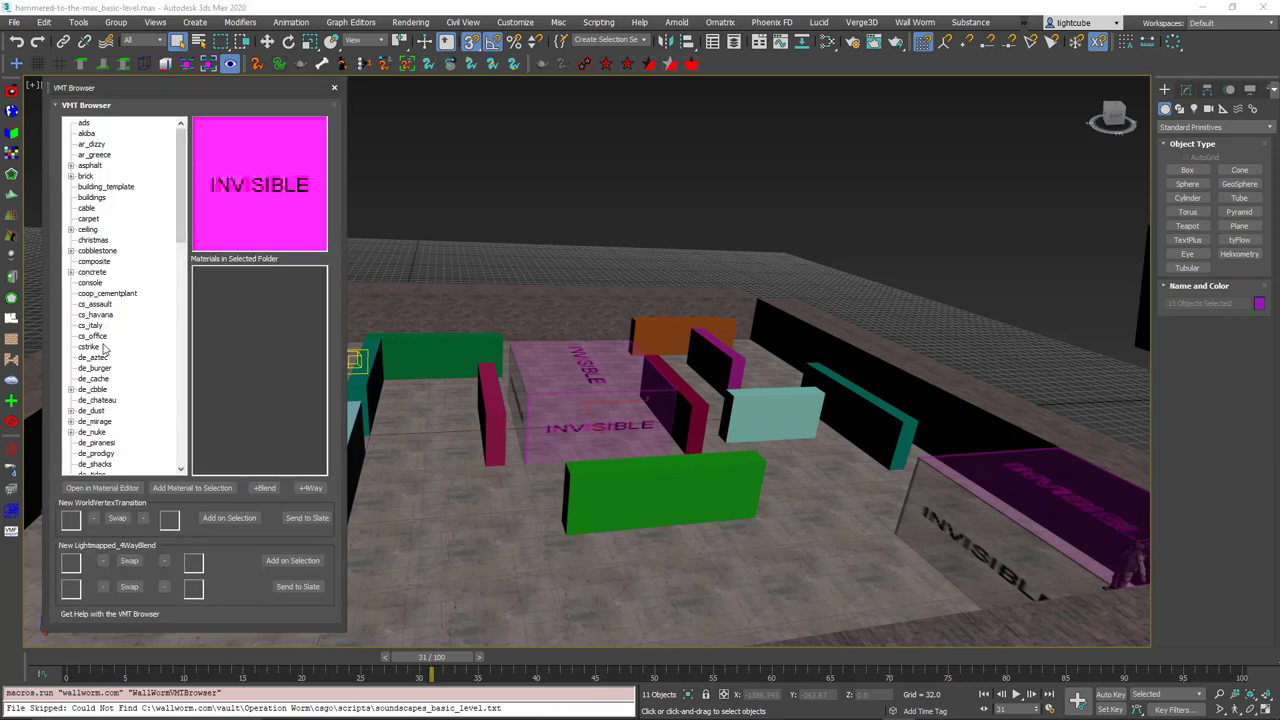
scroll(103, 421, "down", 3)
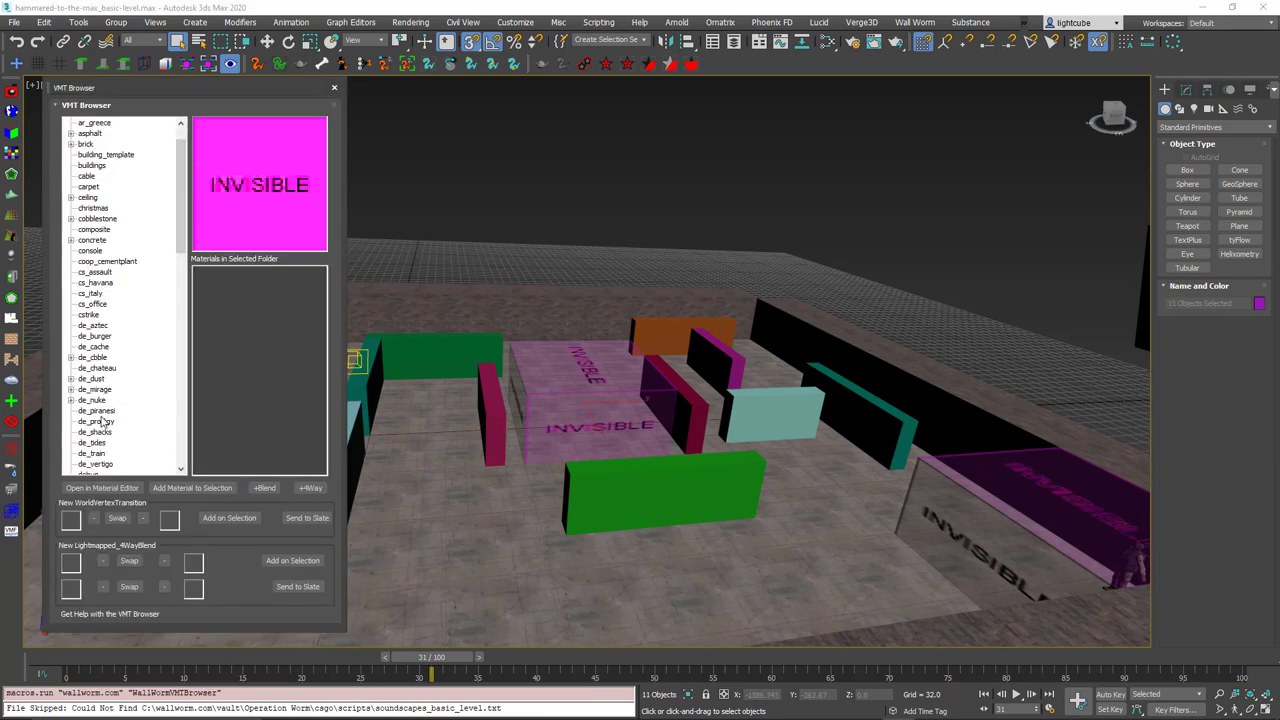
left_click(86, 452)
left_click_drag(321, 285, 325, 337)
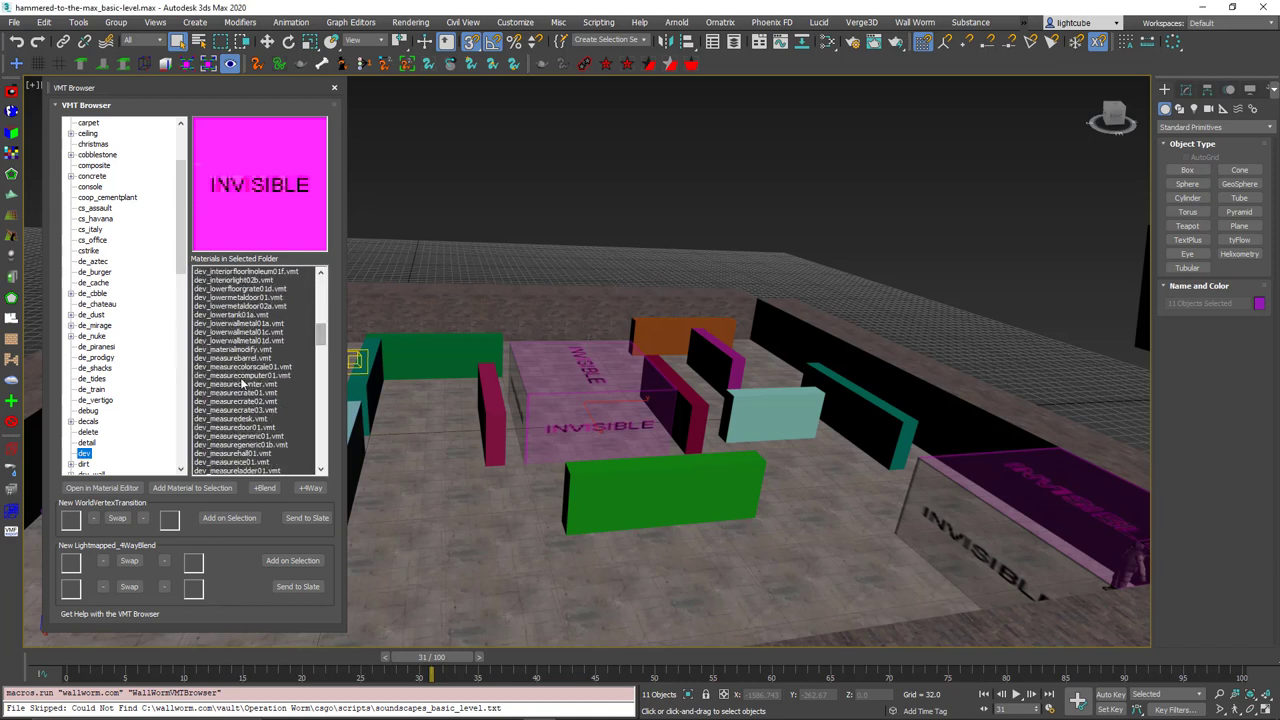
left_click(239, 437)
double_click(239, 438)
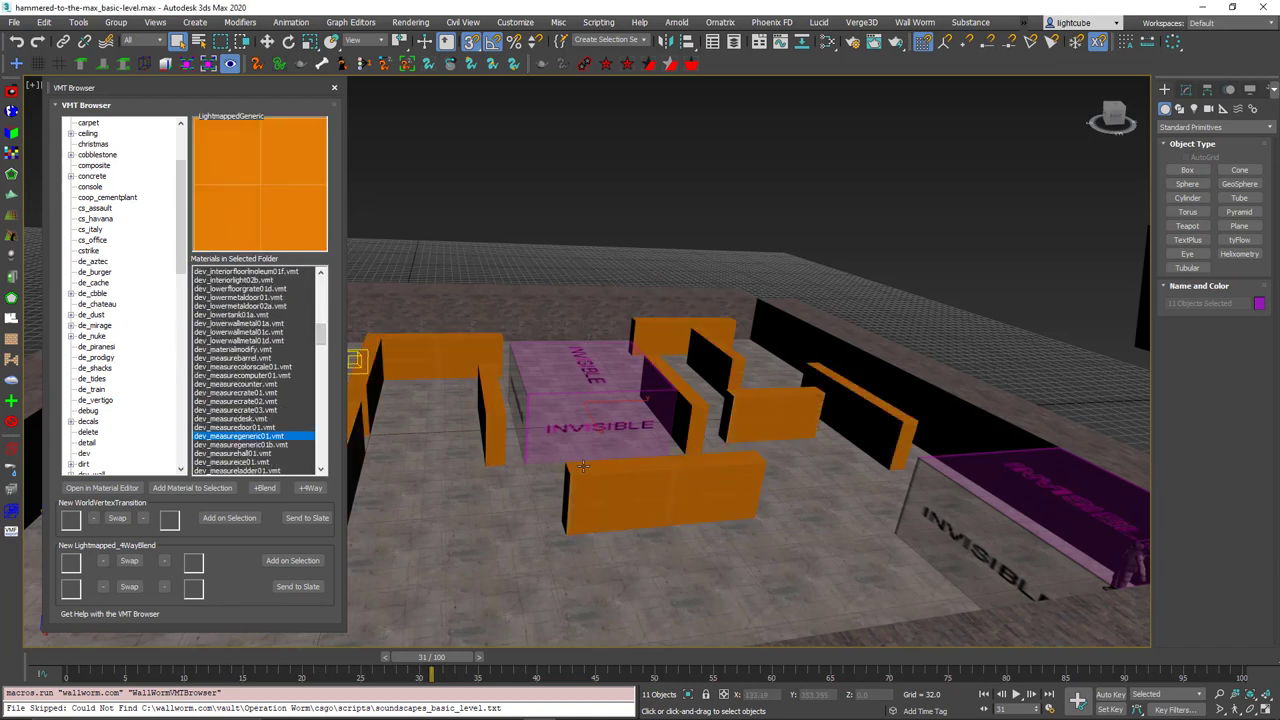
Add a UVW Map modifier with box mapping to the selected walls
middle_click_drag(583, 466, 770, 430)
left_click(1186, 90)
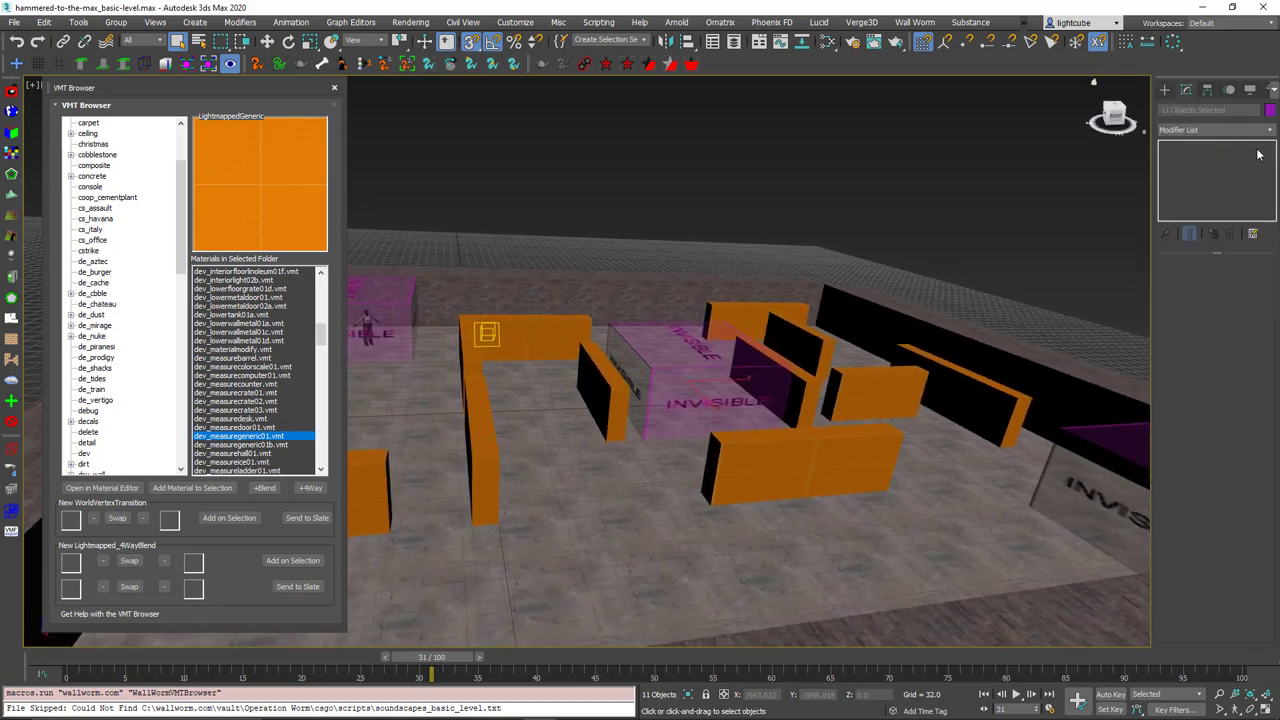
left_click(1271, 133)
scroll(1260, 582, "down", 15)
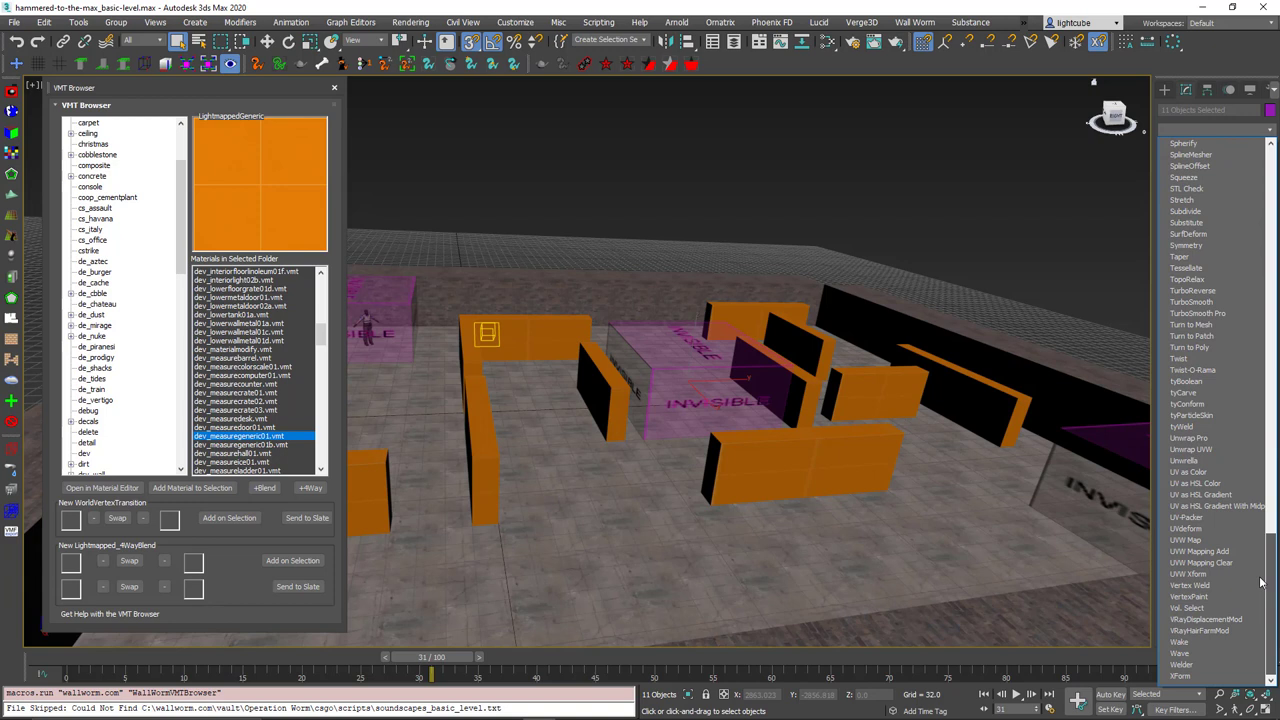
left_click(1210, 540)
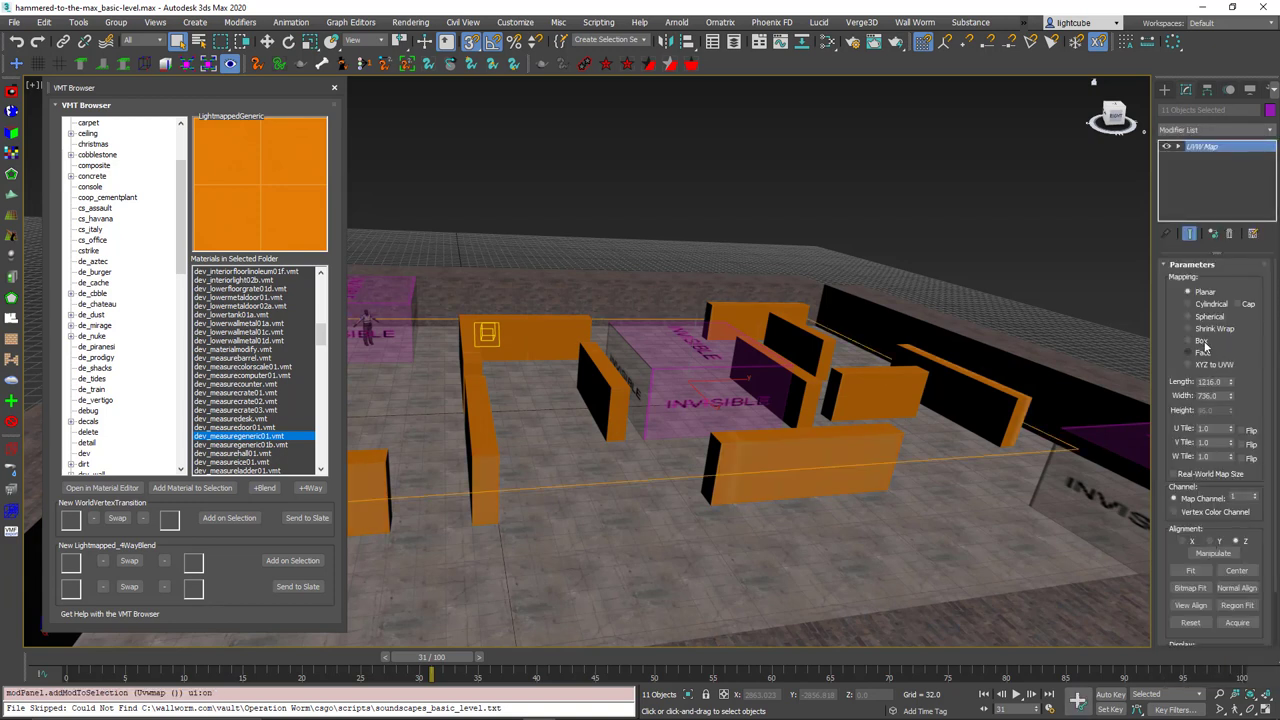
left_click(1202, 341)
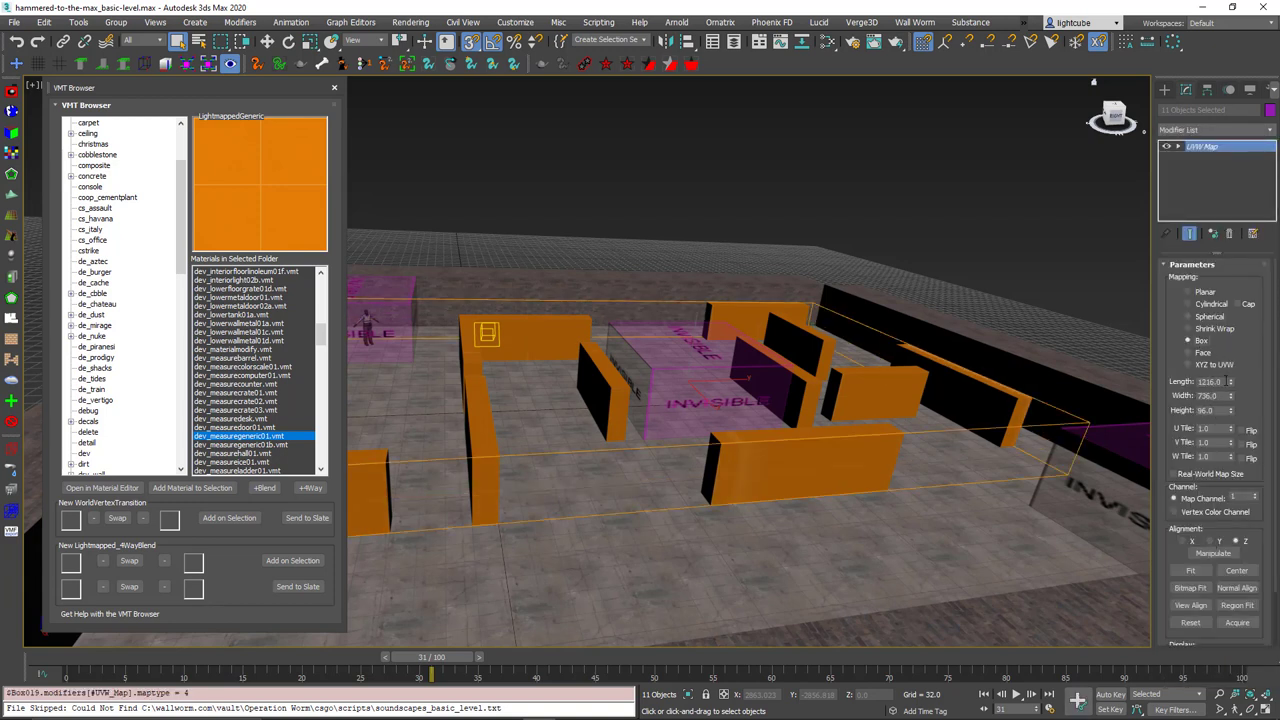
Set the walls' UVW mapping length and width to 96 units each
left_click_drag(1226, 381, 1151, 385)
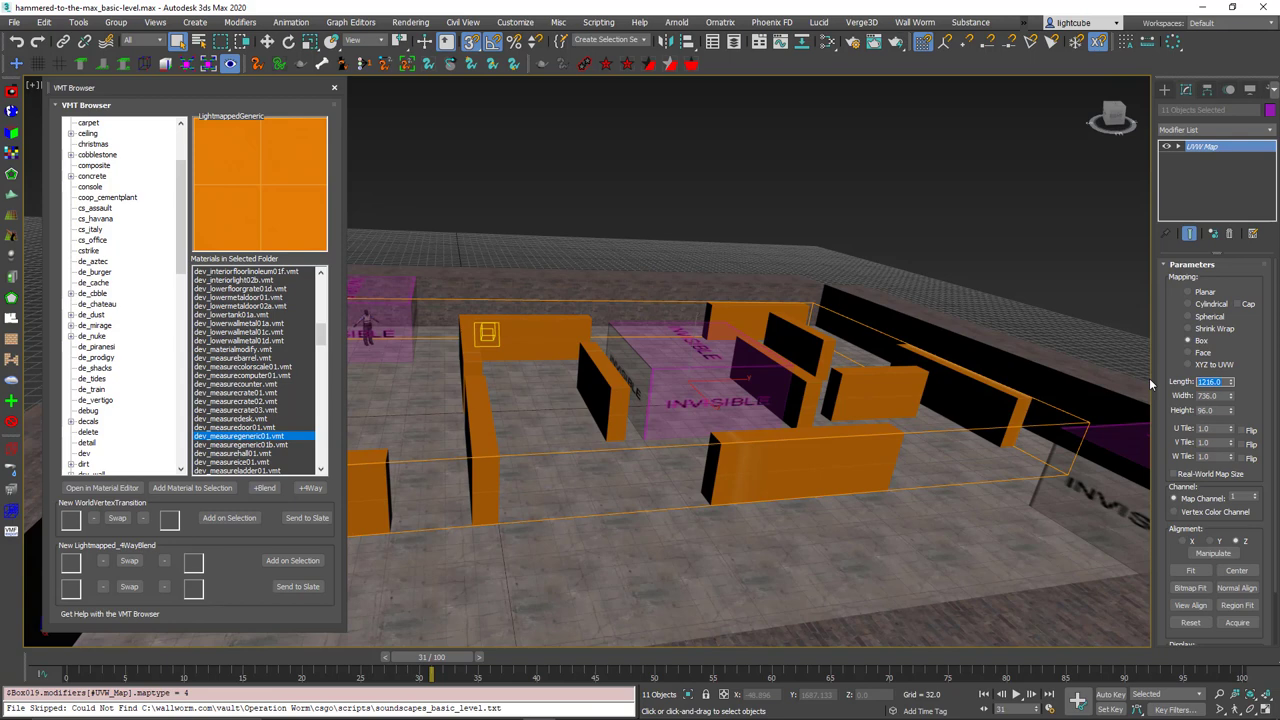
type("96")
key("Tab")
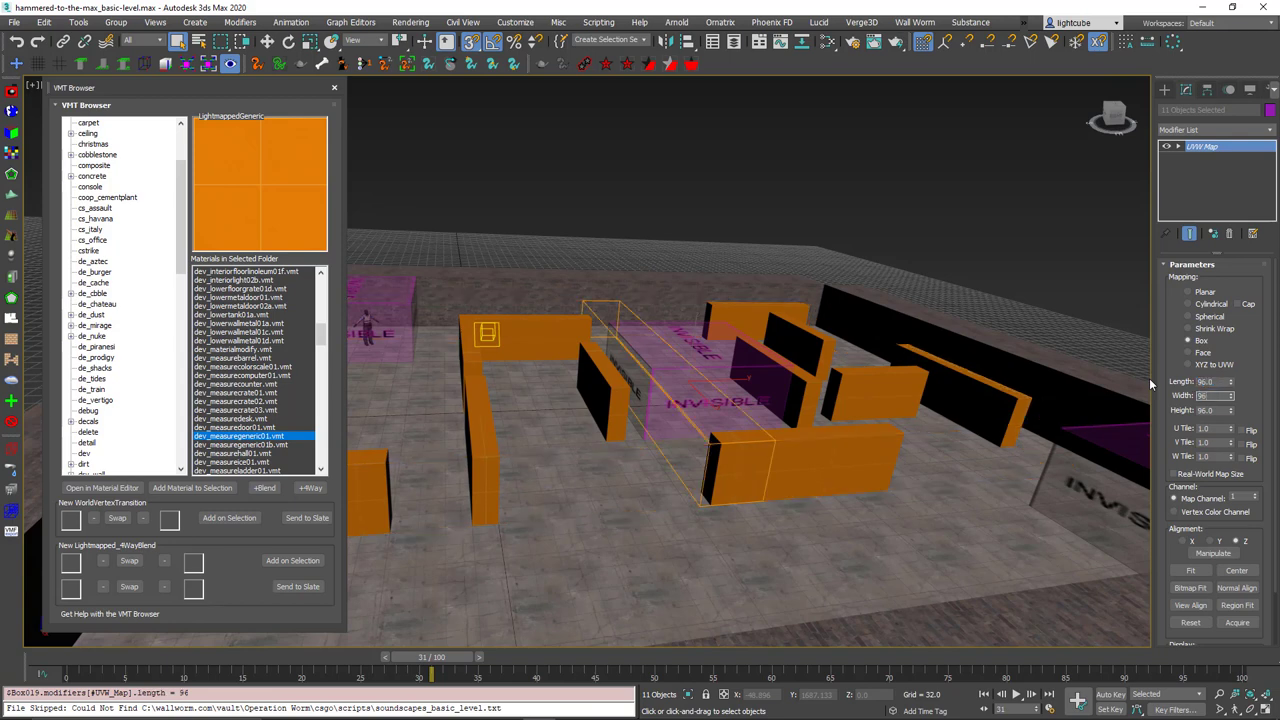
type("96")
key("Tab")
middle_click_drag(803, 355, 719, 422, "alt")
Close the VMT Browser and save the scene
left_click(334, 87)
left_click(14, 22)
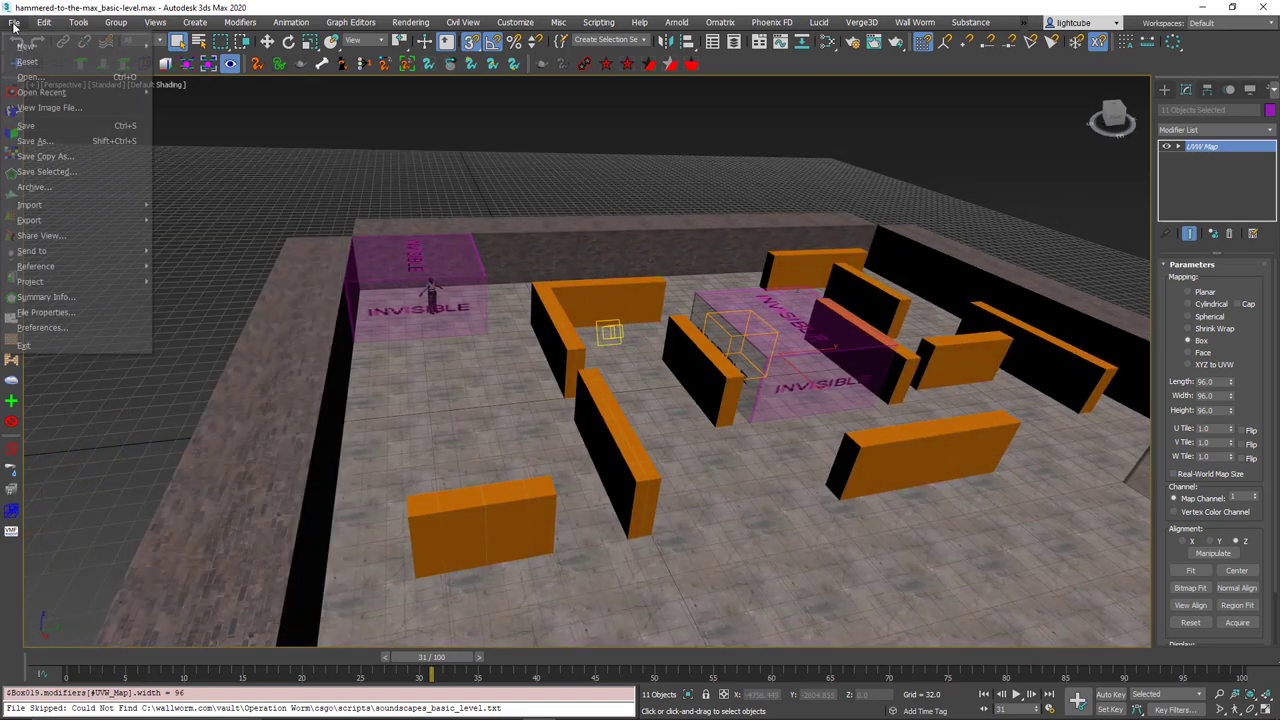
left_click(47, 126)
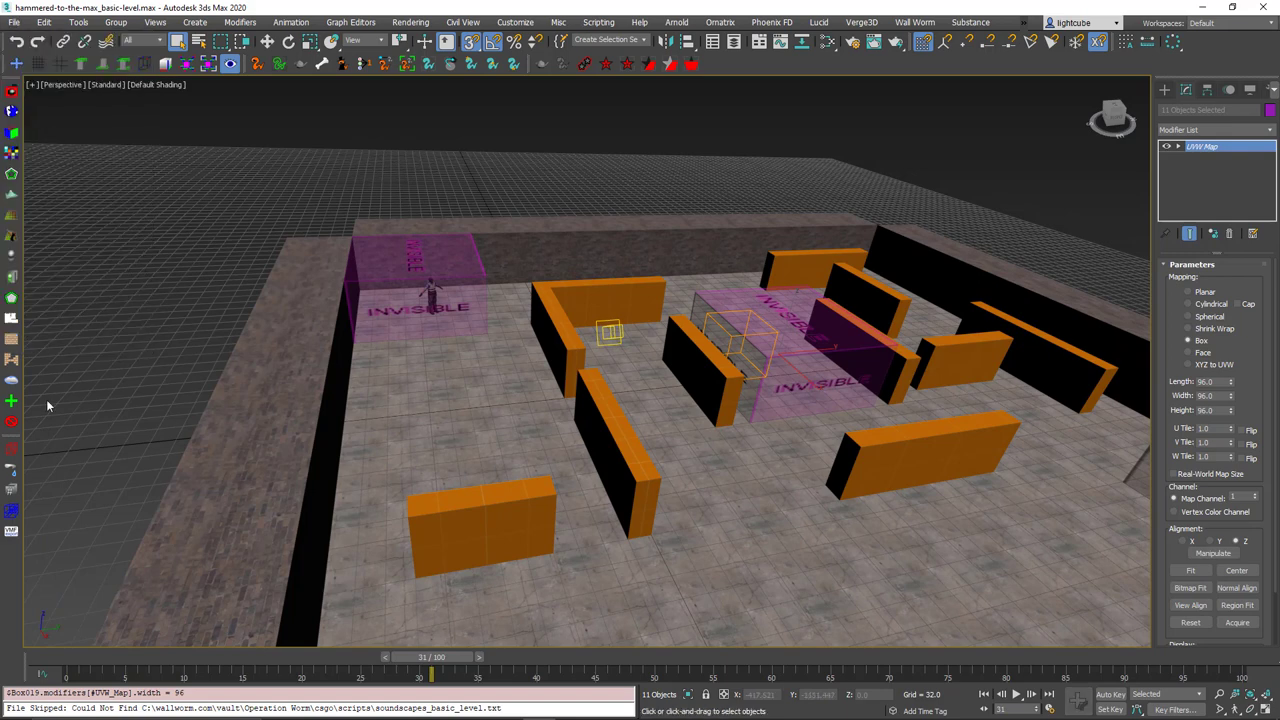
Enable launching the game after compiling and export the scene as a game level, overwriting basic_level.vmf
left_click(11, 531)
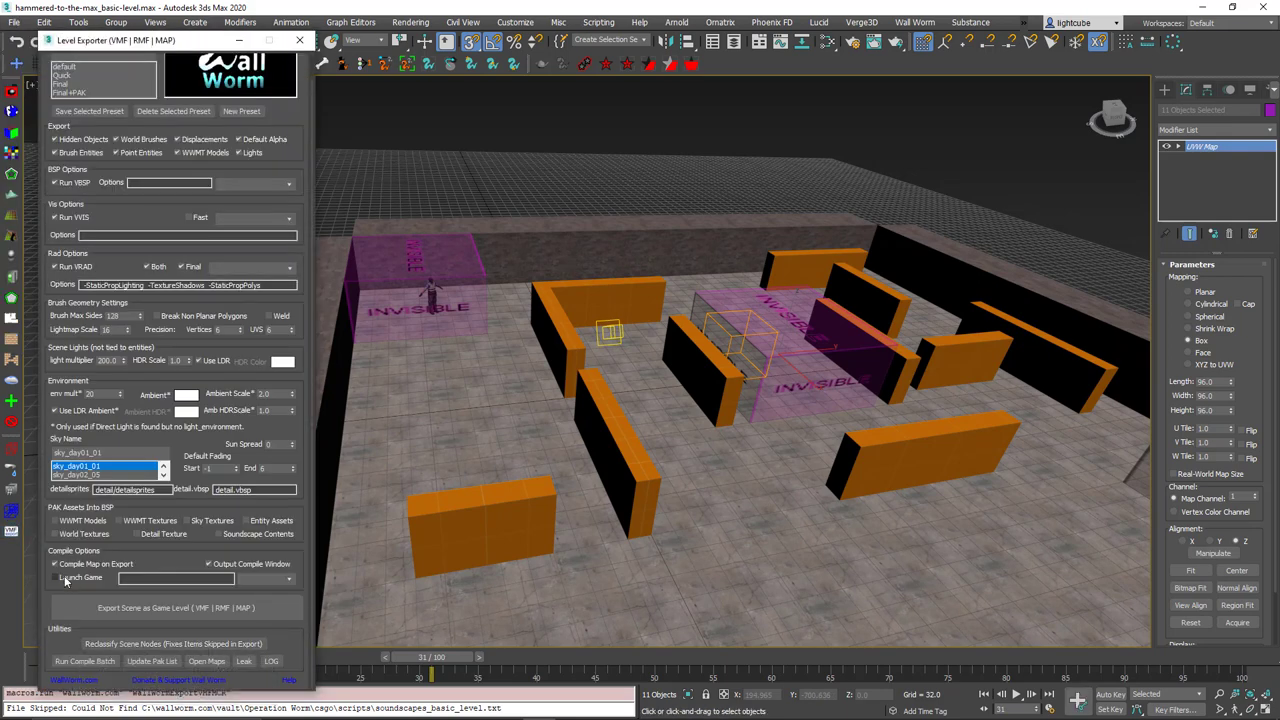
left_click(56, 578)
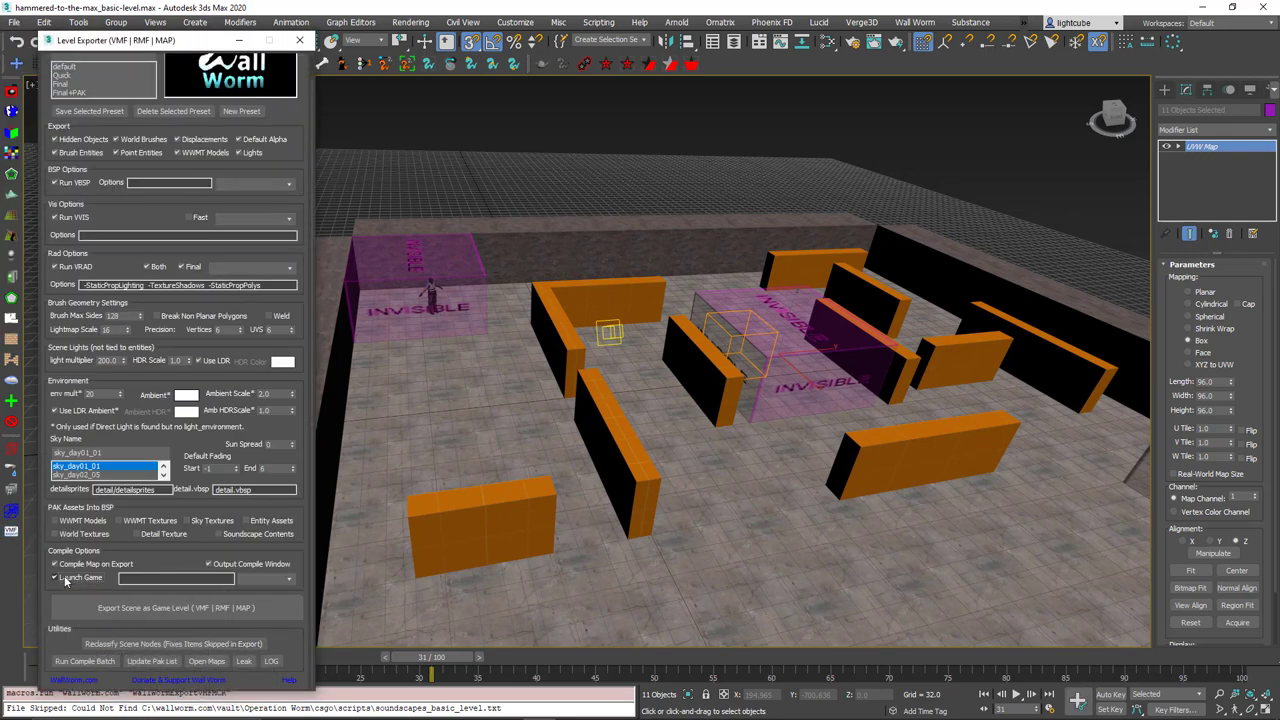
left_click(178, 608)
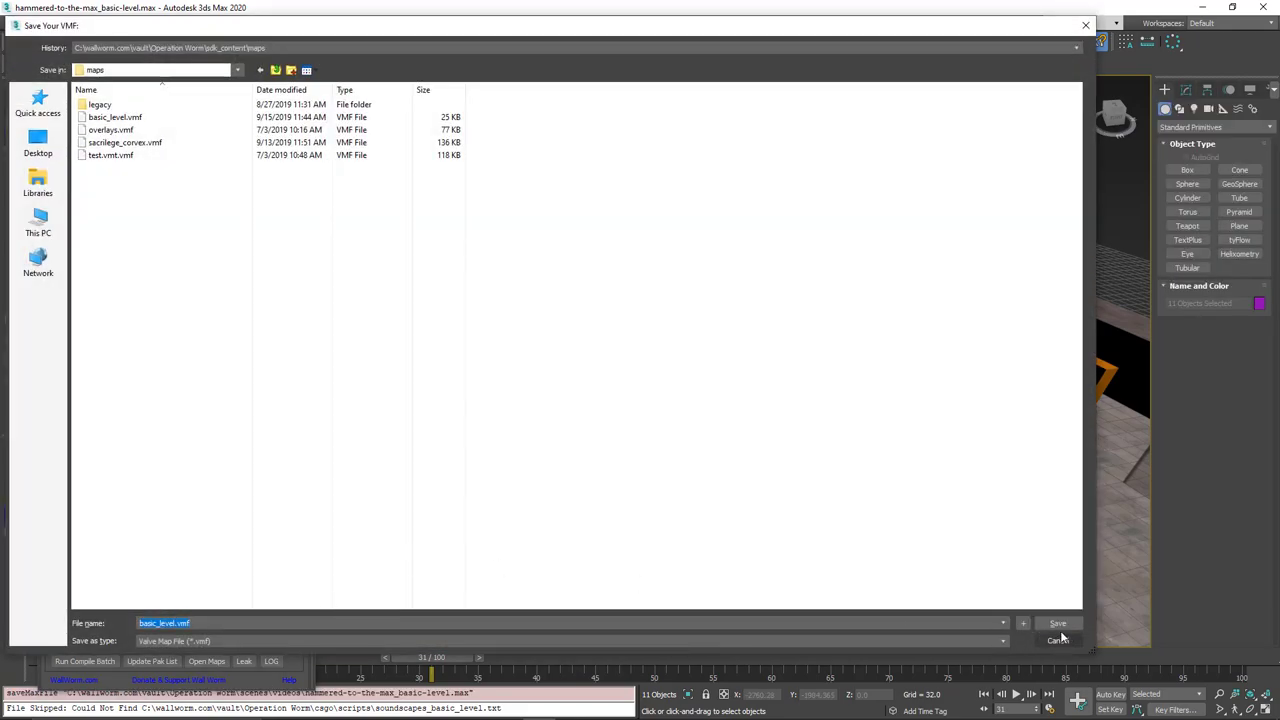
left_click(1058, 624)
left_click(717, 388)
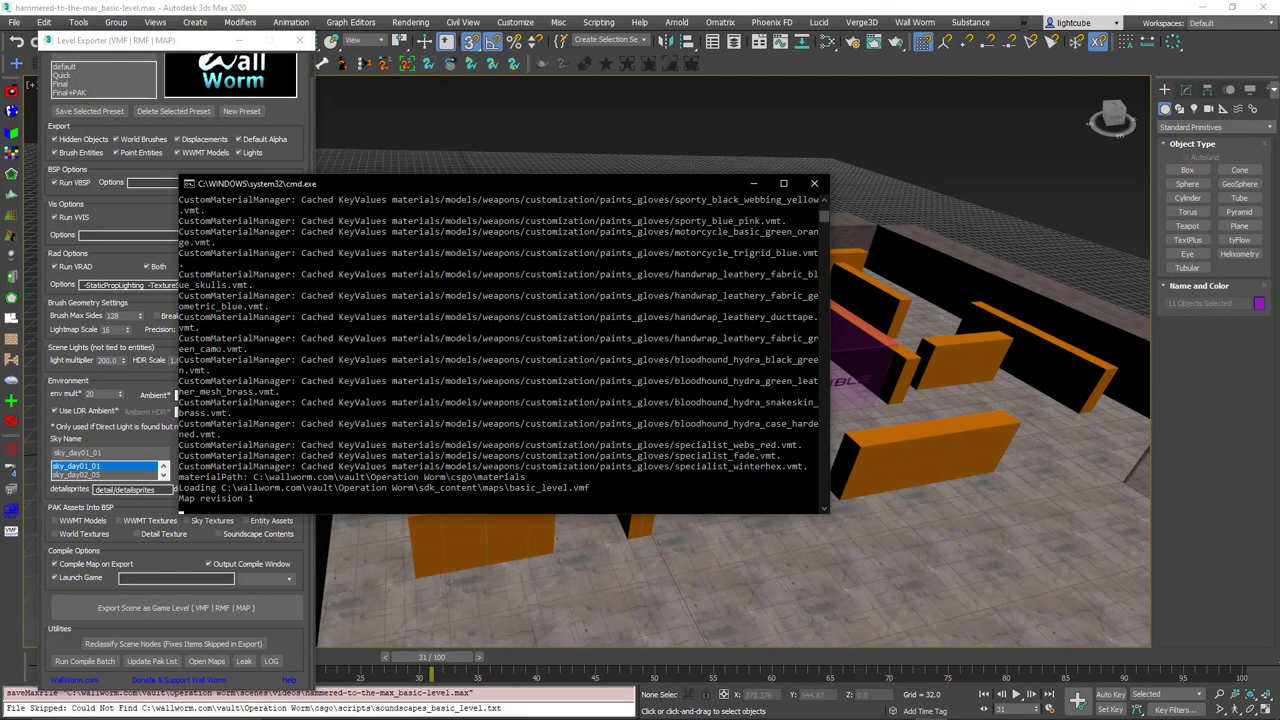
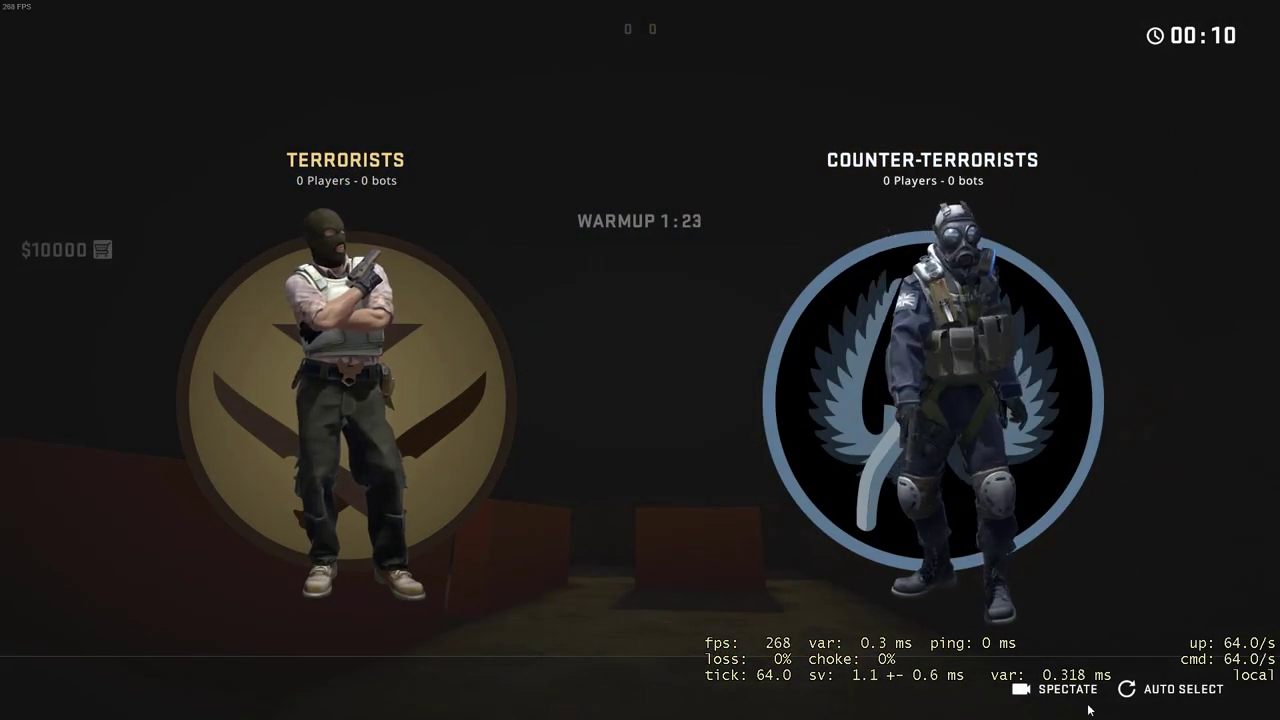
Join the launched game with automatic team selection and walk through the compiled level, examining the lighting and cover walls while testing the weapon
left_click(1166, 689)
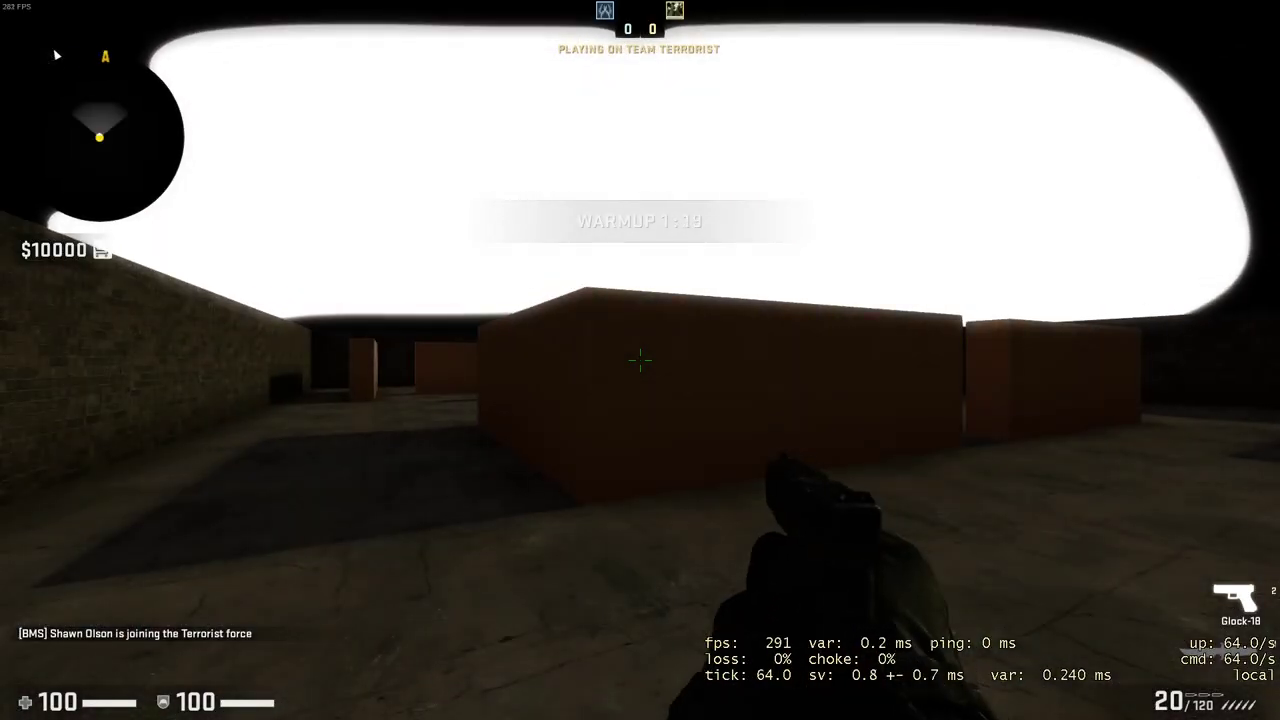
key("w")
key("w")
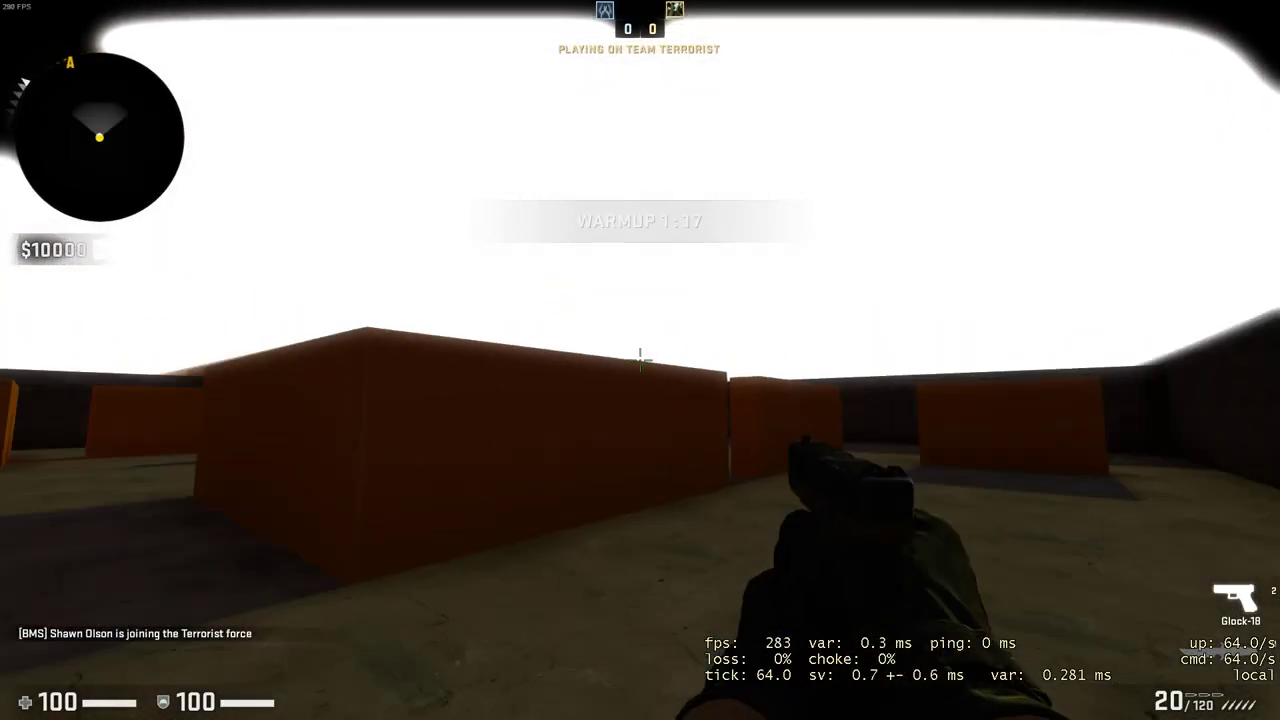
key("w")
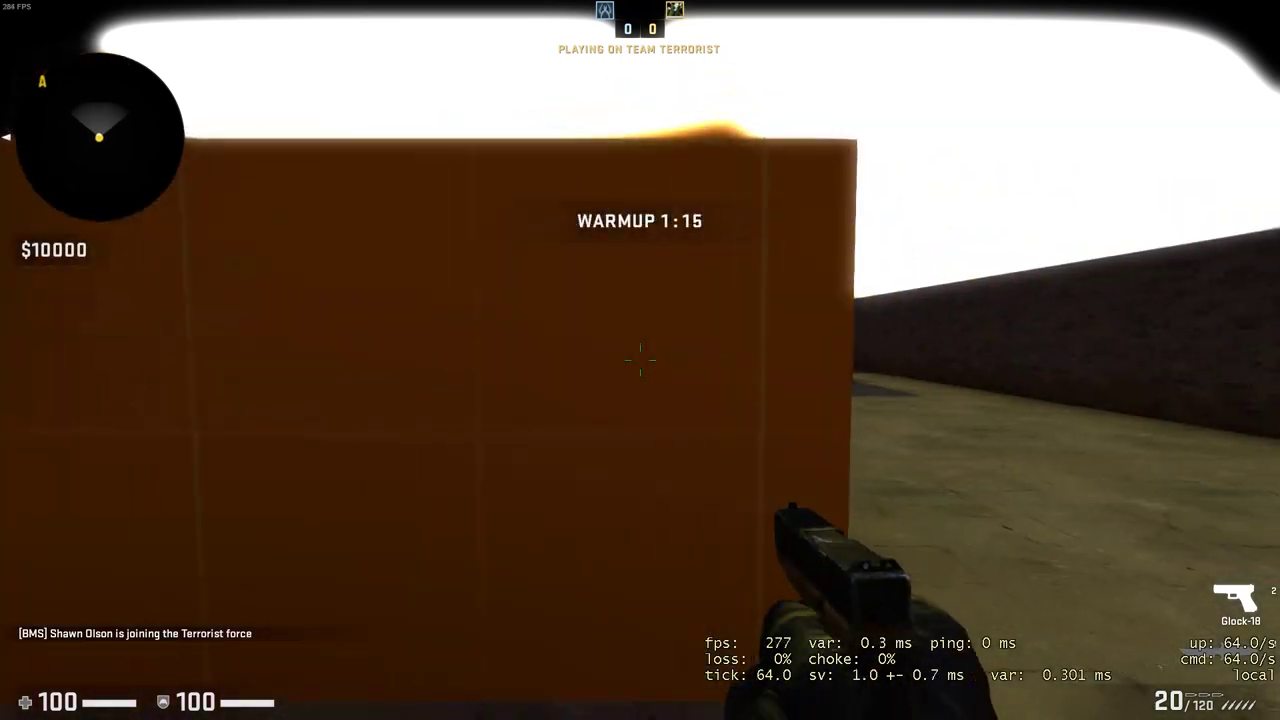
left_click(640, 360)
left_click(640, 360)
left_click(640, 360)
left_click(640, 360)
left_click(640, 360)
left_click(640, 360)
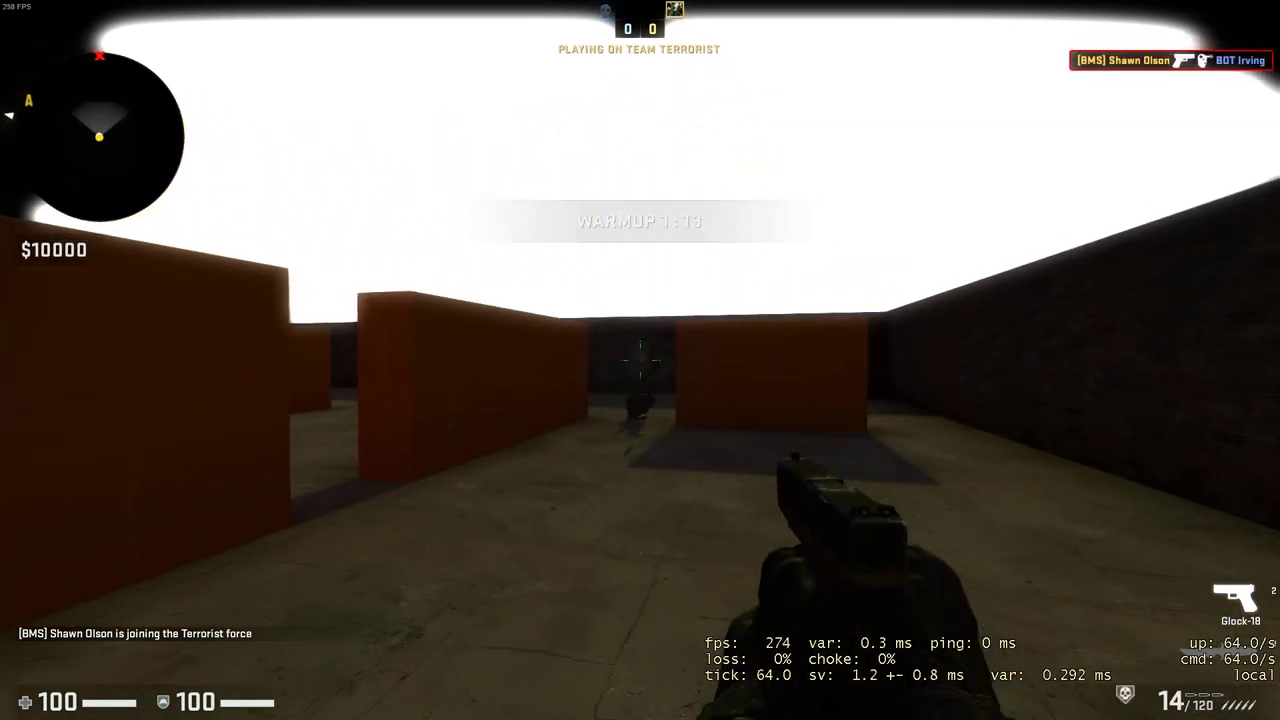
left_click(640, 360)
key("r")
key("w")
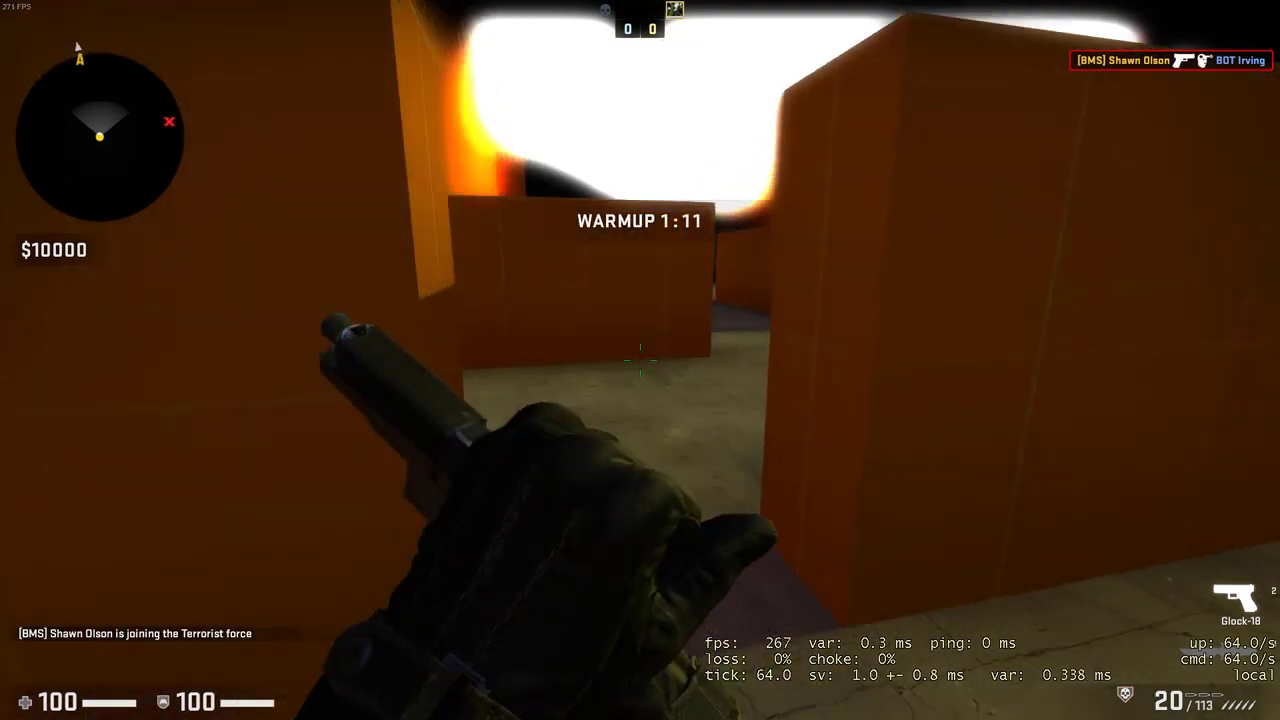
key("w")
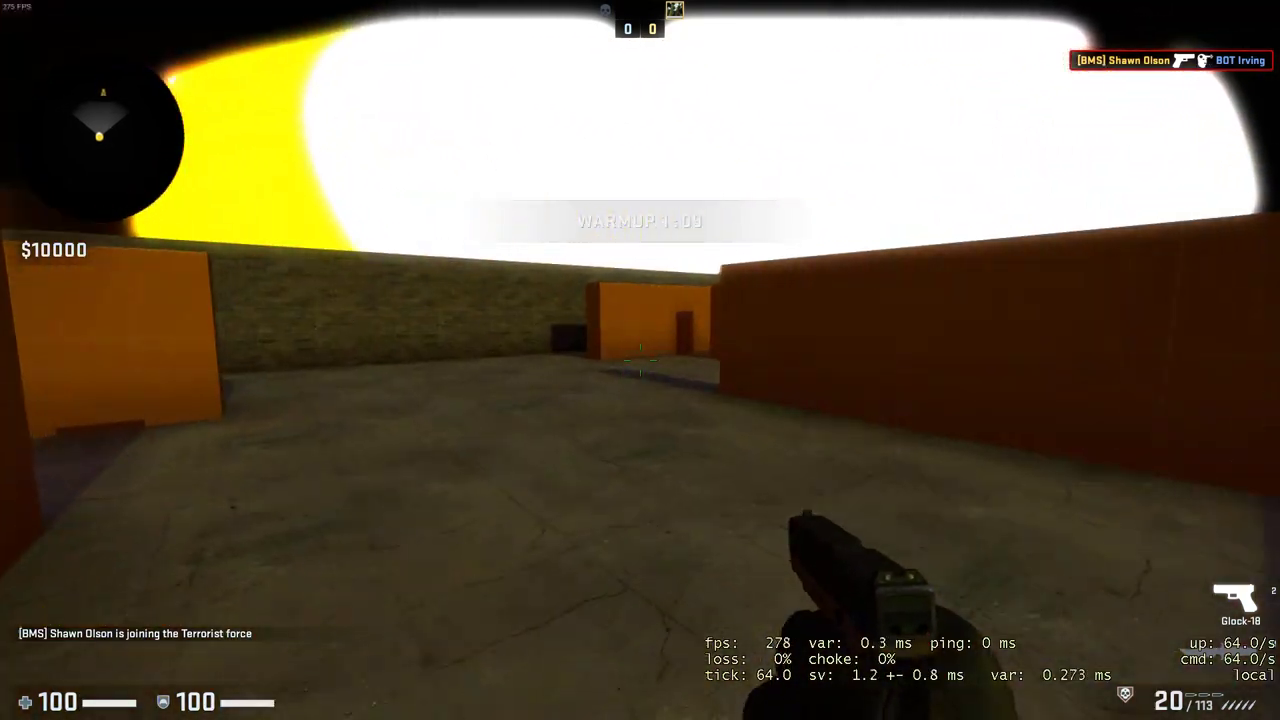
Test-fire and reload the pistol while walking among the cover walls, and quit the game
left_click(640, 360)
left_click(640, 360)
left_click(640, 360)
left_click(640, 360)
left_click(640, 360)
left_click(640, 360)
left_click(640, 360)
left_click(640, 360)
left_click(640, 360)
key("r")
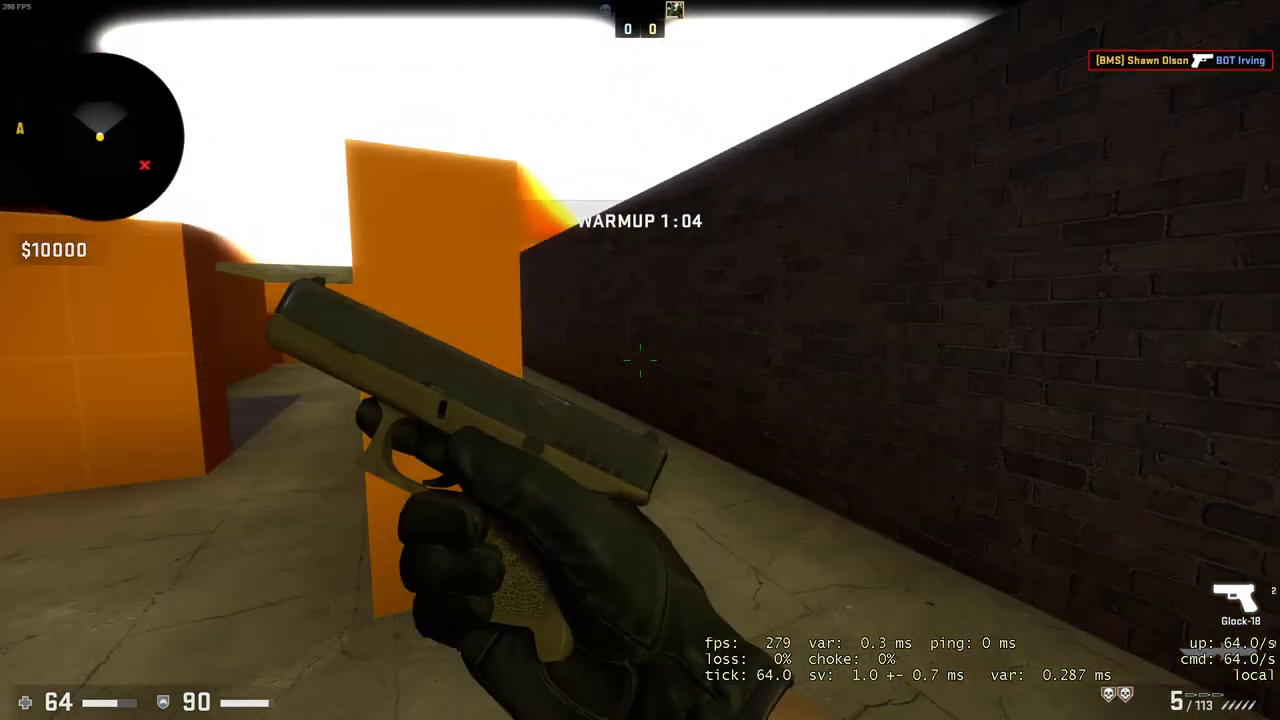
key("w")
key("w")
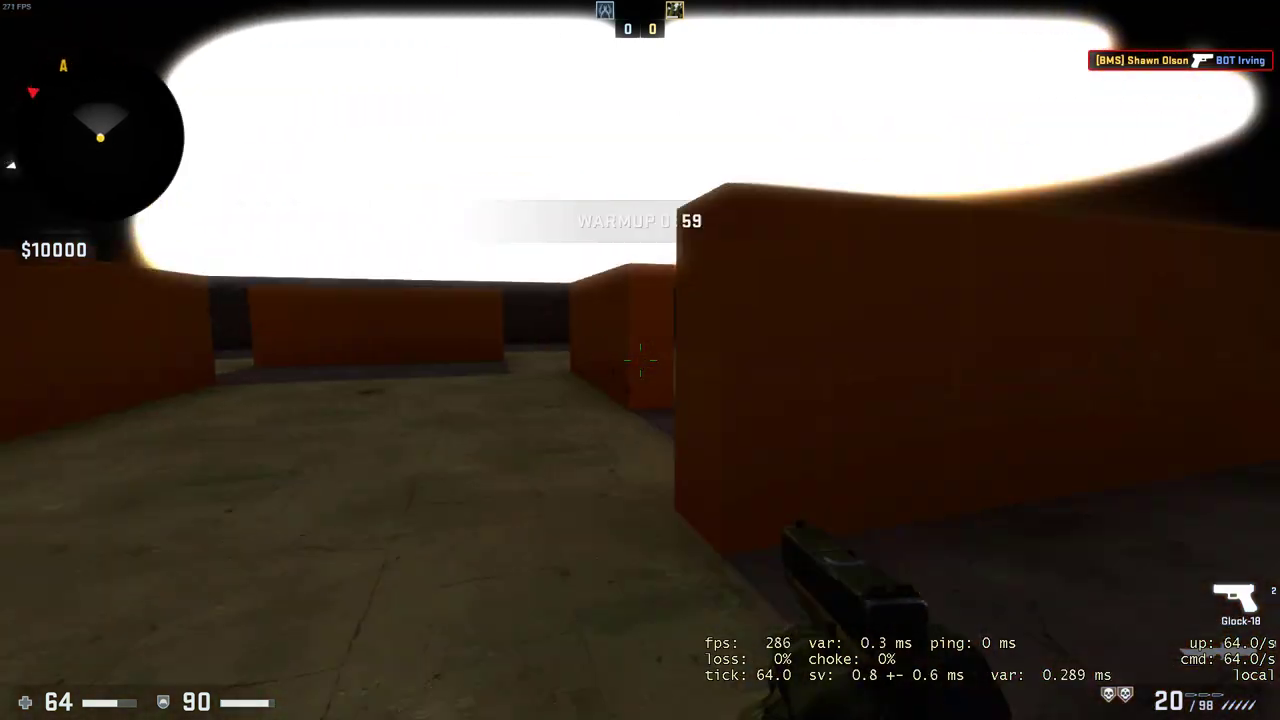
key("Escape")
left_click(32, 688)
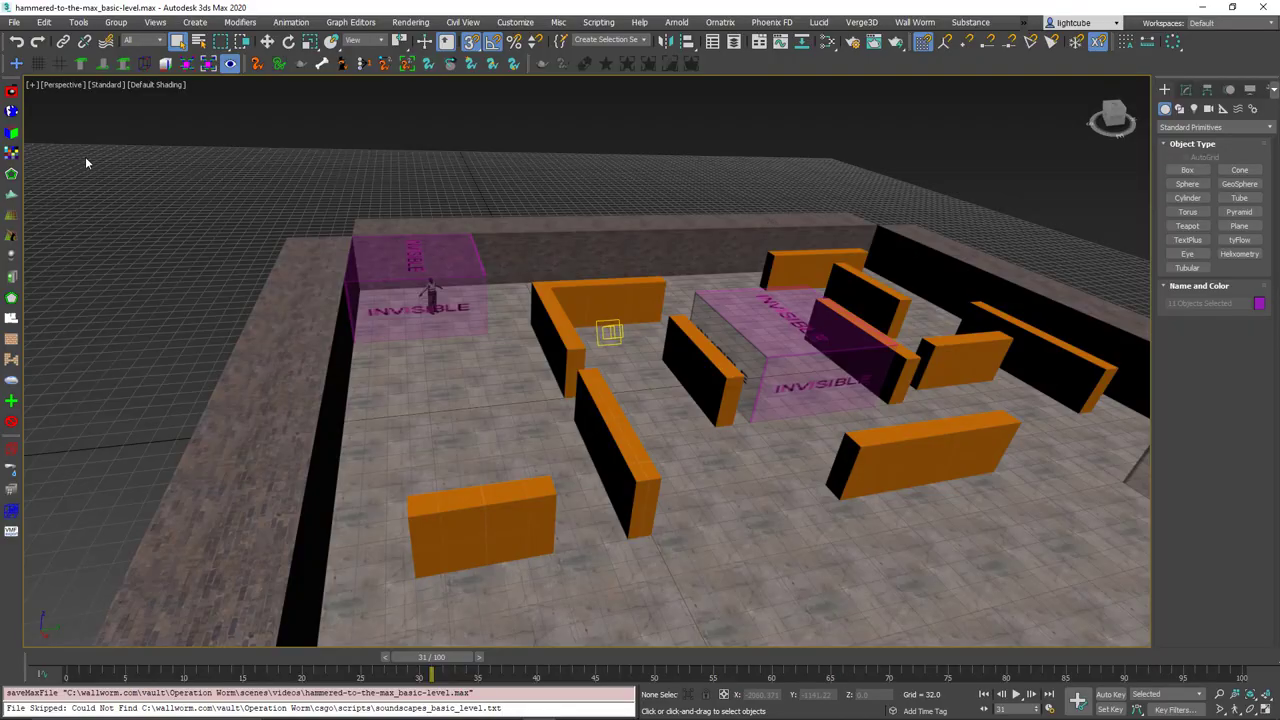
Examine the skybox texture name in the Wall Worm Anvil world properties and close the window
left_click(12, 114)
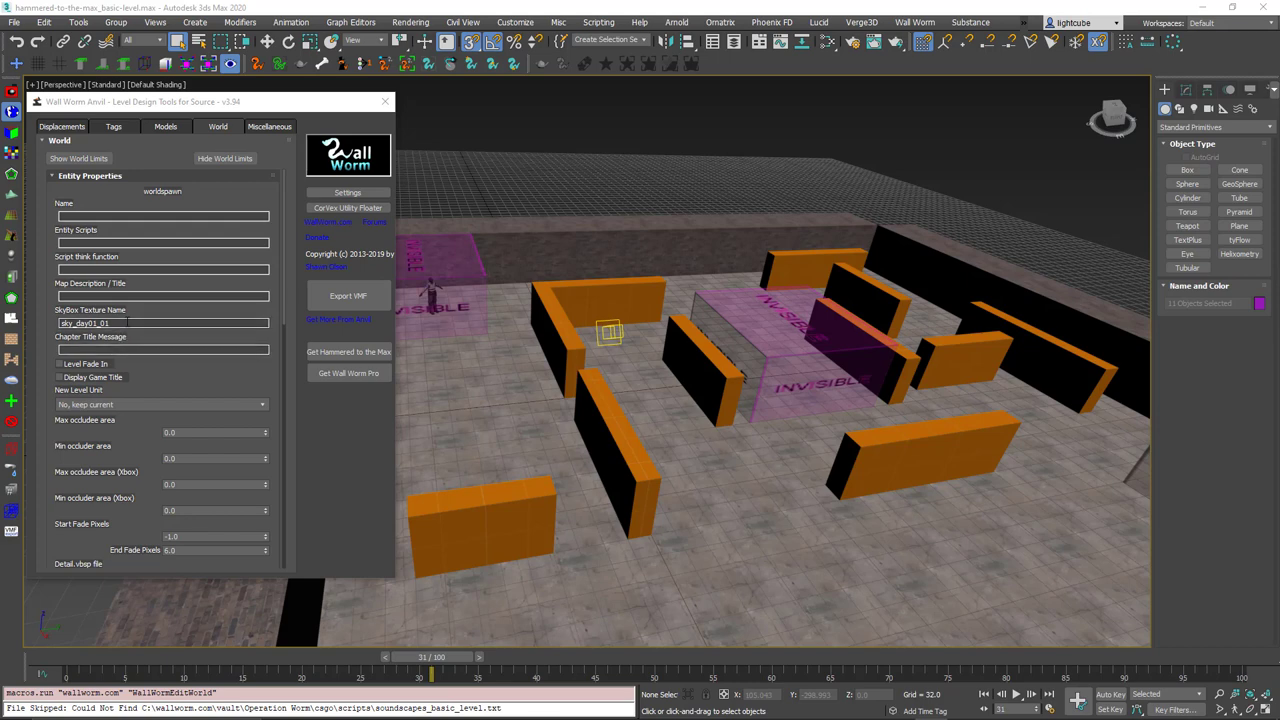
left_click_drag(171, 380, 143, 441)
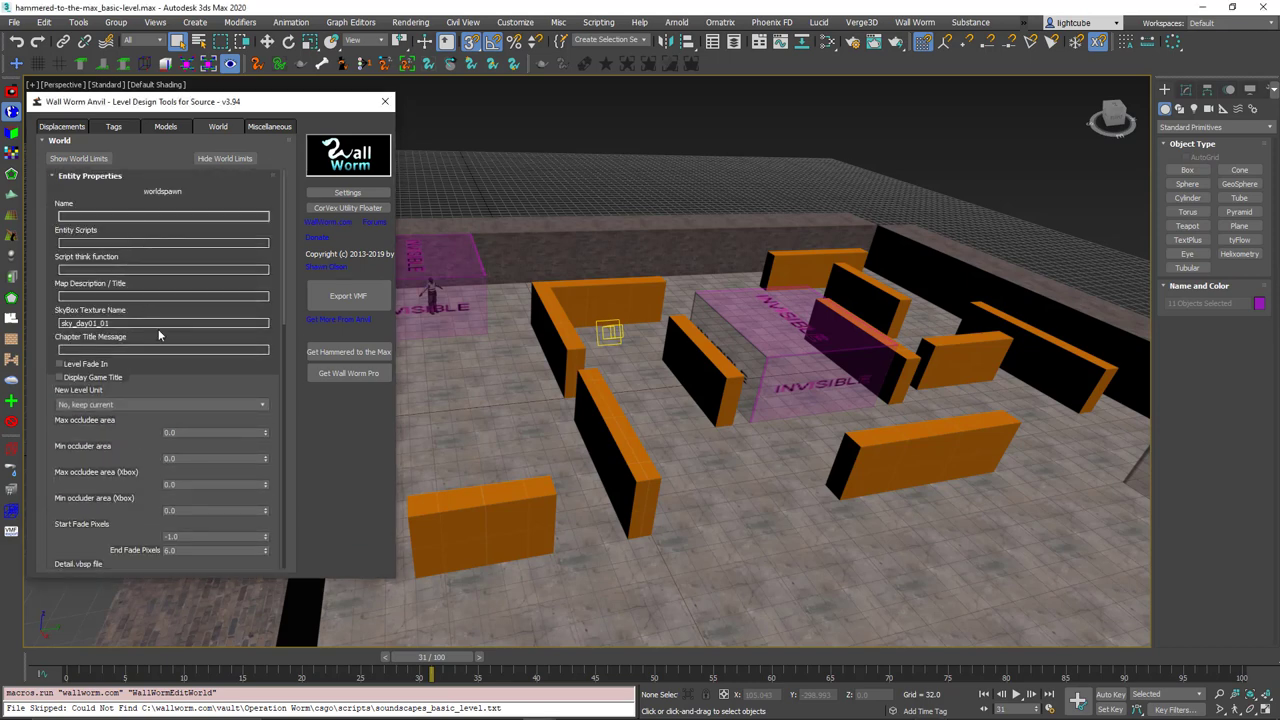
left_click(386, 103)
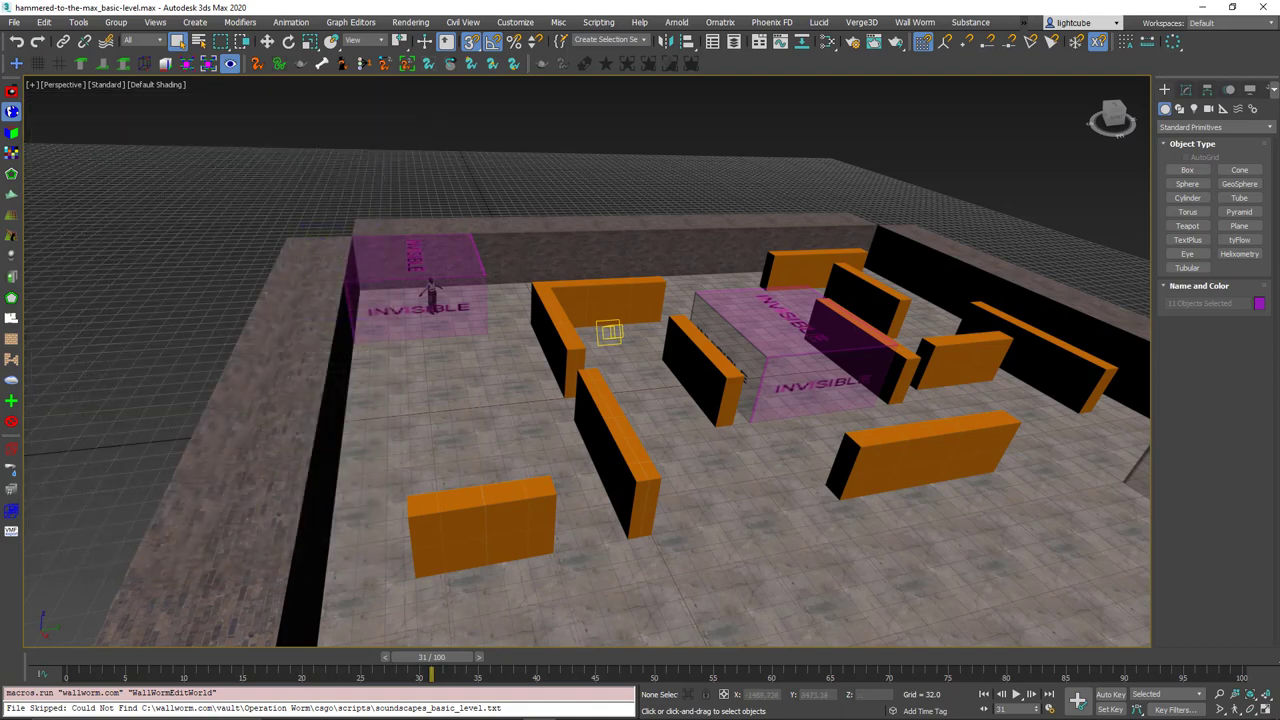
Set the level's sky to sky_dust in the Level Exporter and export the scene as a game level
left_click_drag(308, 159, 154, 52)
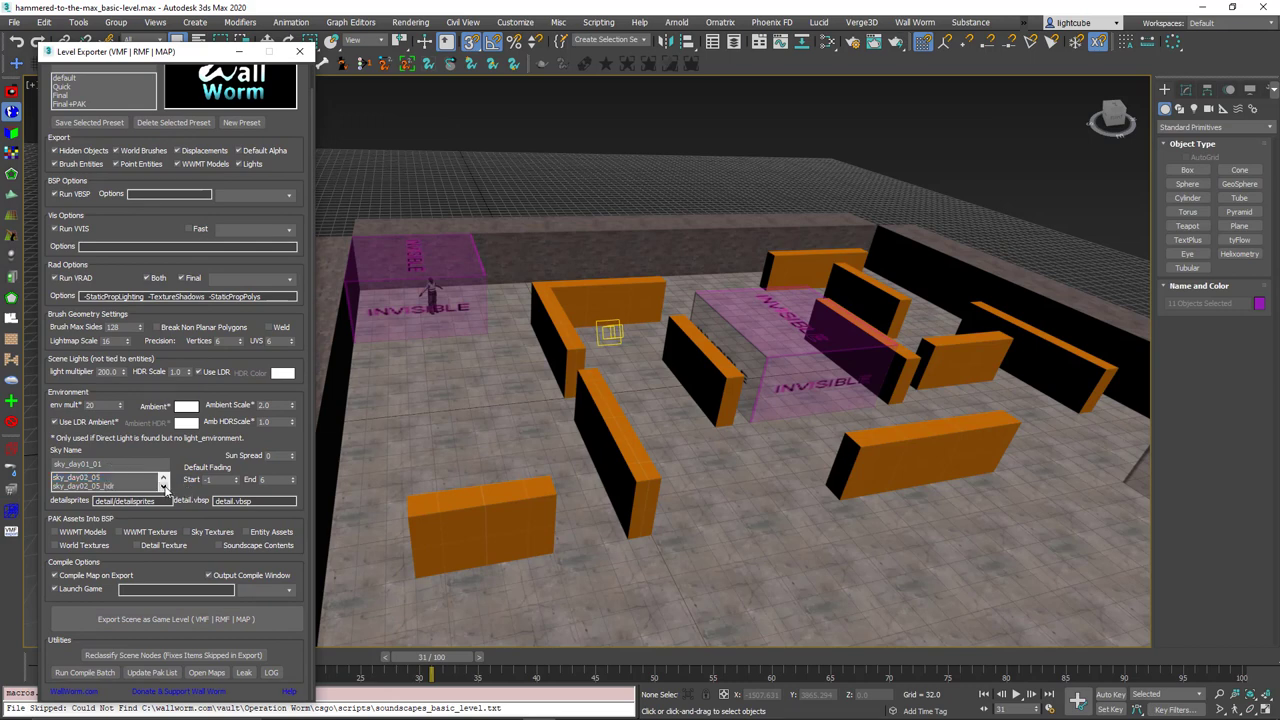
left_click(164, 487)
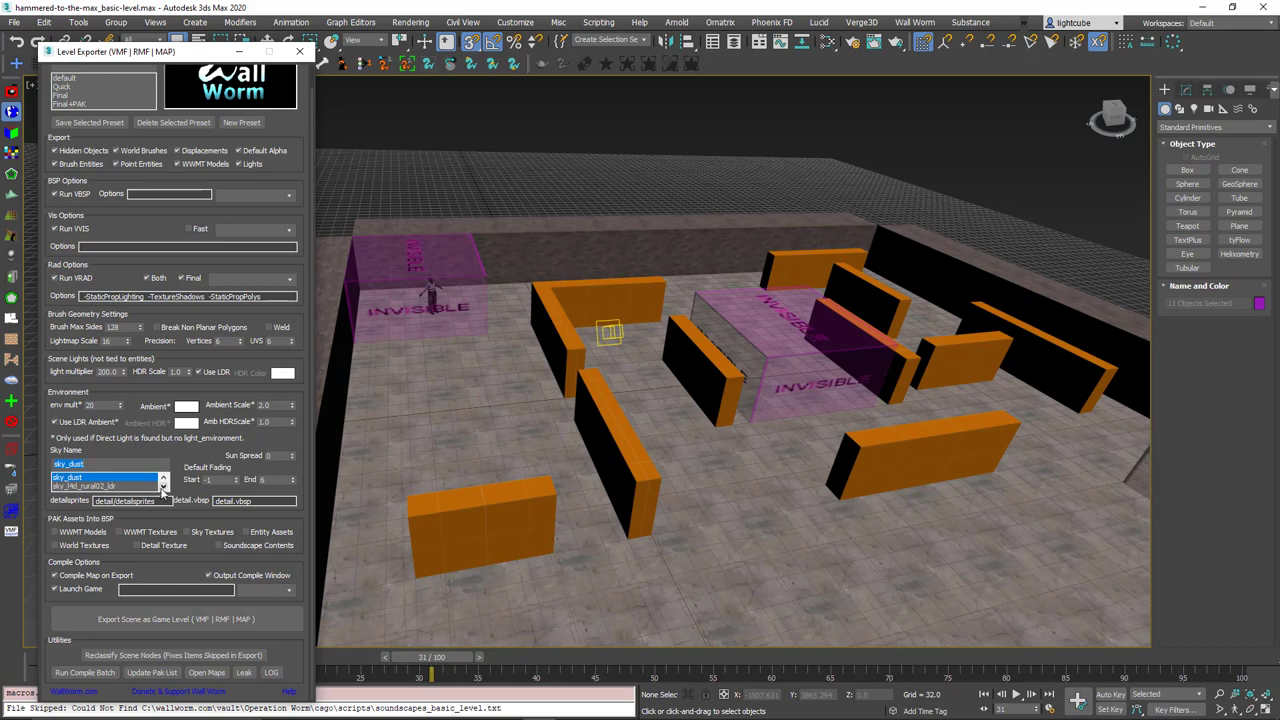
left_click(163, 487)
left_click(163, 478)
left_click(184, 618)
left_click(705, 380)
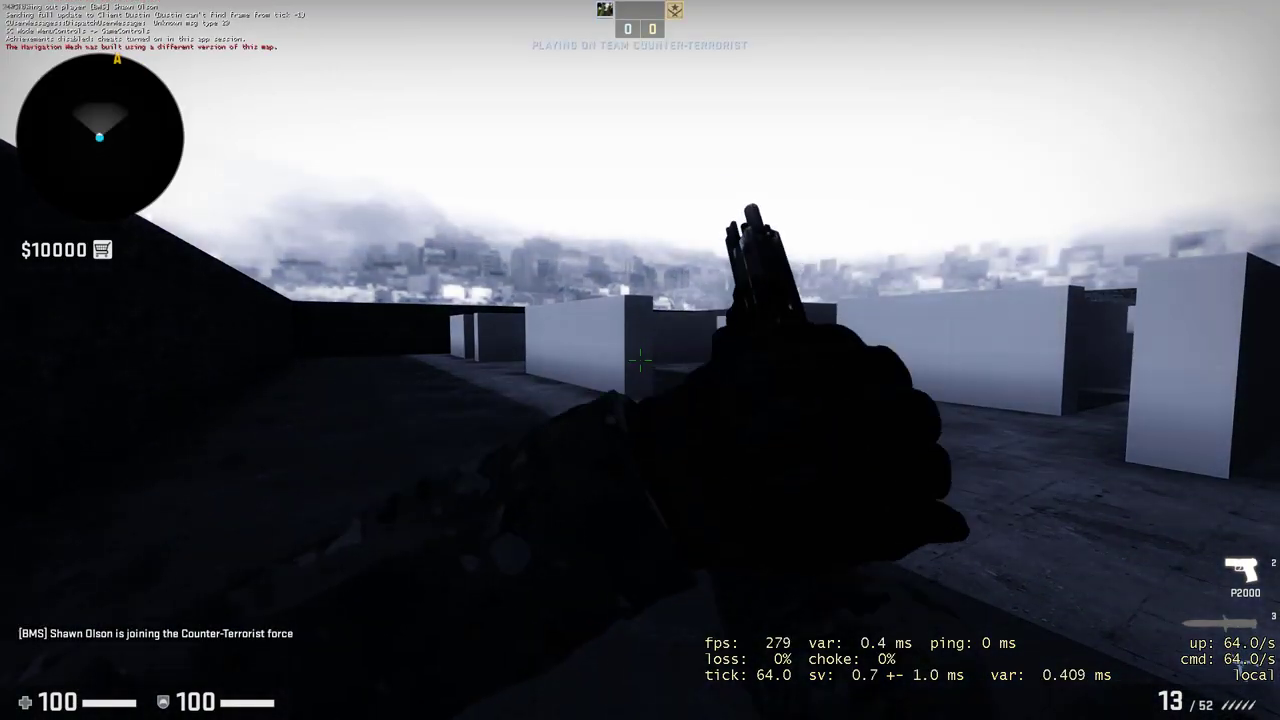
Walk through the recompiled level, examining the new sky and the lighting on the cover walls
key("s")
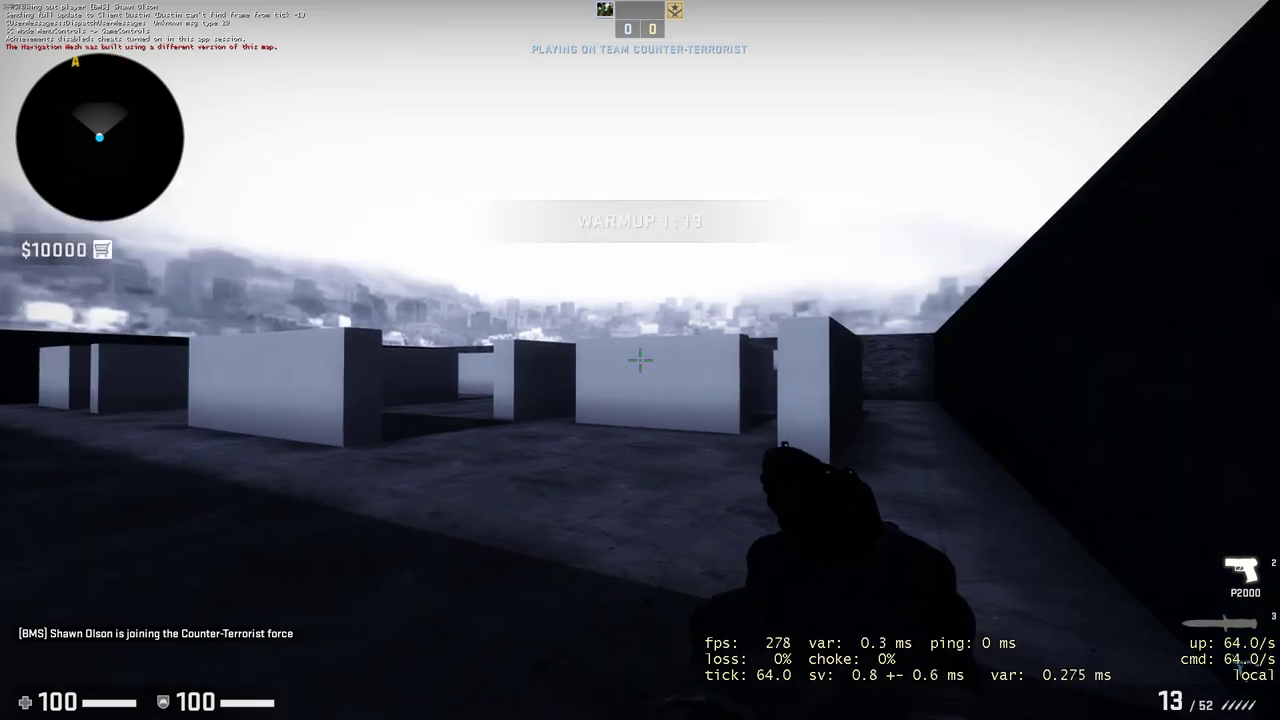
key("w")
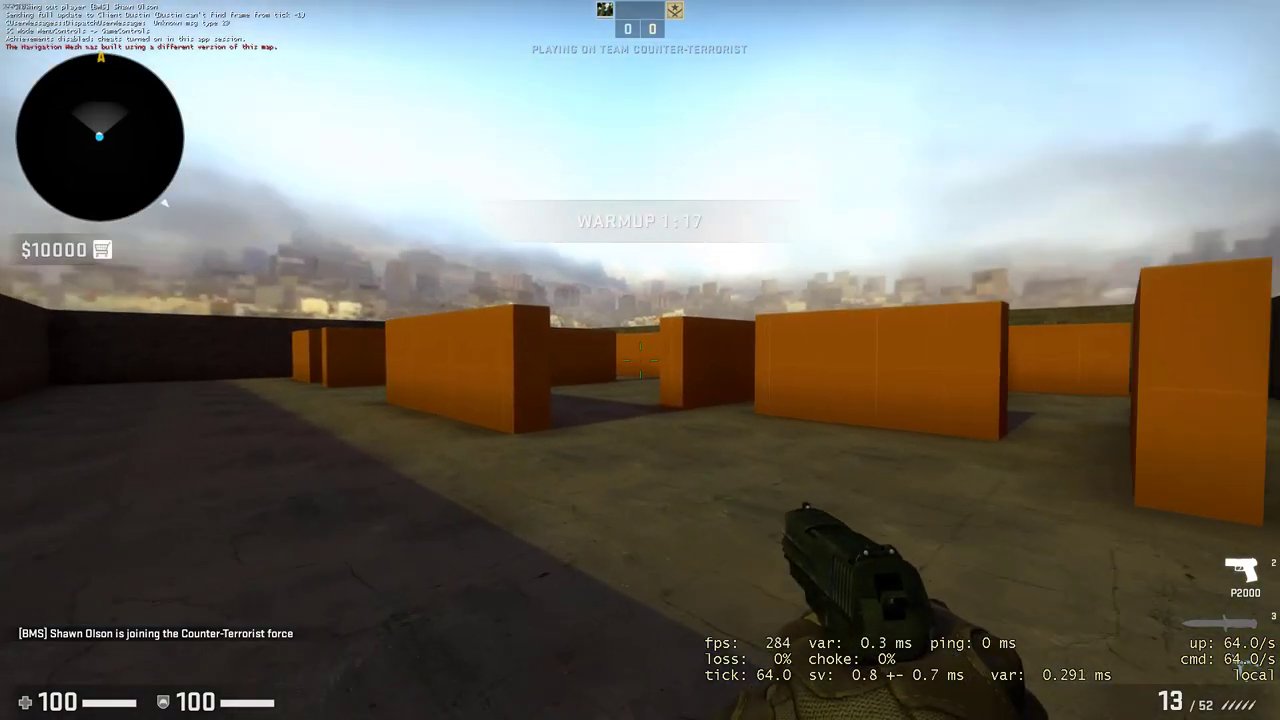
key("a")
key("w")
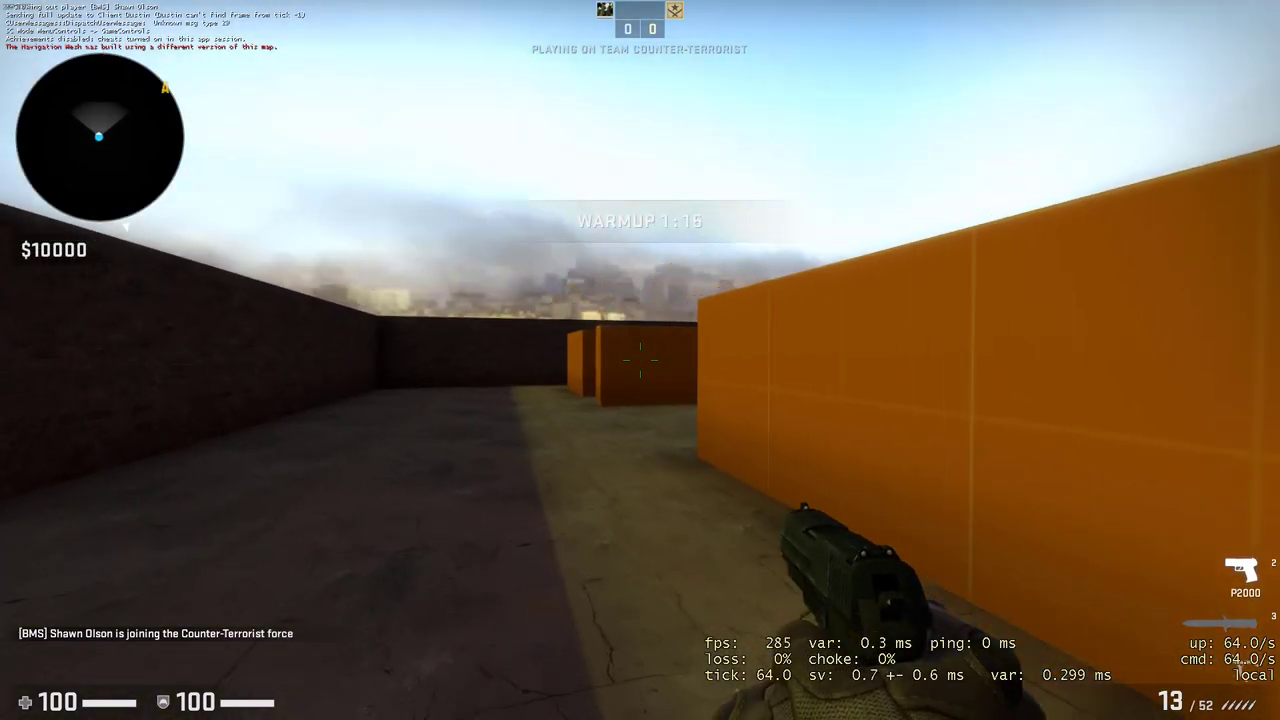
key("a")
key("w")
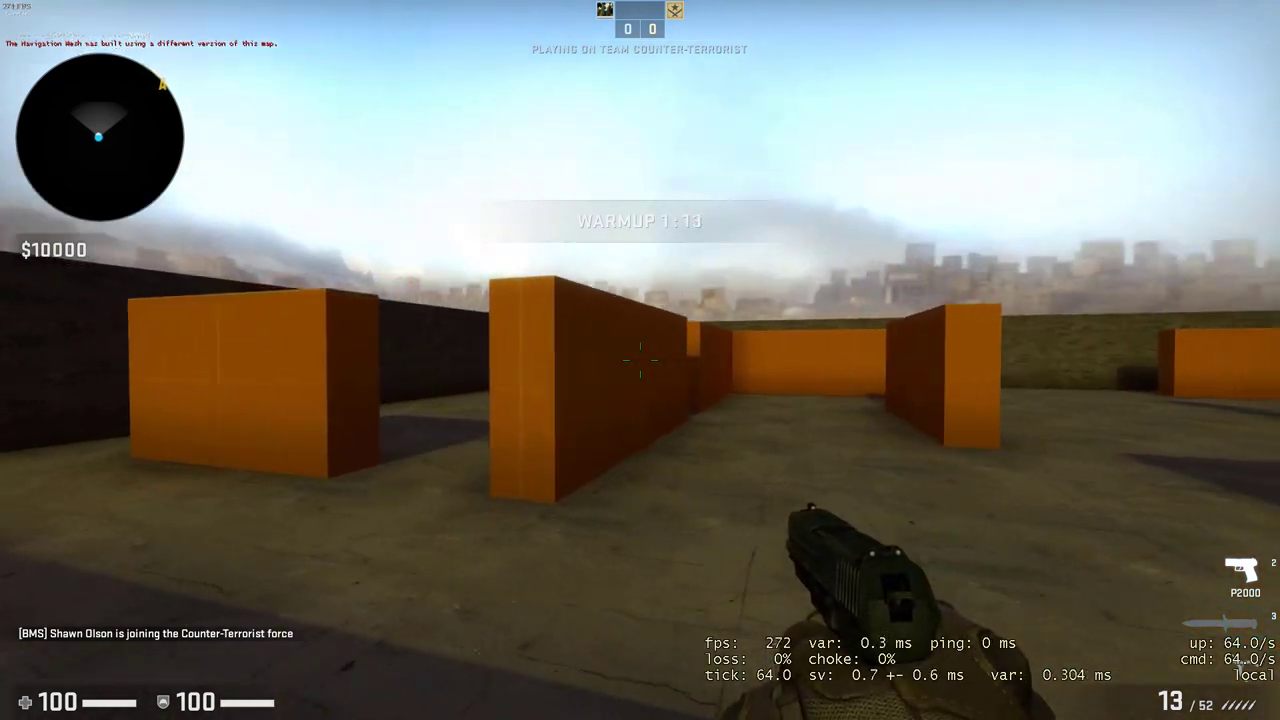
Playtest combat by firing and reloading the pistol while moving between the cover walls
left_click(640, 360)
left_click(640, 360)
left_click(640, 360)
left_click(640, 360)
left_click(640, 360)
key("w")
left_click(640, 360)
left_click(640, 360)
left_click(640, 360)
left_click(640, 360)
key("r")
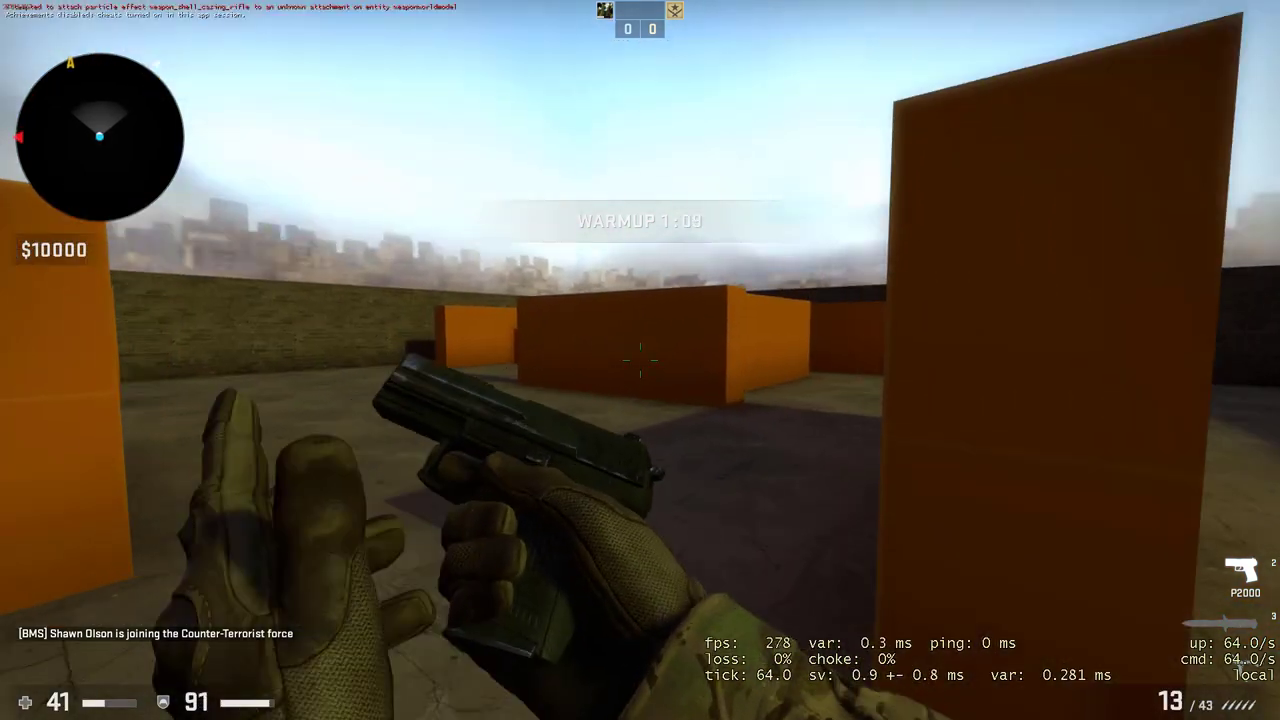
key("w")
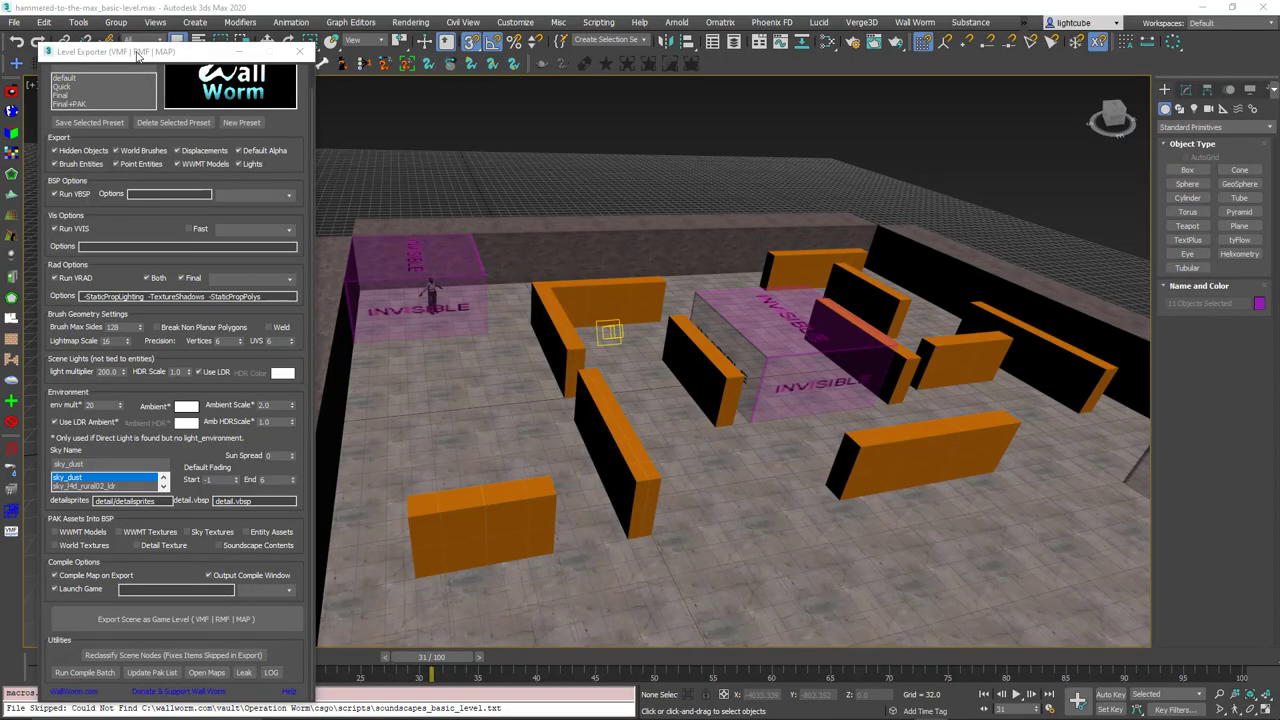
Put away the Level Exporter and view the Point Entities and Brush Entities tools, closing each
left_click_drag(137, 56, 1279, 184)
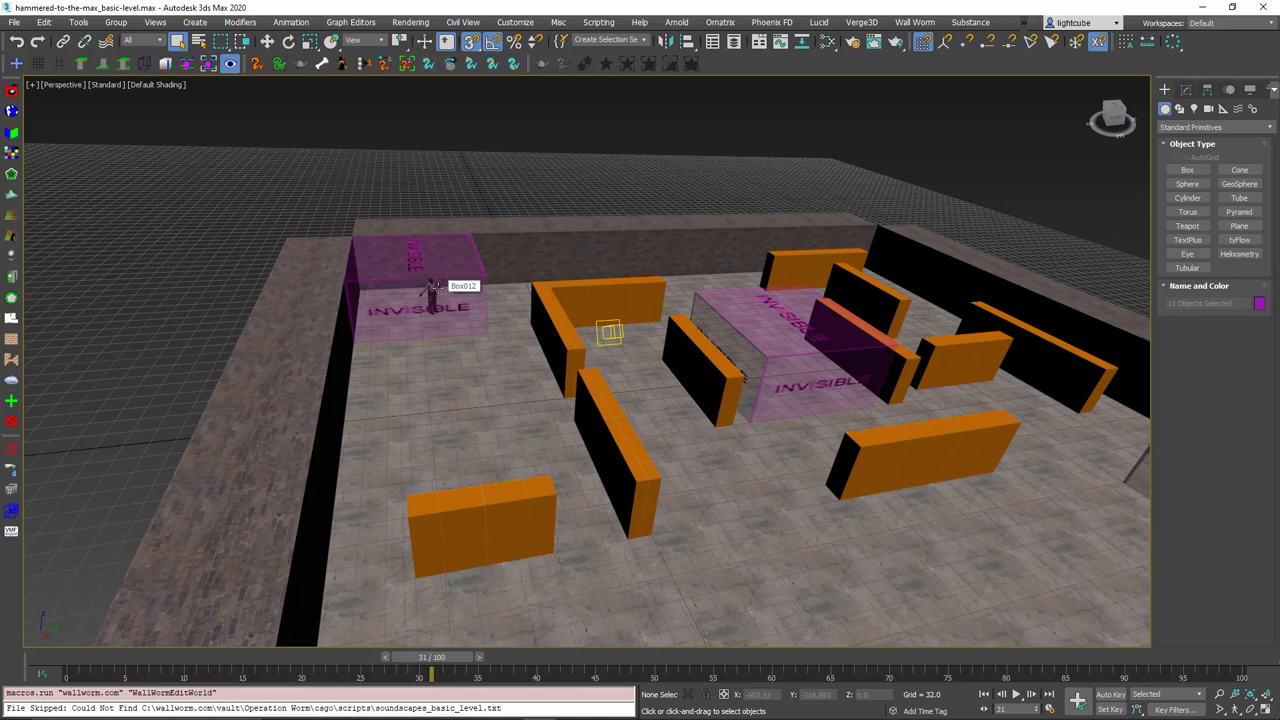
left_click(13, 256)
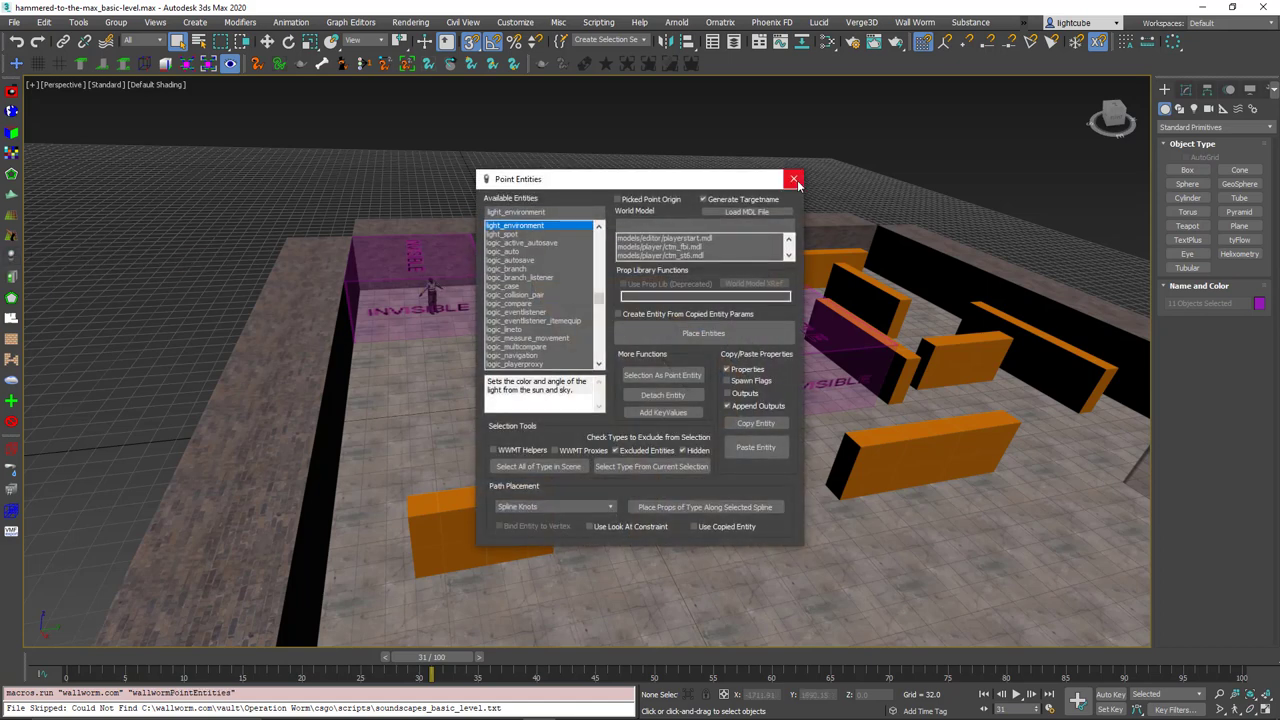
left_click(789, 183)
left_click(12, 277)
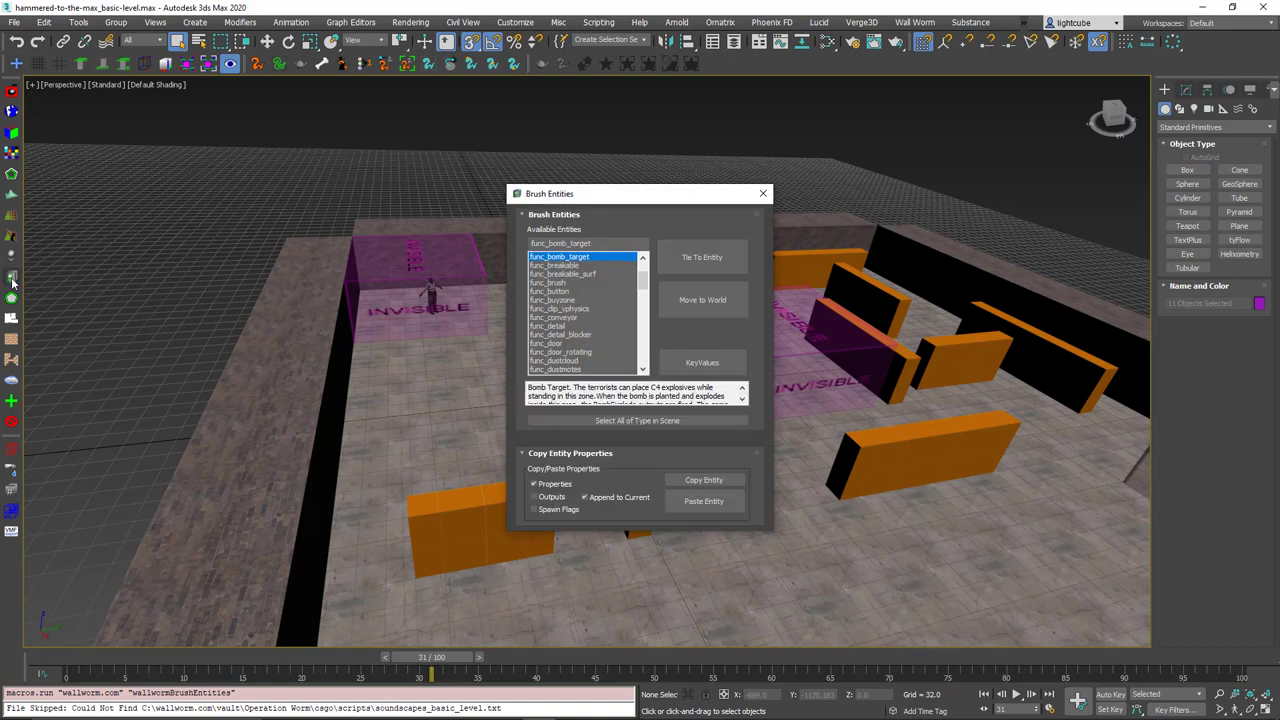
left_click(766, 195)
Select the central invisible bomb target box and review its func_bomb_target entity properties down to the wiki link
left_click(514, 508)
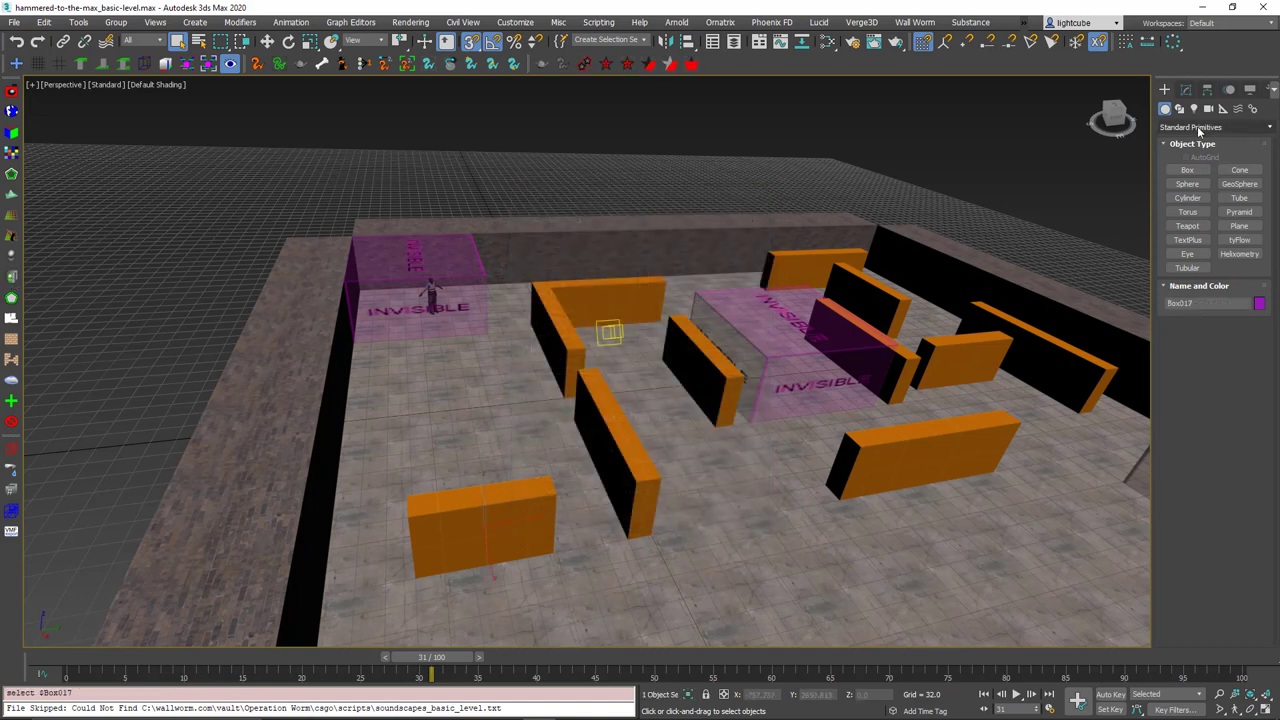
left_click(752, 309)
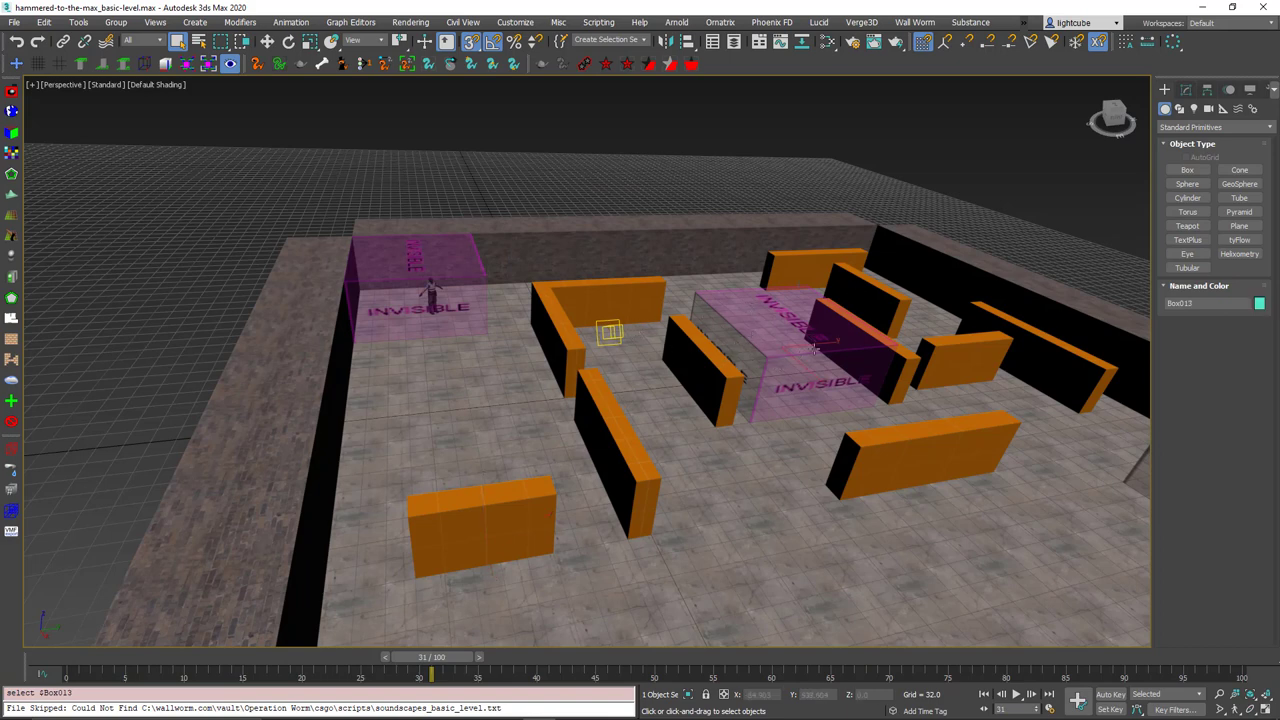
left_click(1187, 89)
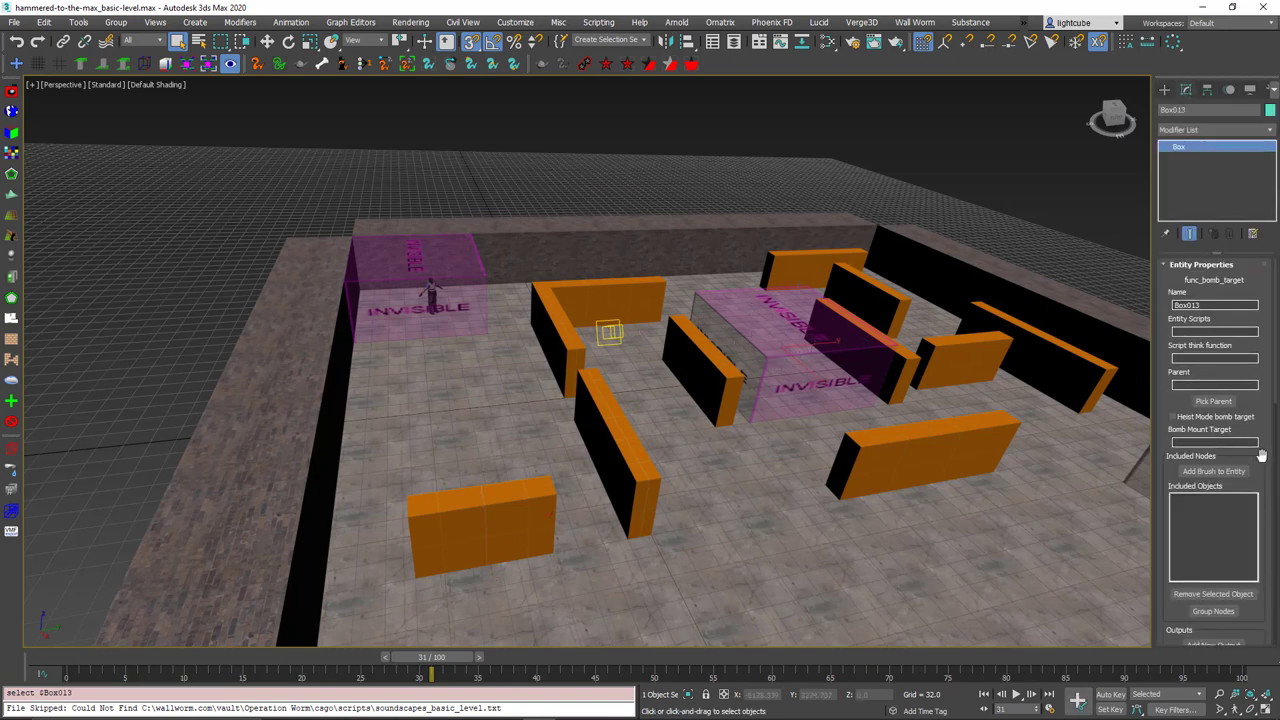
scroll(1263, 447, "down", 1)
left_click_drag(1263, 447, 1217, 533)
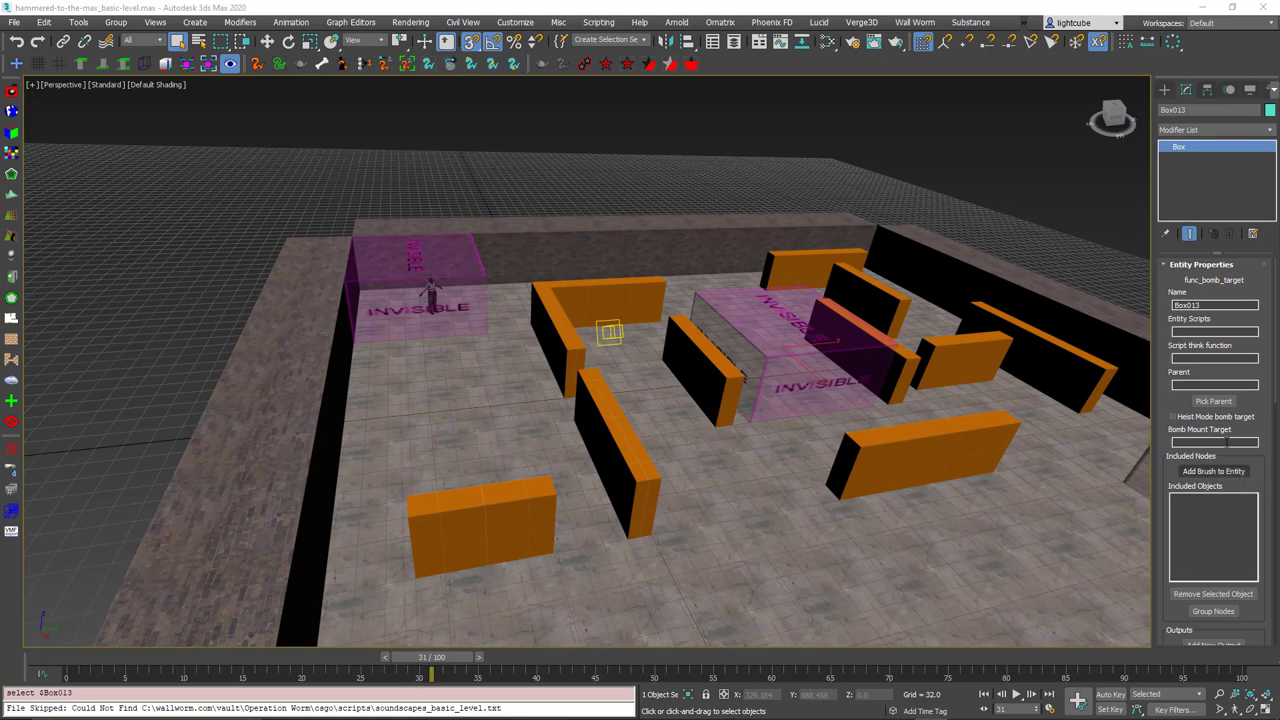
left_click_drag(1274, 358, 1278, 388)
scroll(1165, 484, "down", 7)
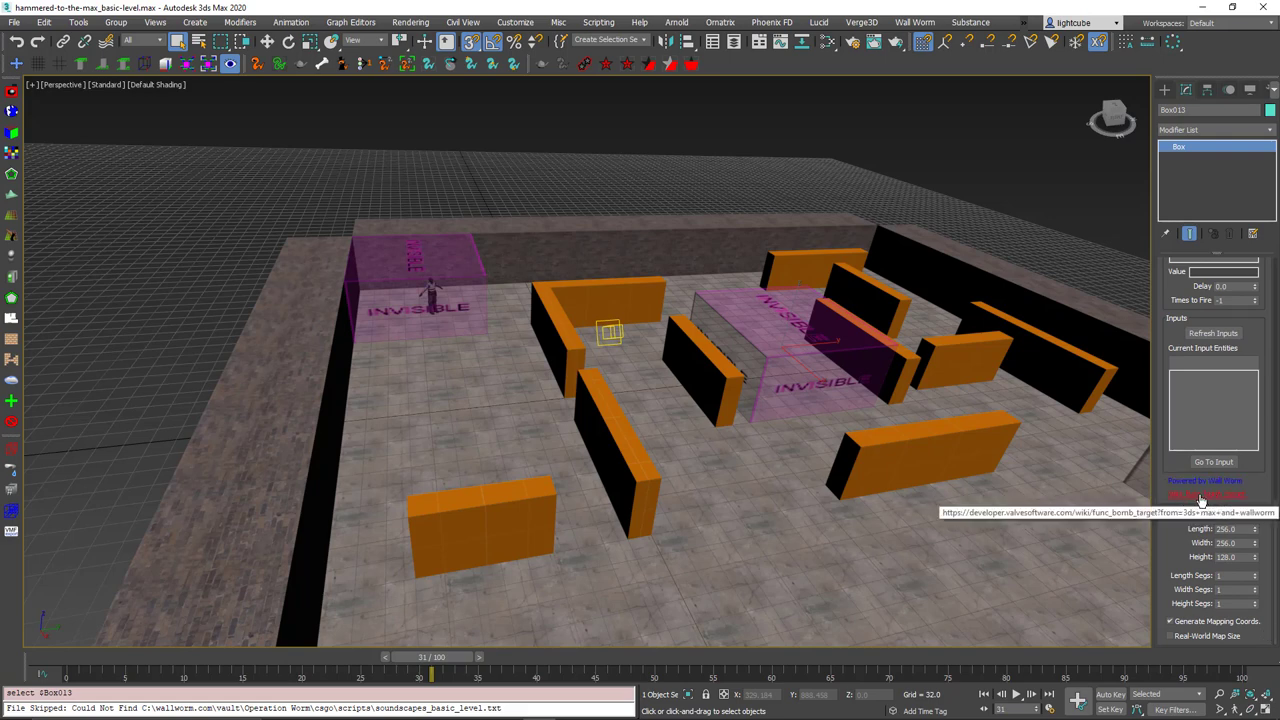
Consult the Valve wiki page for func_bomb_target, close the wiki pages and minimize the browser
left_click(1200, 496)
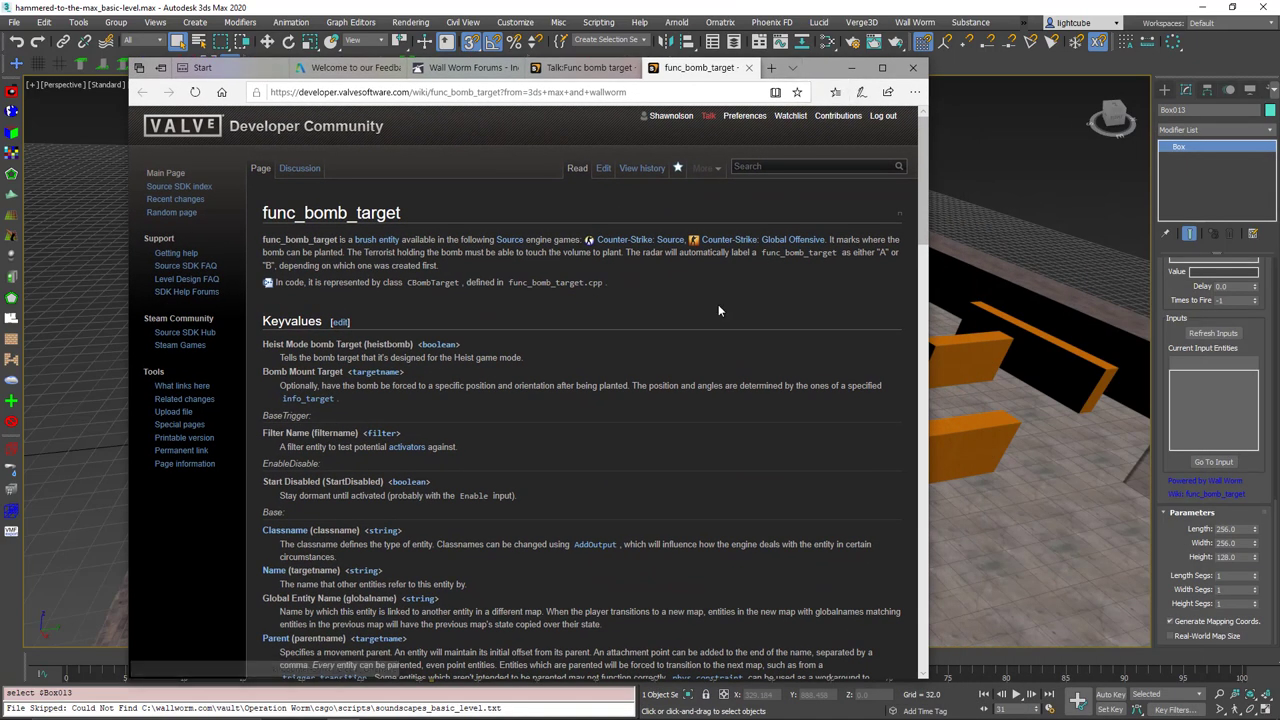
left_click(749, 67)
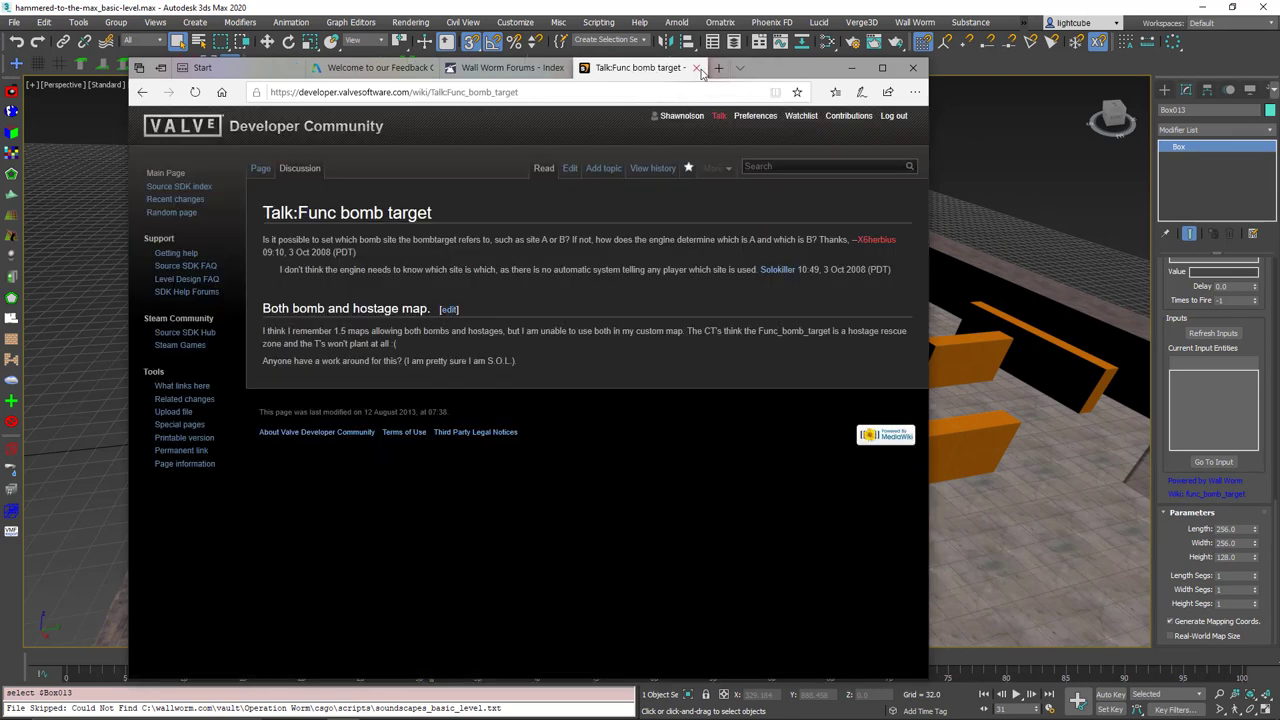
left_click(707, 67)
left_click(852, 64)
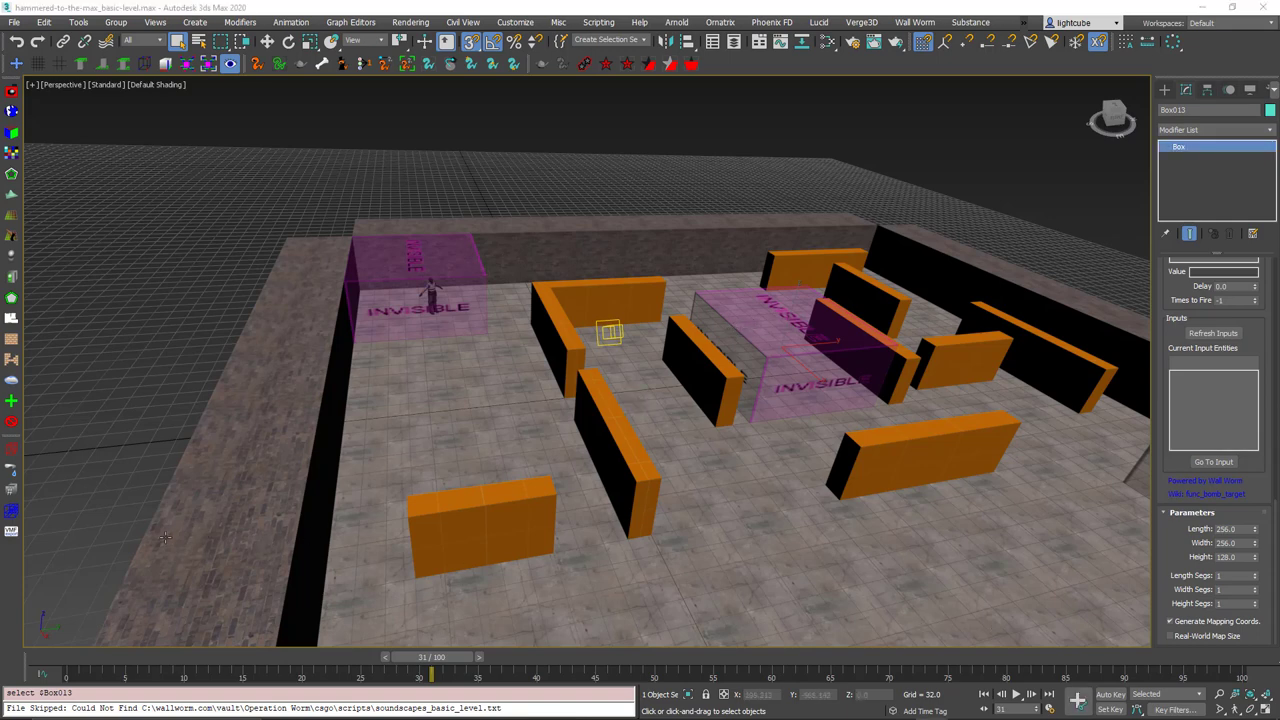
View and close the Cordon Tools, and load the portal file basic_level.prt into the scene
left_click(11, 452)
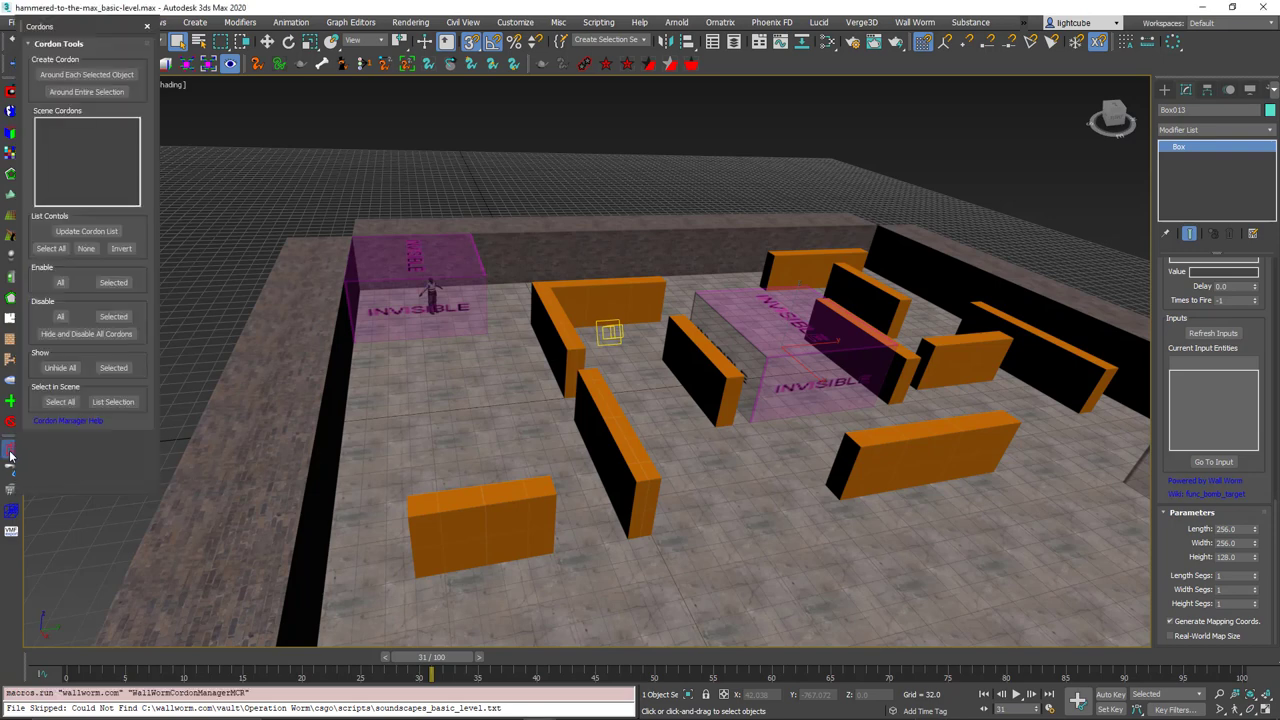
left_click(148, 25)
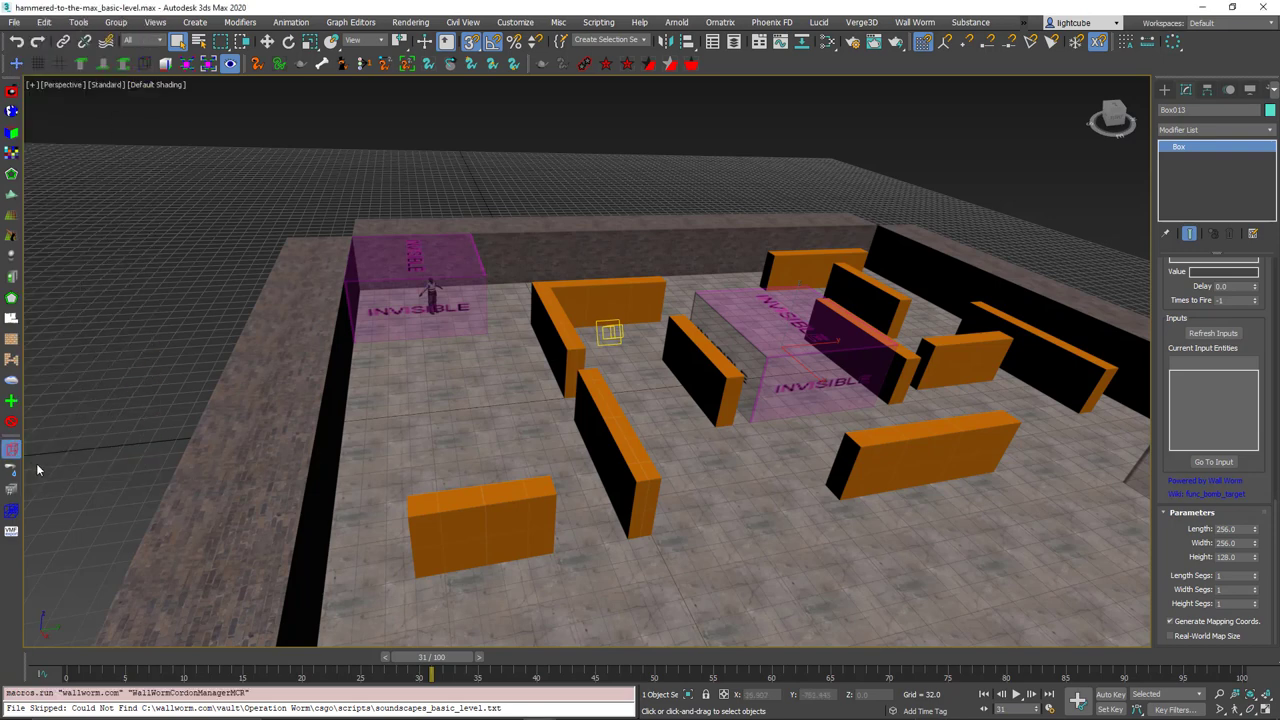
left_click(13, 513)
double_click(120, 118)
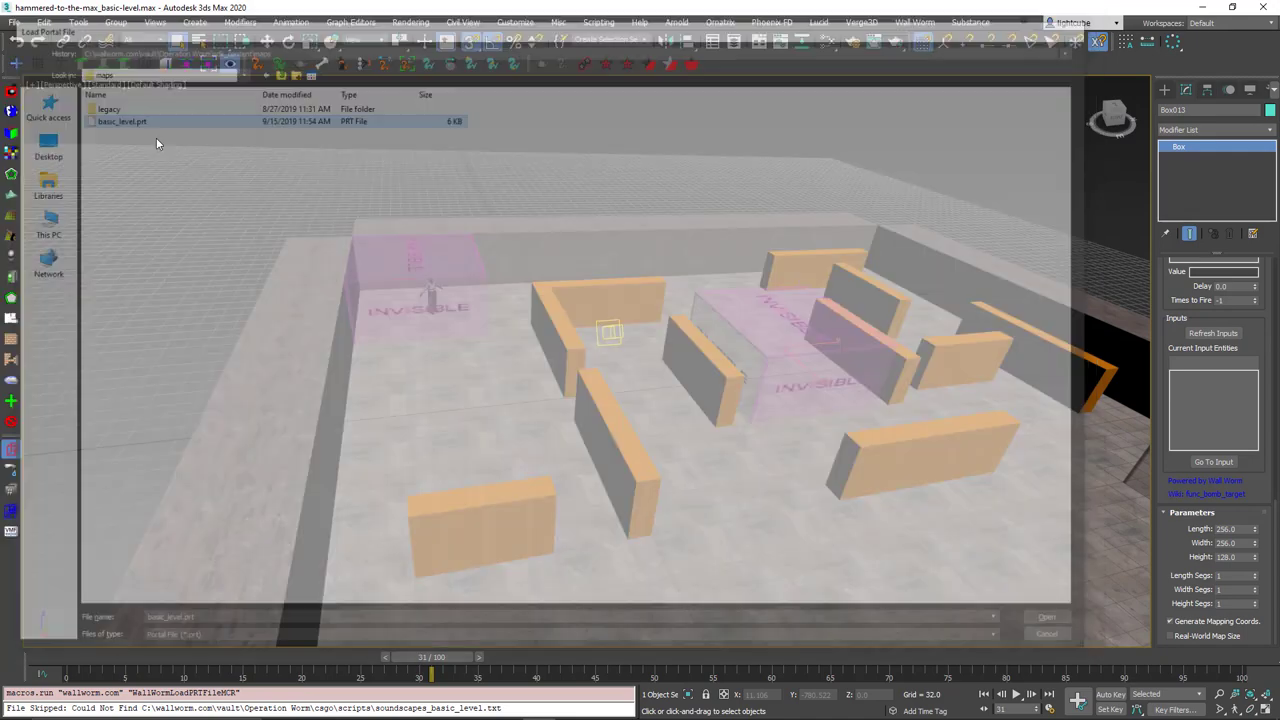
middle_click_drag(701, 357, 785, 335, "alt")
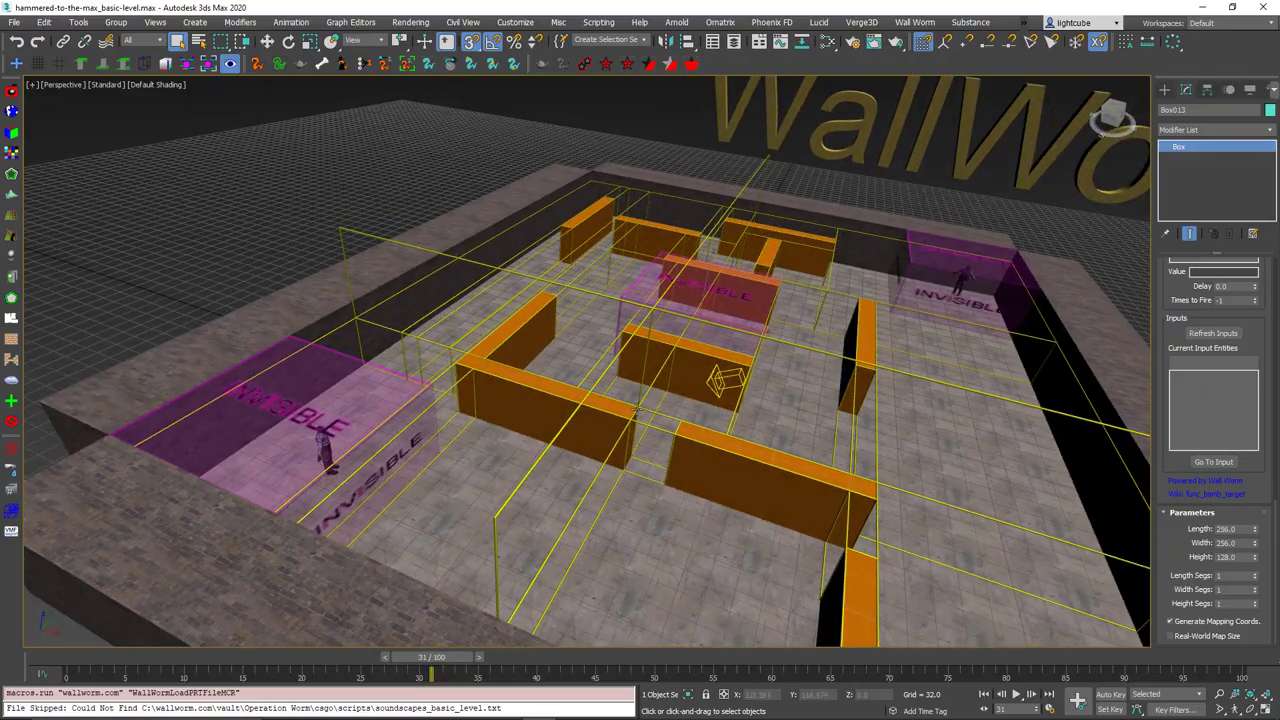
middle_click_drag(637, 408, 587, 391, "alt")
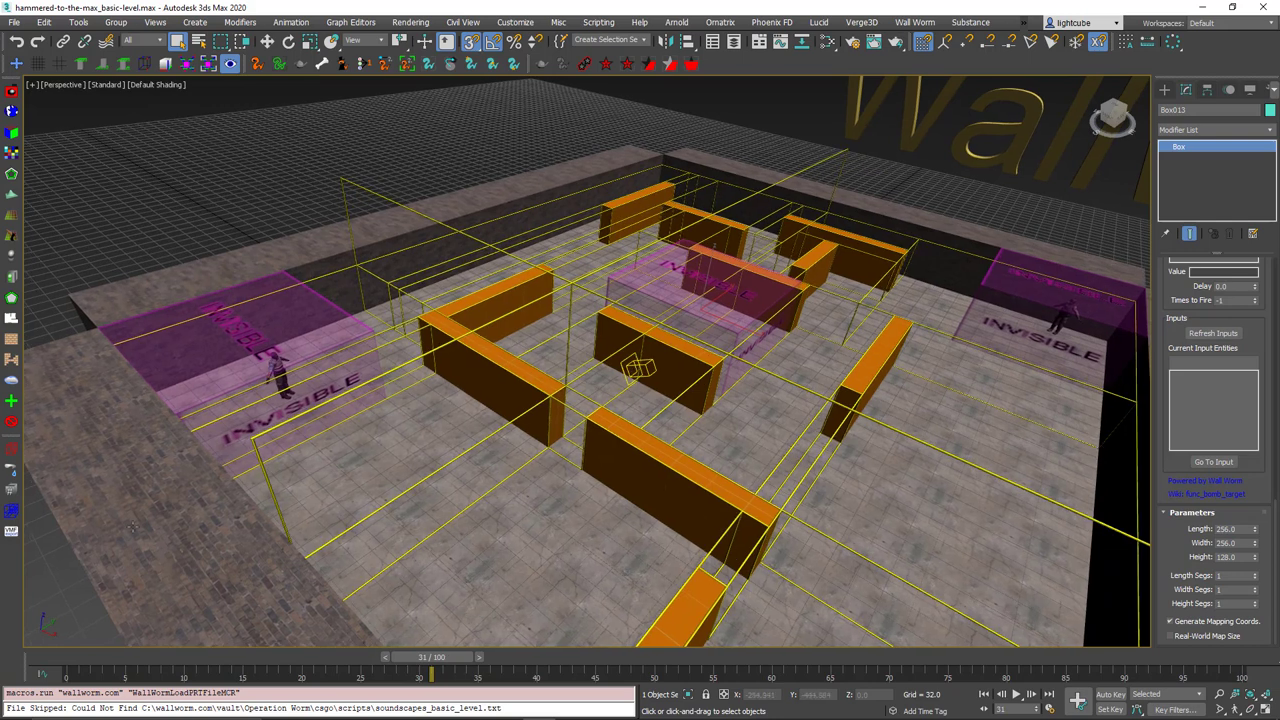
Set Leaf A to 2 in the Go To Brush tool, select that leaf and inspect its portals
left_click(11, 495)
mouse_move(617, 276)
left_mouse_down()
mouse_move(153, 210)
mouse_move(135, 193)
mouse_move(199, 188)
left_mouse_up()
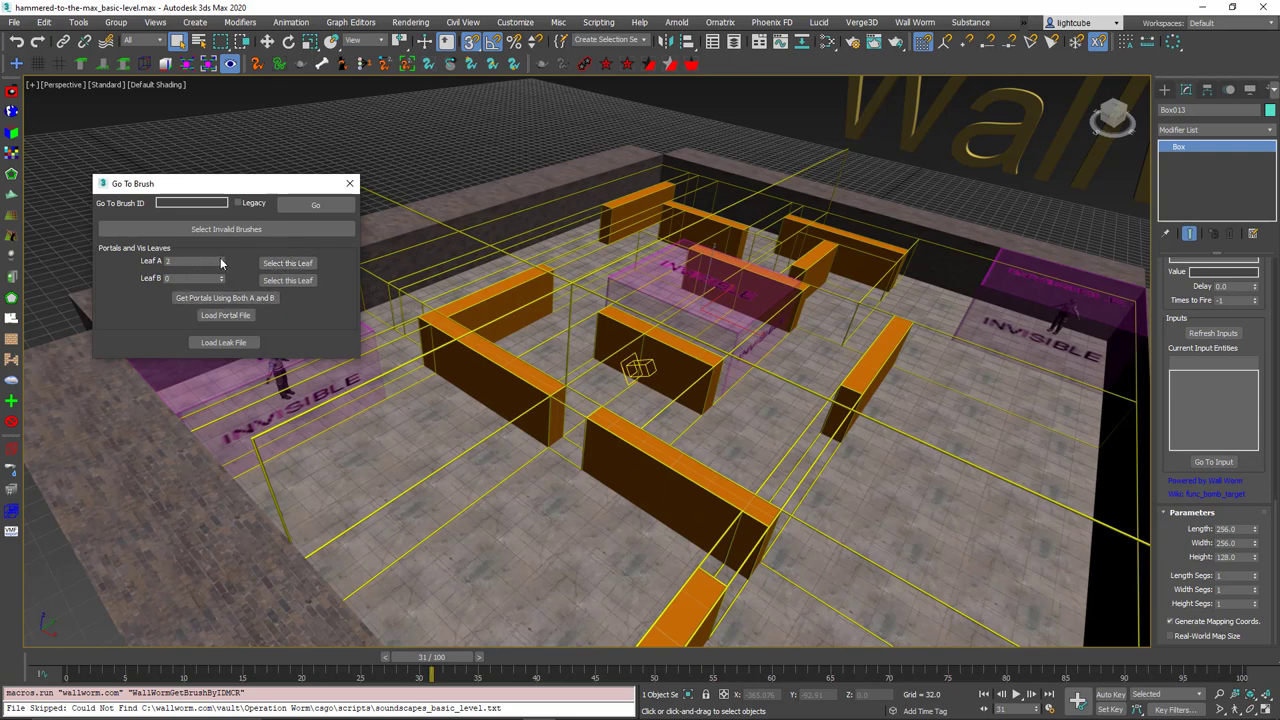
left_click(283, 263)
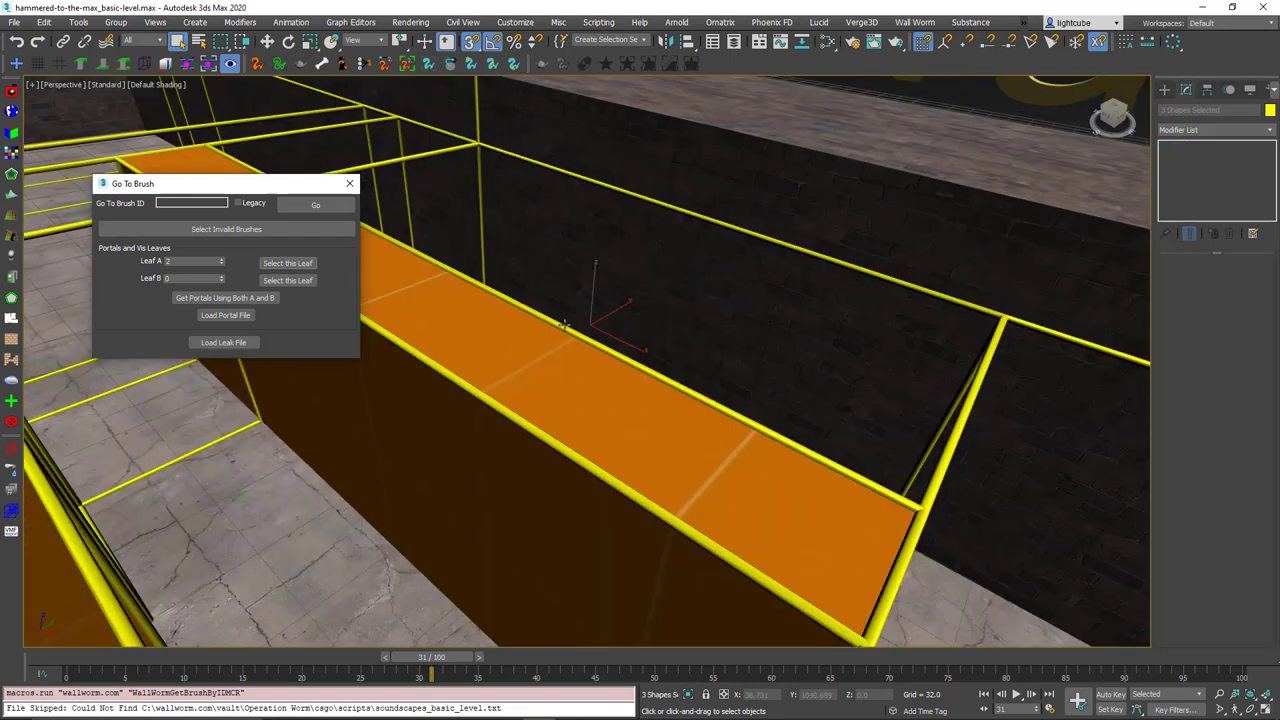
mouse_move(569, 328)
middle_mouse_down("alt")
mouse_move(546, 337)
mouse_move(600, 347)
mouse_move(583, 351)
mouse_move(580, 335)
mouse_move(612, 222)
middle_mouse_up("alt")
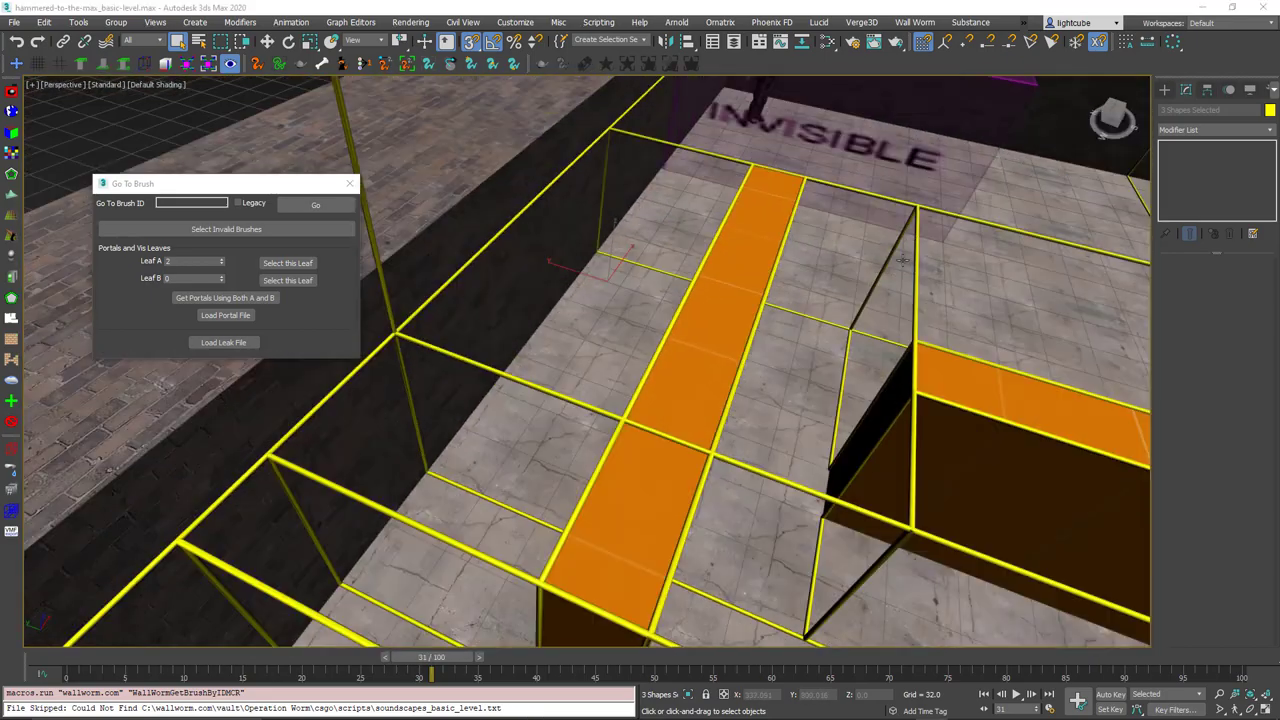
mouse_move(903, 260)
middle_mouse_down()
mouse_move(703, 349)
mouse_move(657, 321)
middle_mouse_up()
scroll(737, 334, "down", 3)
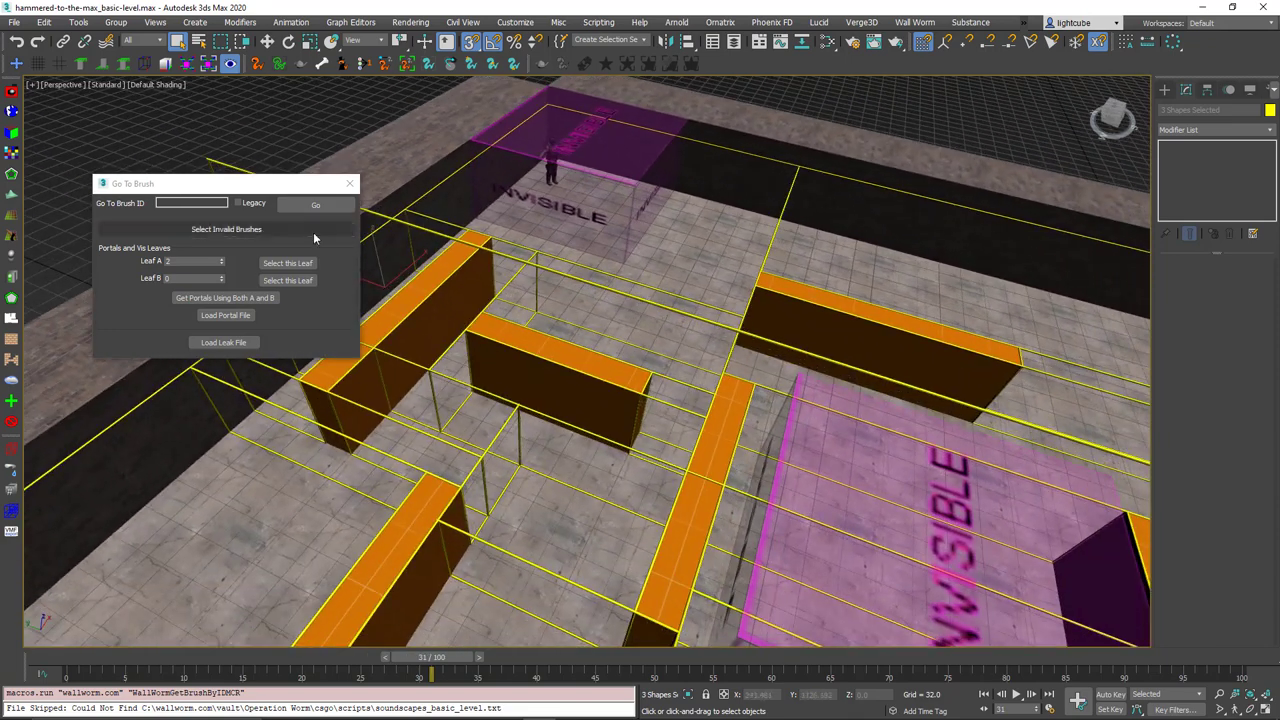
Close the Go To Brush tool and look through the available Wall Worm Level Design commands without running any
left_click(350, 183)
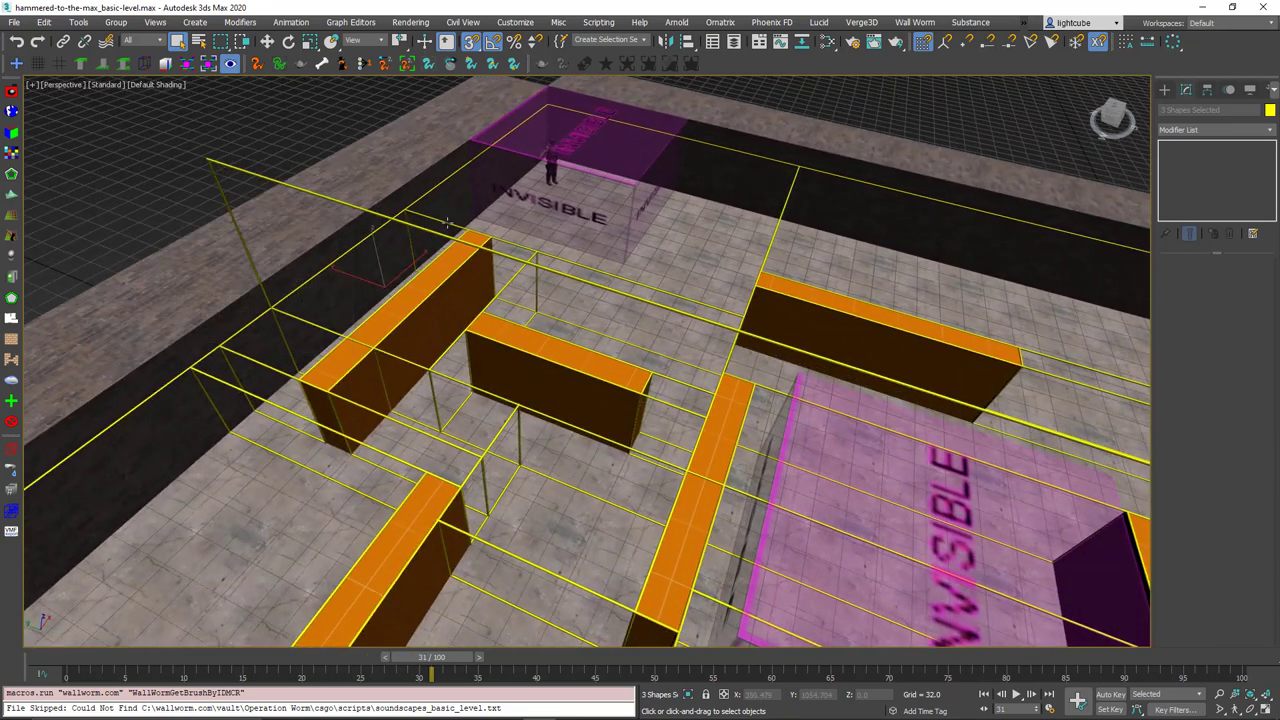
left_click(917, 23)
mouse_move(963, 30)
mouse_move(915, 24)
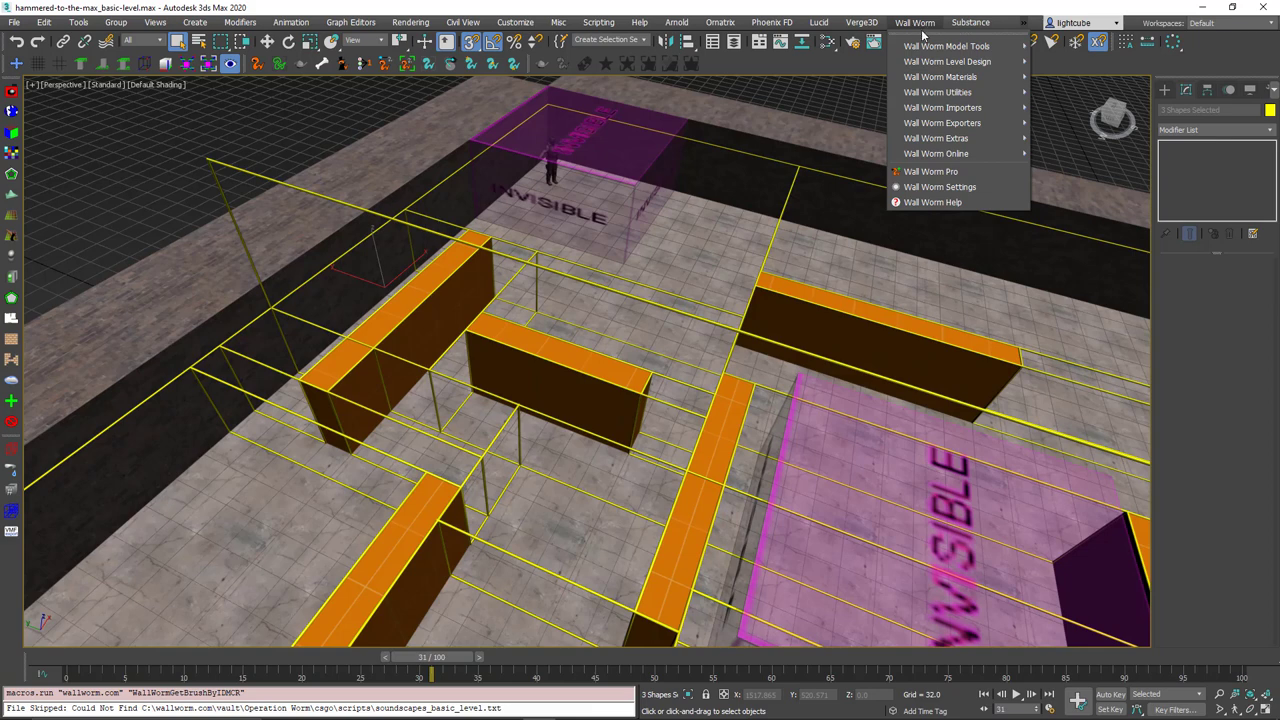
mouse_move(995, 66)
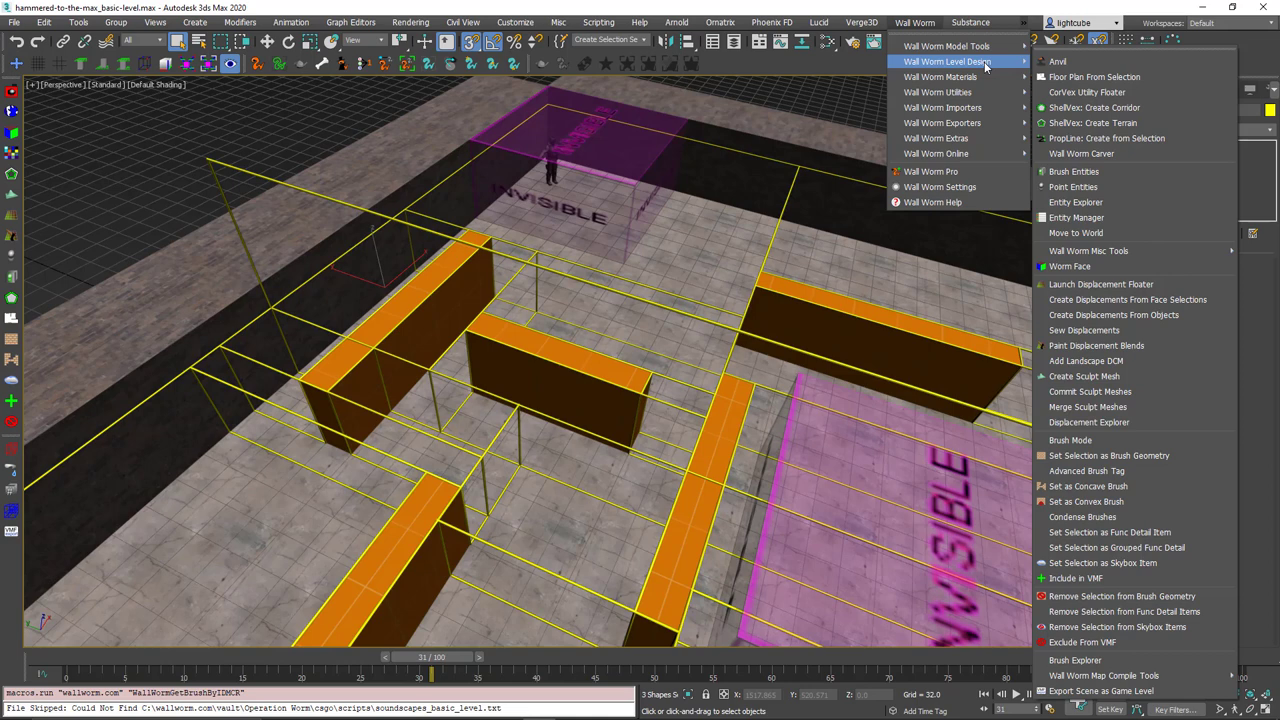
left_click(788, 128)
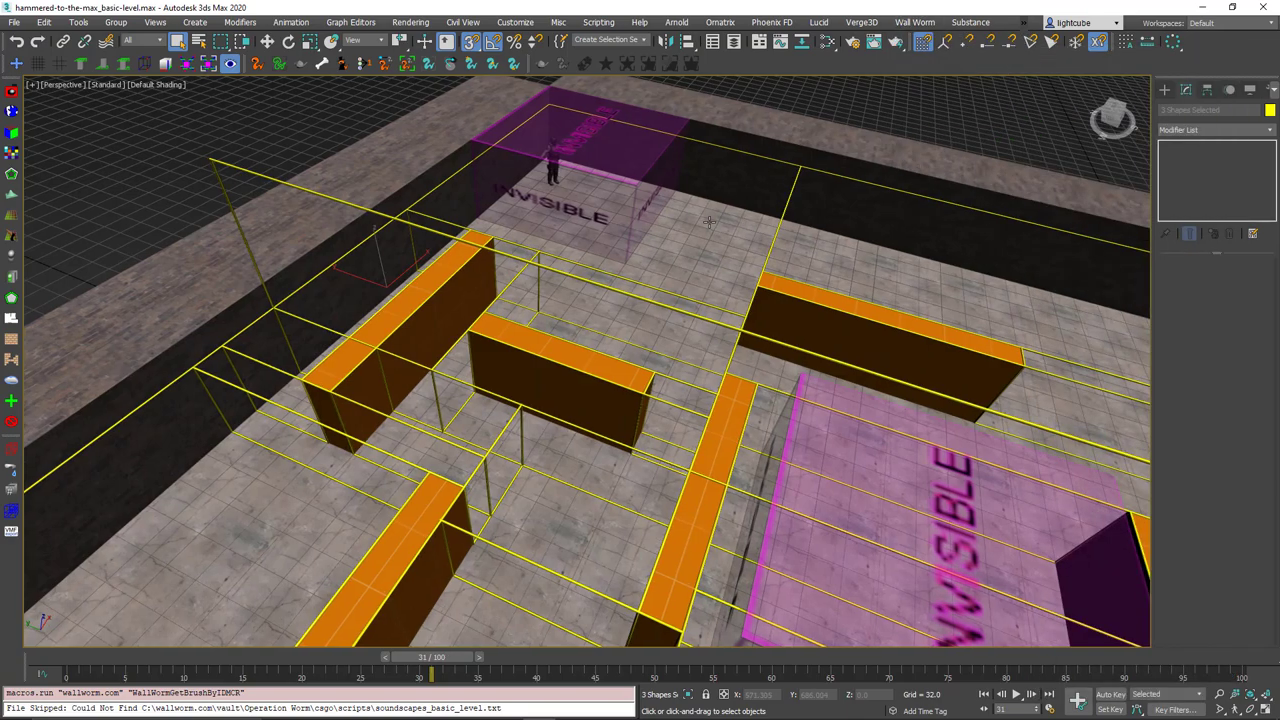
Bring the 3D WallWorm.com text beyond the level into close view
scroll(709, 221, "down", 8)
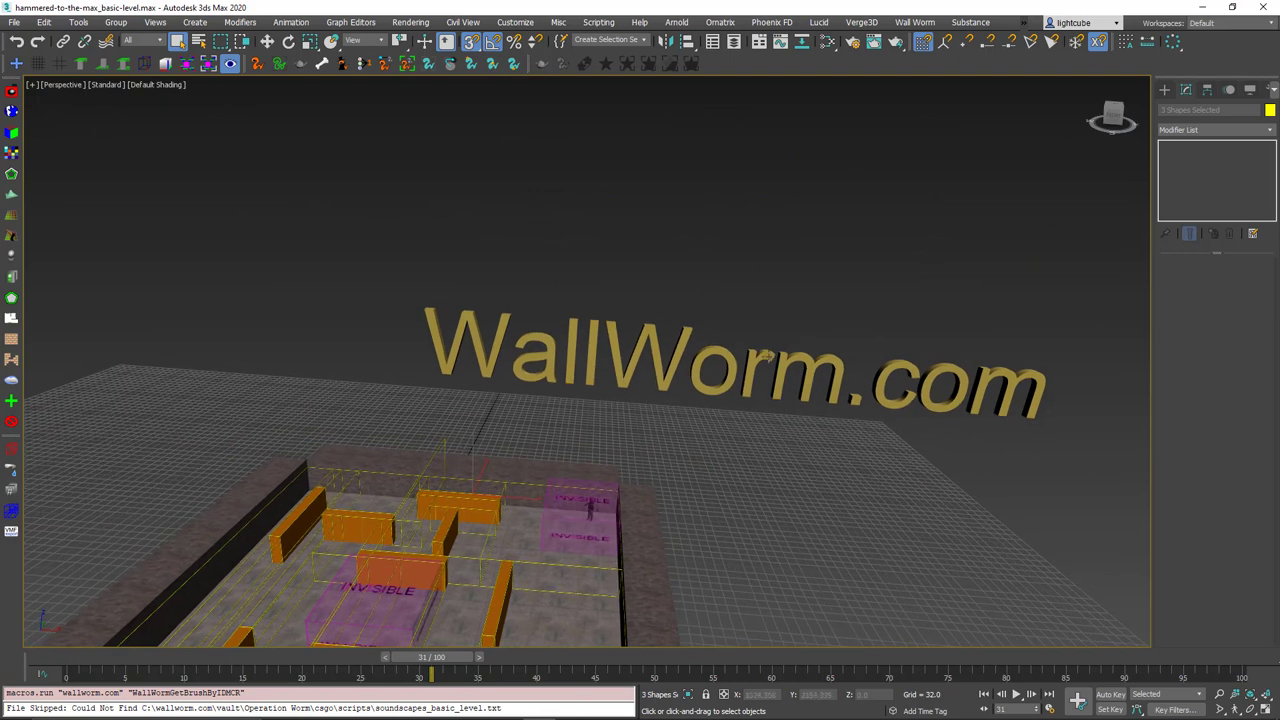
scroll(823, 403, "up", 4)
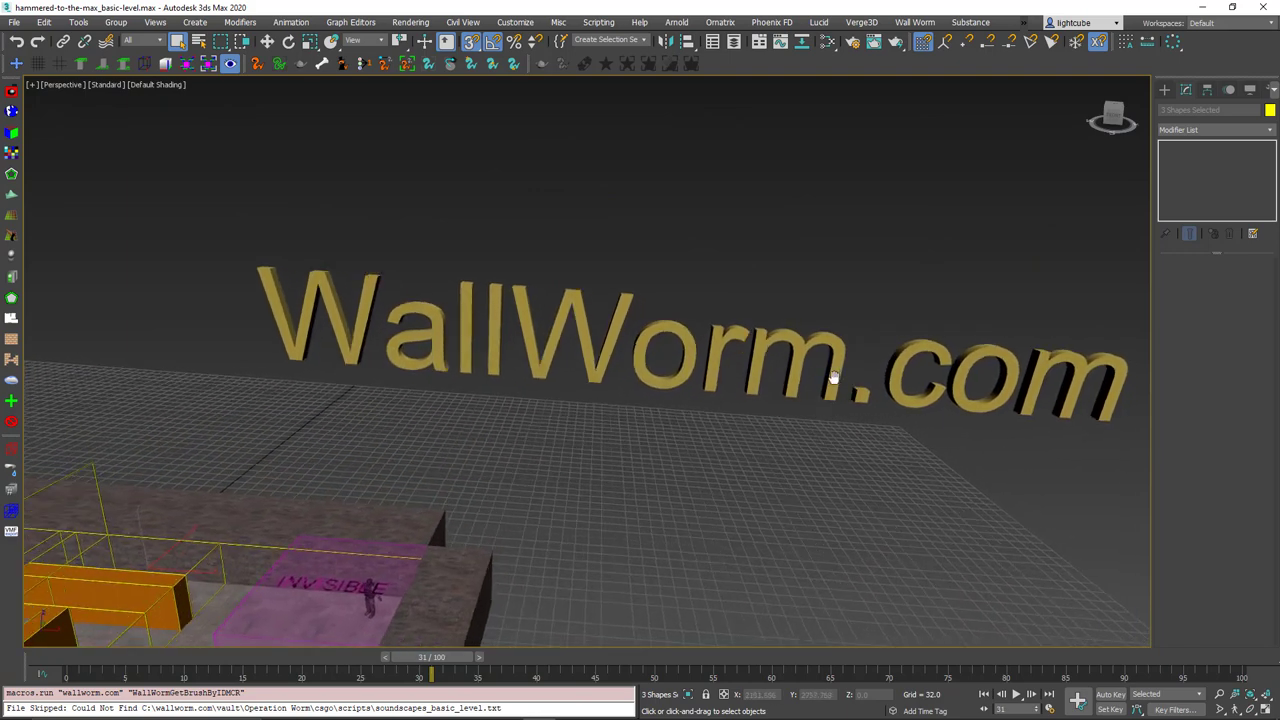